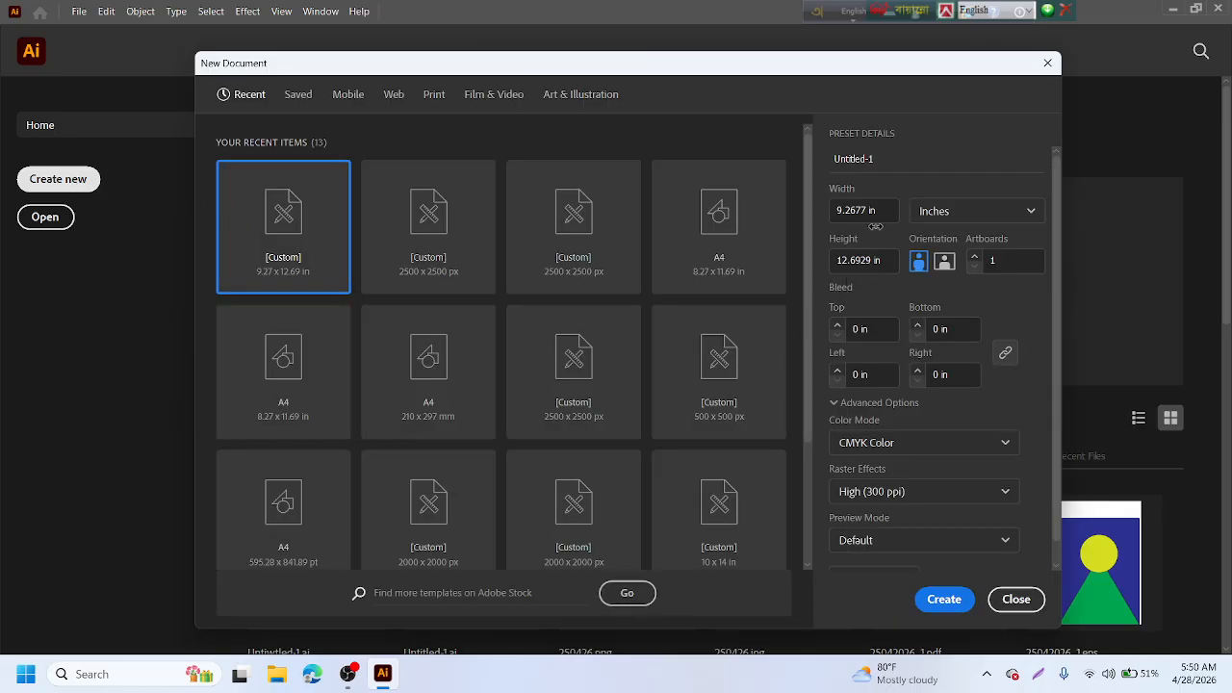
- Create a new A4 portrait document from the recent 8.27 x 11.69 in preset
{"action": "left_click", "coordinate": [710, 263]}
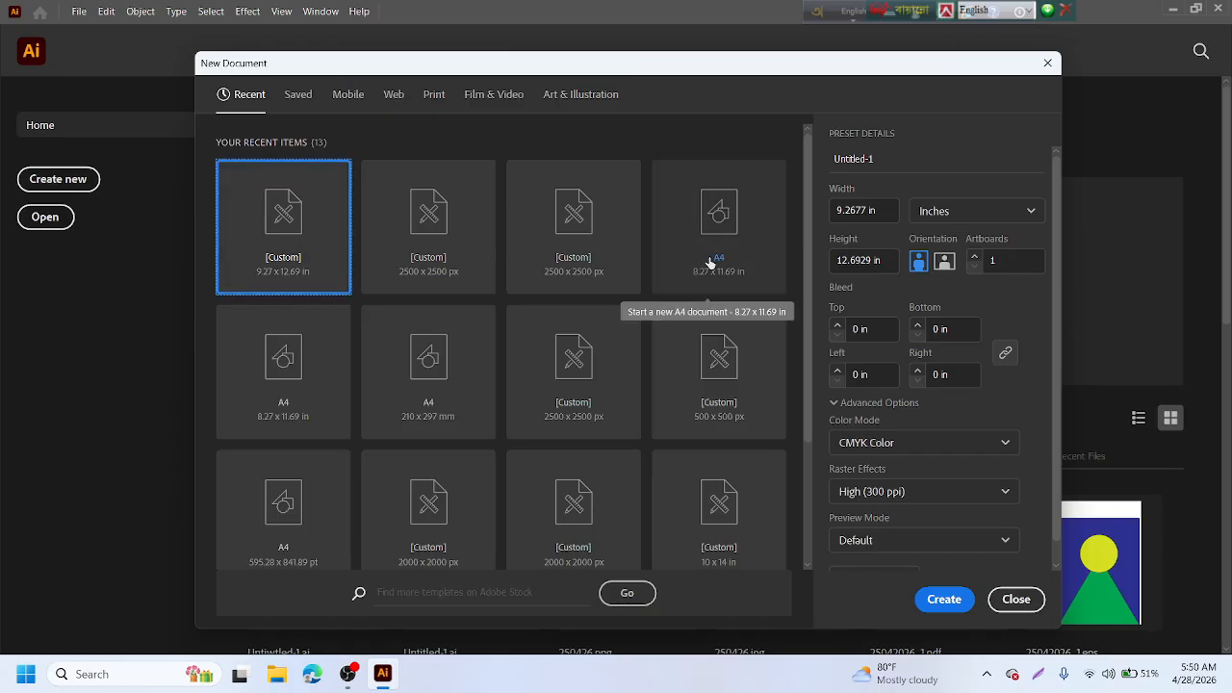
{"action": "left_click", "coordinate": [737, 239]}
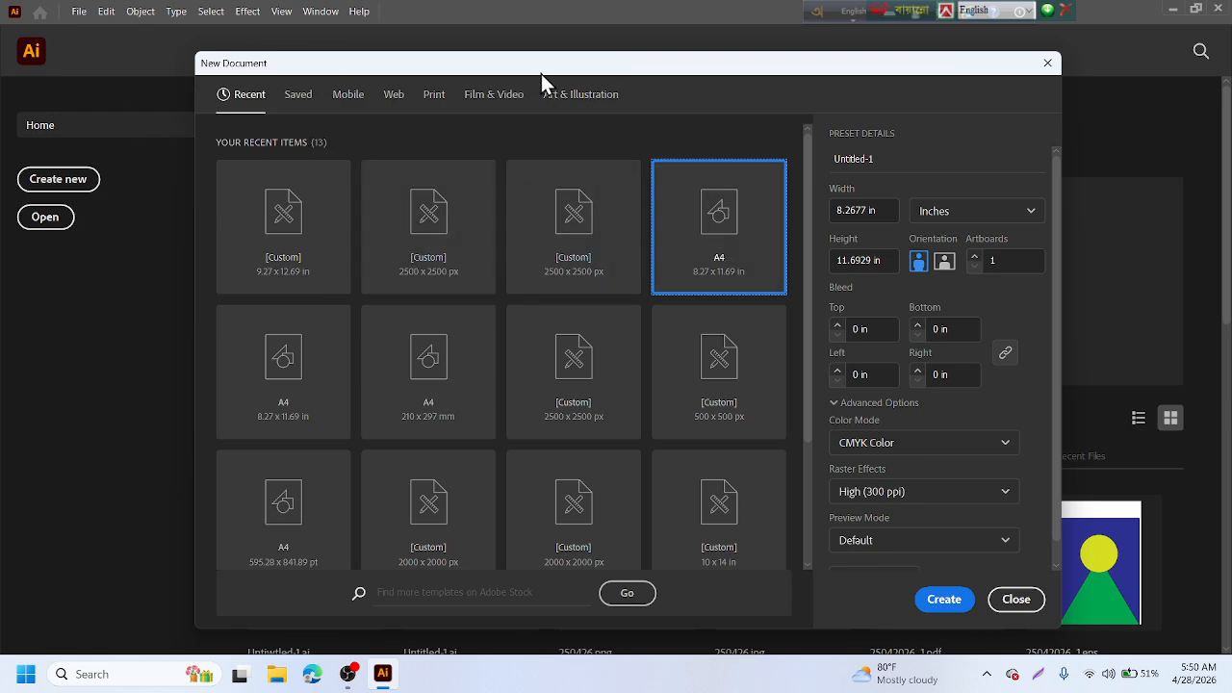
{"action": "mouse_move", "coordinate": [543, 74]}
{"action": "left_mouse_down"}
{"action": "mouse_move", "coordinate": [525, 115]}
{"action": "mouse_move", "coordinate": [501, 46]}
{"action": "mouse_move", "coordinate": [528, 56]}
{"action": "left_mouse_up"}
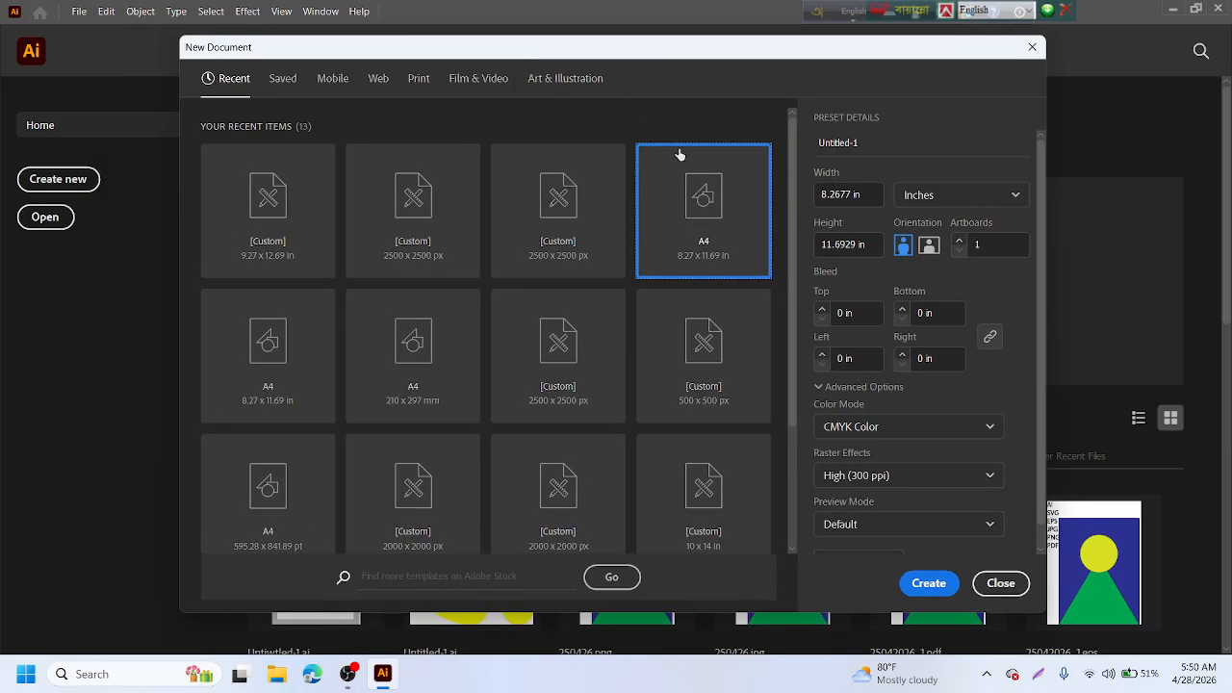
{"action": "left_click", "coordinate": [941, 589]}
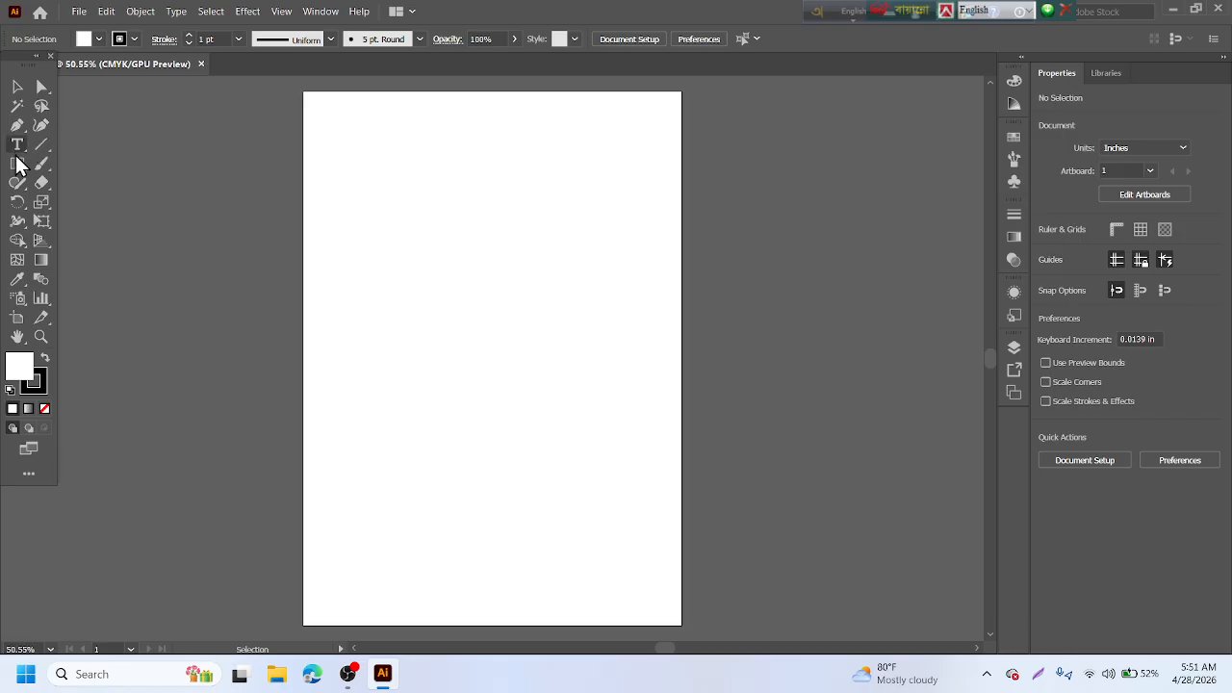
- Draw a rectangle 8.27 in wide and 11.69 in high with the Rectangle tool
{"action": "left_click", "coordinate": [17, 167]}
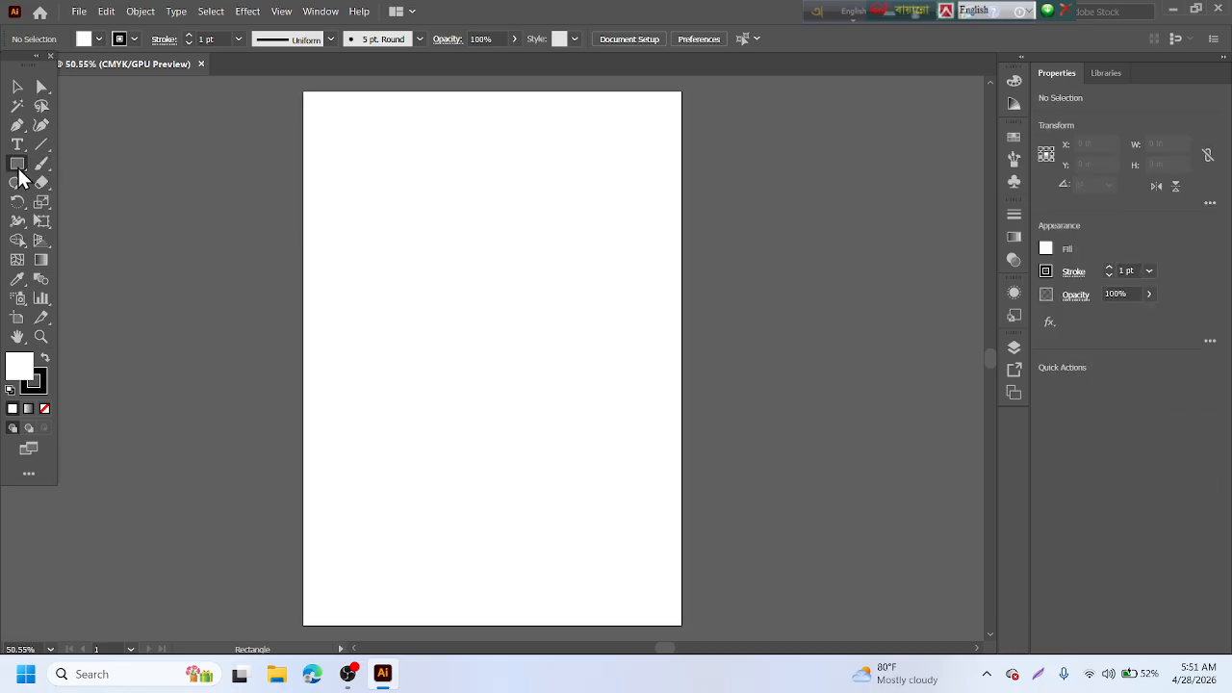
{"action": "left_click", "coordinate": [404, 290]}
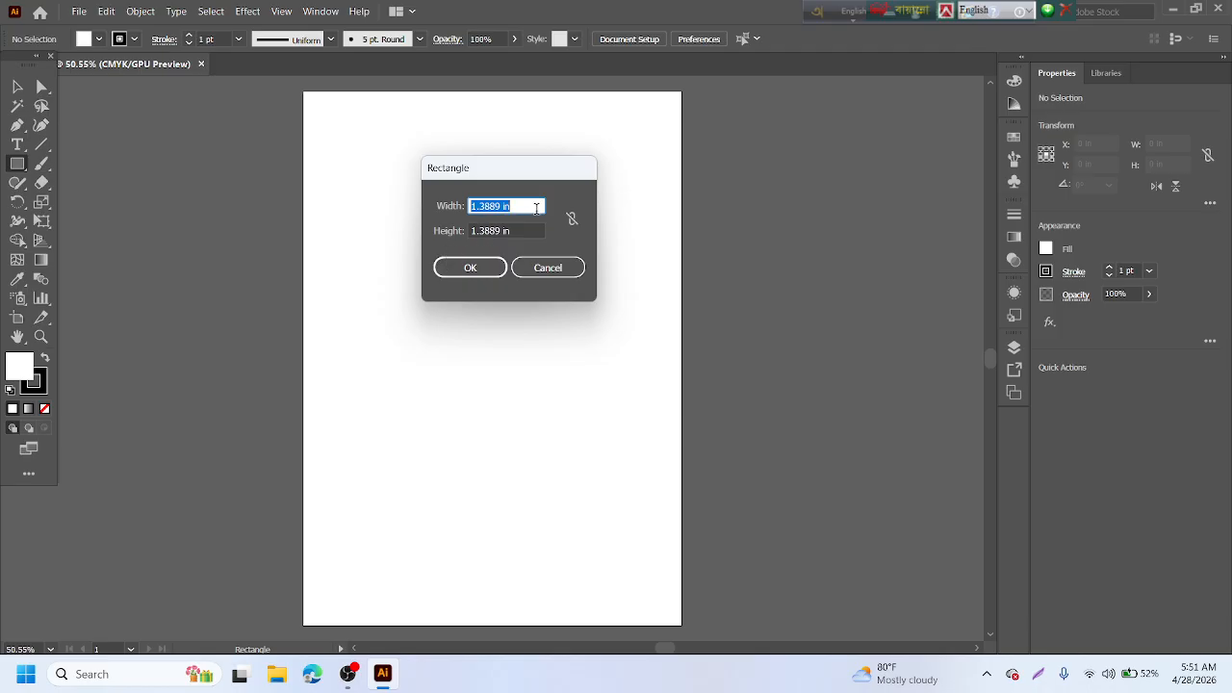
{"action": "type", "text": "8.27"}
{"action": "key", "text": "Tab"}
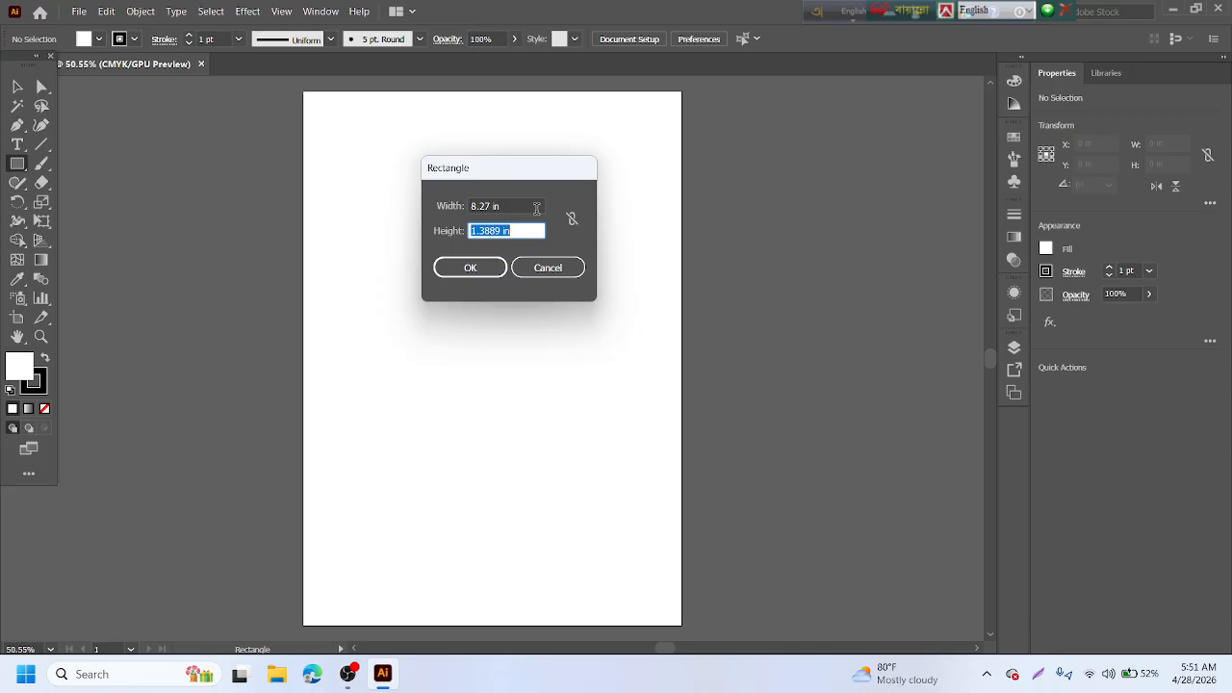
{"action": "type", "text": "11.69"}
{"action": "key", "text": "Return"}
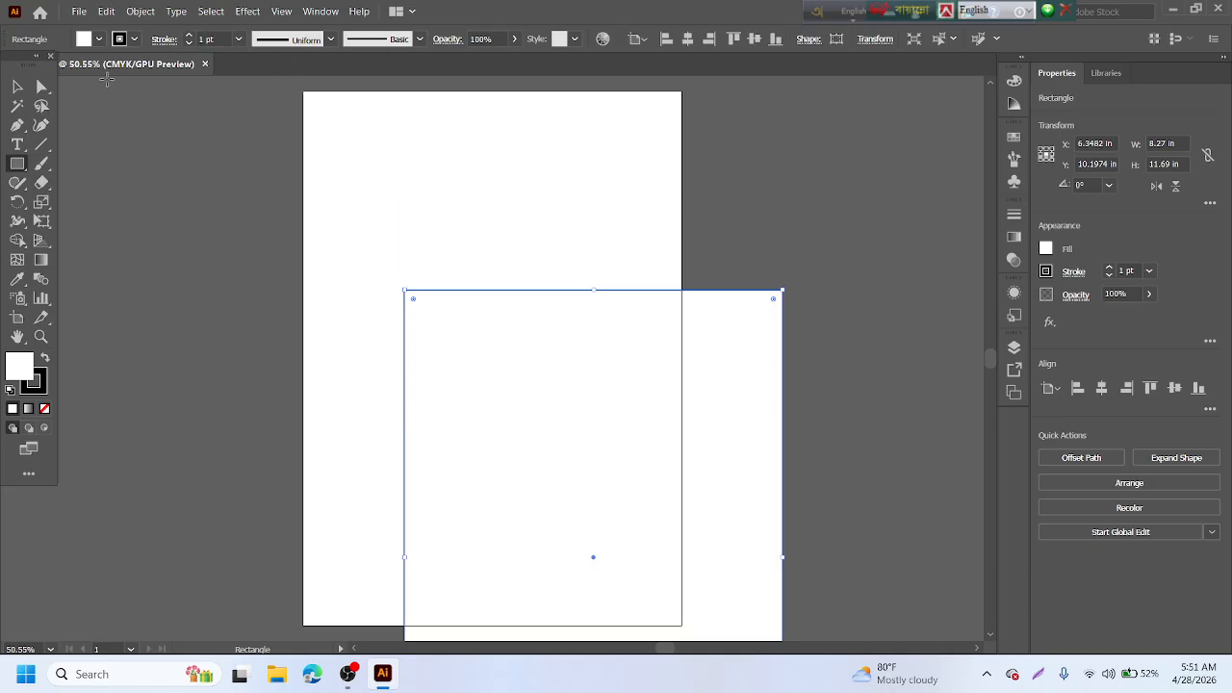
- Remove the rectangle's stroke and fill it with a very light gray swatch
{"action": "left_click", "coordinate": [135, 39]}
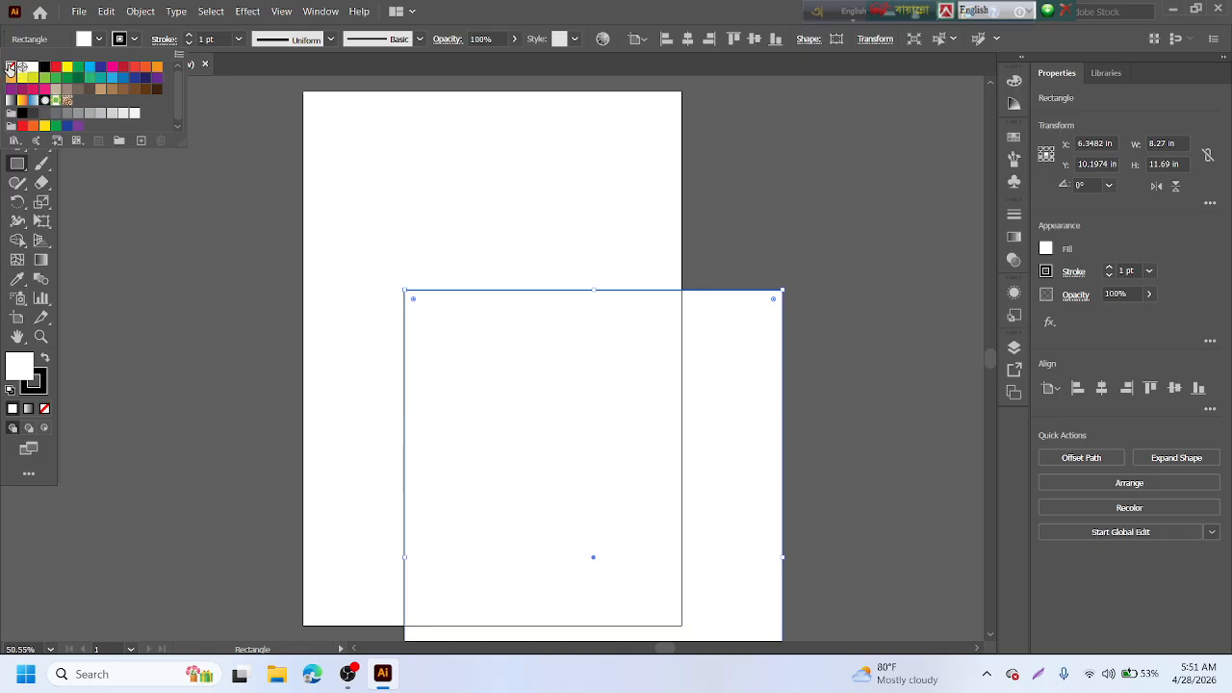
{"action": "left_click", "coordinate": [10, 68]}
{"action": "left_click", "coordinate": [138, 37]}
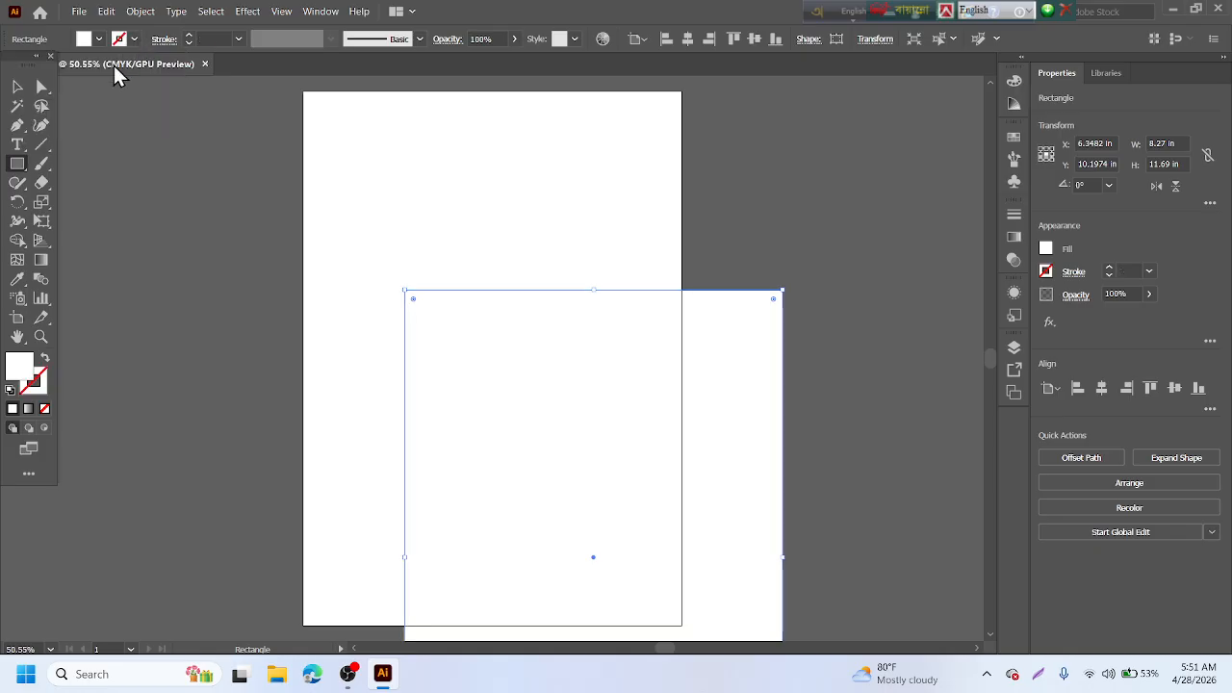
{"action": "left_click", "coordinate": [100, 39]}
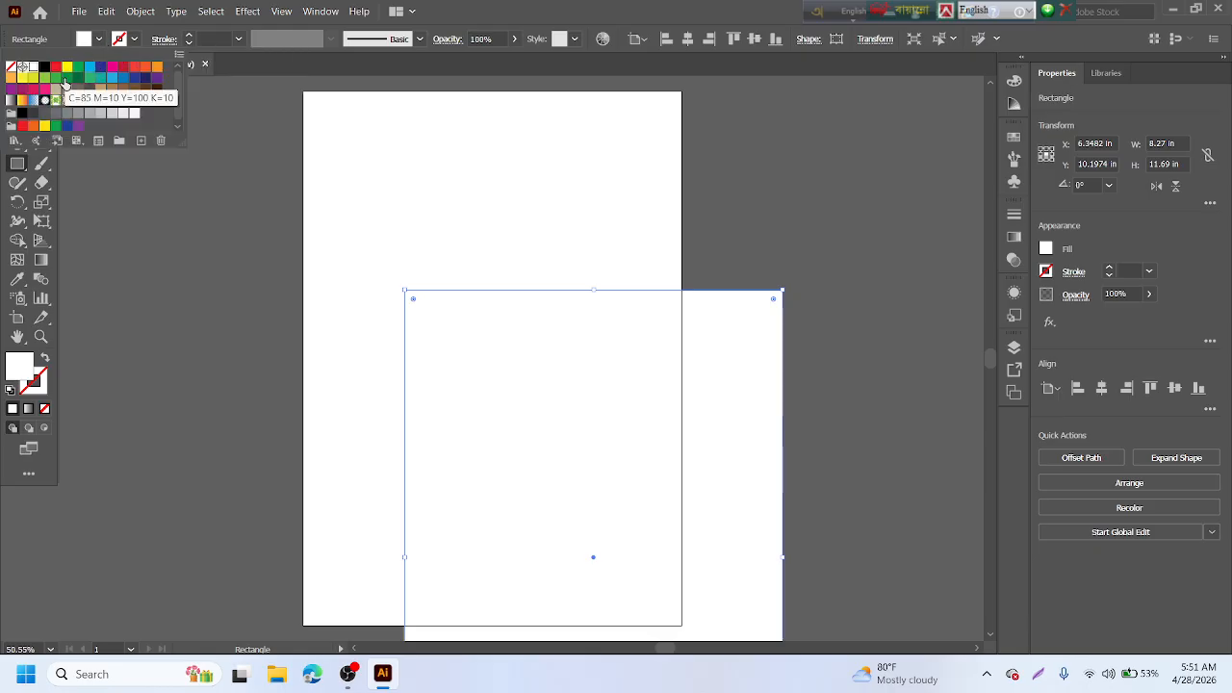
{"action": "left_click", "coordinate": [118, 114]}
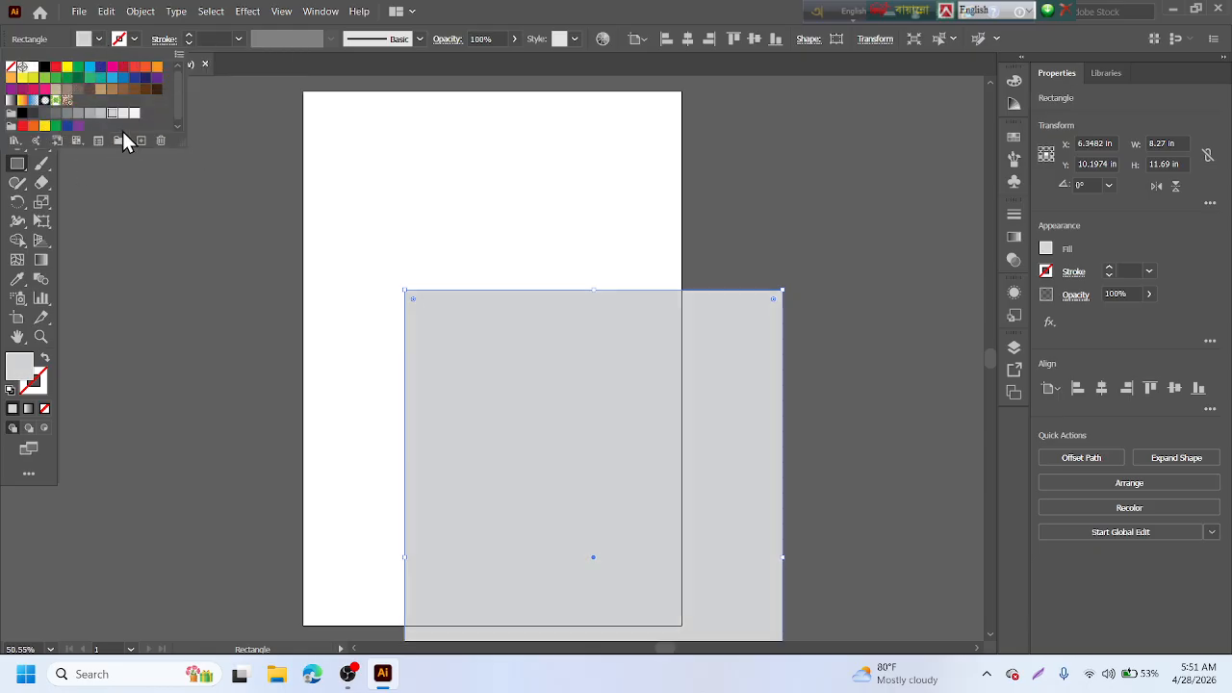
{"action": "left_click", "coordinate": [126, 114]}
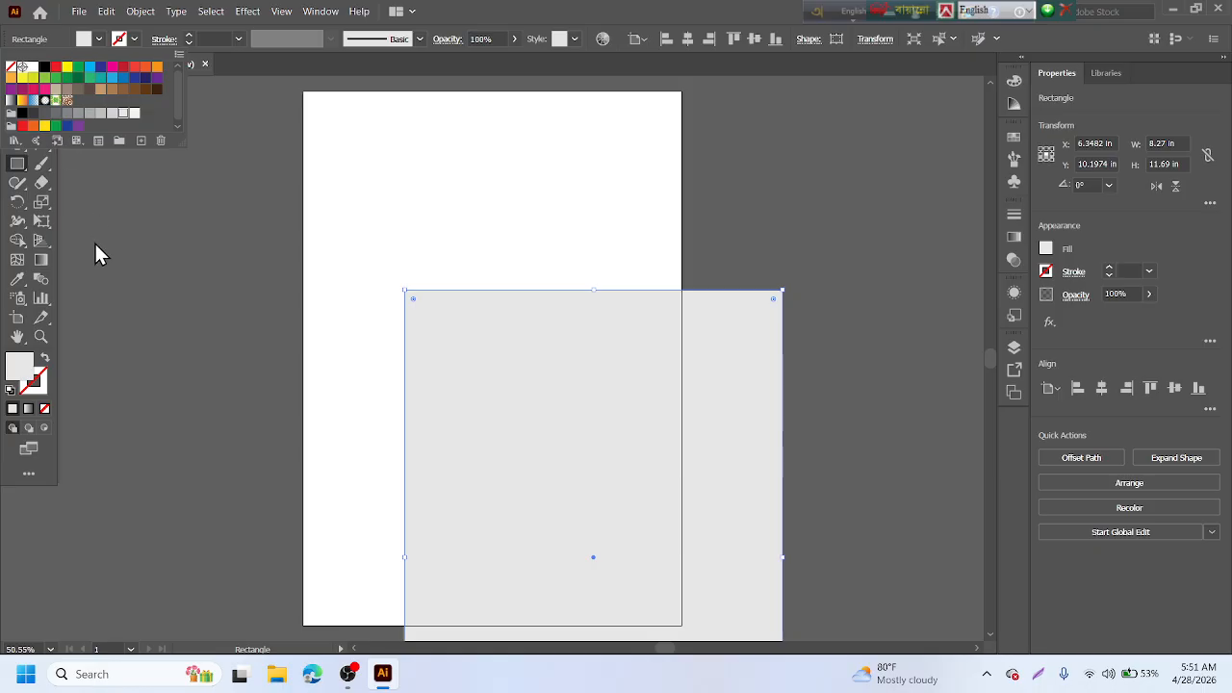
{"action": "left_click", "coordinate": [94, 243]}
- Center the gray rectangle horizontally and vertically on the artboard, and deselect it
{"action": "left_click", "coordinate": [19, 89]}
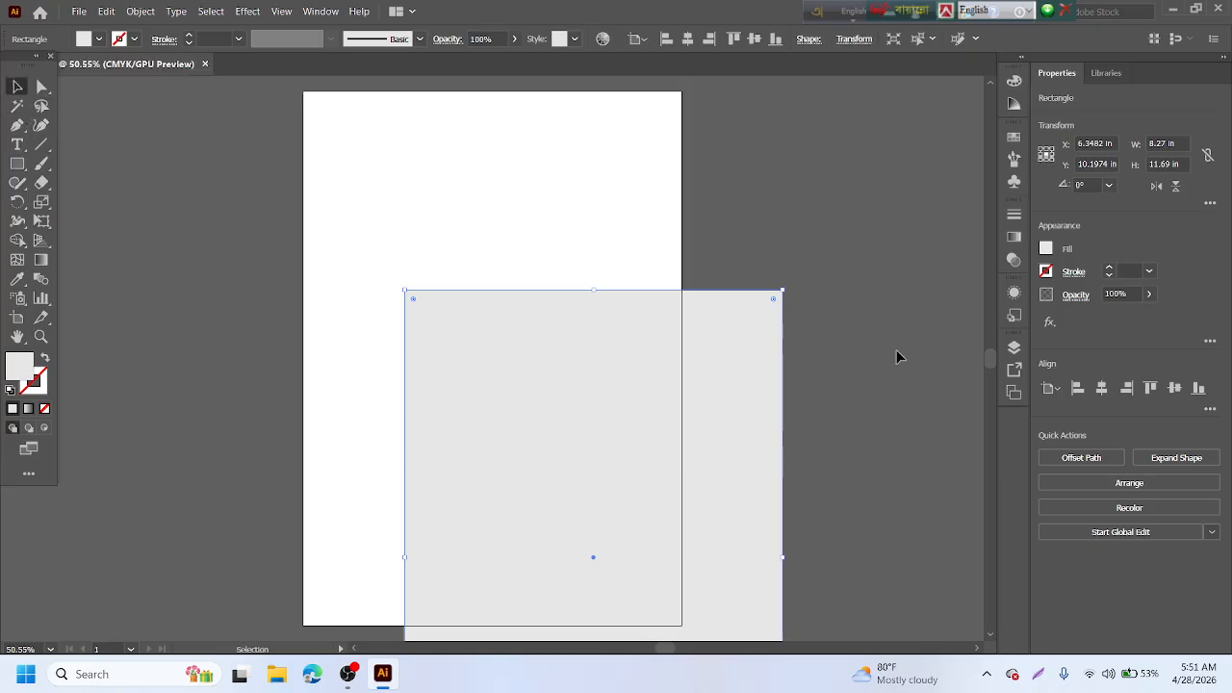
{"action": "left_click", "coordinate": [1108, 390]}
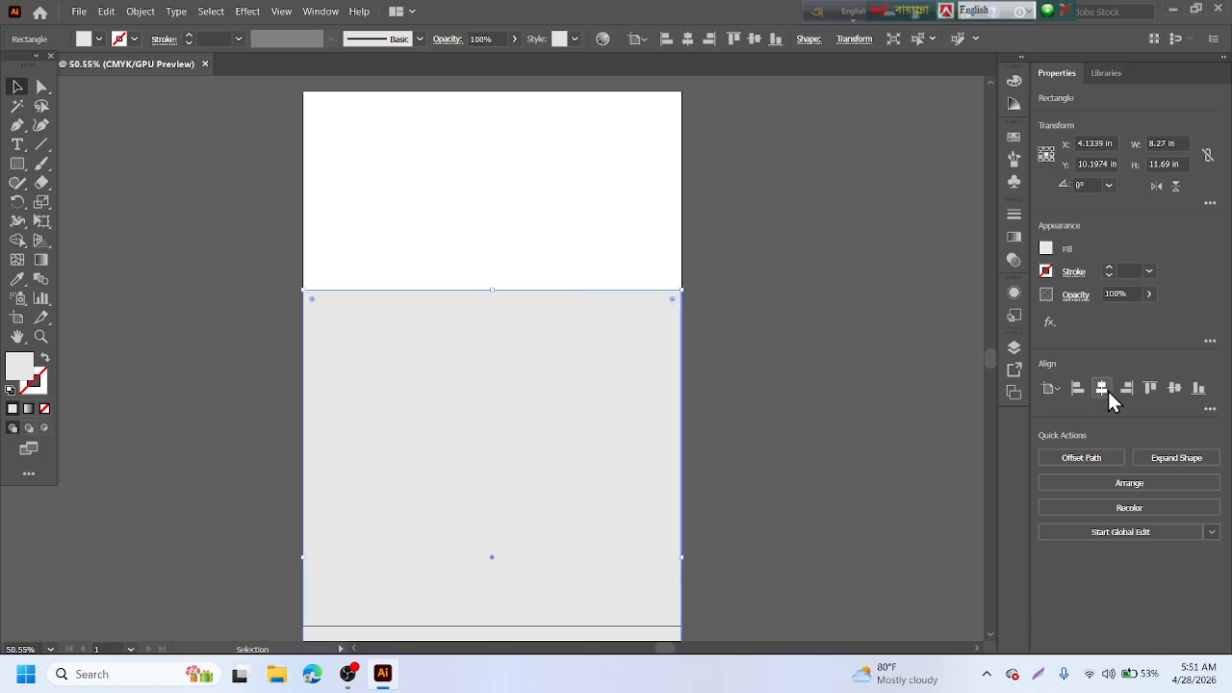
{"action": "left_click", "coordinate": [1174, 389]}
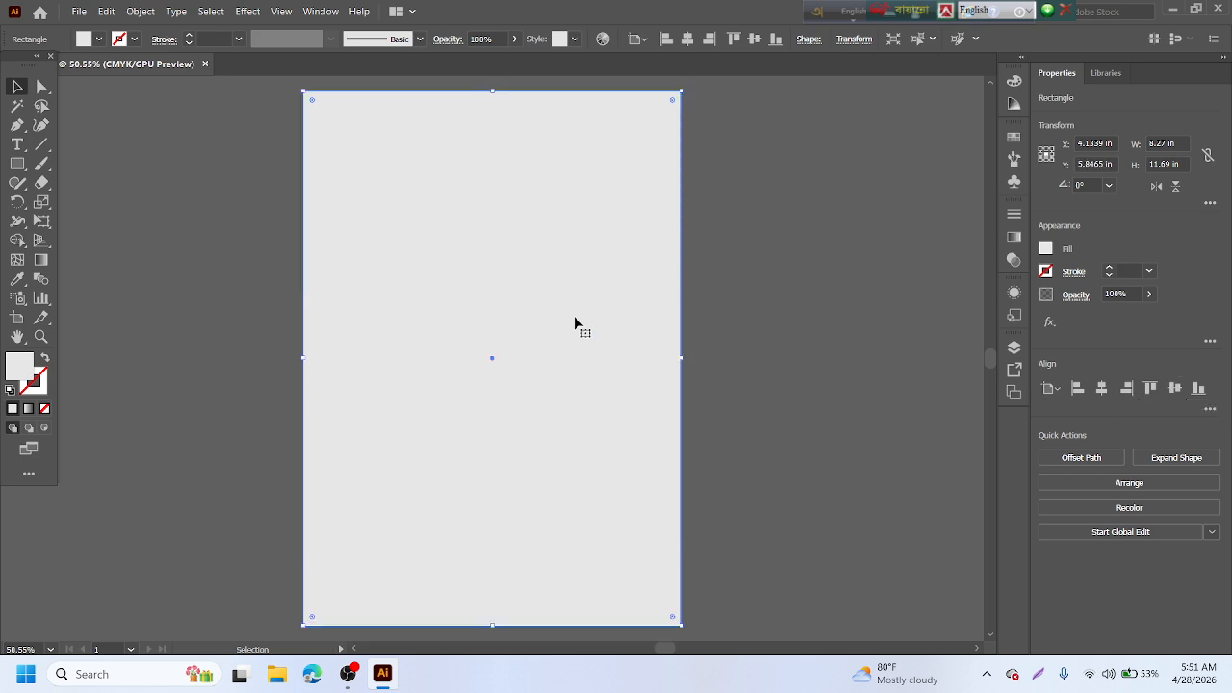
{"action": "scroll", "coordinate": [574, 319], "scroll_direction": "up", "scroll_amount": 1}
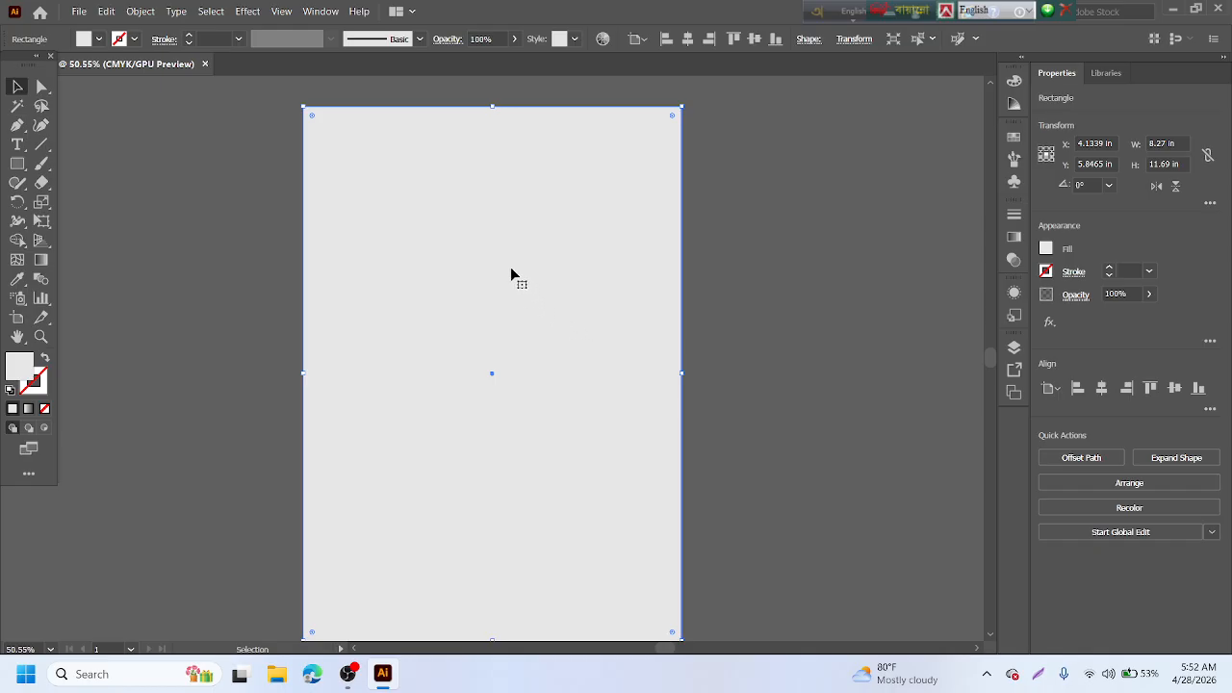
{"action": "key", "text": "ctrl+shift+a"}
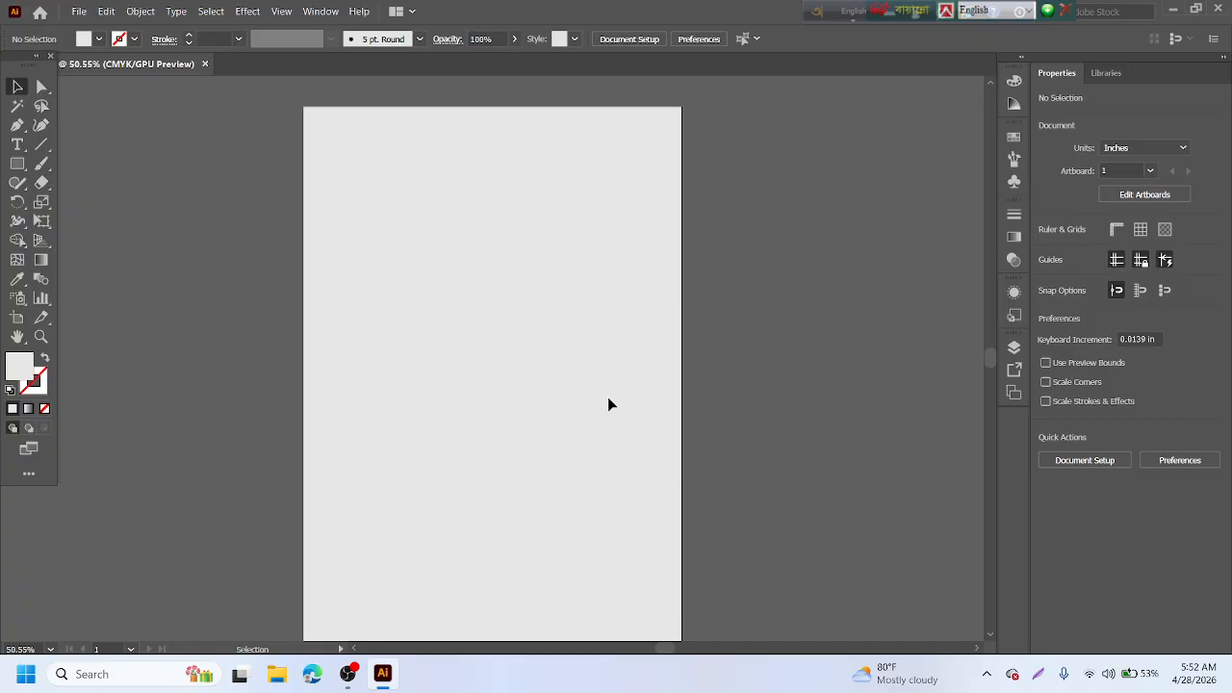
{"action": "scroll", "coordinate": [556, 355], "scroll_direction": "down", "scroll_amount": 3}
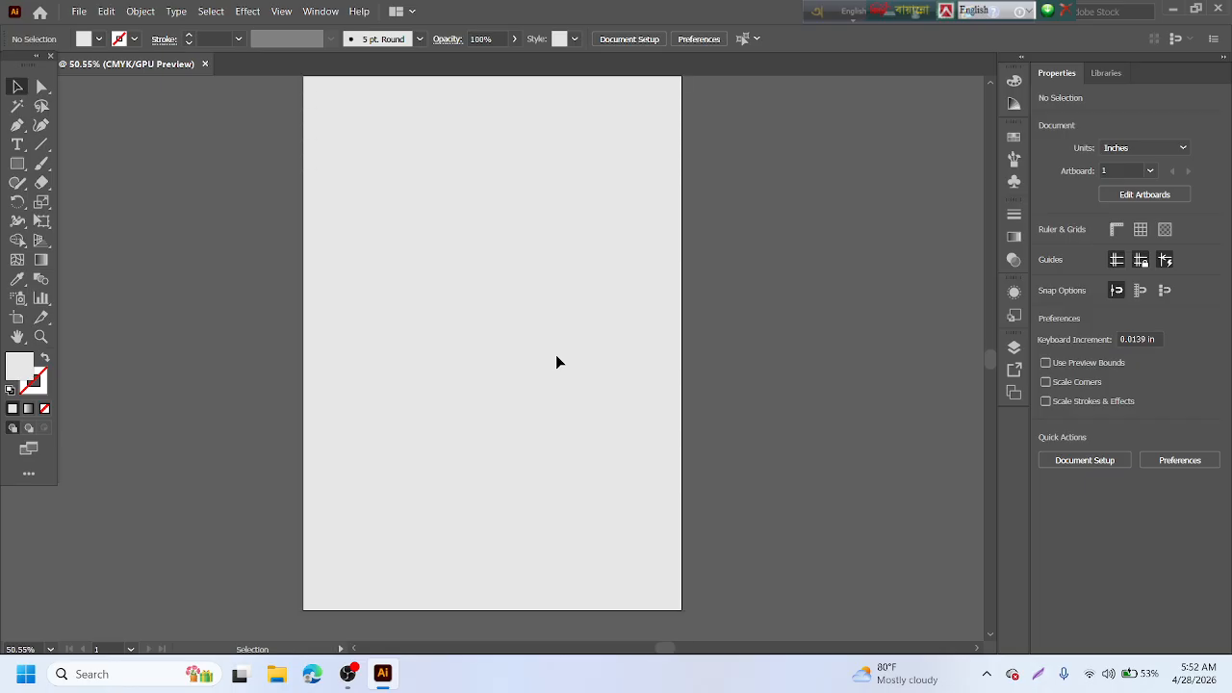
{"action": "scroll", "coordinate": [556, 356], "scroll_direction": "up", "scroll_amount": 2}
{"action": "scroll", "coordinate": [125, 294], "scroll_direction": "down", "scroll_amount": 1}
{"action": "scroll", "coordinate": [459, 278], "scroll_direction": "up", "scroll_amount": 2}
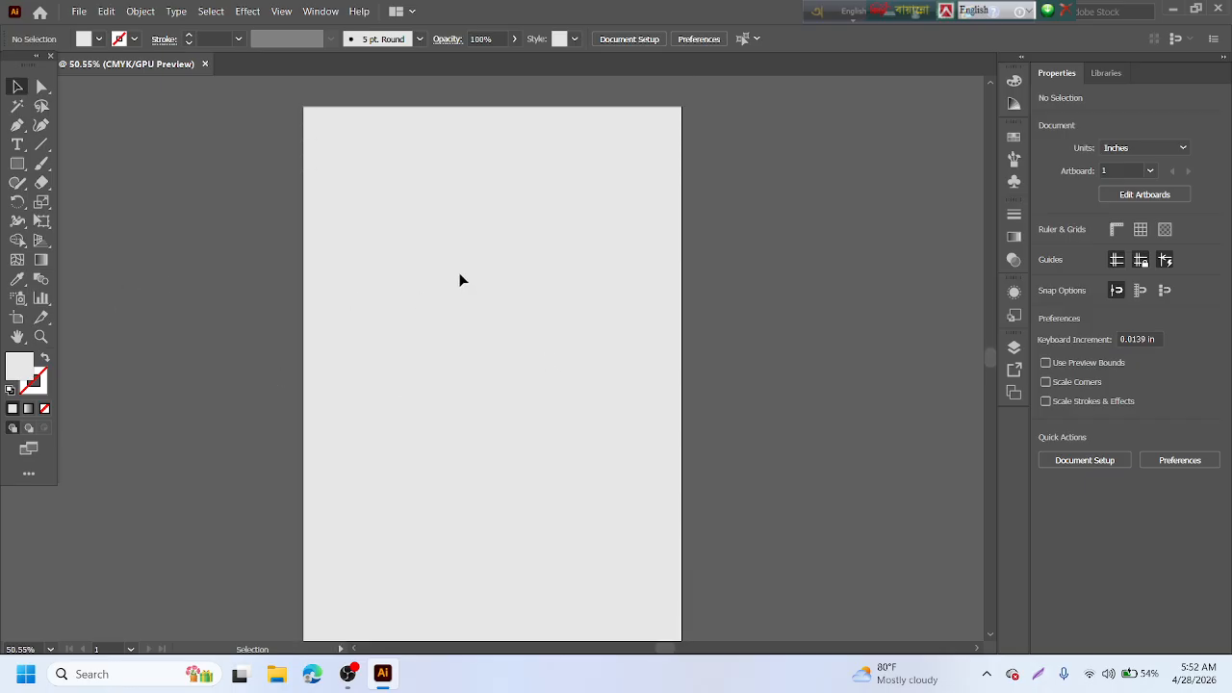
{"action": "scroll", "coordinate": [459, 279], "scroll_direction": "down", "scroll_amount": 1}
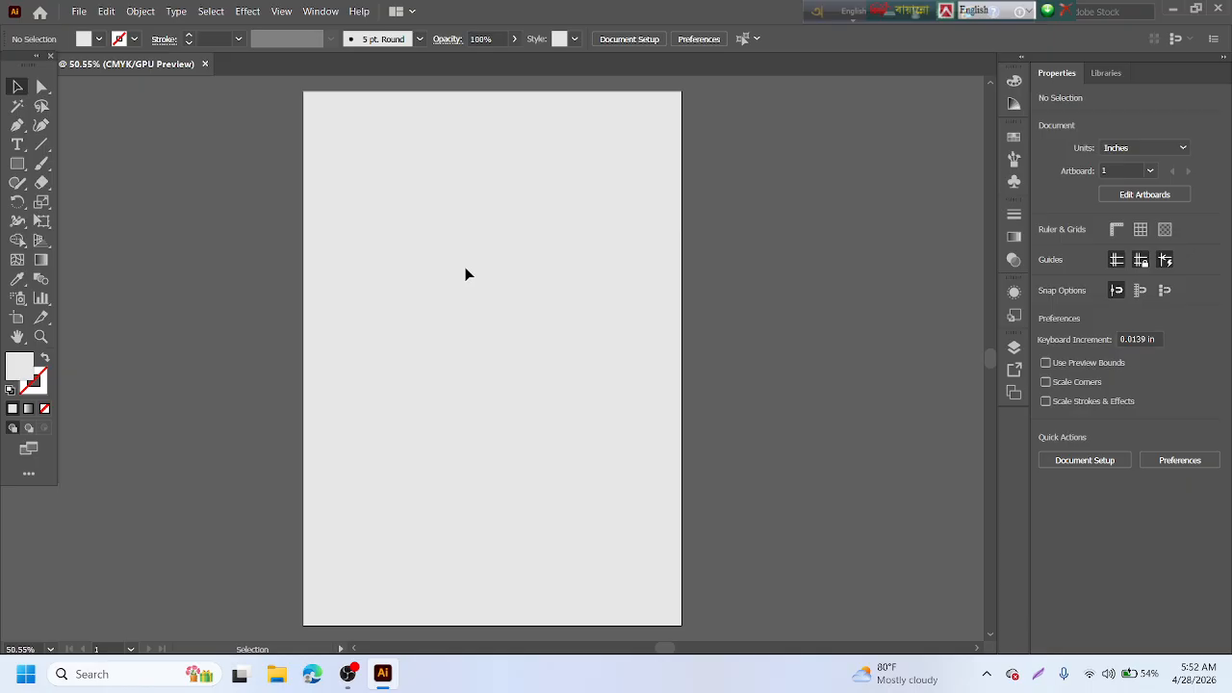
- Draw a second rectangle 6.27 in wide and 9.69 in high over the gray background
{"action": "left_click", "coordinate": [17, 168]}
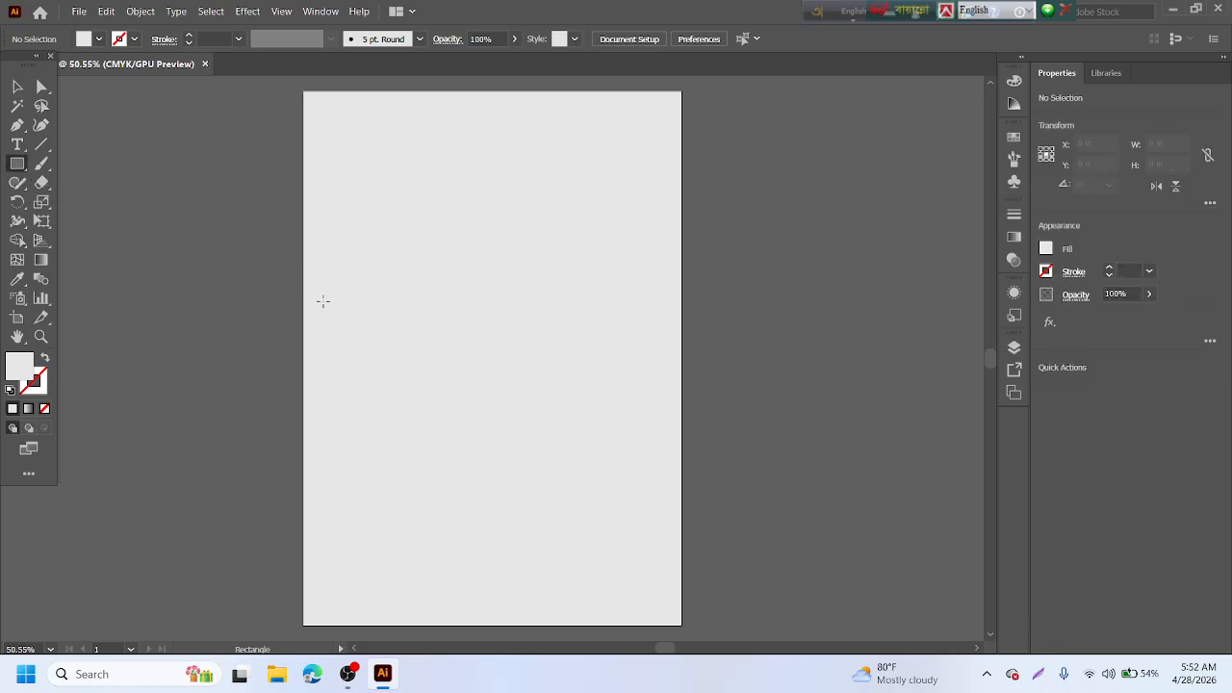
{"action": "left_click", "coordinate": [486, 349]}
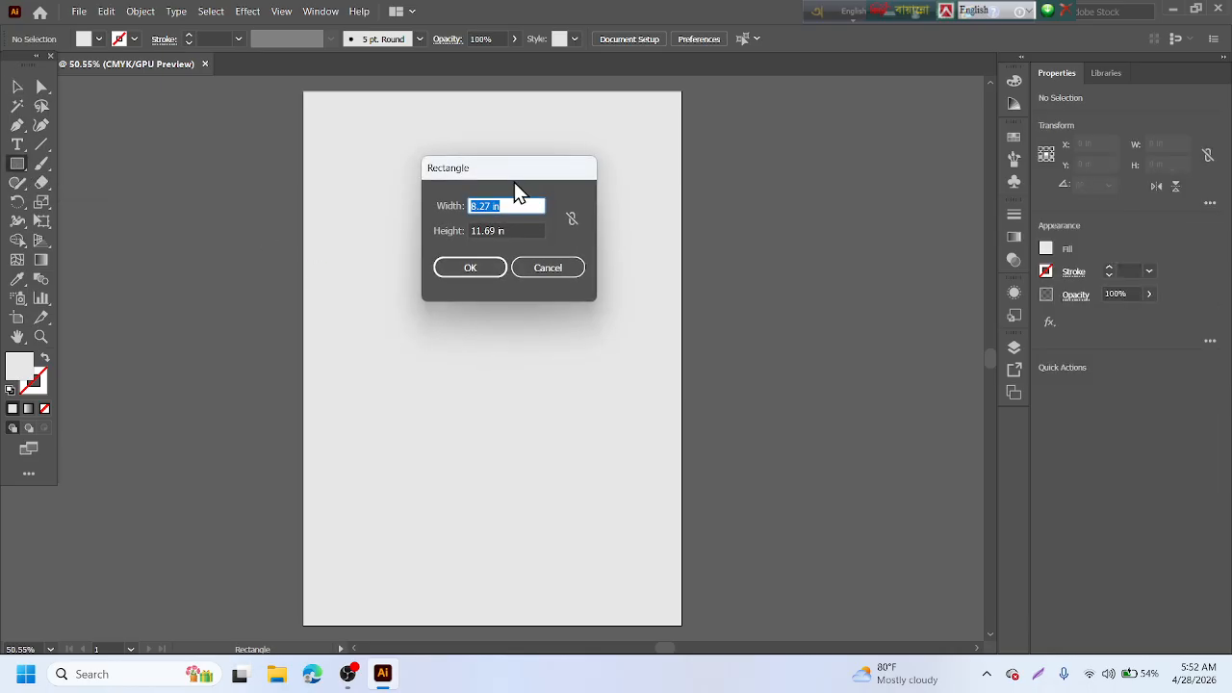
{"action": "left_click_drag", "start_coordinate": [514, 169], "coordinate": [817, 284]}
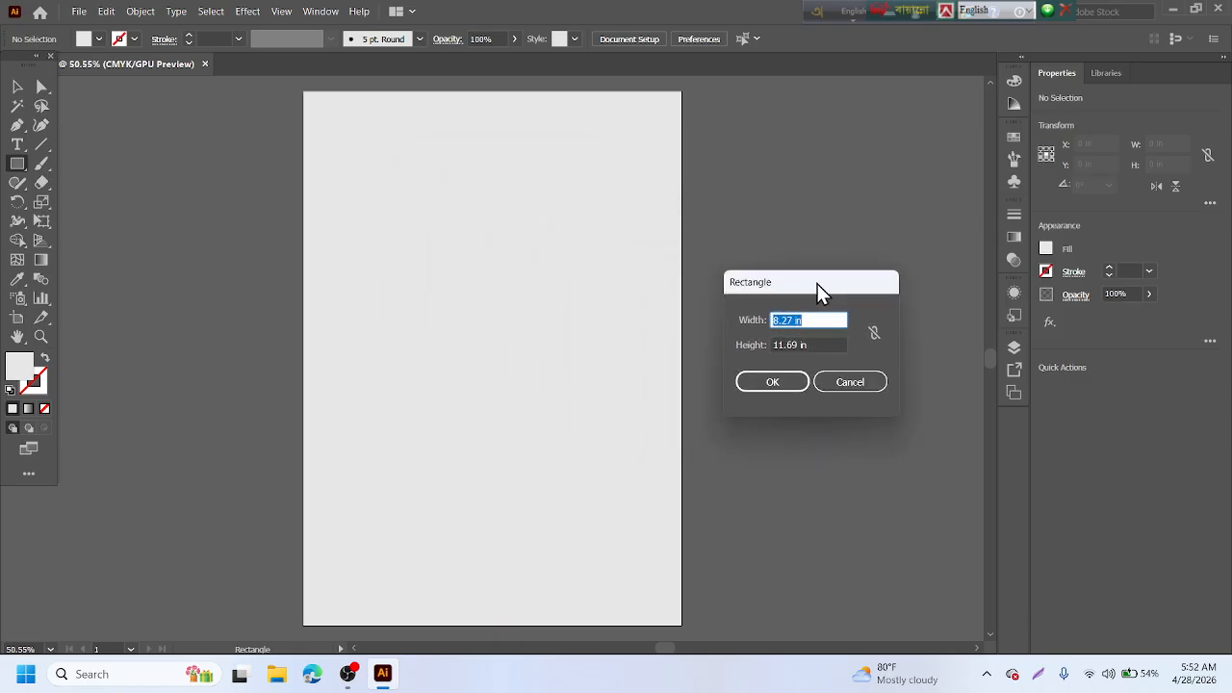
{"action": "left_click", "coordinate": [776, 321]}
{"action": "key", "text": "Delete"}
{"action": "key", "text": "Delete"}
{"action": "type", "text": "6."}
{"action": "key", "text": "Tab"}
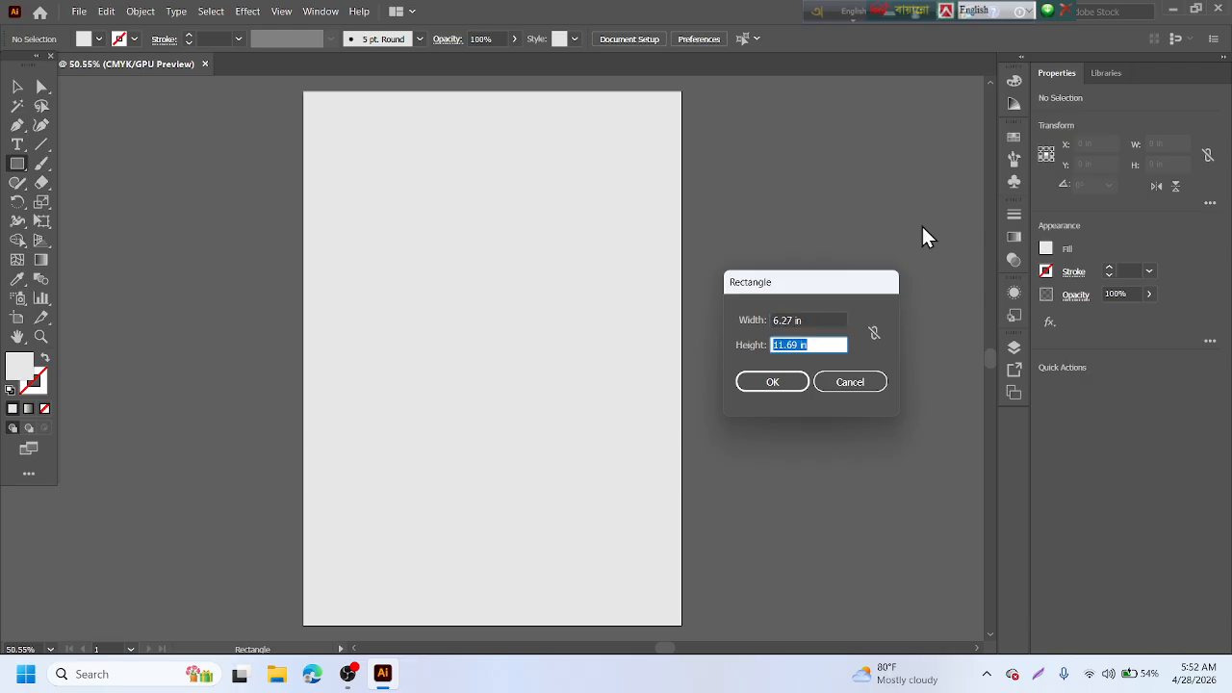
{"action": "key", "text": "Home"}
{"action": "key", "text": "Delete"}
{"action": "key", "text": "Delete"}
{"action": "type", "text": "9"}
{"action": "key", "text": "Return"}
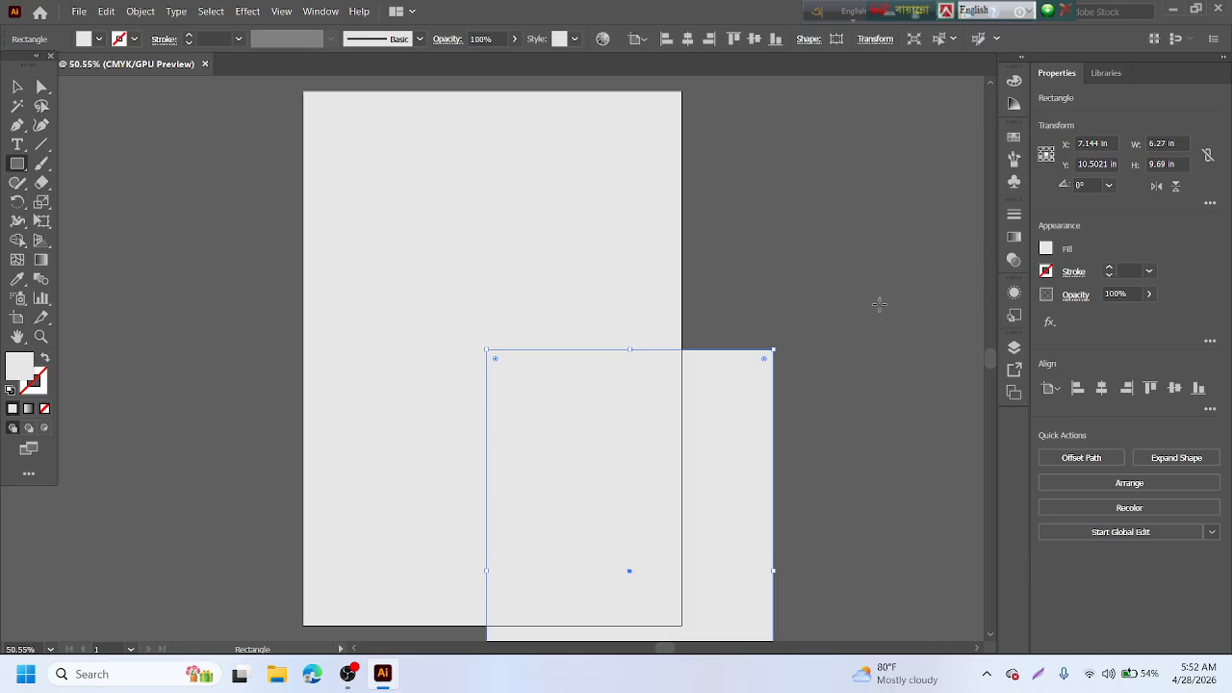
- Center the smaller rectangle horizontally and vertically on the artboard
{"action": "scroll", "coordinate": [803, 355], "scroll_direction": "down", "scroll_amount": 5}
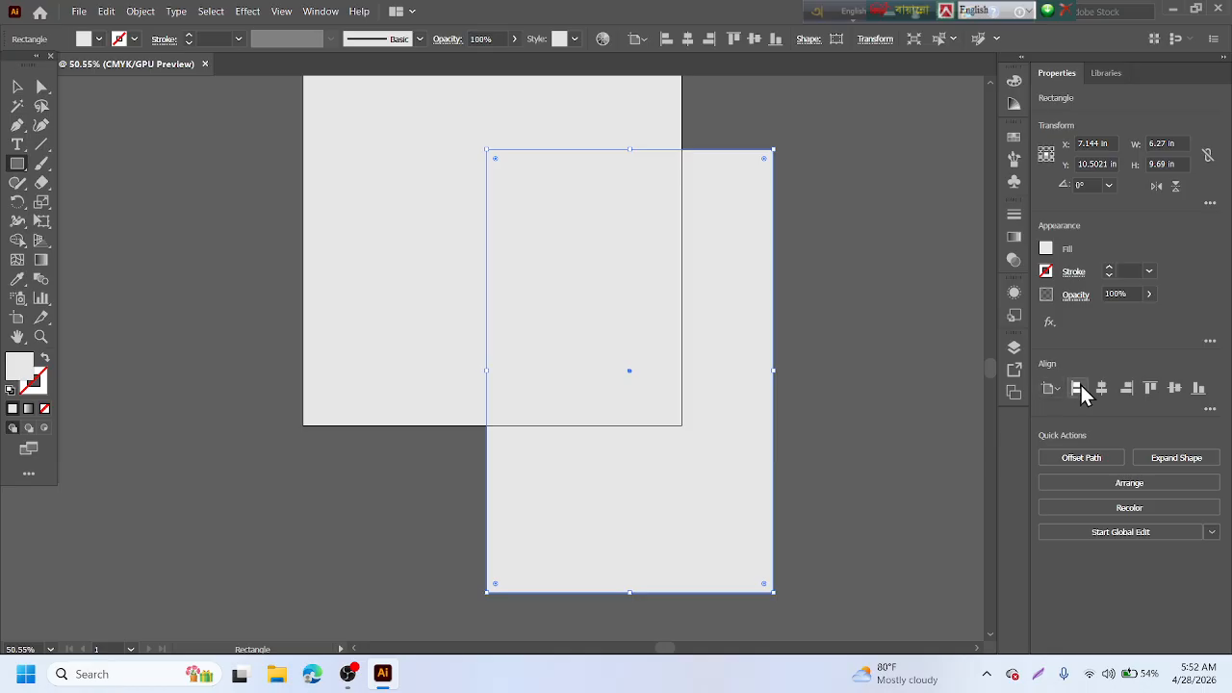
{"action": "left_click", "coordinate": [1103, 390]}
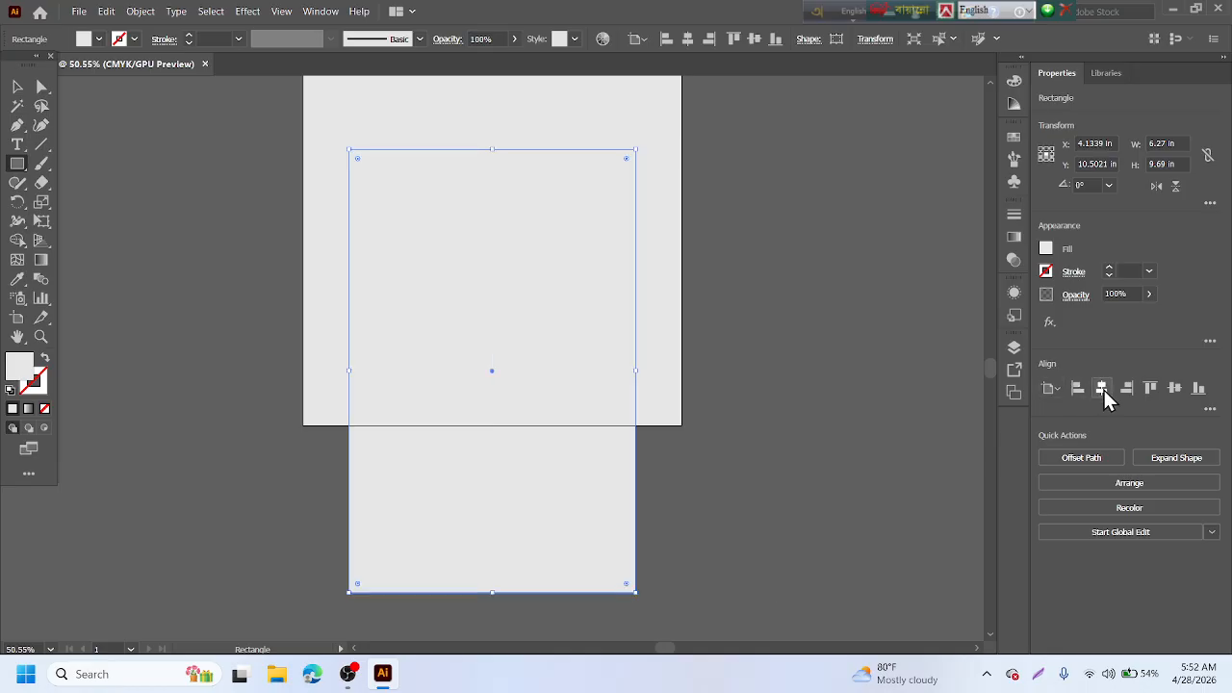
{"action": "left_click", "coordinate": [1172, 389]}
{"action": "scroll", "coordinate": [606, 413], "scroll_direction": "up", "scroll_amount": 5}
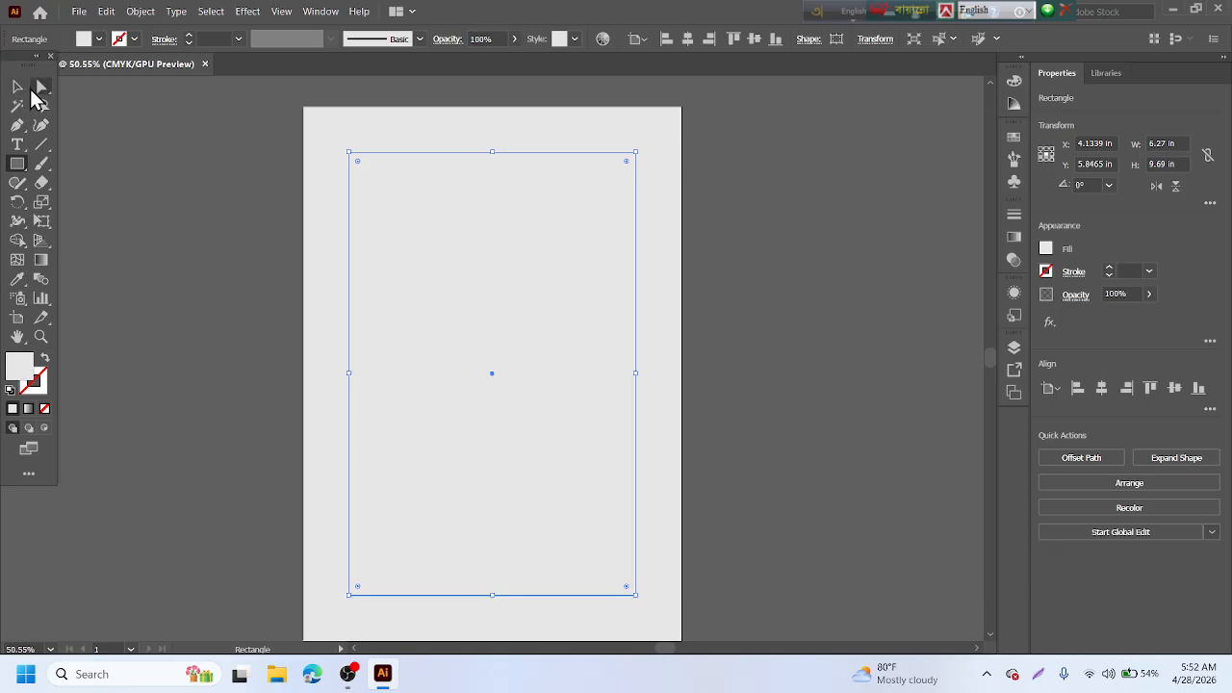
- Fill the smaller rectangle with white and deselect it
{"action": "left_click", "coordinate": [99, 38]}
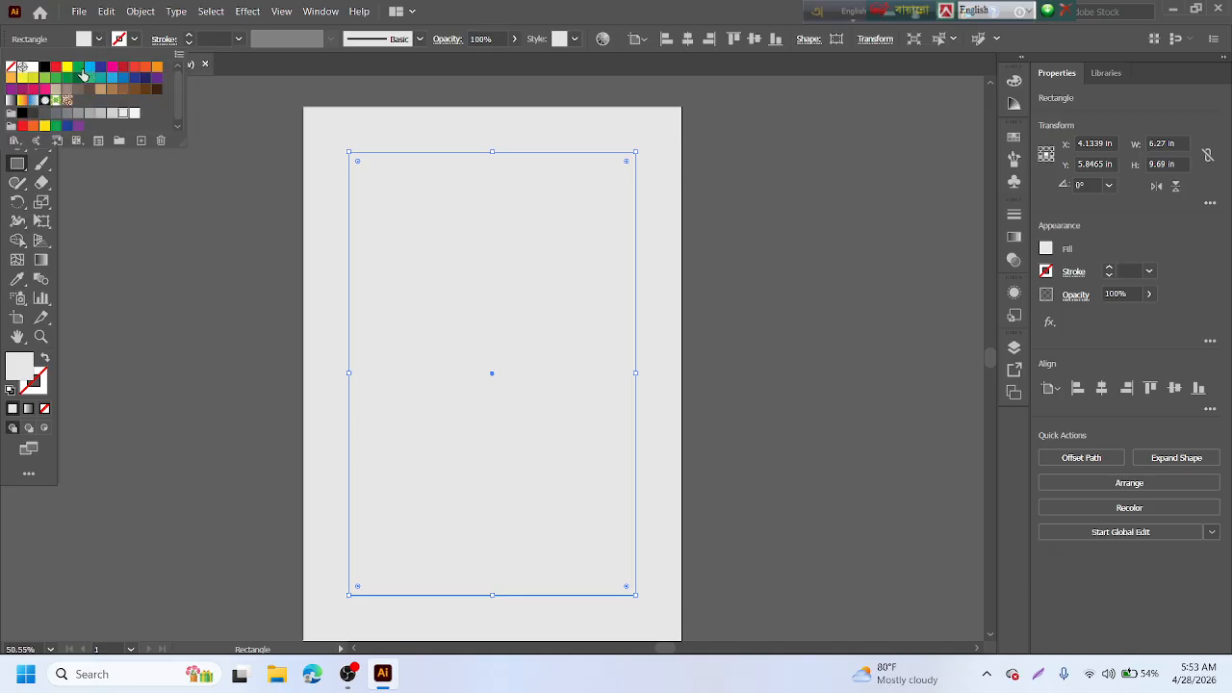
{"action": "left_click", "coordinate": [28, 72]}
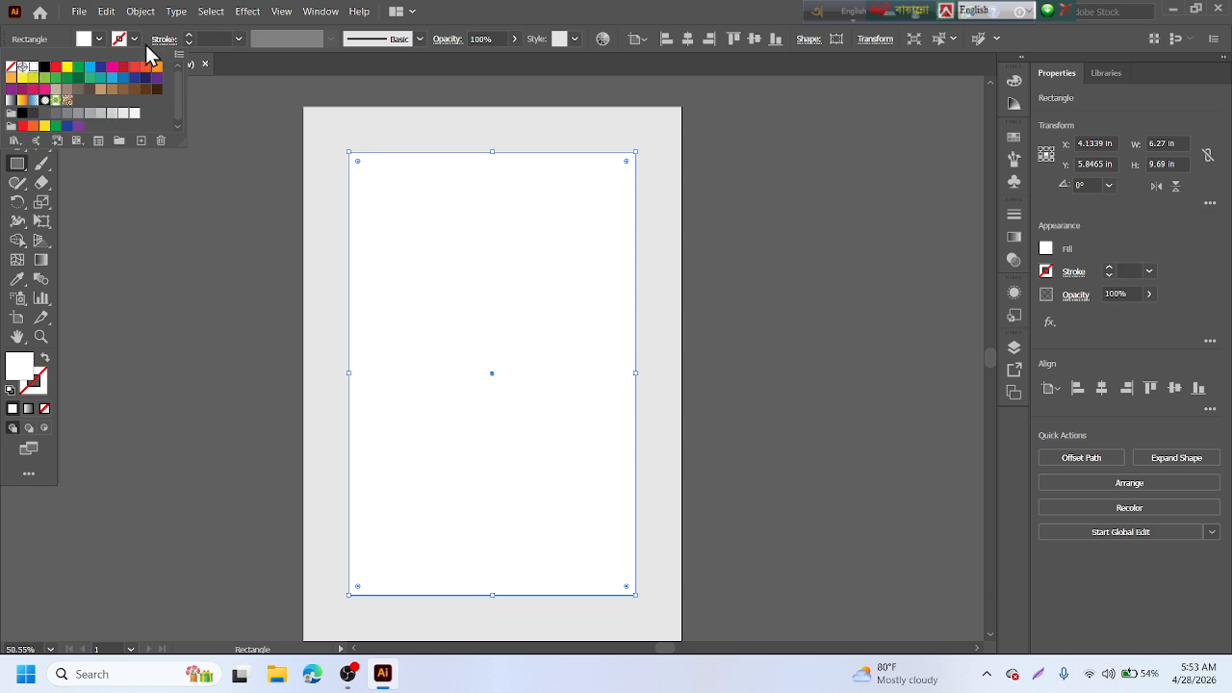
{"action": "left_click", "coordinate": [265, 106]}
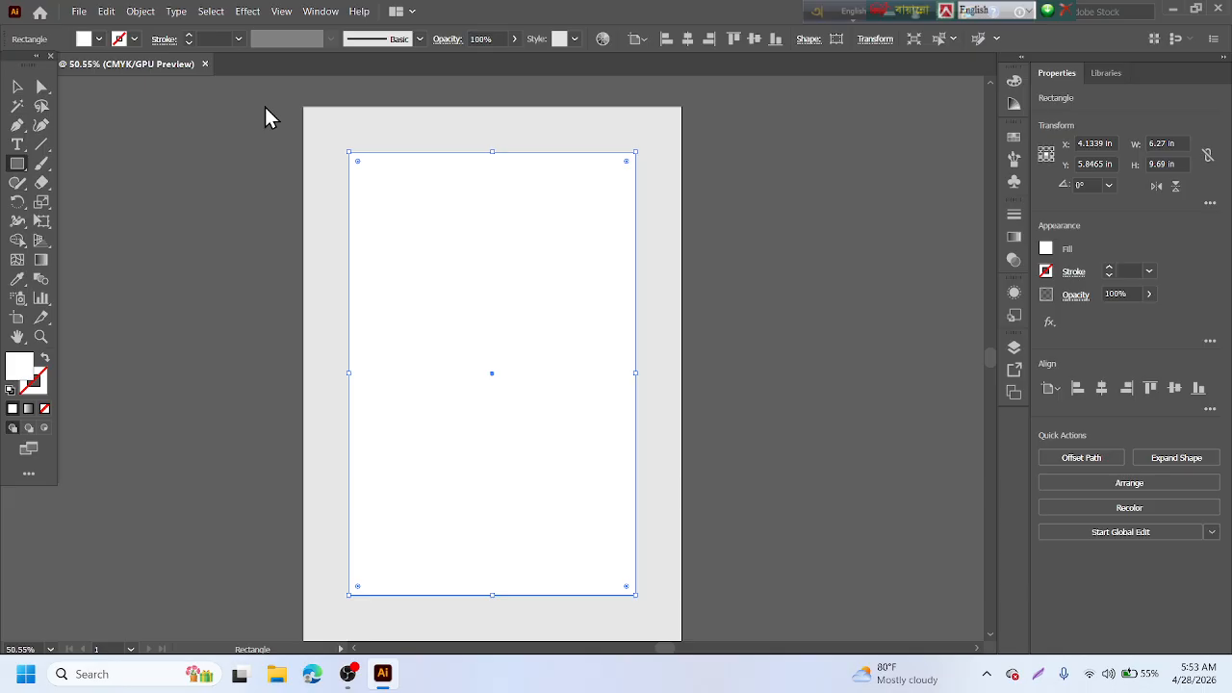
{"action": "left_click", "coordinate": [16, 87]}
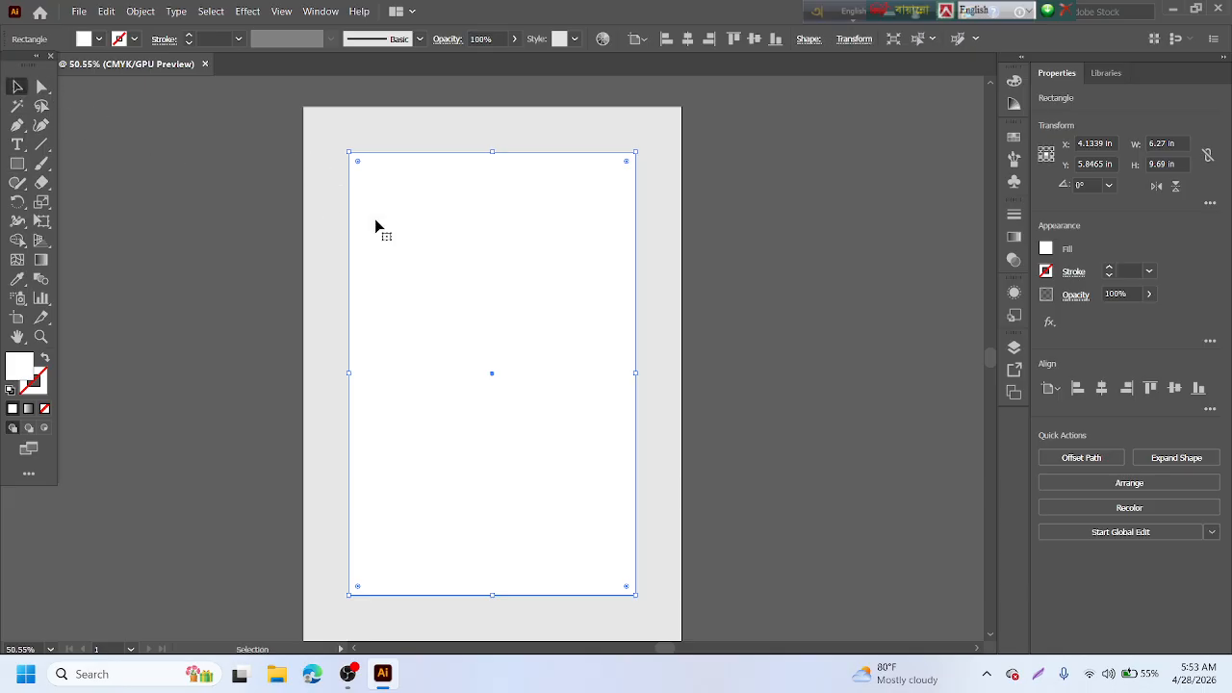
{"action": "left_click", "coordinate": [393, 227]}
{"action": "left_click_drag", "start_coordinate": [449, 263], "coordinate": [650, 432]}
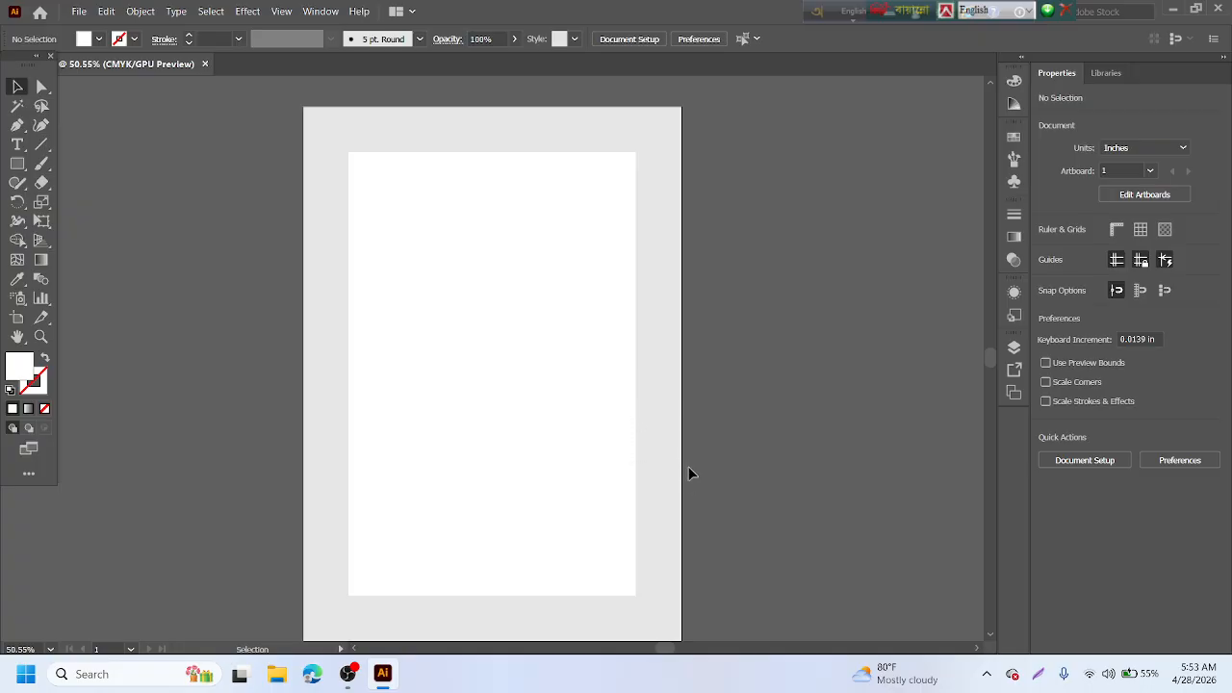
{"action": "scroll", "coordinate": [562, 386], "scroll_direction": "up", "scroll_amount": 2}
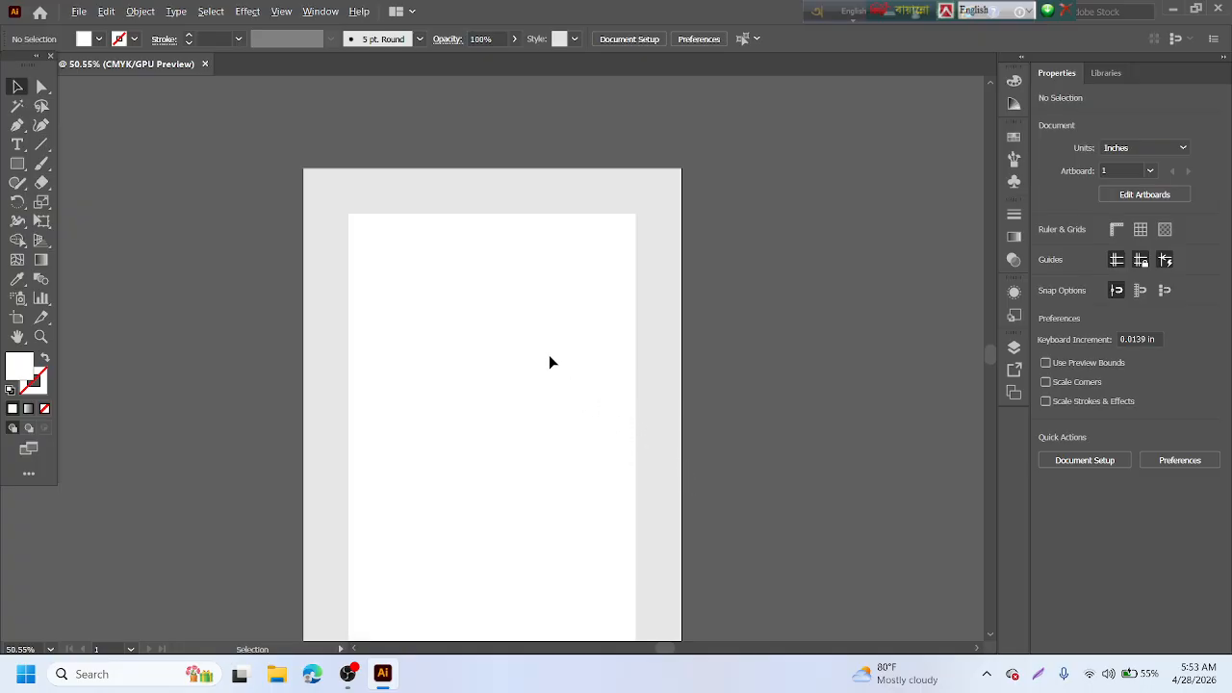
- Save the document as Untitled-31.ai in the Adobe Illustrator format, accepting the Illustrator 2020 options
{"action": "scroll", "coordinate": [549, 356], "scroll_direction": "up", "scroll_amount": 2}
{"action": "scroll", "coordinate": [549, 356], "scroll_direction": "down", "scroll_amount": 1}
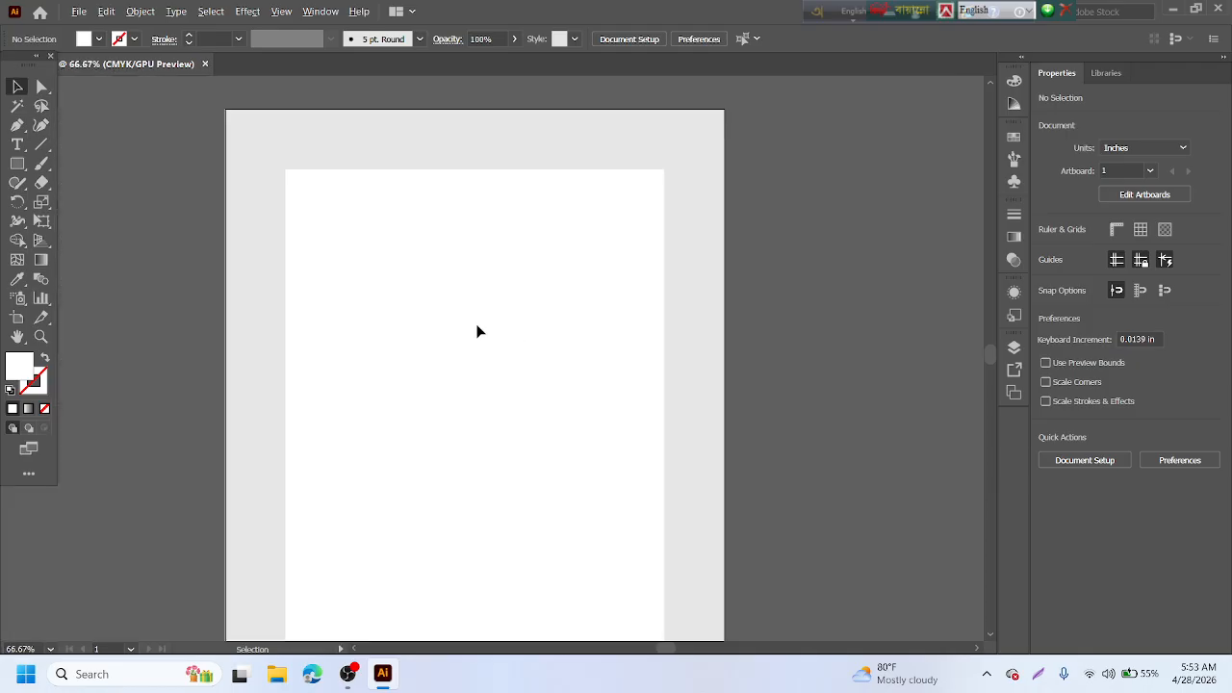
{"action": "key", "text": "ctrl+o"}
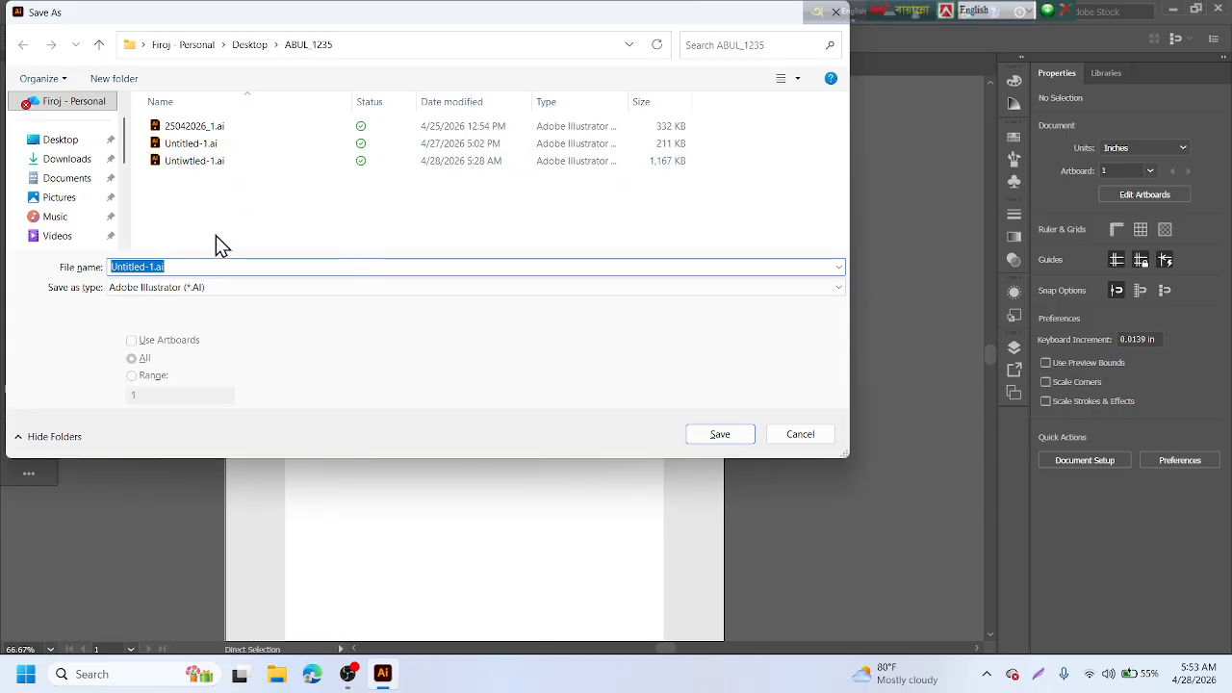
{"action": "left_click", "coordinate": [151, 267]}
{"action": "type", "text": "3"}
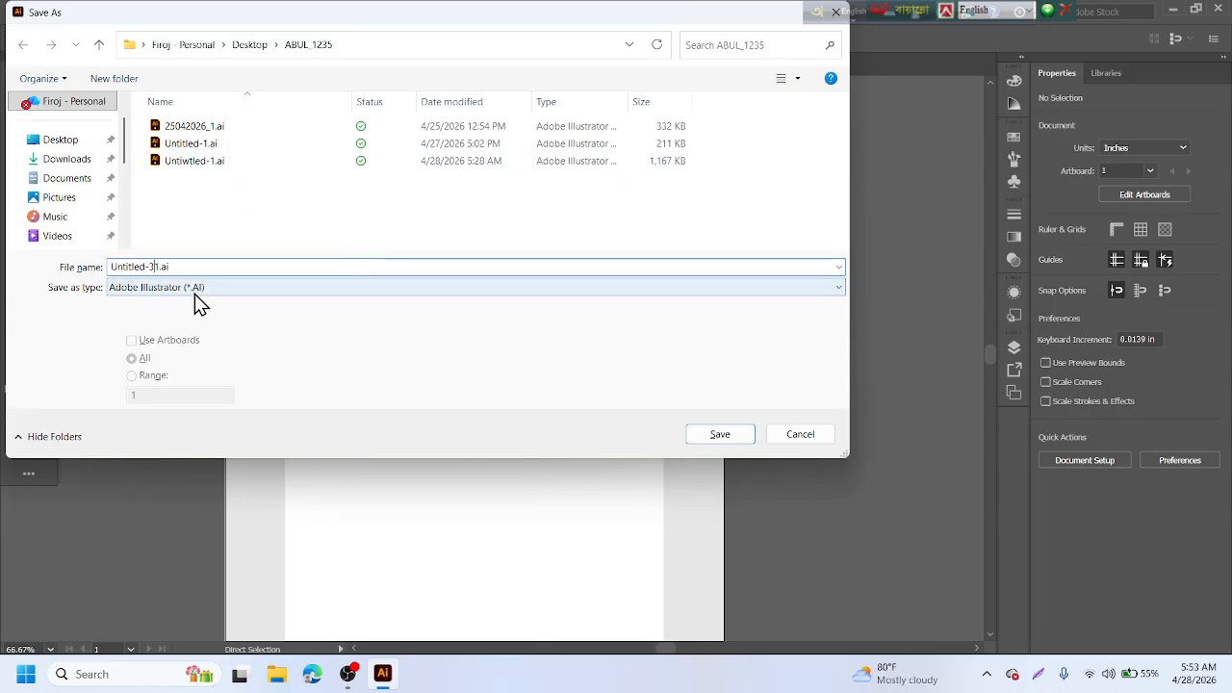
{"action": "left_click", "coordinate": [720, 435]}
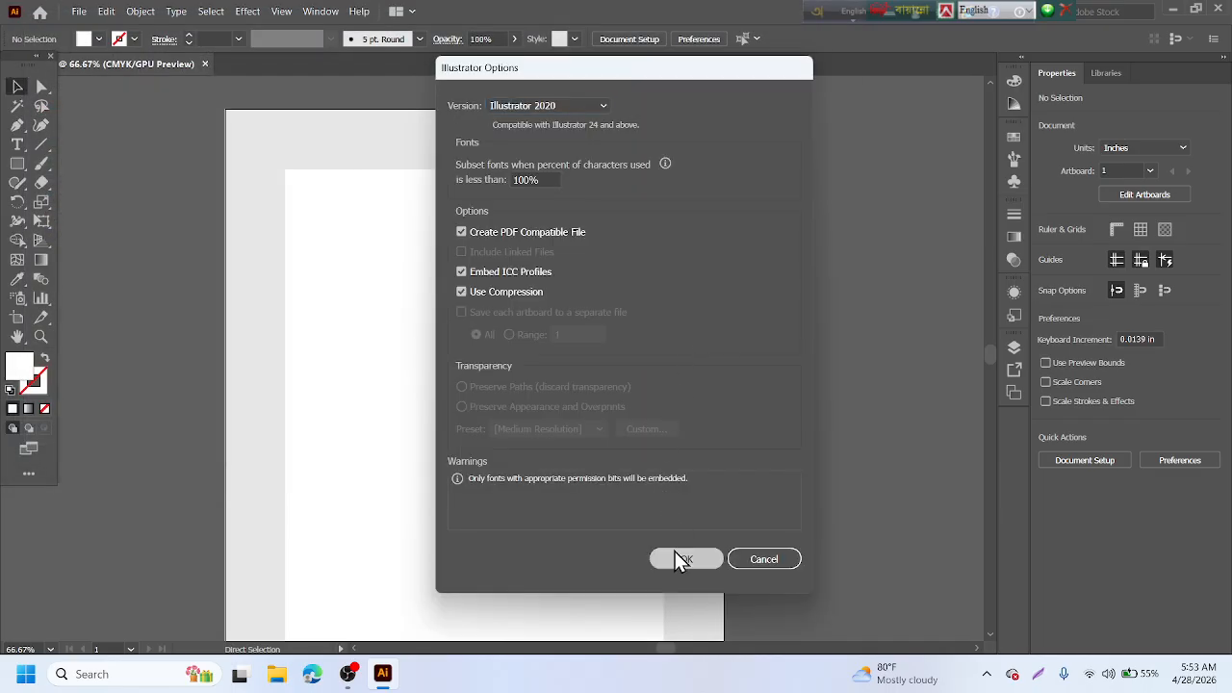
{"action": "left_click", "coordinate": [675, 552]}
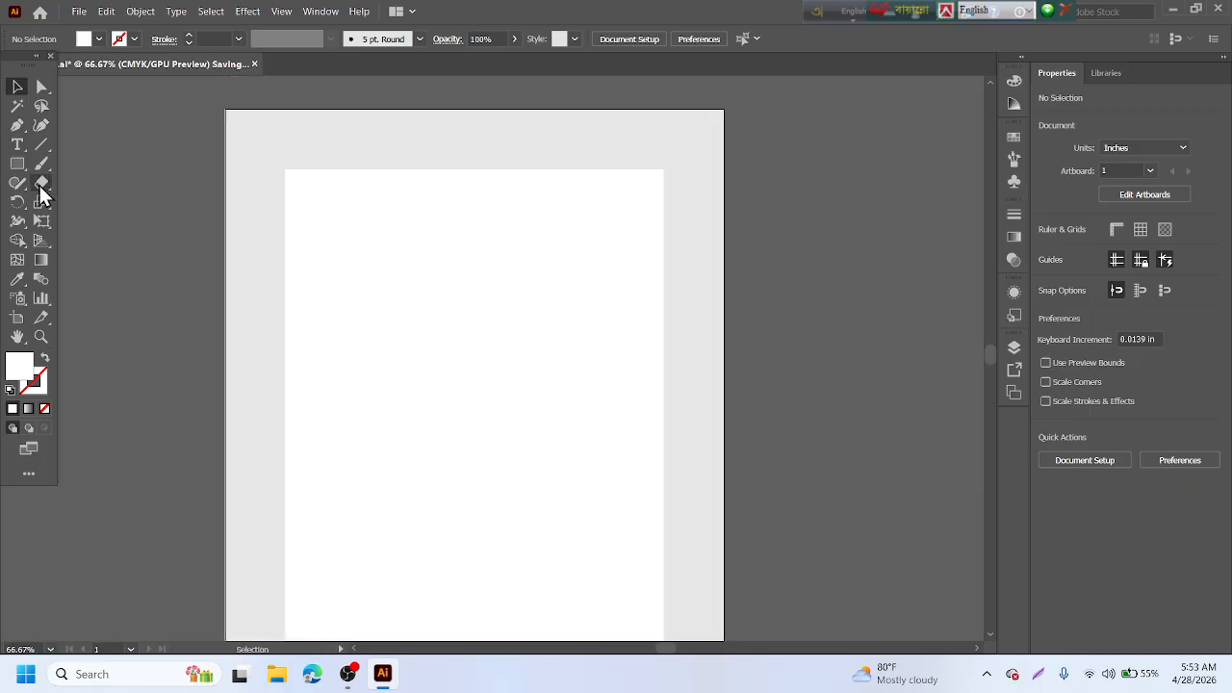
- Draw a rectangle 6.27 in wide and about 0.76 in high across the white area's top edge and fill it with CMYK Blue
{"action": "right_click", "coordinate": [16, 165]}
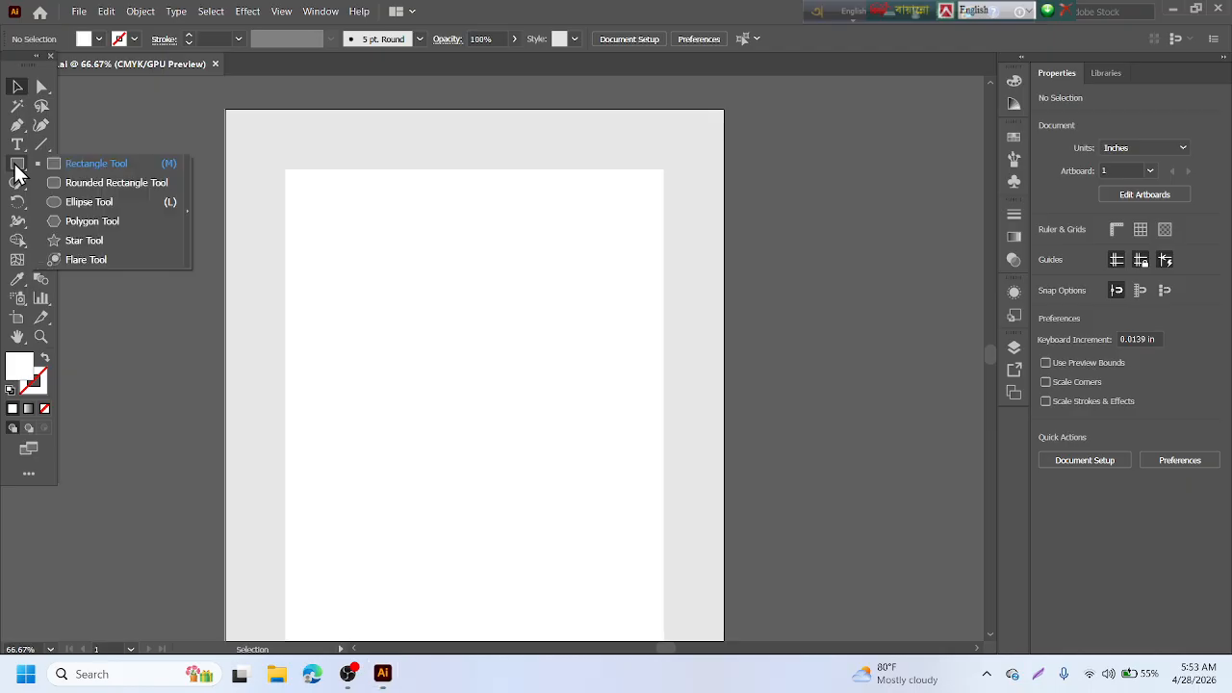
{"action": "left_click", "coordinate": [82, 164]}
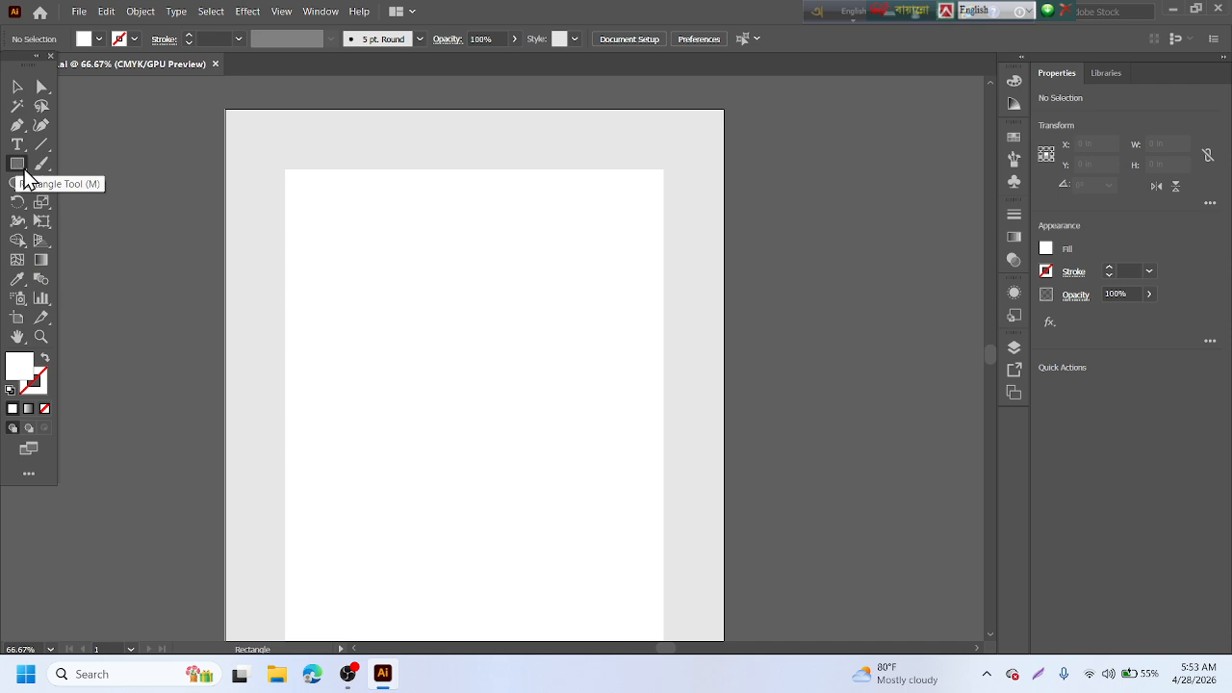
{"action": "scroll", "coordinate": [336, 246], "scroll_direction": "up", "scroll_amount": 1}
{"action": "scroll", "coordinate": [318, 221], "scroll_direction": "up", "scroll_amount": 1}
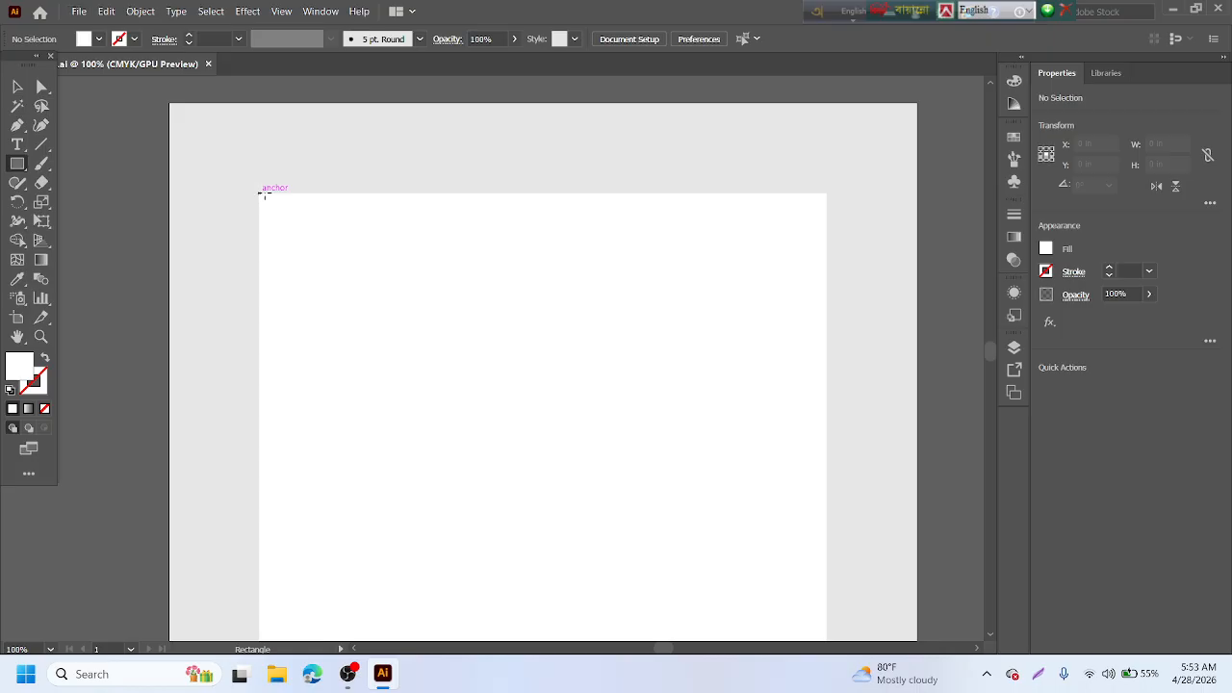
{"action": "mouse_move", "coordinate": [260, 193]}
{"action": "left_mouse_down"}
{"action": "mouse_move", "coordinate": [703, 222]}
{"action": "mouse_move", "coordinate": [825, 261]}
{"action": "left_mouse_up"}
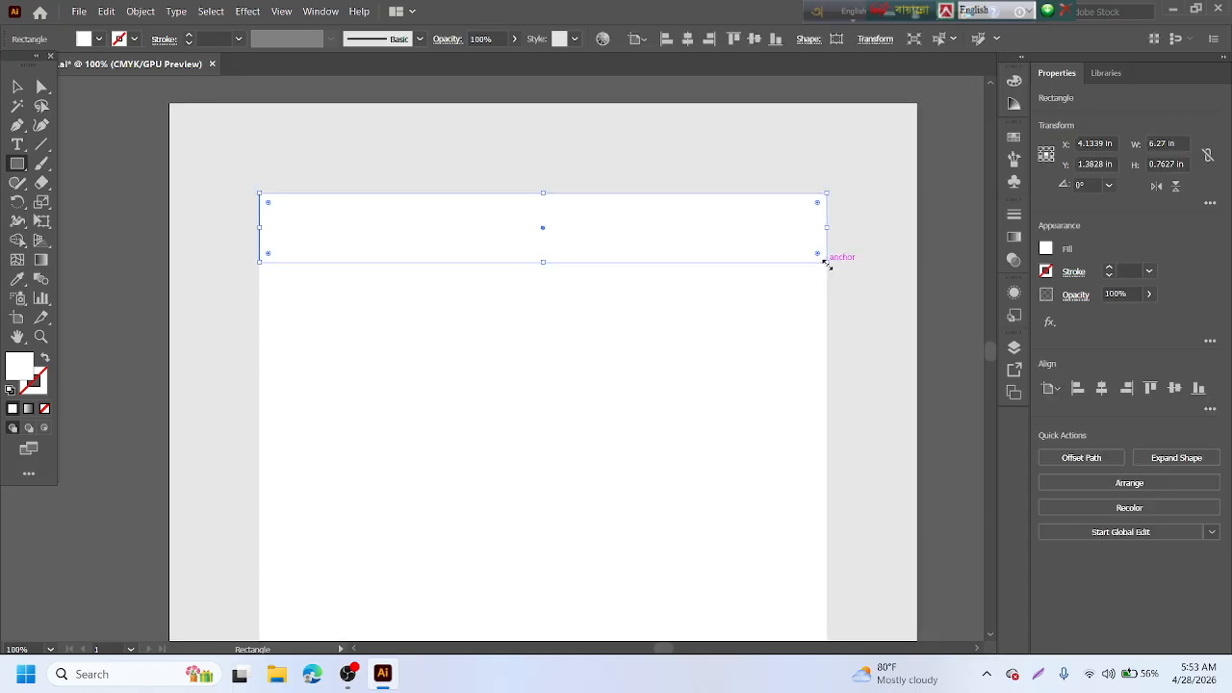
{"action": "left_click", "coordinate": [98, 39]}
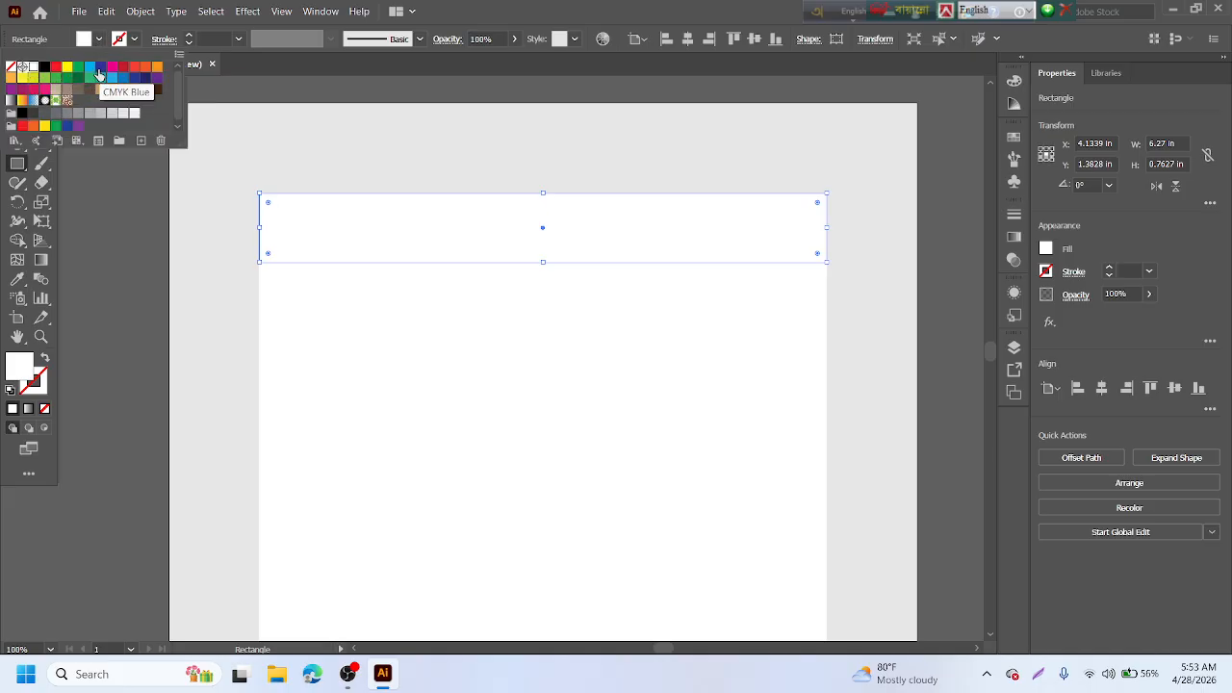
{"action": "left_click", "coordinate": [99, 67]}
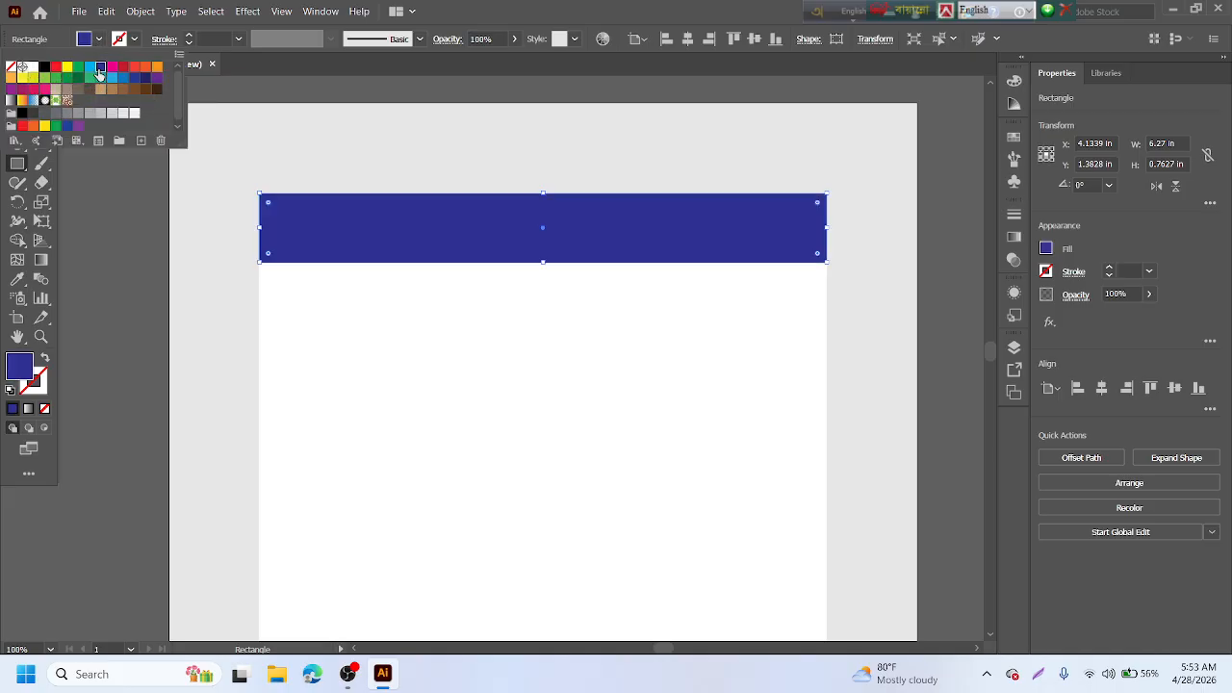
- Set the blue bar's height to 1 in
{"action": "left_click", "coordinate": [1176, 143]}
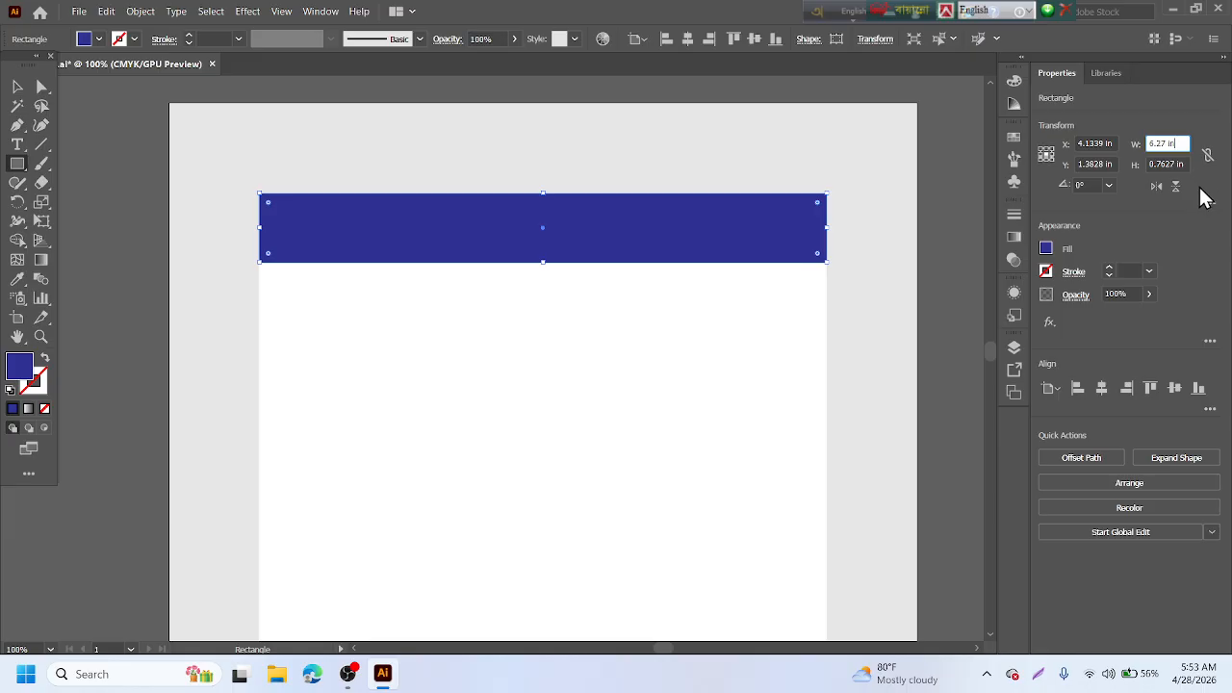
{"action": "left_click", "coordinate": [1181, 161]}
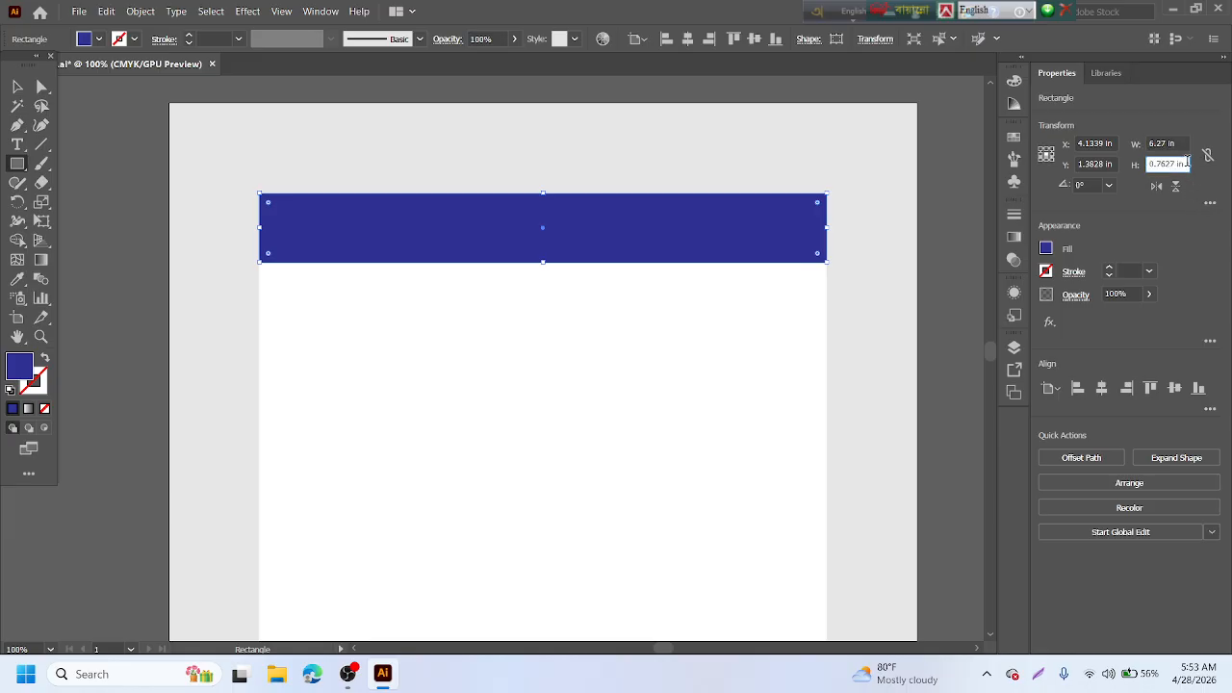
{"action": "double_click", "coordinate": [1183, 164]}
{"action": "type", "text": "1"}
{"action": "key", "text": "Return"}
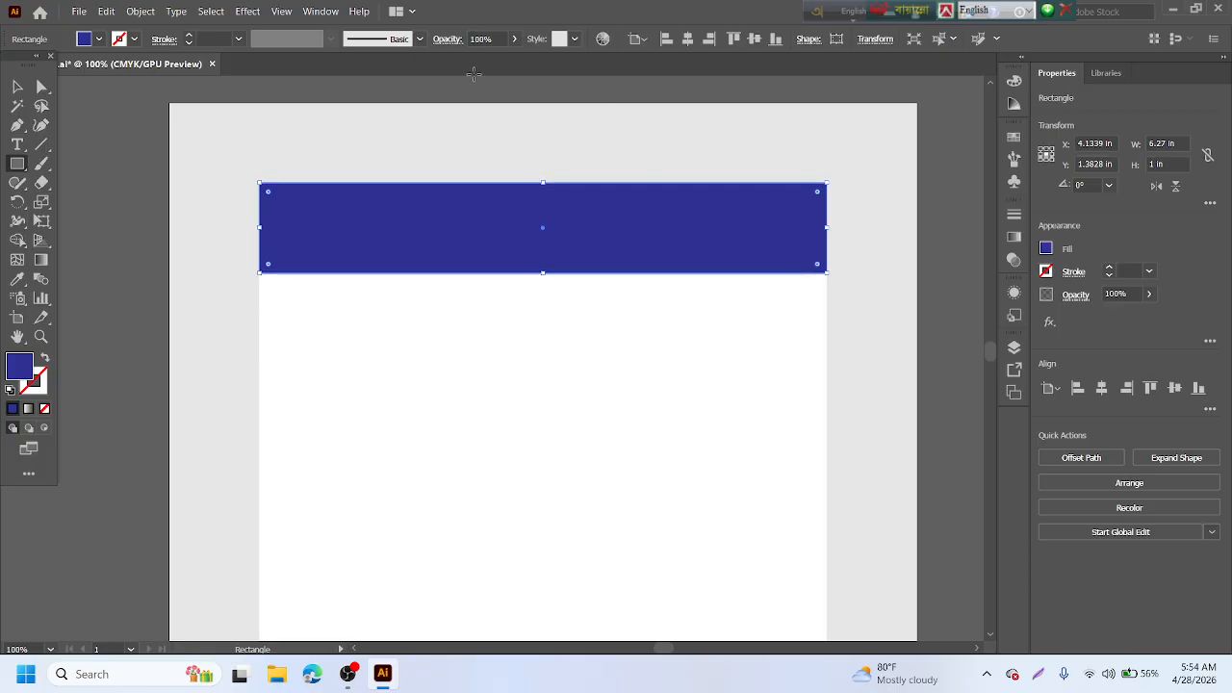
- Move the blue bar down so its upper edge meets the white rectangle's upper edge
{"action": "left_click", "coordinate": [17, 88]}
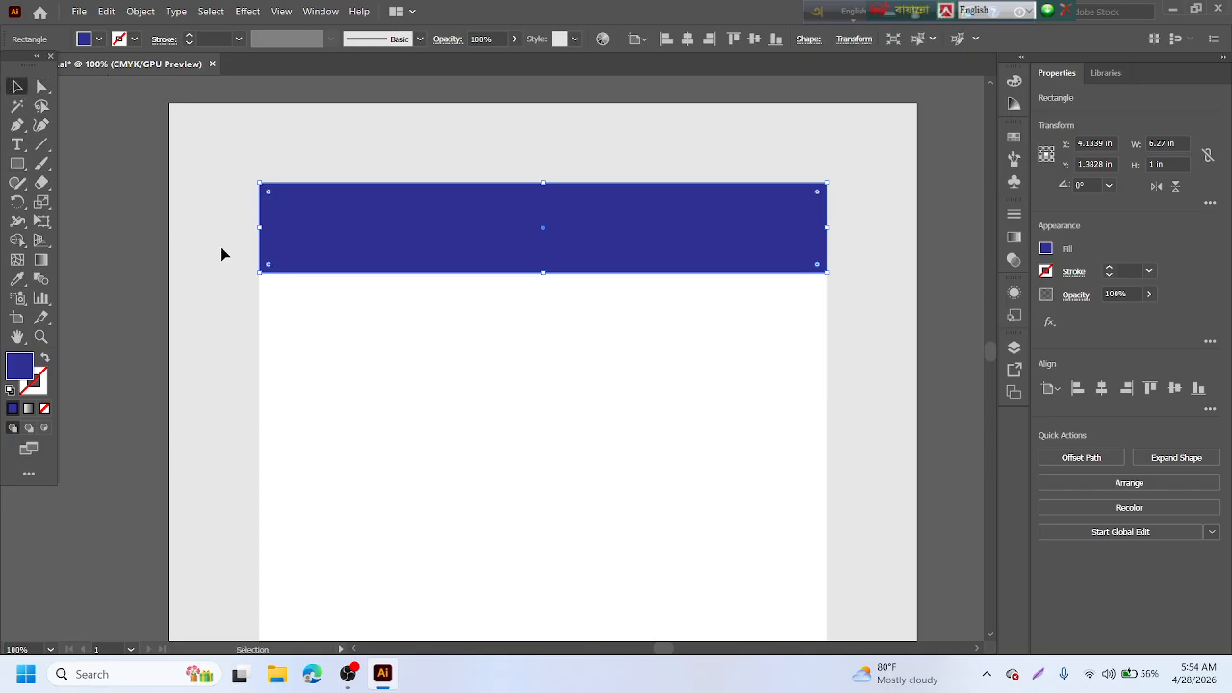
{"action": "left_click", "coordinate": [223, 249]}
{"action": "left_click_drag", "start_coordinate": [388, 250], "coordinate": [388, 270]}
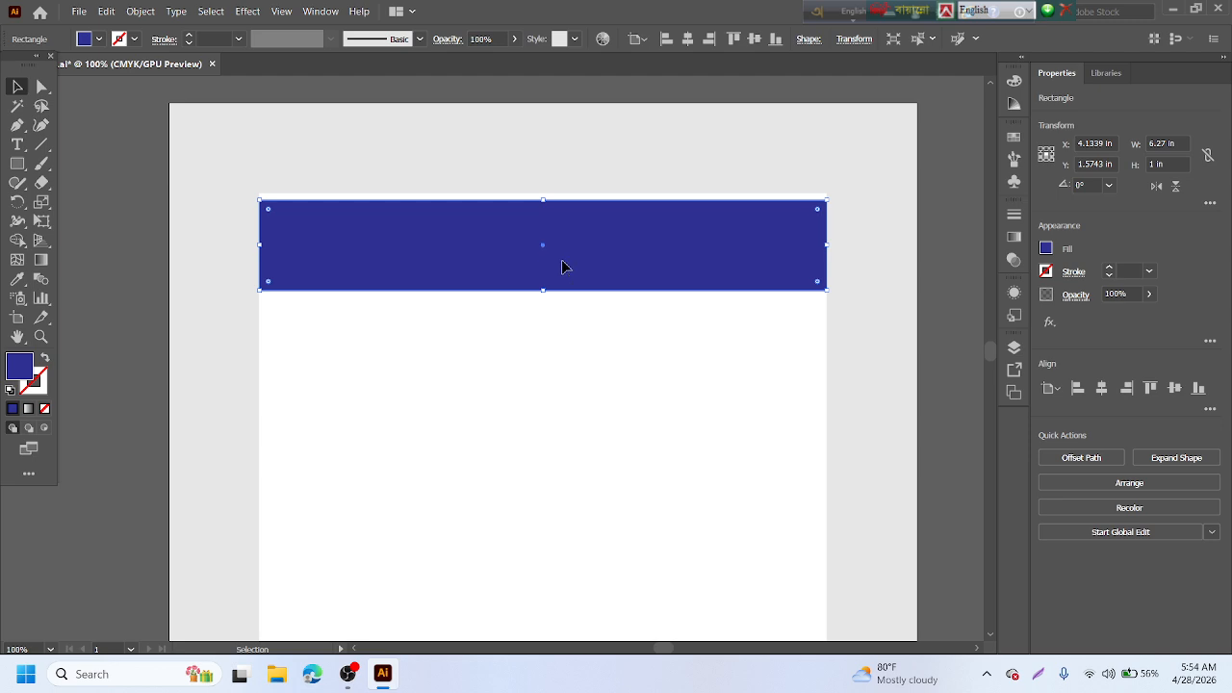
{"action": "left_click_drag", "start_coordinate": [562, 261], "coordinate": [564, 262]}
{"action": "left_click", "coordinate": [536, 338]}
{"action": "left_click", "coordinate": [550, 274]}
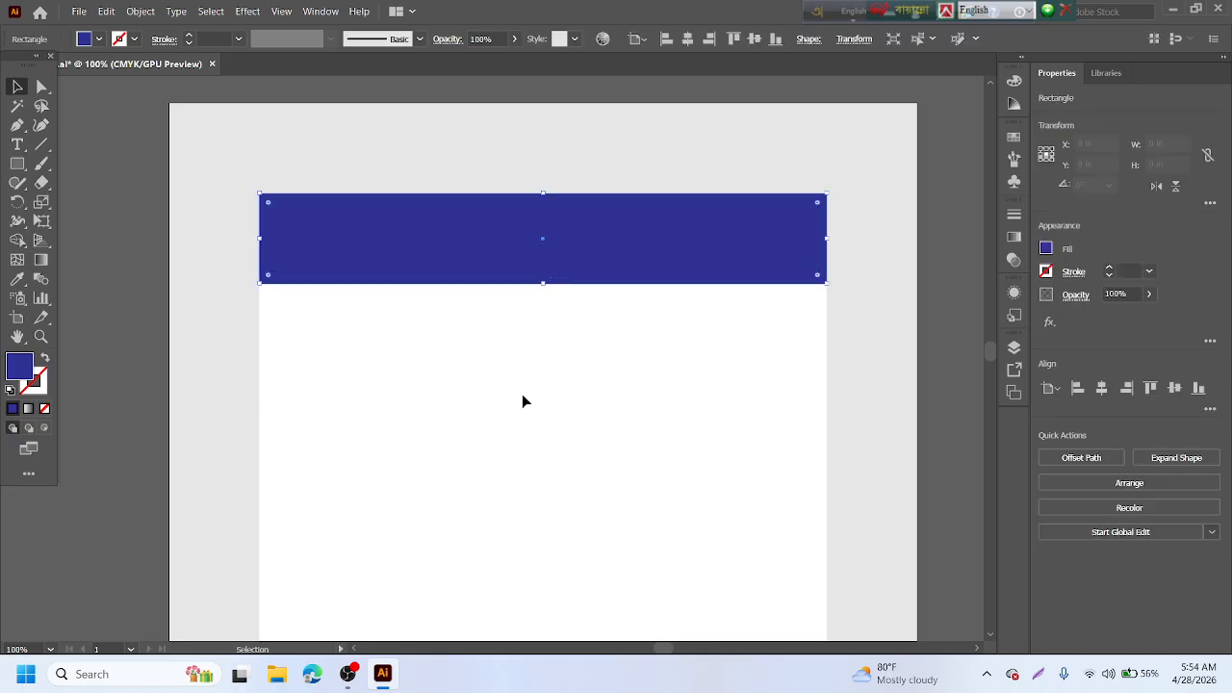
- Set the blue bar's height to 0.8 in
{"action": "scroll", "coordinate": [522, 401], "scroll_direction": "down", "scroll_amount": 3}
{"action": "scroll", "coordinate": [523, 404], "scroll_direction": "up", "scroll_amount": 2}
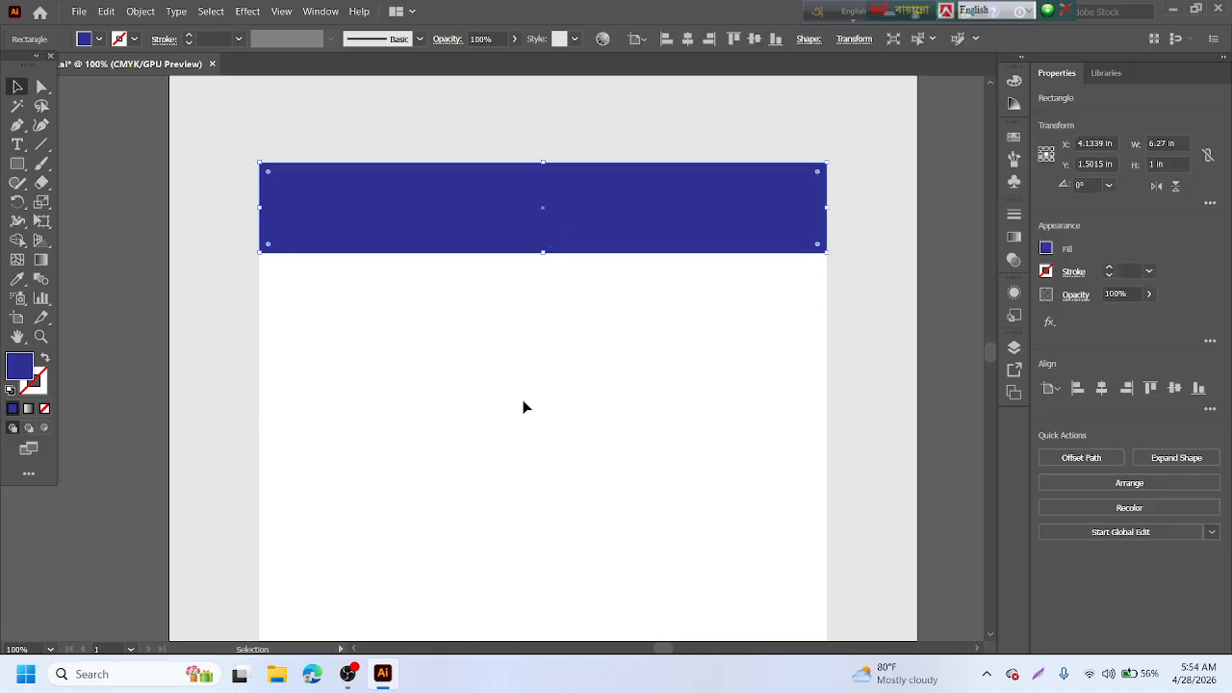
{"action": "scroll", "coordinate": [522, 407], "scroll_direction": "down", "scroll_amount": 1, "text": "alt"}
{"action": "scroll", "coordinate": [535, 366], "scroll_direction": "down", "scroll_amount": 1}
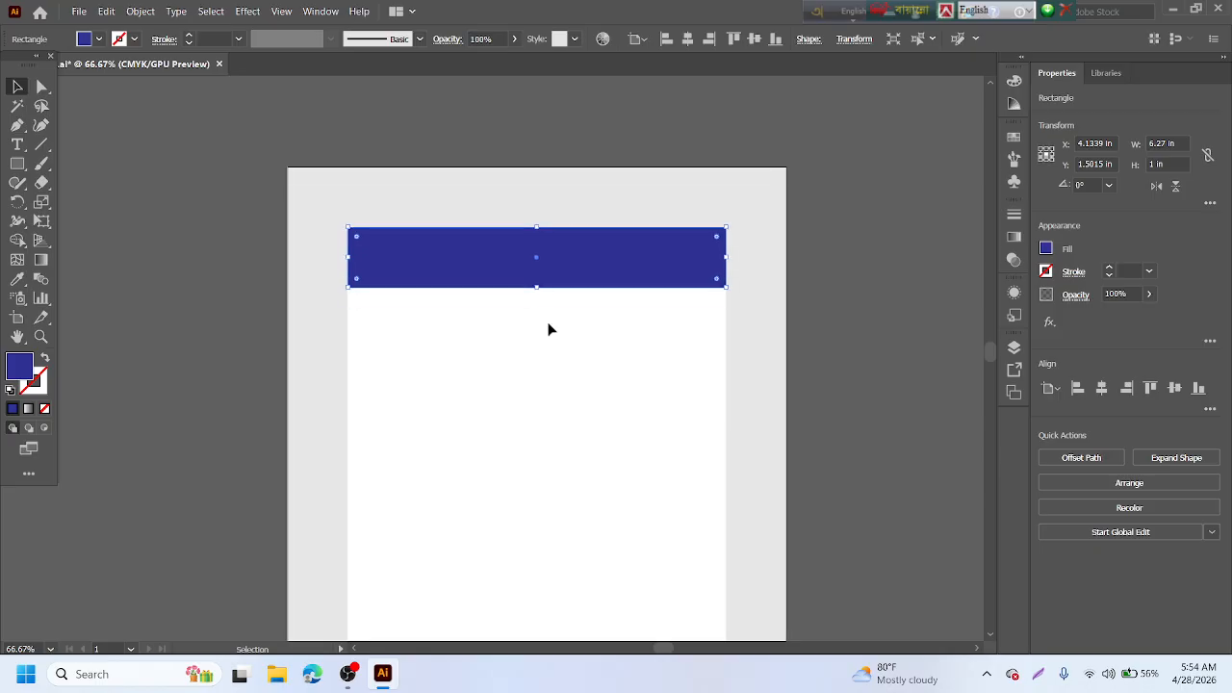
{"action": "left_click", "coordinate": [1170, 161]}
{"action": "type", "text": "0"}
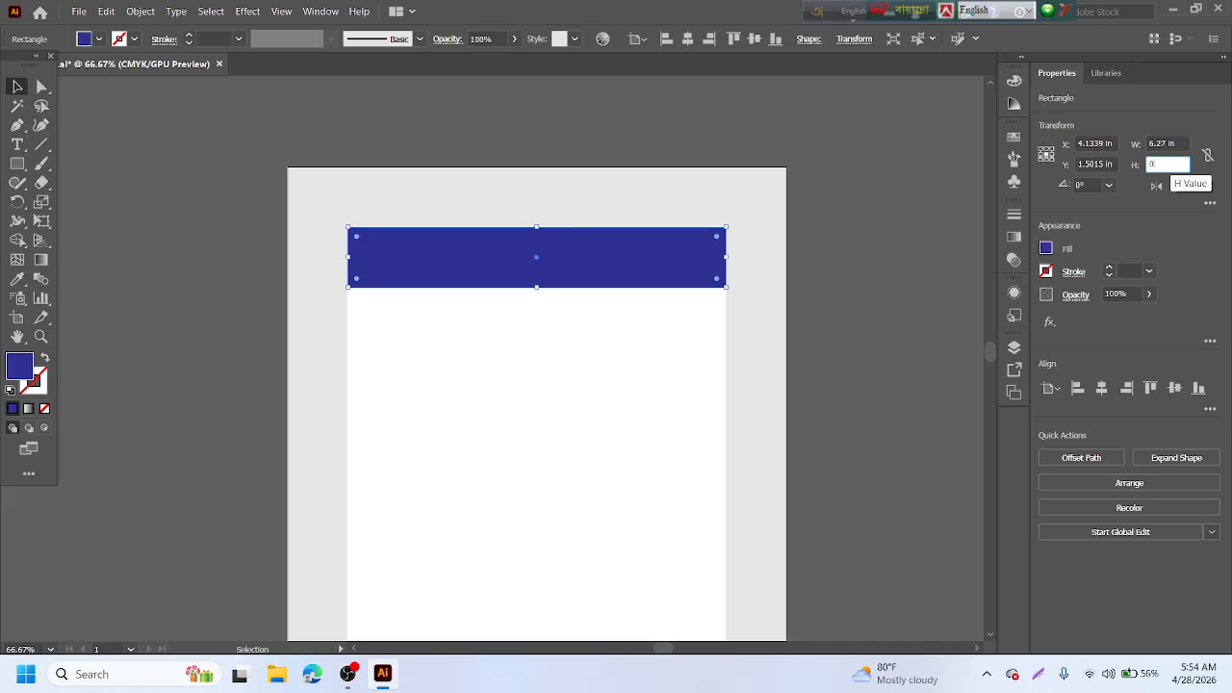
{"action": "type", "text": ".8"}
{"action": "key", "text": "Return"}
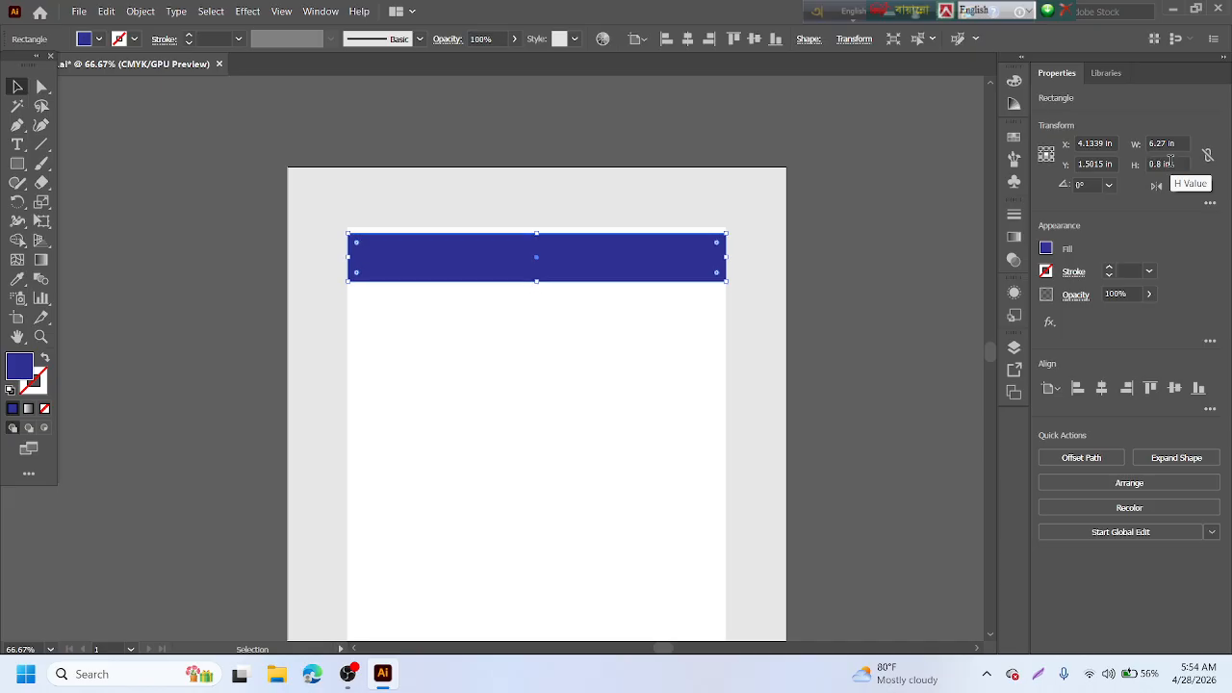
- Move the blue bar up flush with the white rectangle's upper edge, deselect it, and save the document
{"action": "left_click", "coordinate": [808, 341]}
{"action": "left_click_drag", "start_coordinate": [642, 273], "coordinate": [642, 267]}
{"action": "left_click", "coordinate": [660, 329]}
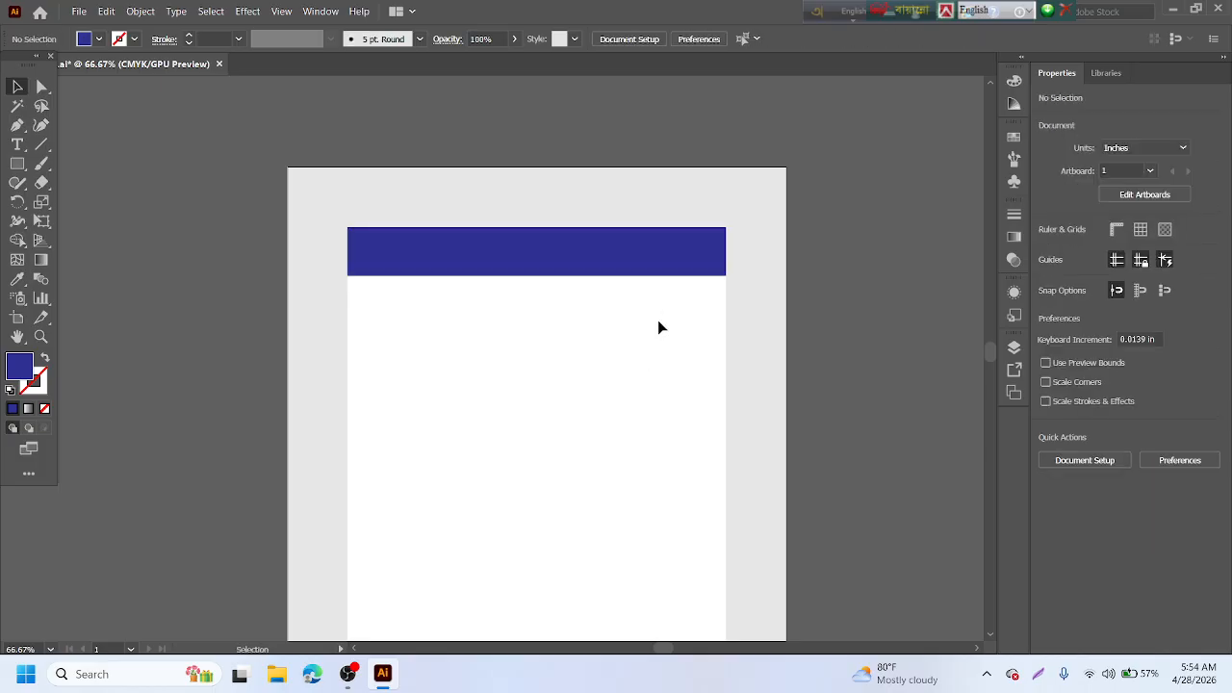
{"action": "key", "text": "ctrl+s"}
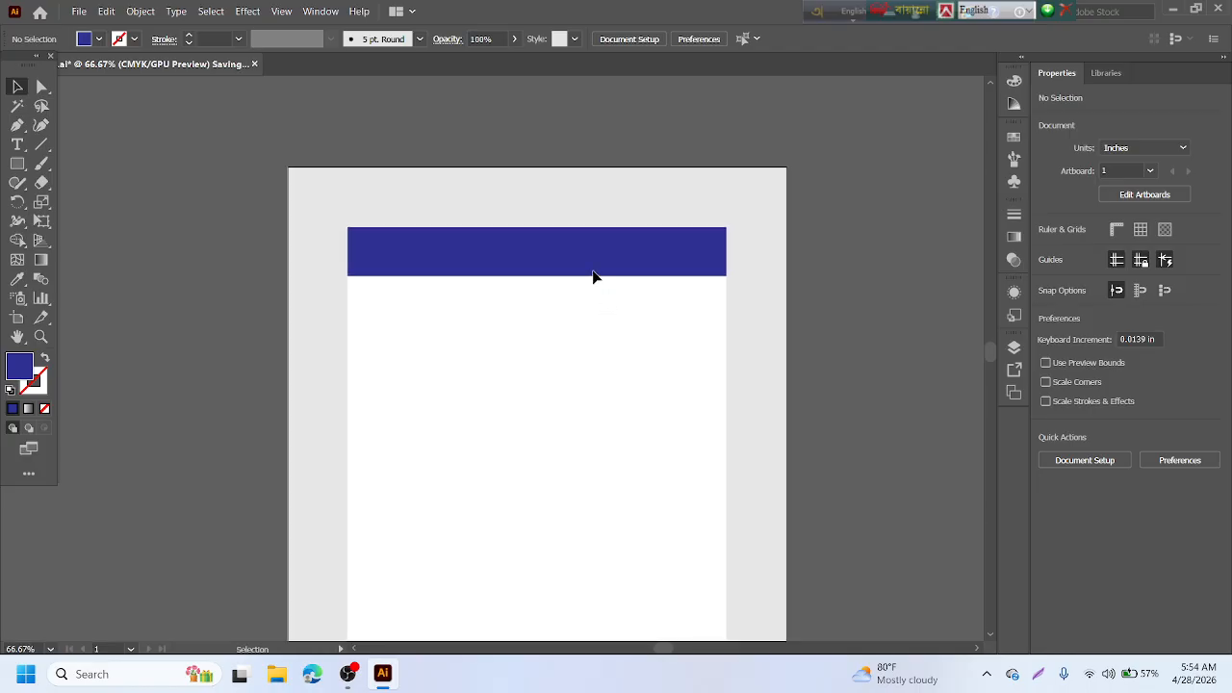
- Round only the blue bar's lower-left corner to a 0.8 in radius and deselect the shape
{"action": "scroll", "coordinate": [590, 287], "scroll_direction": "up", "scroll_amount": 1}
{"action": "left_click", "coordinate": [583, 299]}
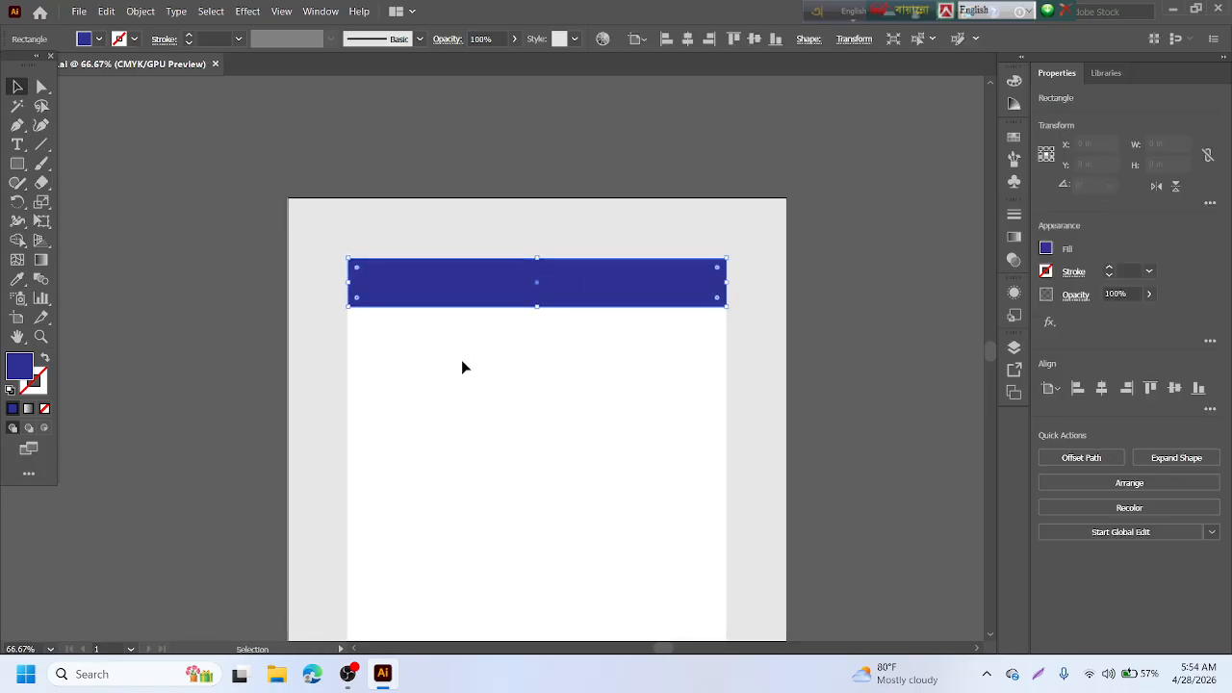
{"action": "scroll", "coordinate": [461, 359], "scroll_direction": "up", "scroll_amount": 1}
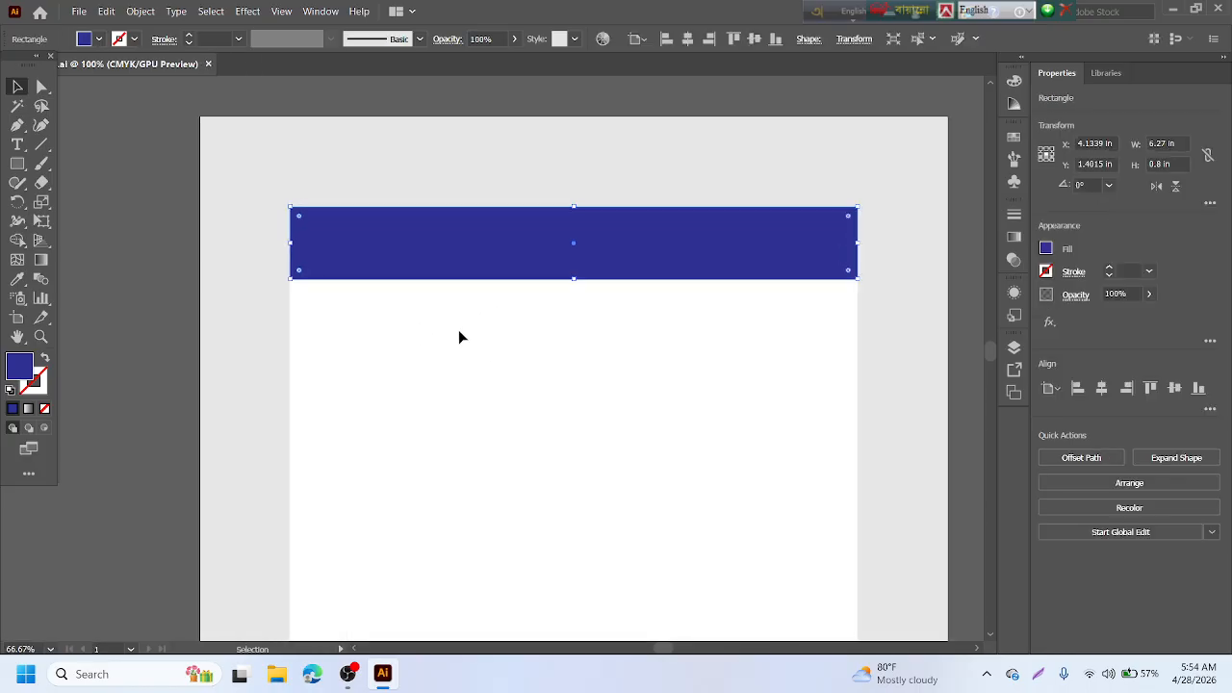
{"action": "left_click", "coordinate": [41, 85]}
{"action": "left_click", "coordinate": [266, 263]}
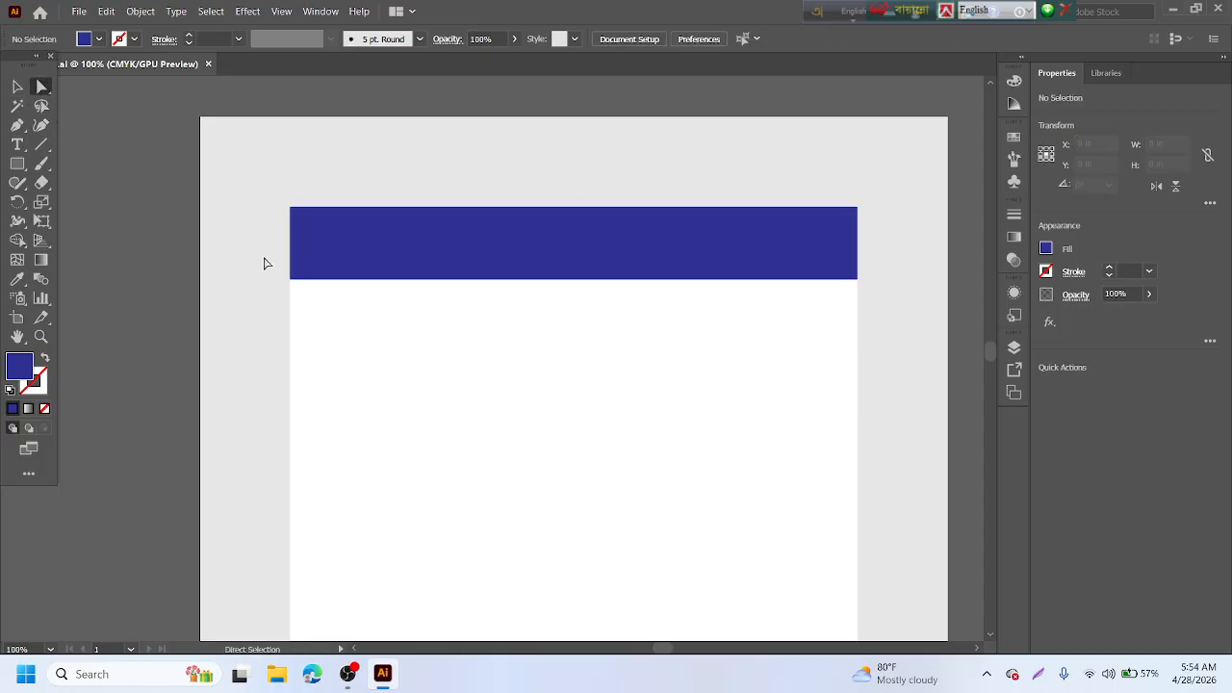
{"action": "left_click_drag", "start_coordinate": [270, 263], "coordinate": [393, 346]}
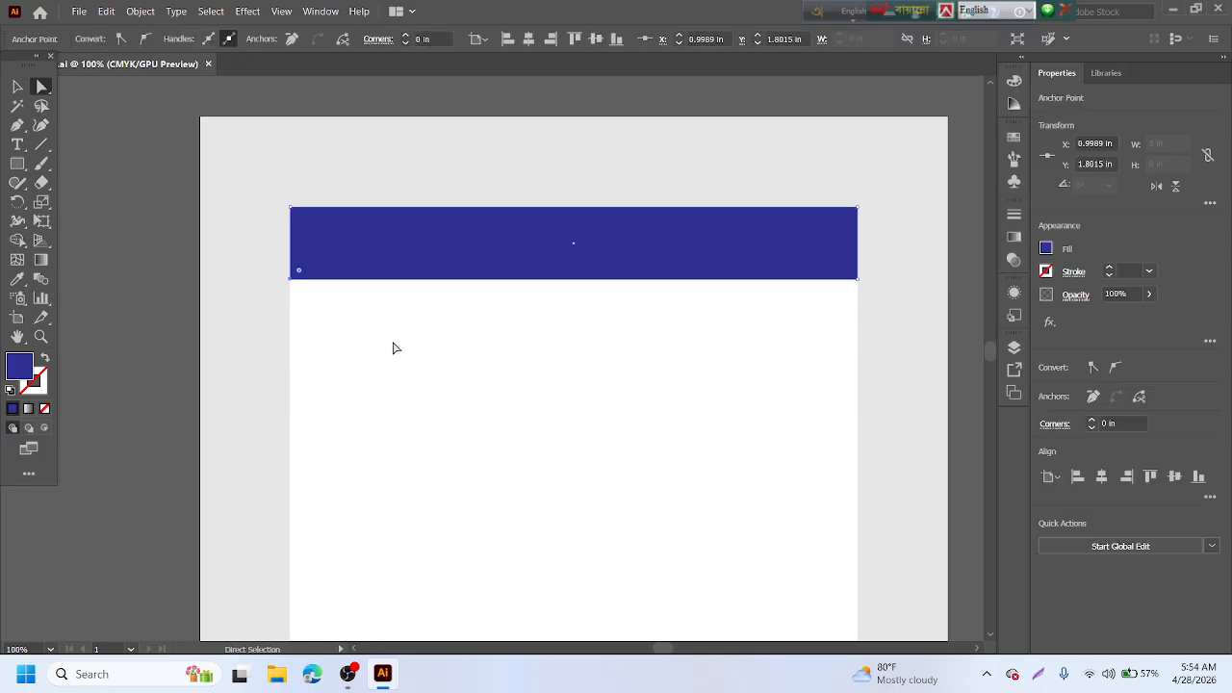
{"action": "left_click", "coordinate": [332, 313]}
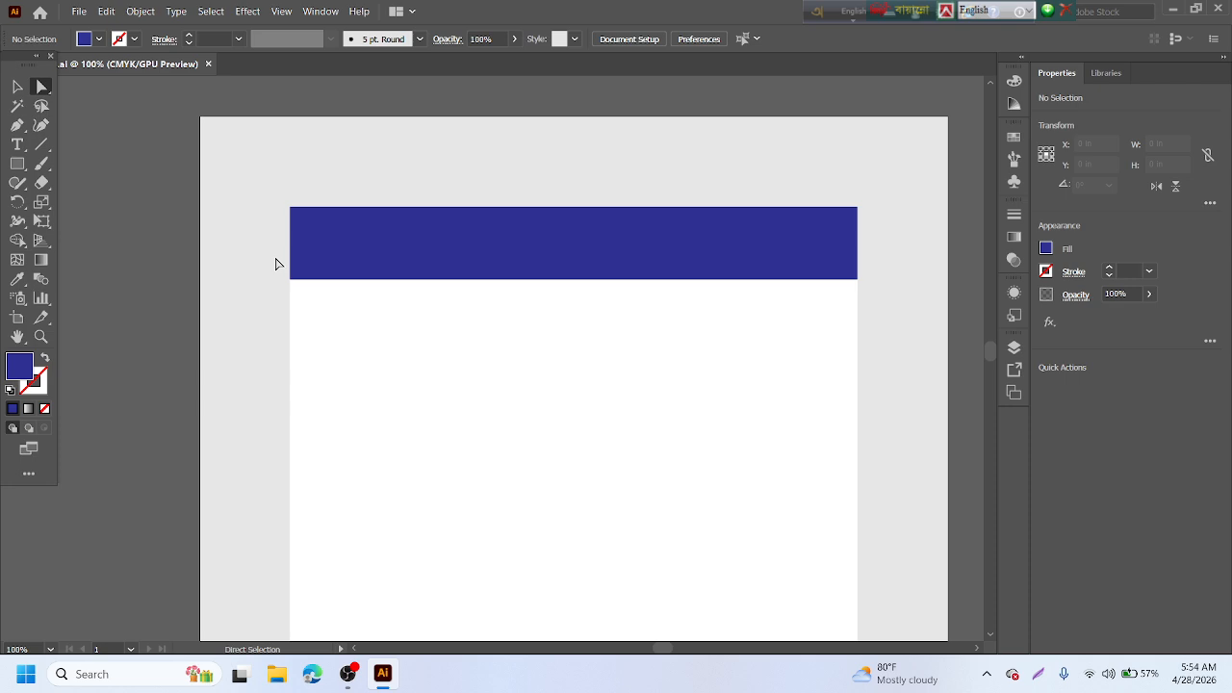
{"action": "left_click_drag", "start_coordinate": [275, 264], "coordinate": [338, 303]}
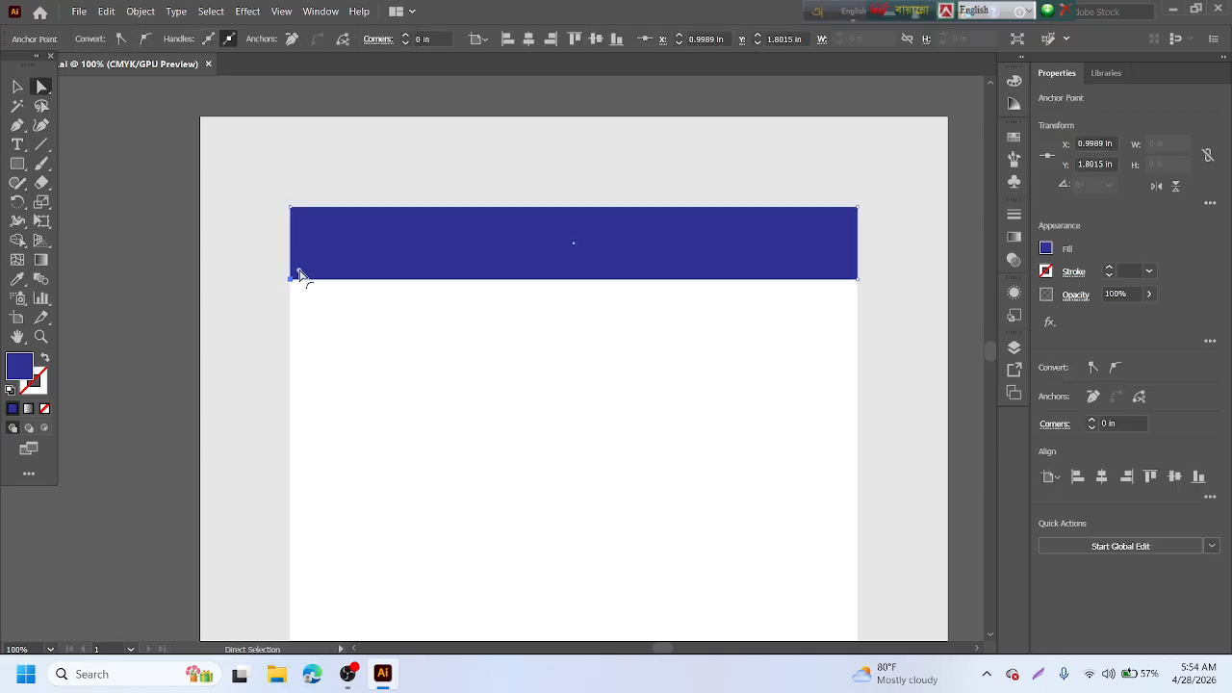
{"action": "left_click_drag", "start_coordinate": [299, 273], "coordinate": [434, 193]}
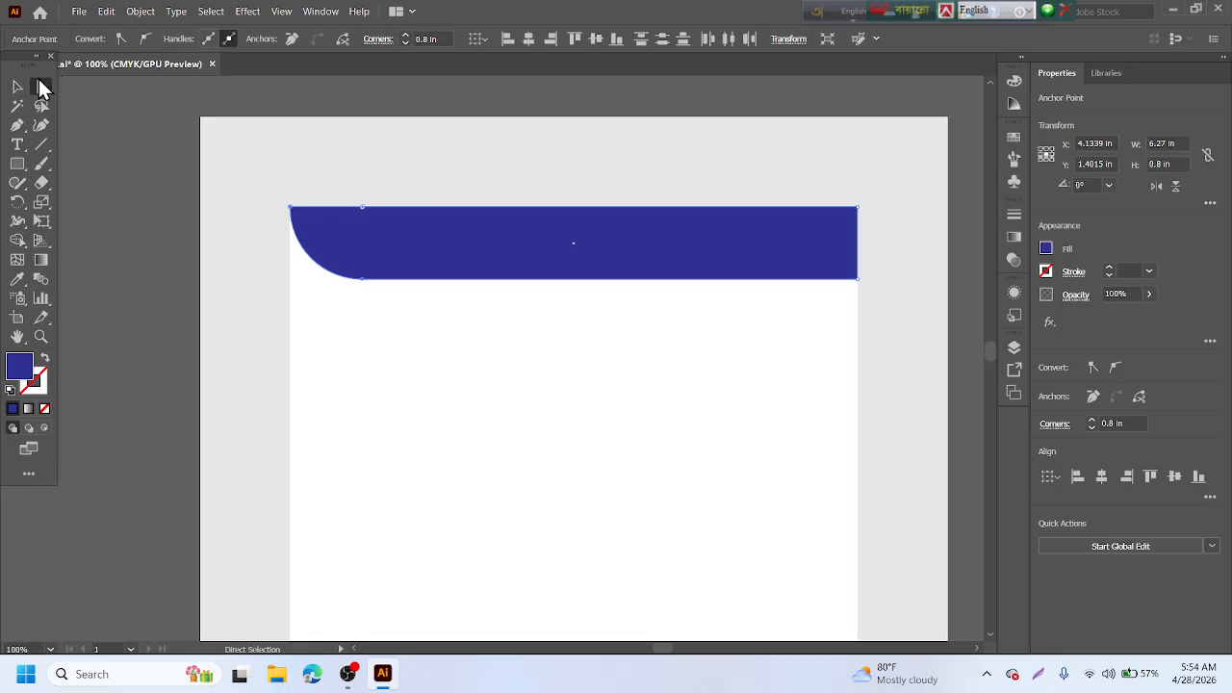
{"action": "left_click", "coordinate": [198, 200]}
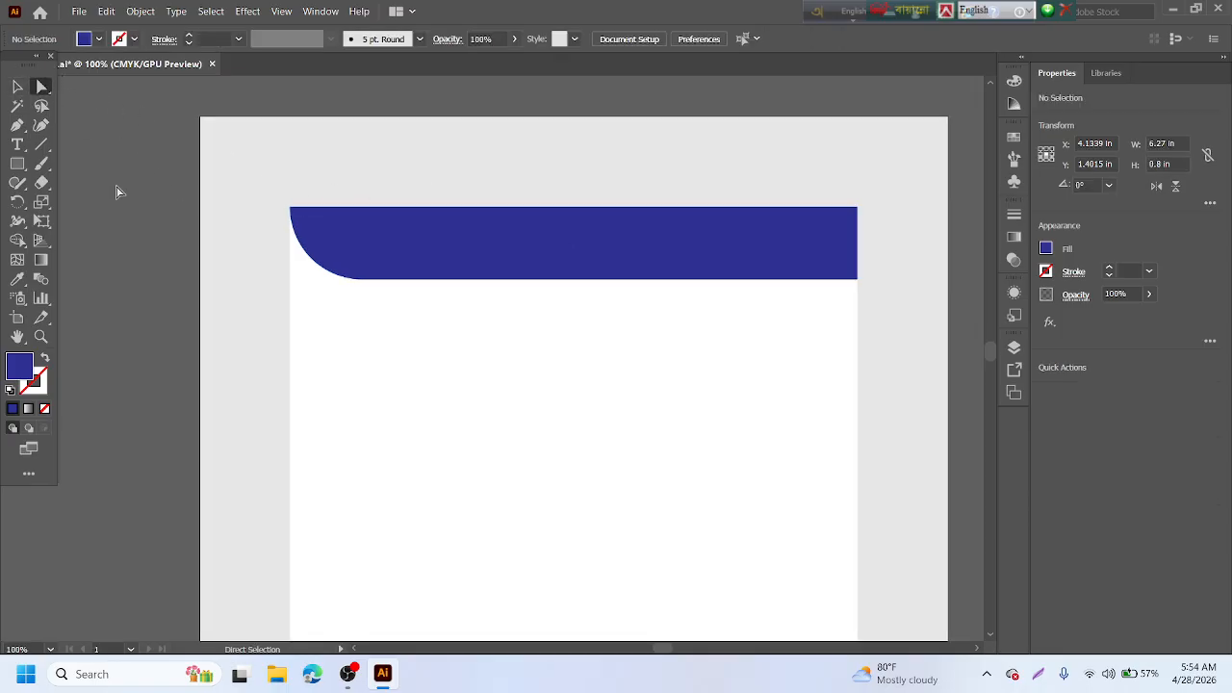
- Duplicate the blue bar and place the copy directly below the original, with their edges touching
{"action": "left_click", "coordinate": [17, 86]}
{"action": "left_click", "coordinate": [390, 245]}
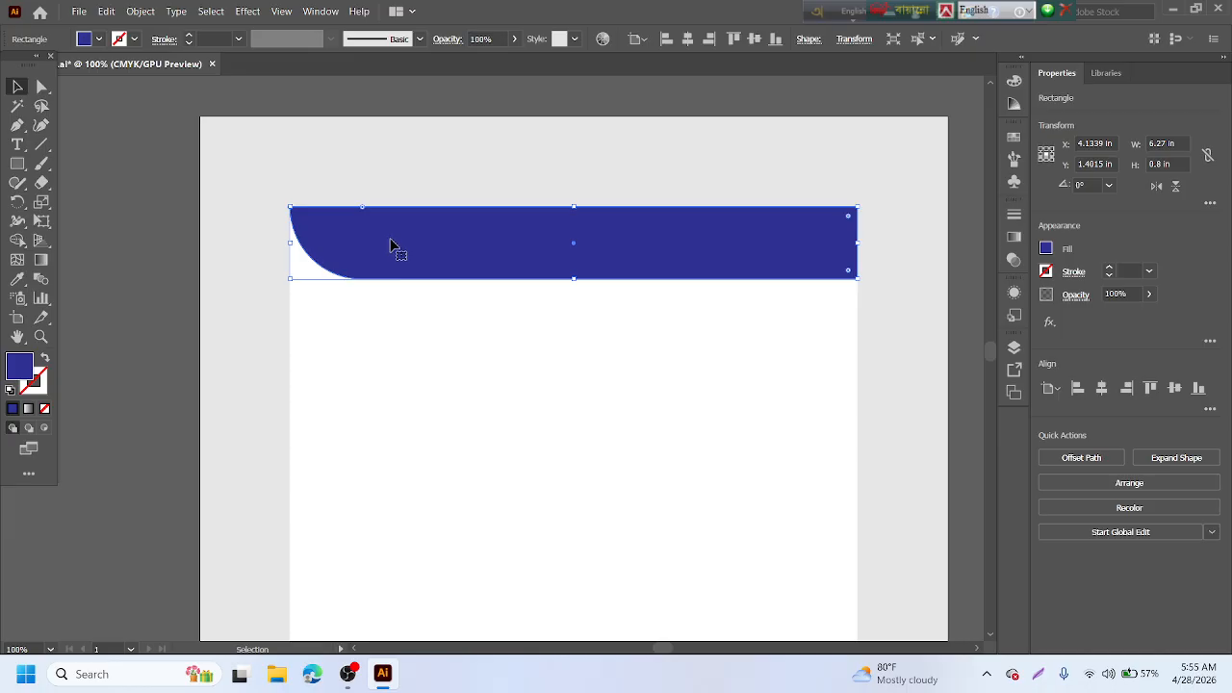
{"action": "key", "text": "a"}
{"action": "key", "text": "v"}
{"action": "left_click", "coordinate": [435, 312]}
{"action": "left_click", "coordinate": [459, 275]}
{"action": "left_click_drag", "start_coordinate": [527, 266], "coordinate": [530, 340]}
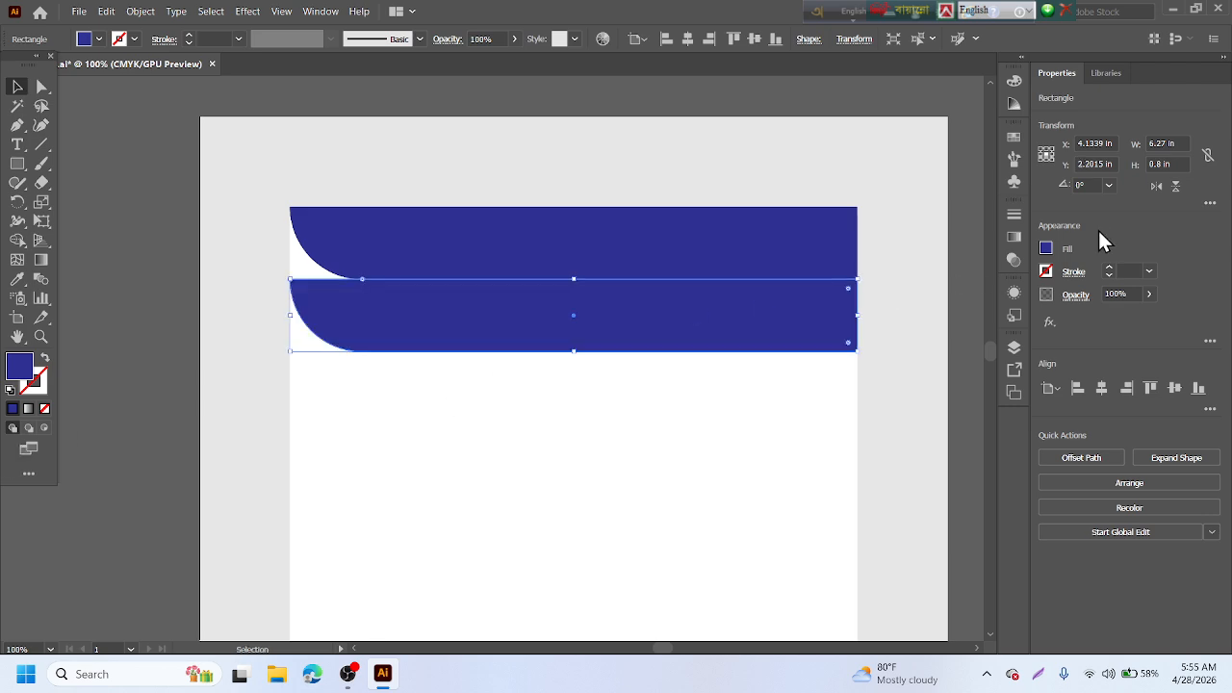
- Try flipping the lower blue bar horizontally and vertically, and undo the vertical flip
{"action": "left_click", "coordinate": [1160, 194]}
{"action": "left_click", "coordinate": [1160, 193]}
{"action": "left_click", "coordinate": [1179, 191]}
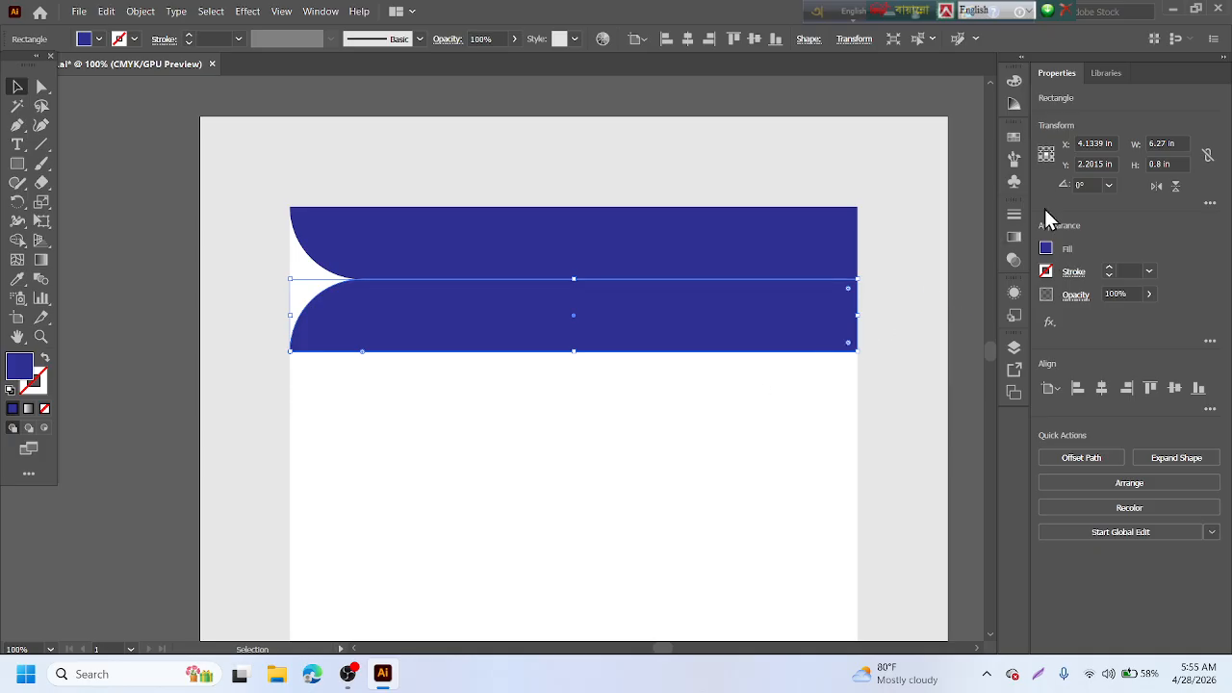
{"action": "key", "text": "ctrl+z"}
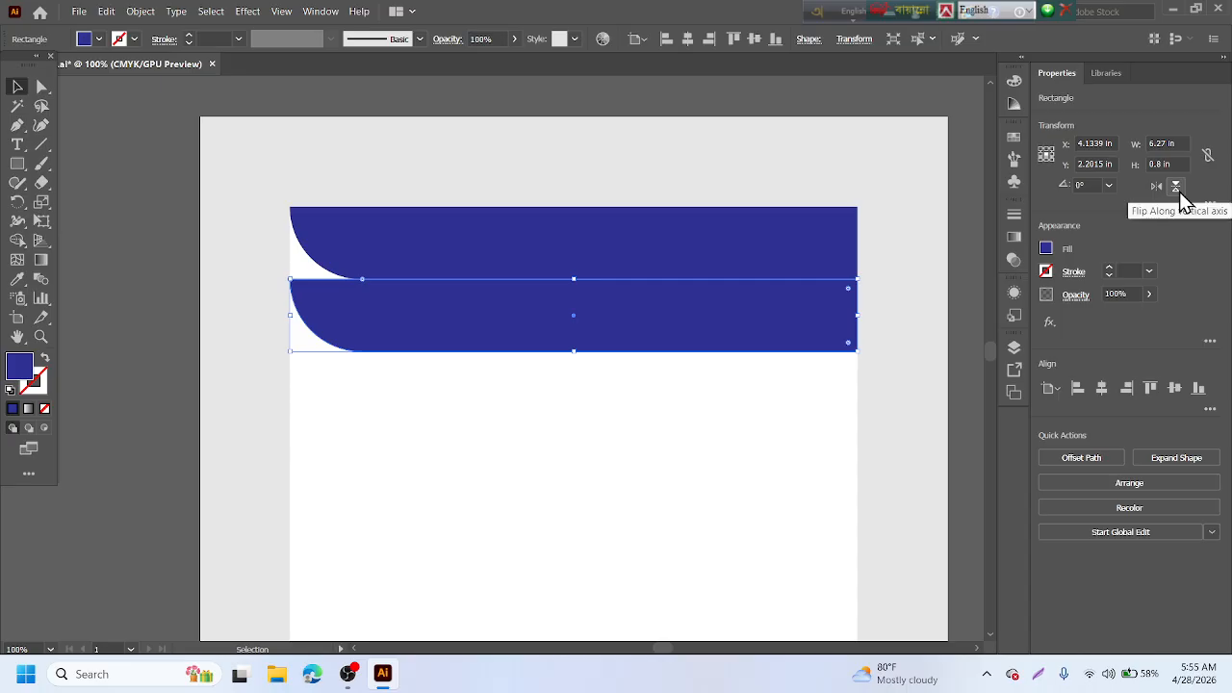
- Flip the lower blue bar along the vertical axis so its rounded corner mirrors the upper bar's, and deselect it
{"action": "left_click", "coordinate": [1178, 190]}
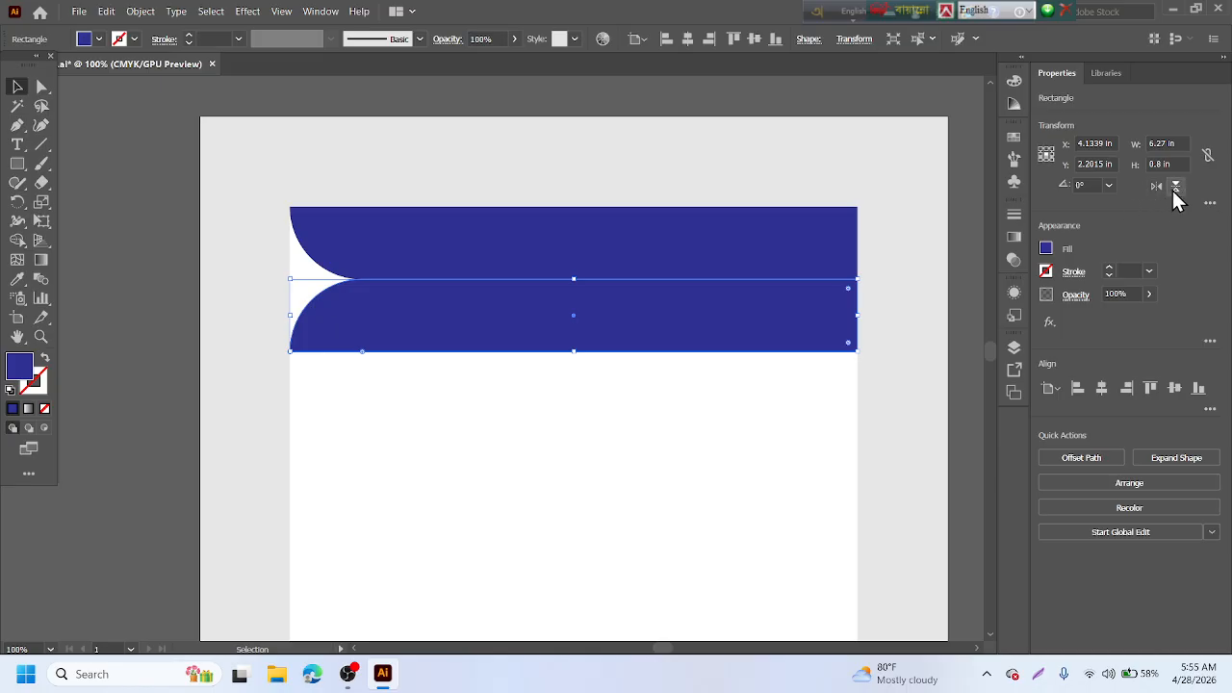
{"action": "left_click", "coordinate": [382, 434]}
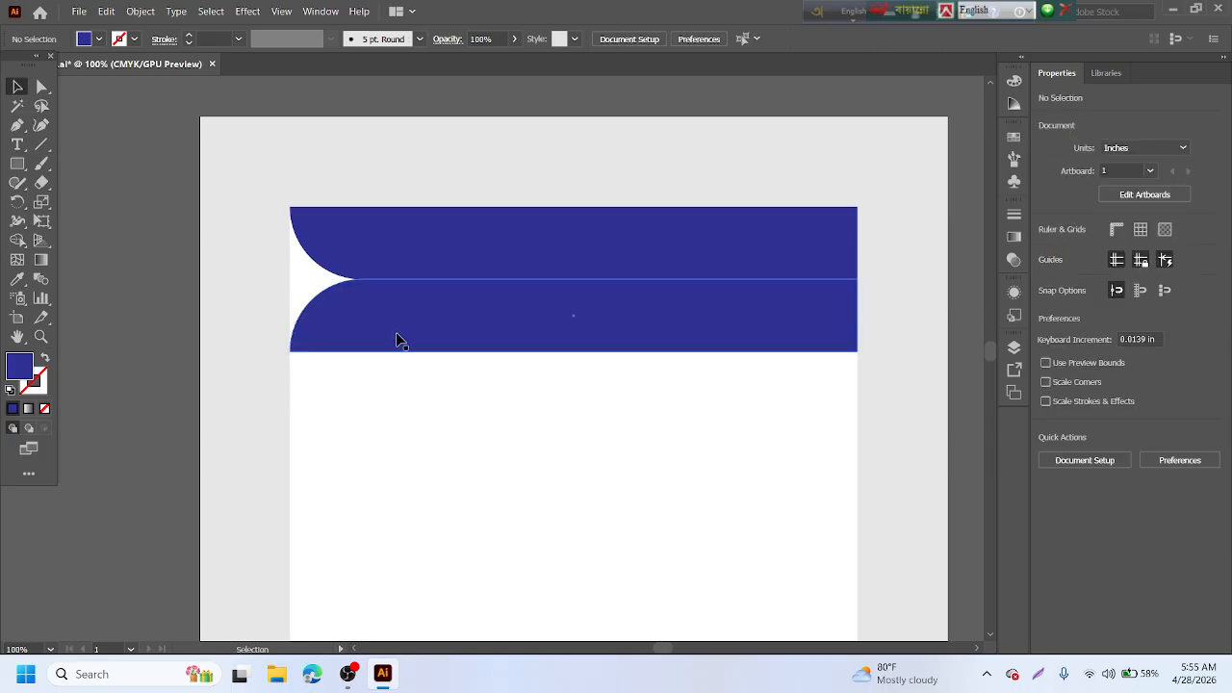
{"action": "left_click", "coordinate": [402, 339]}
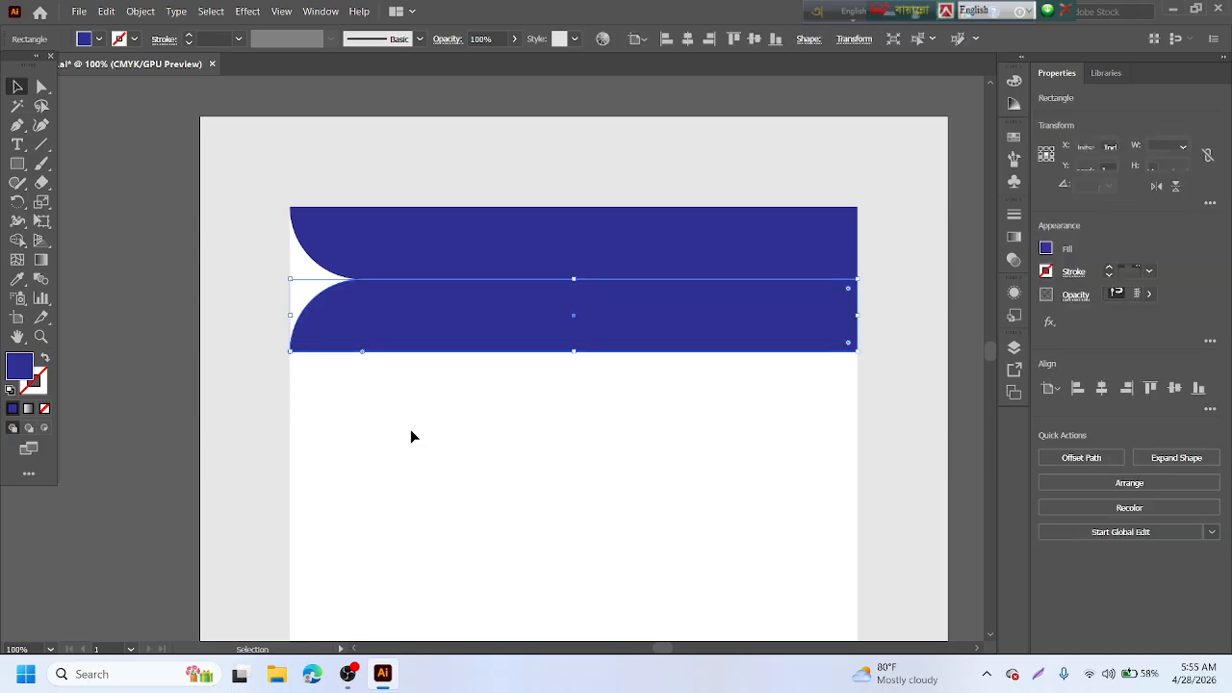
{"action": "left_click", "coordinate": [410, 429]}
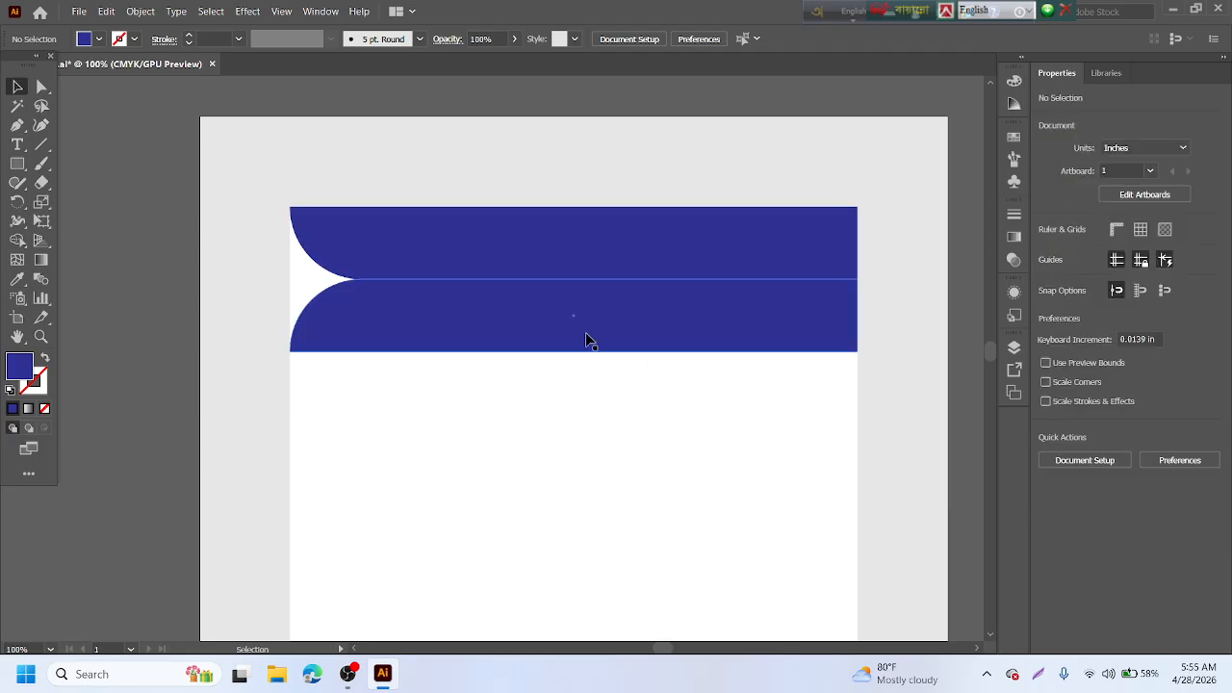
- Duplicate the lower blue bar beneath itself and rotate the copy by 90°
{"action": "left_click", "coordinate": [636, 331]}
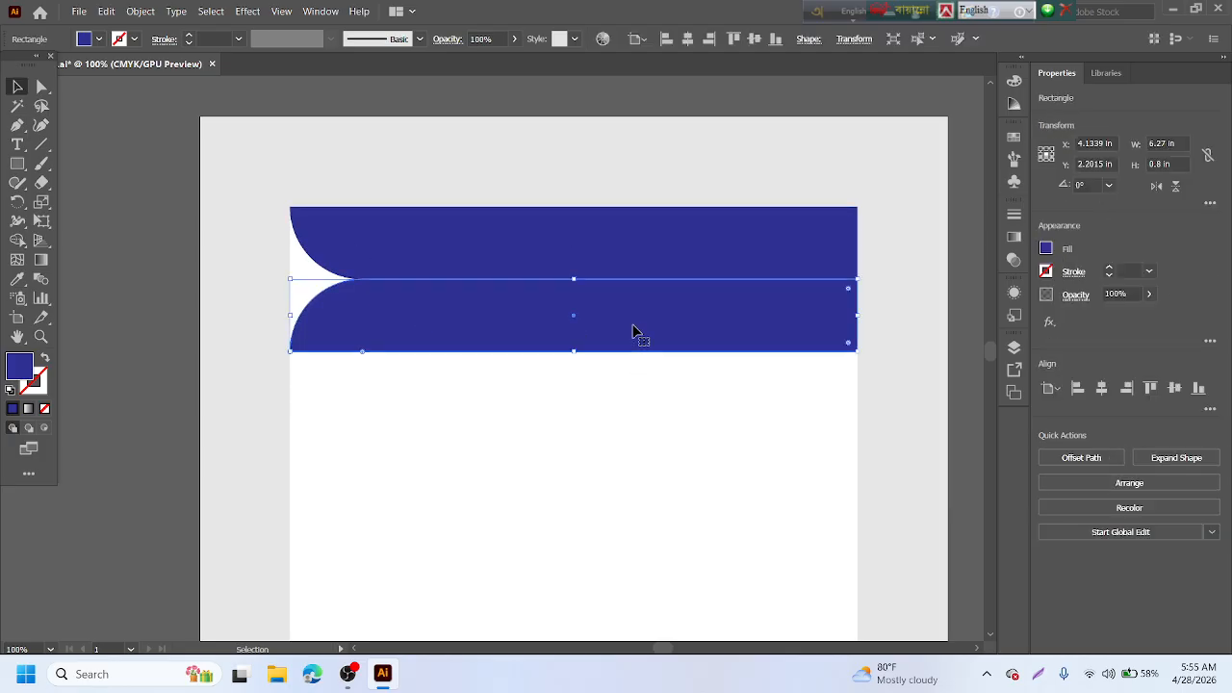
{"action": "left_click_drag", "start_coordinate": [634, 330], "coordinate": [632, 420]}
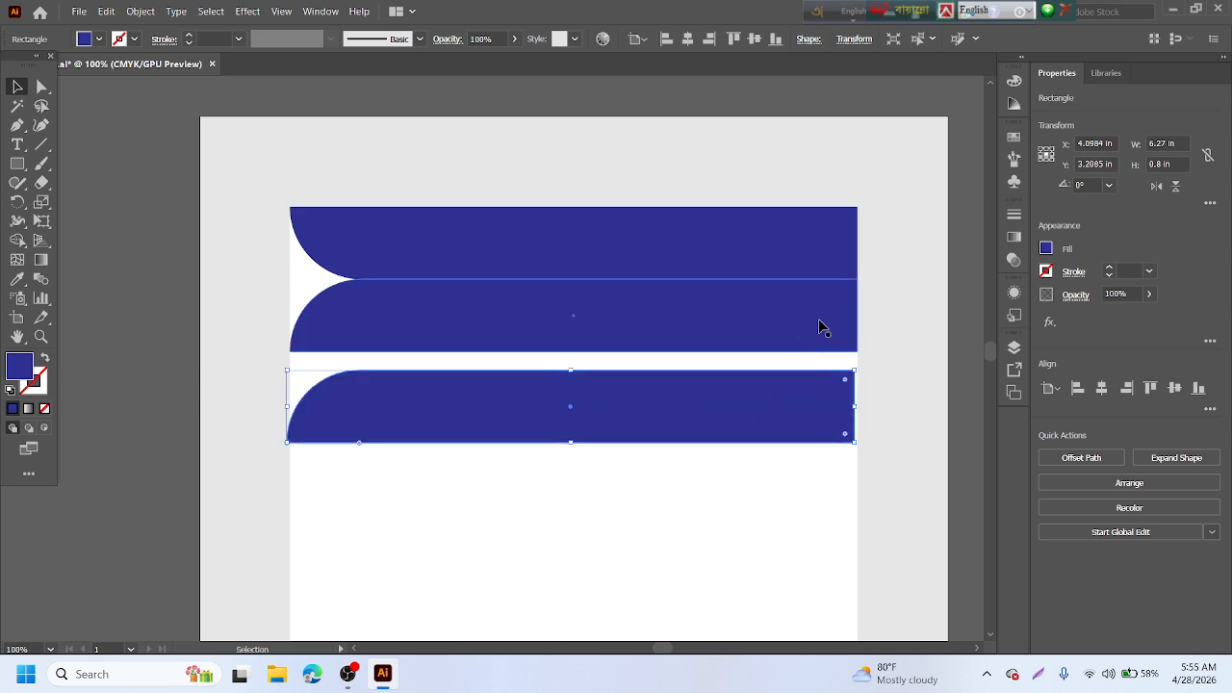
{"action": "left_click", "coordinate": [1086, 184]}
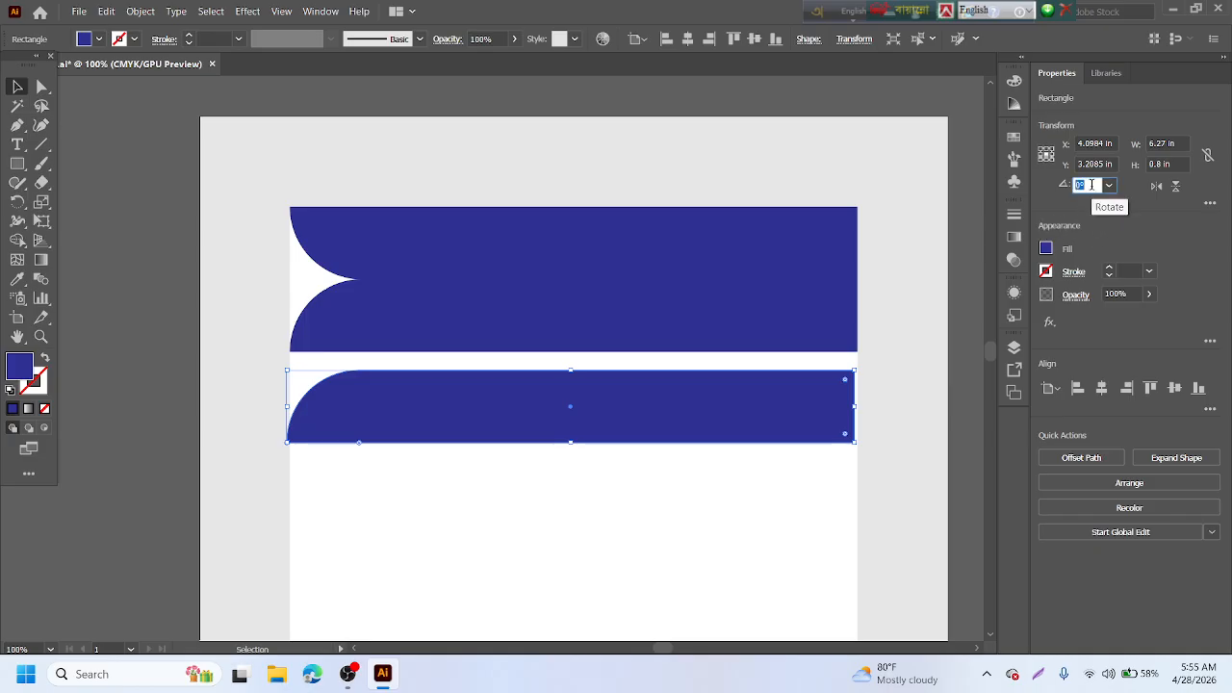
{"action": "type", "text": "90"}
{"action": "key", "text": "Return"}
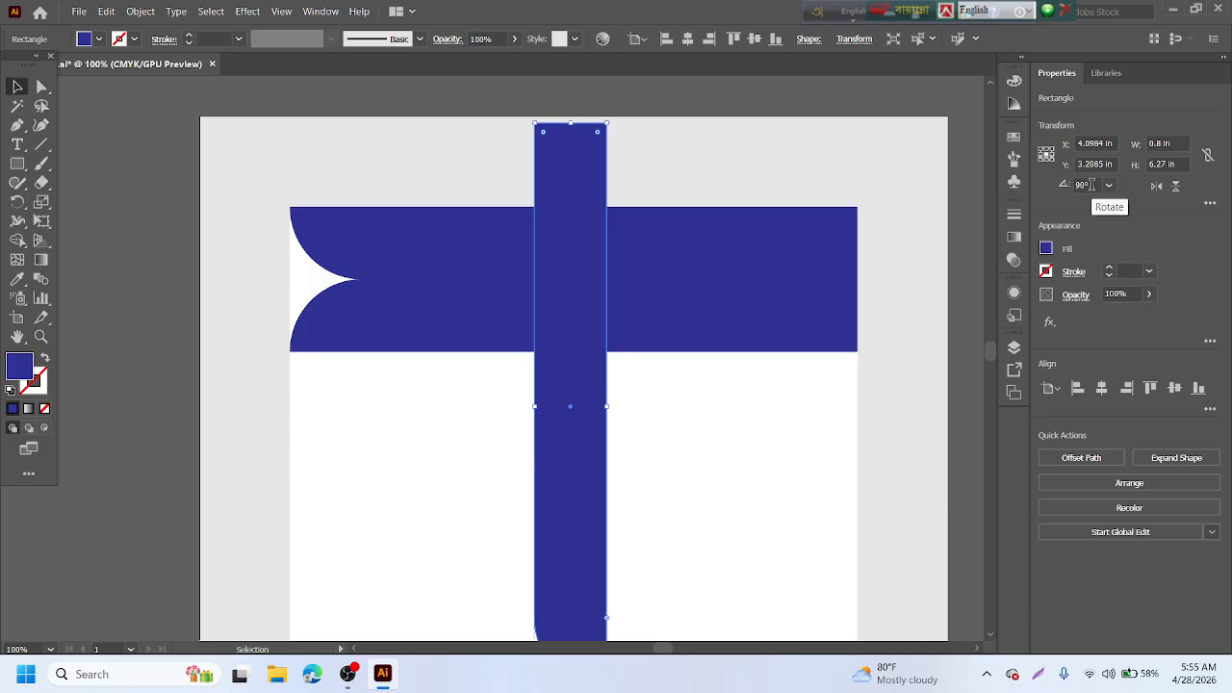
- Move the vertical bar flush with the left edge and upper corner of the header, and deselect it
{"action": "left_click_drag", "start_coordinate": [590, 463], "coordinate": [348, 546]}
{"action": "left_click", "coordinate": [497, 521]}
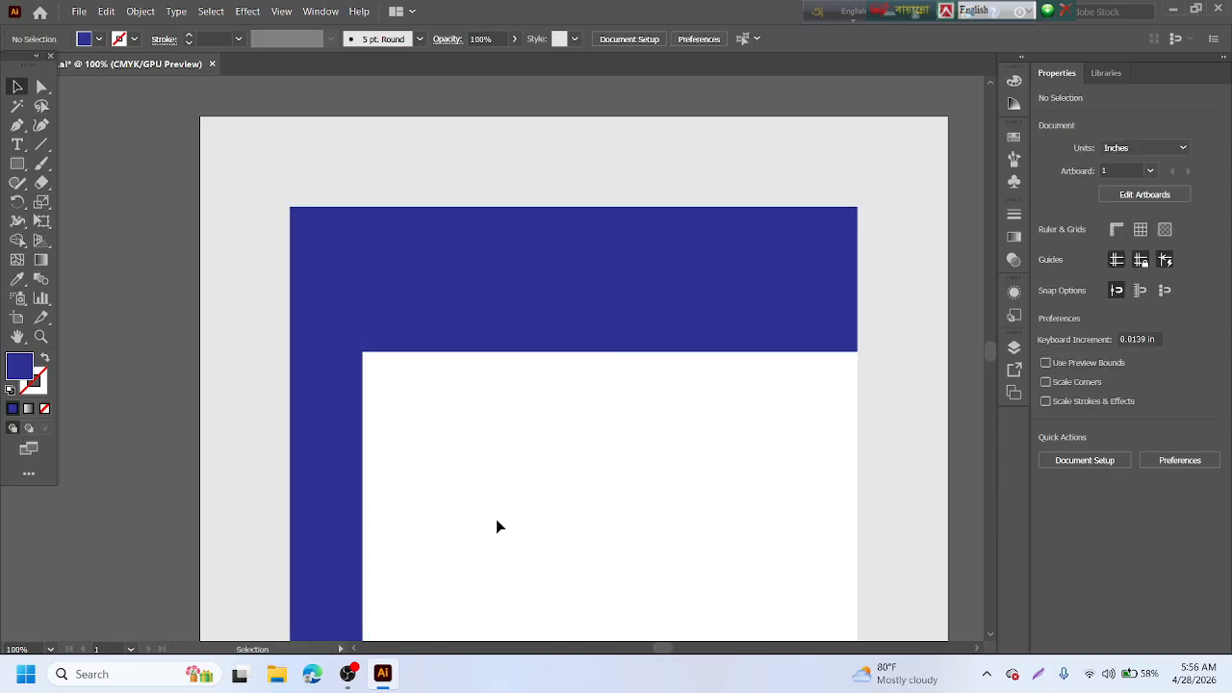
{"action": "scroll", "coordinate": [495, 524], "scroll_direction": "down", "scroll_amount": 2}
{"action": "scroll", "coordinate": [495, 527], "scroll_direction": "down", "scroll_amount": 2}
{"action": "scroll", "coordinate": [495, 526], "scroll_direction": "up", "scroll_amount": 4}
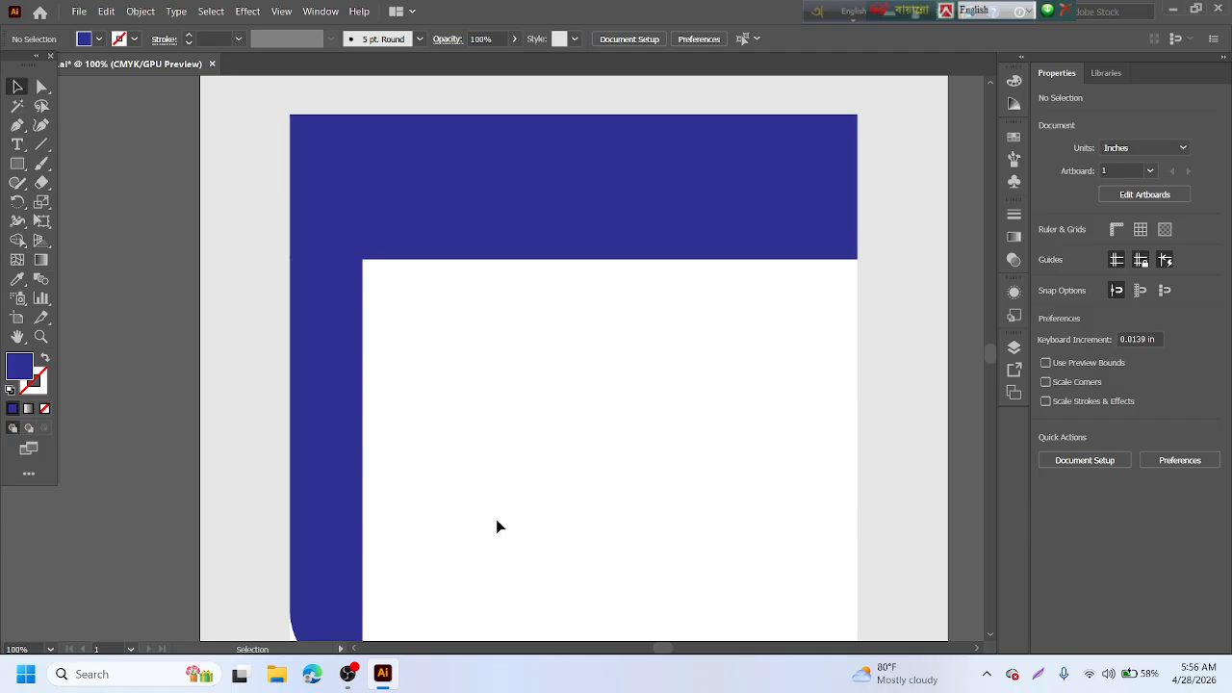
{"action": "scroll", "coordinate": [497, 526], "scroll_direction": "up", "scroll_amount": 1}
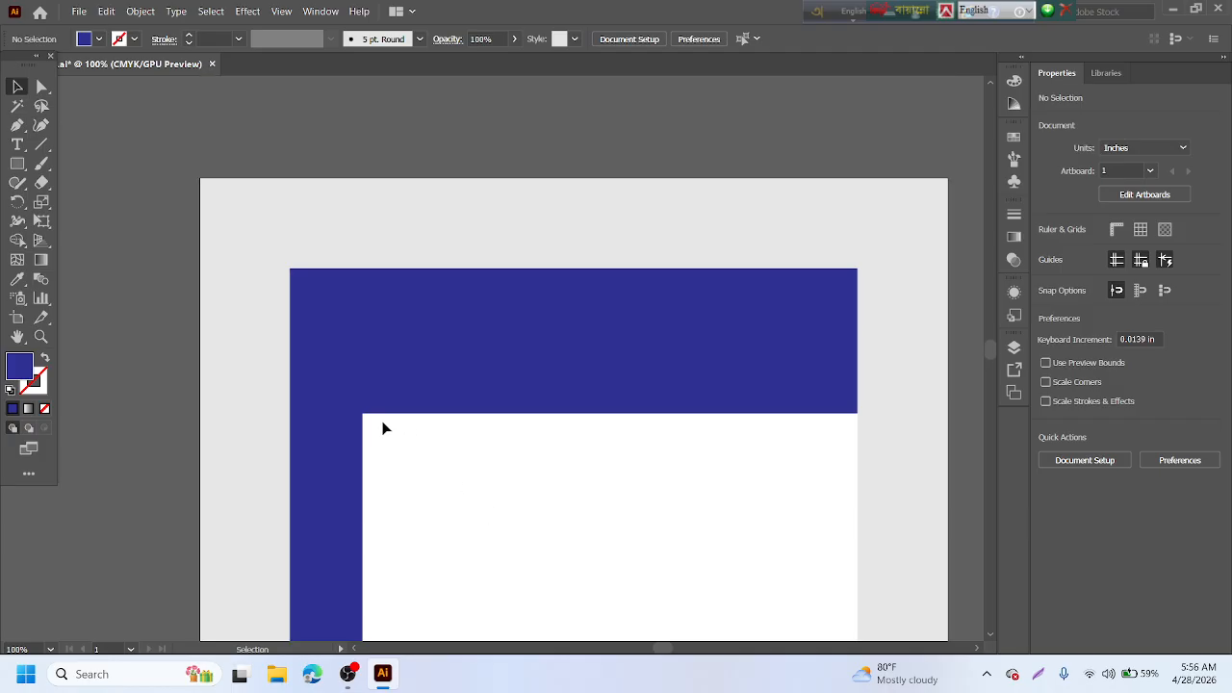
- Select the three bars and remove the lower horizontal bar and the vertical strip below it with the Shape Builder tool, leaving the concave corner
{"action": "left_click_drag", "start_coordinate": [257, 248], "coordinate": [497, 525]}
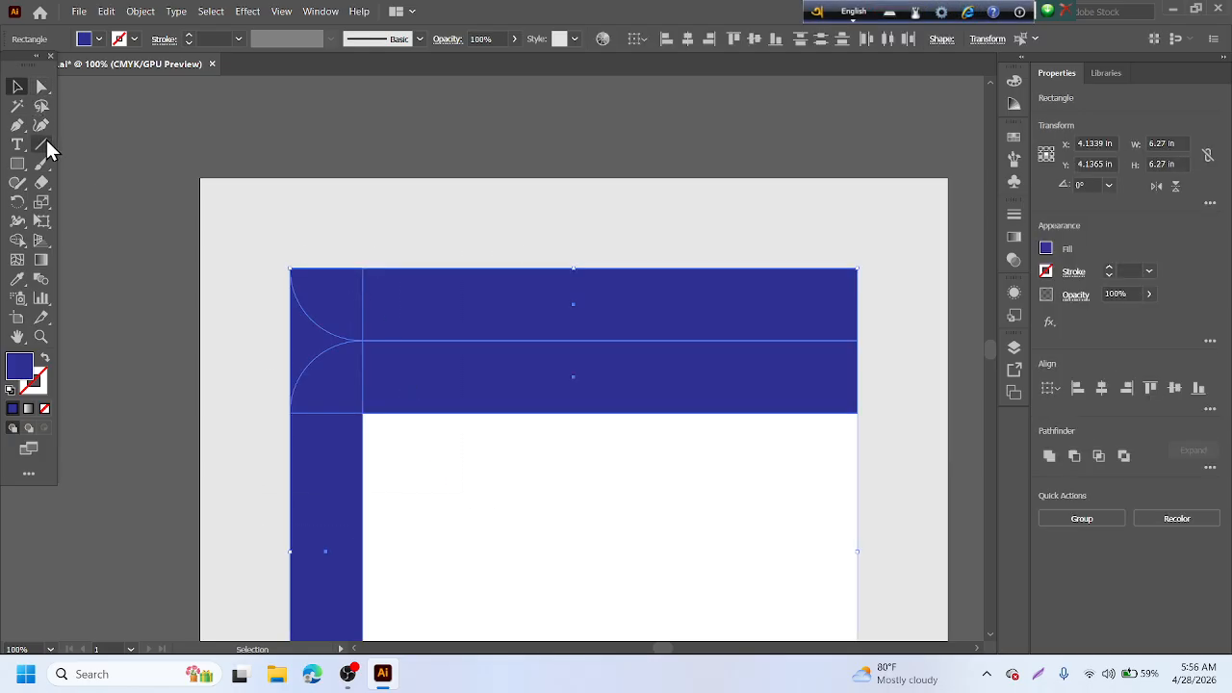
{"action": "left_click", "coordinate": [19, 240]}
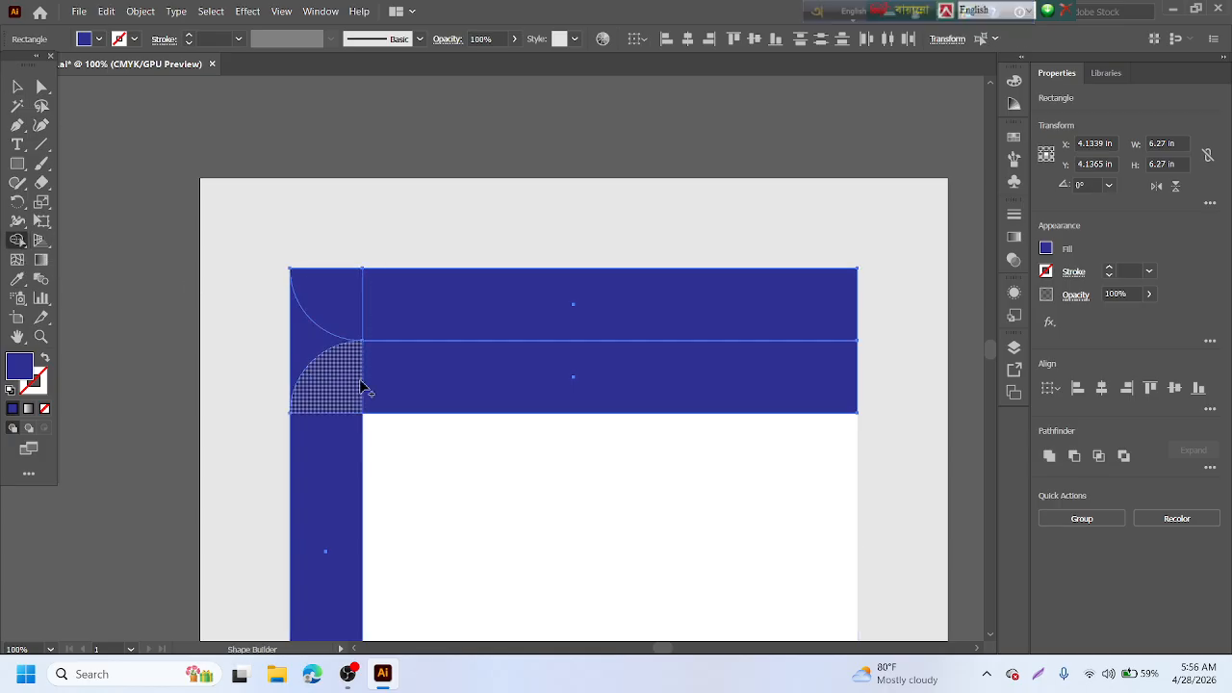
{"action": "scroll", "coordinate": [358, 385], "scroll_direction": "up", "scroll_amount": 1}
{"action": "scroll", "coordinate": [356, 380], "scroll_direction": "down", "scroll_amount": 2}
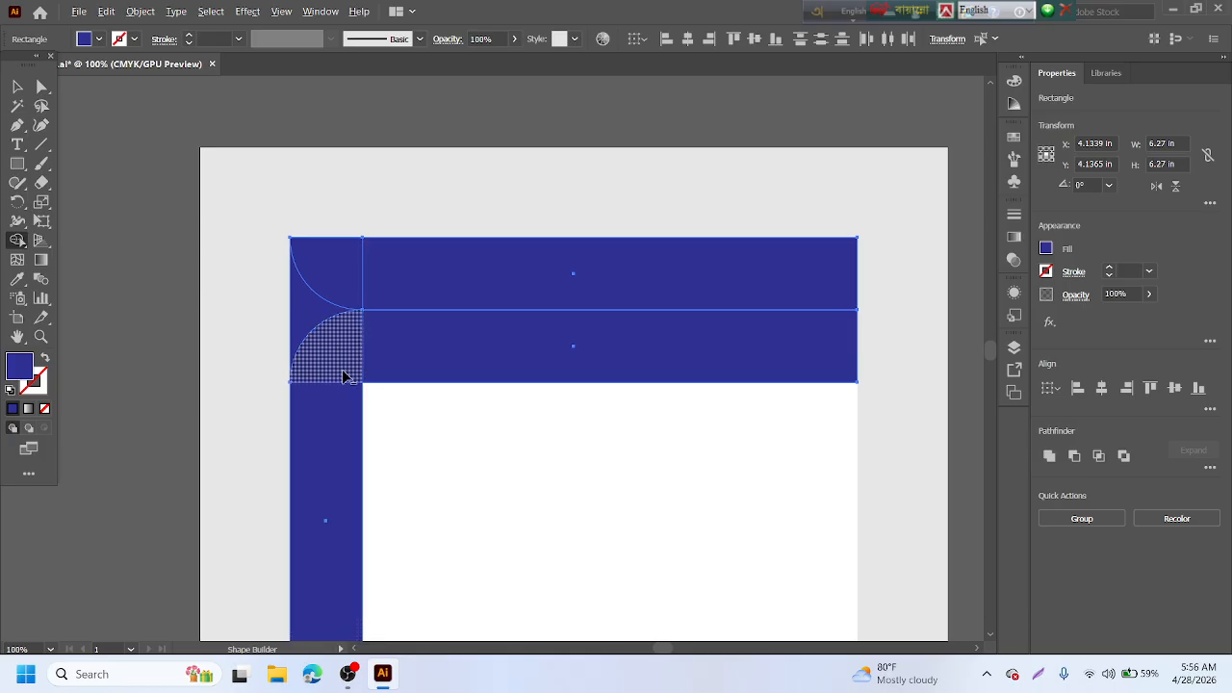
{"action": "mouse_move", "coordinate": [395, 483]}
{"action": "left_mouse_down"}
{"action": "mouse_move", "coordinate": [325, 428]}
{"action": "mouse_move", "coordinate": [333, 375]}
{"action": "mouse_move", "coordinate": [431, 362]}
{"action": "mouse_move", "coordinate": [461, 375]}
{"action": "mouse_move", "coordinate": [446, 424]}
{"action": "left_mouse_up"}
{"action": "scroll", "coordinate": [446, 425], "scroll_direction": "up", "scroll_amount": 2}
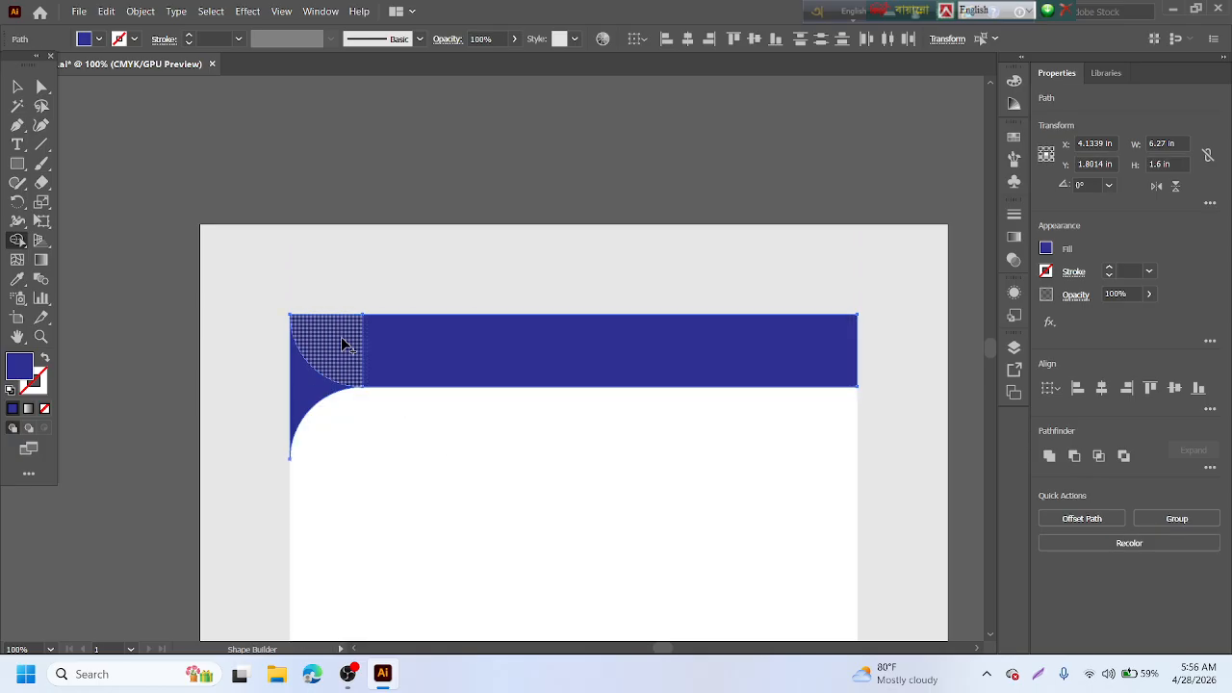
- Merge the overlapping upper-left corner region into the upper bar with the Shape Builder tool and deselect the artwork
{"action": "left_click_drag", "start_coordinate": [344, 345], "coordinate": [457, 355]}
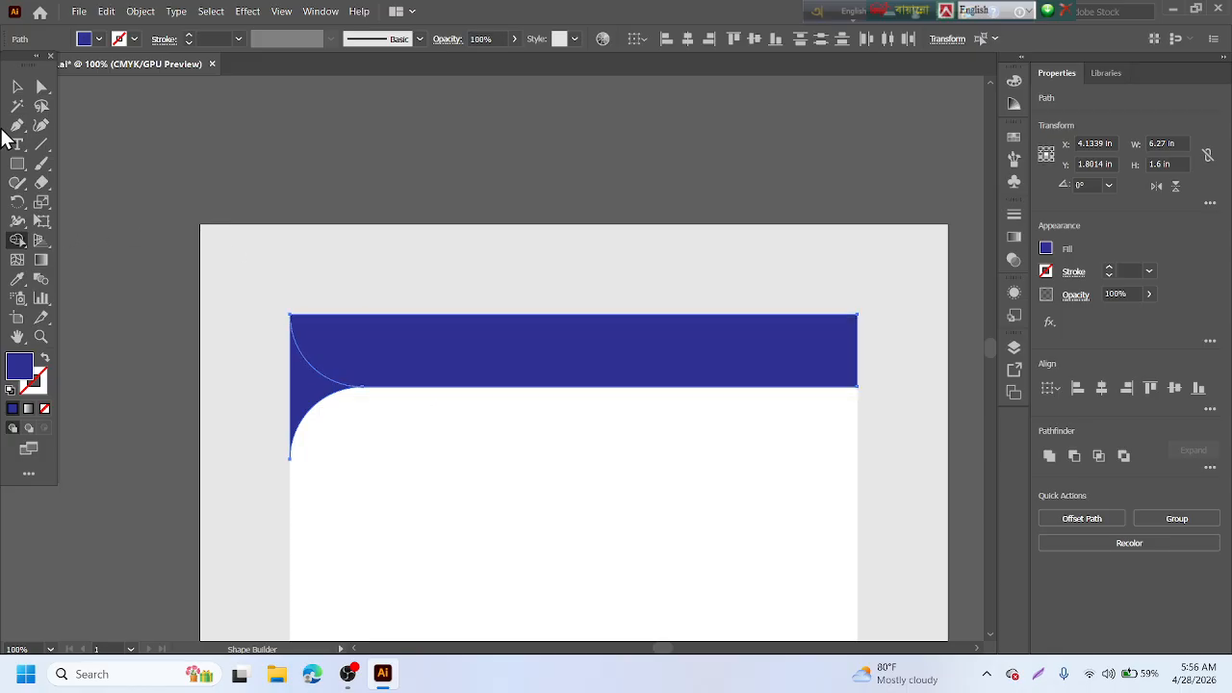
{"action": "left_click", "coordinate": [16, 86]}
{"action": "left_click", "coordinate": [450, 545]}
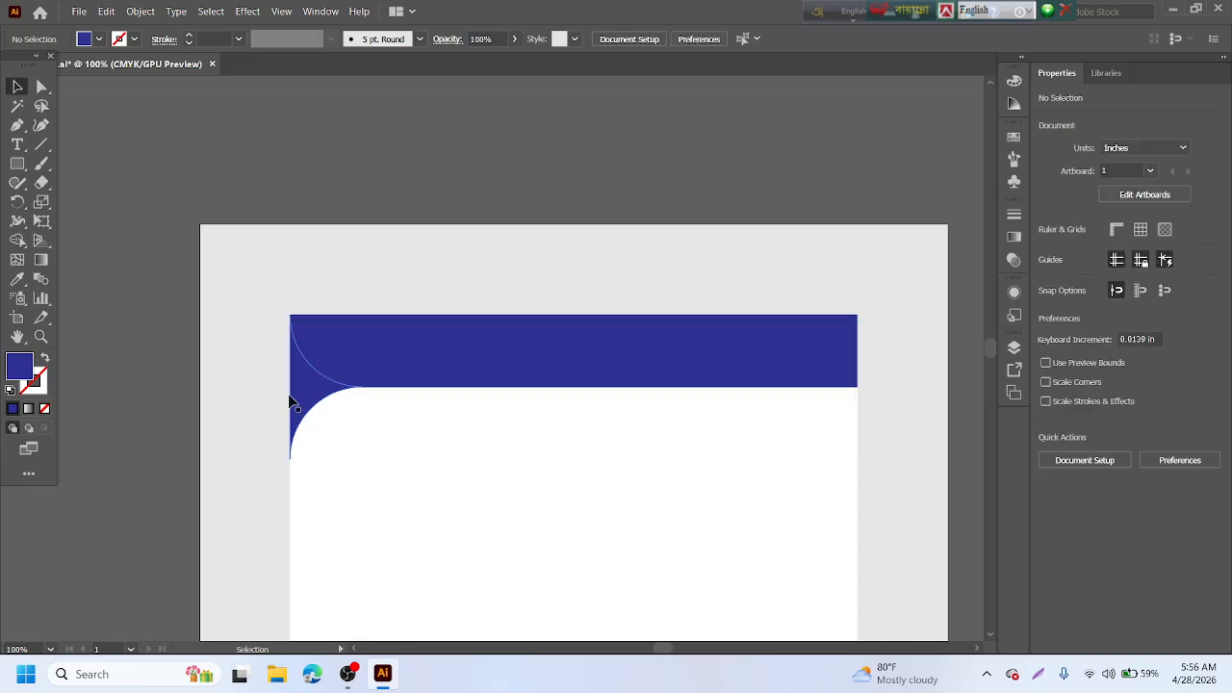
- Select the upper bar and the curved corner piece in turn to check how the header shapes are divided
{"action": "left_click", "coordinate": [291, 397]}
{"action": "left_click", "coordinate": [419, 358]}
{"action": "left_click", "coordinate": [330, 426]}
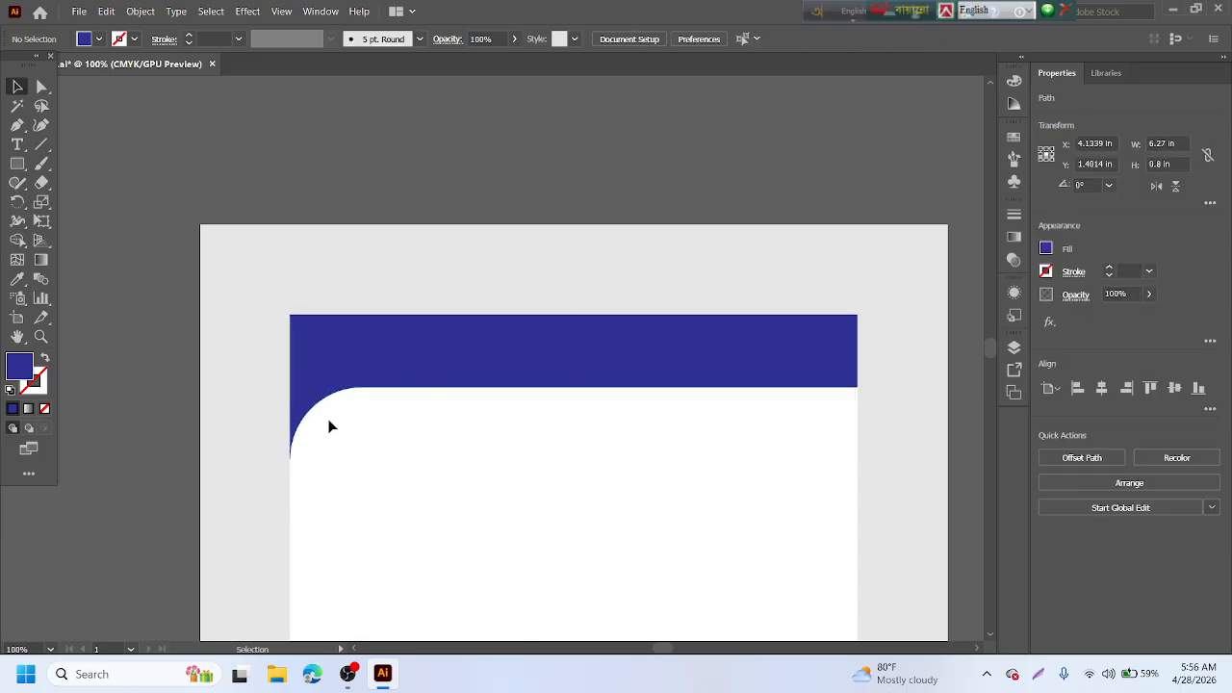
{"action": "left_click", "coordinate": [316, 407]}
{"action": "left_click", "coordinate": [408, 467]}
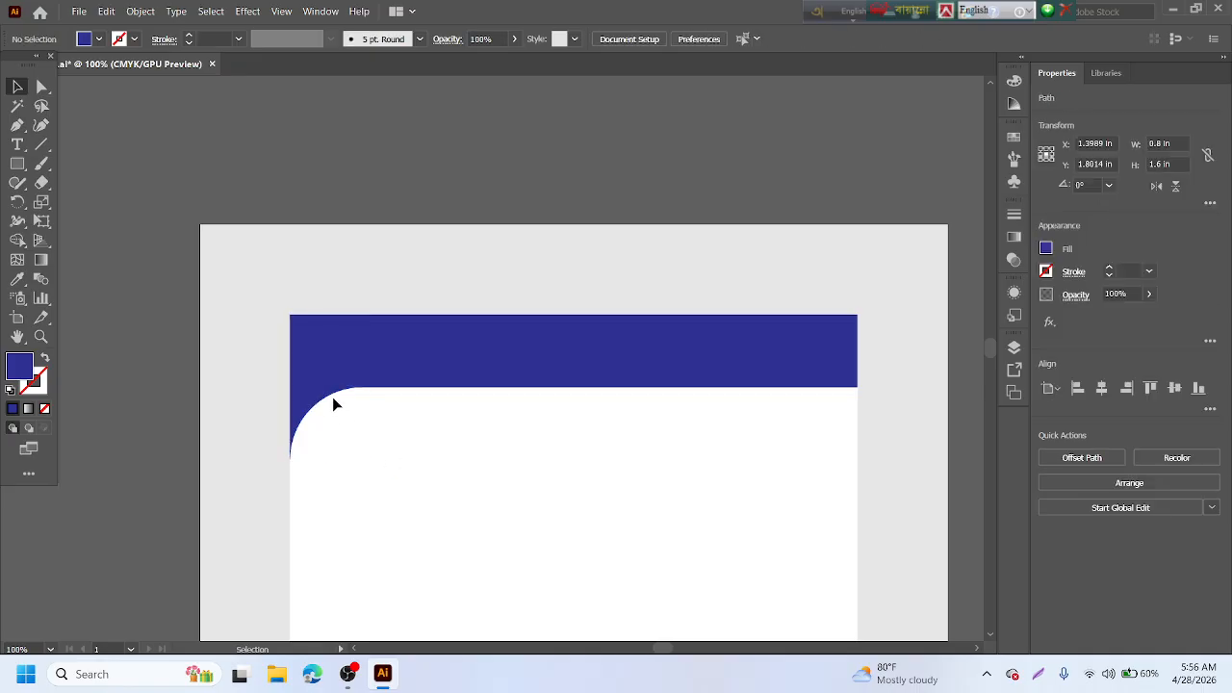
{"action": "left_click", "coordinate": [419, 344]}
{"action": "left_click", "coordinate": [375, 474]}
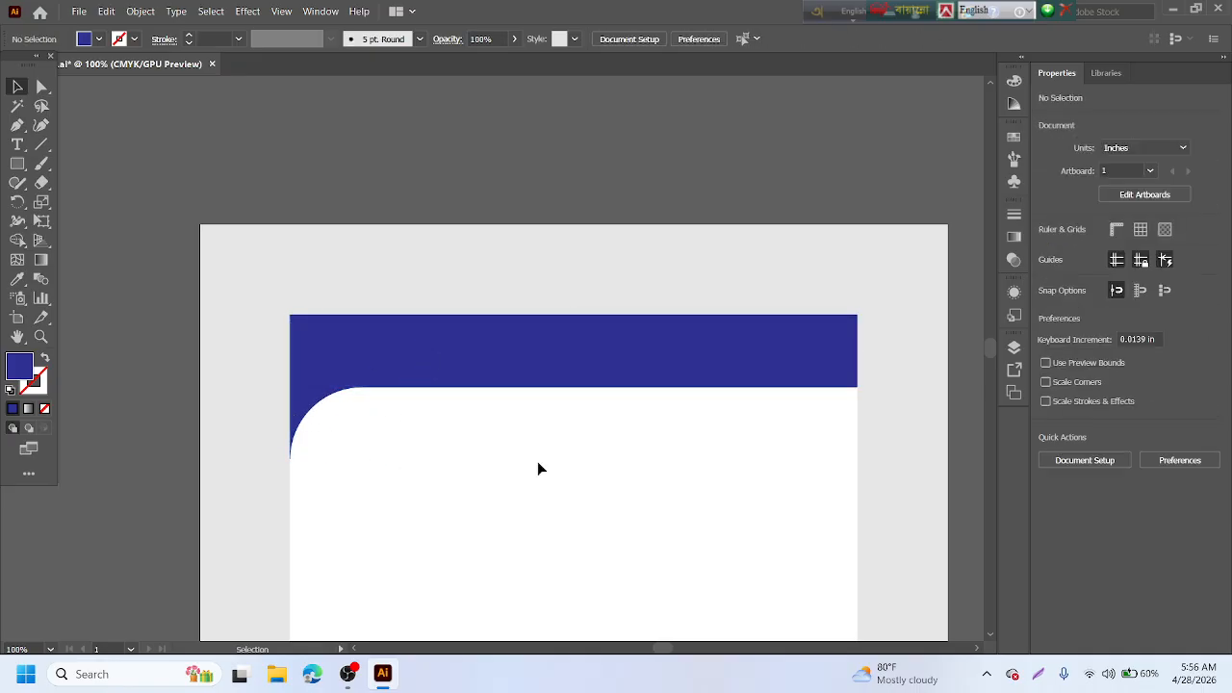
- Duplicate the upper blue bar in place, try moving the copy downward, and undo that move
{"action": "left_click", "coordinate": [657, 384]}
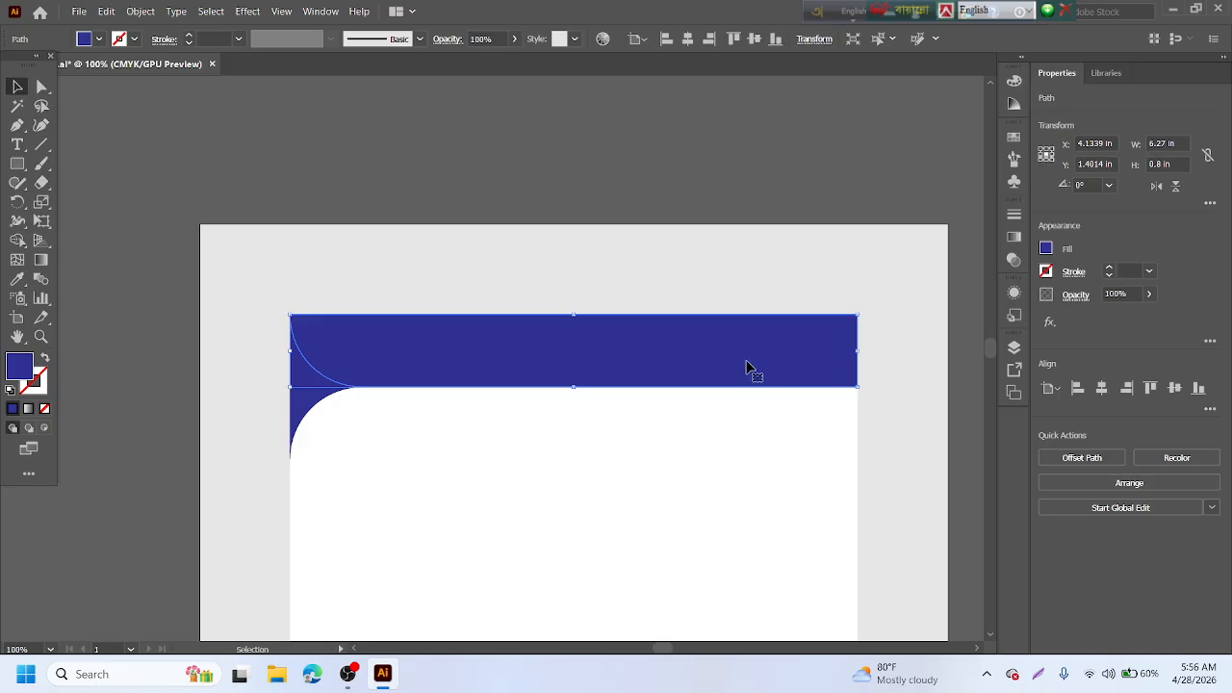
{"action": "key", "text": "a"}
{"action": "key", "text": "v"}
{"action": "left_click_drag", "start_coordinate": [738, 360], "coordinate": [756, 436]}
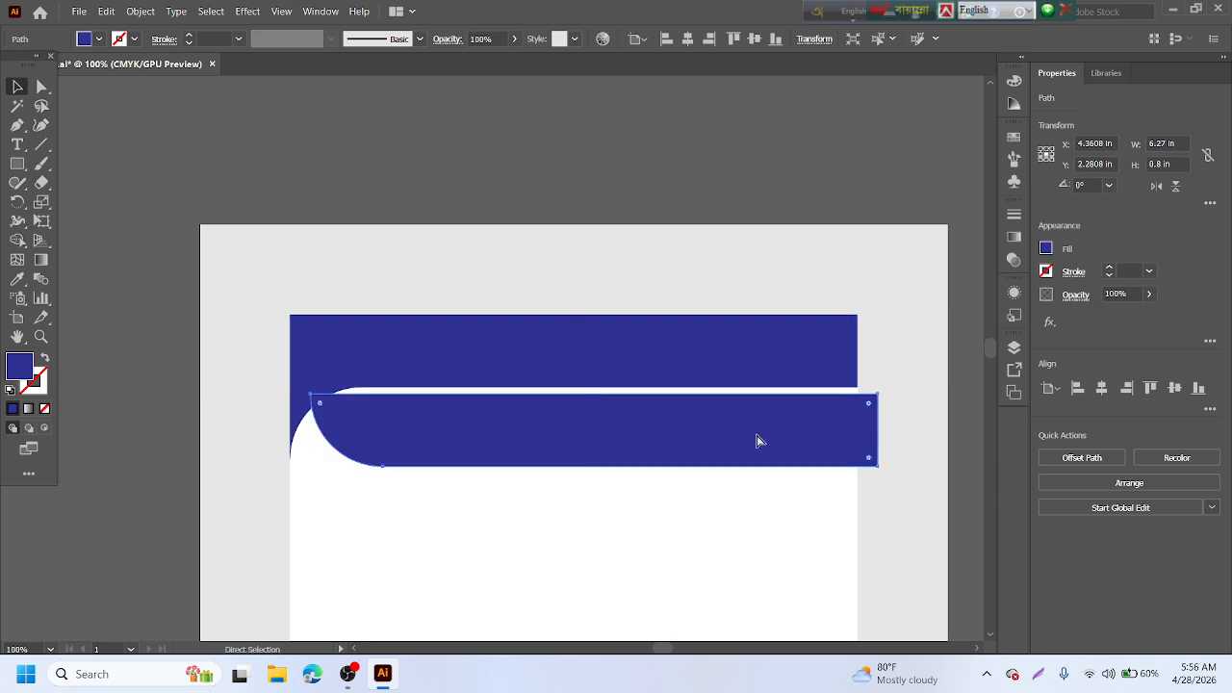
{"action": "key", "text": "ctrl+z"}
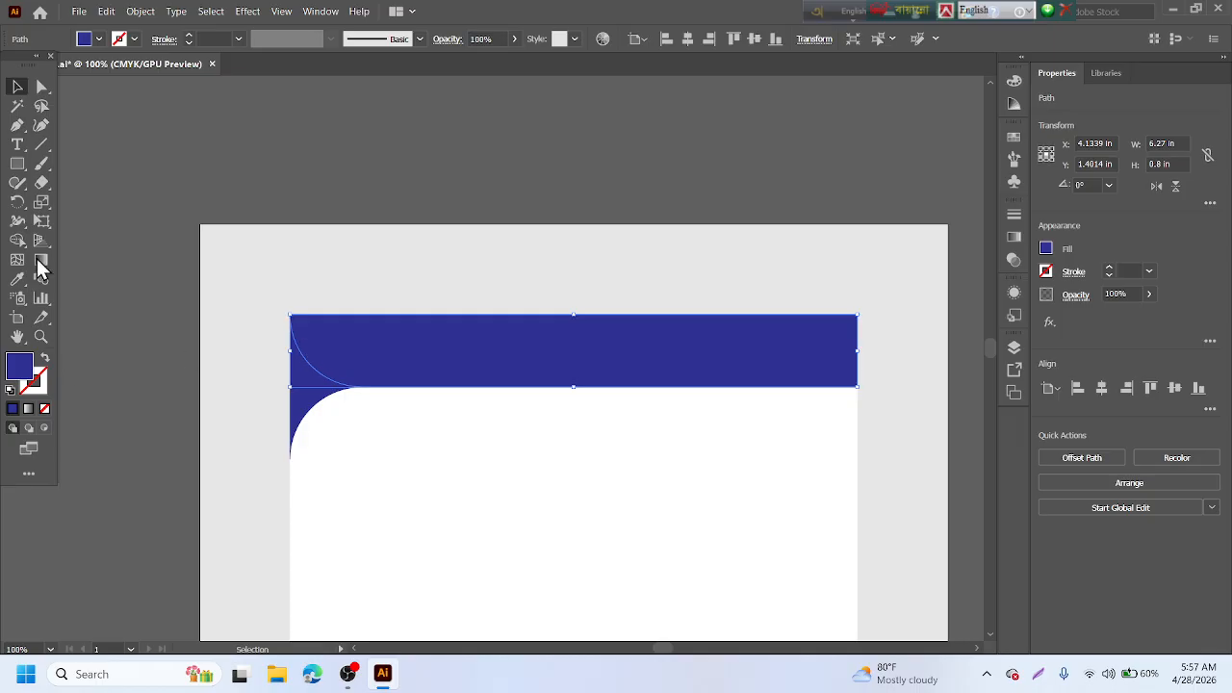
- Try a yellow fill on the copied bar, set it to light blue instead, and move it straight down below the header
{"action": "left_click", "coordinate": [84, 39]}
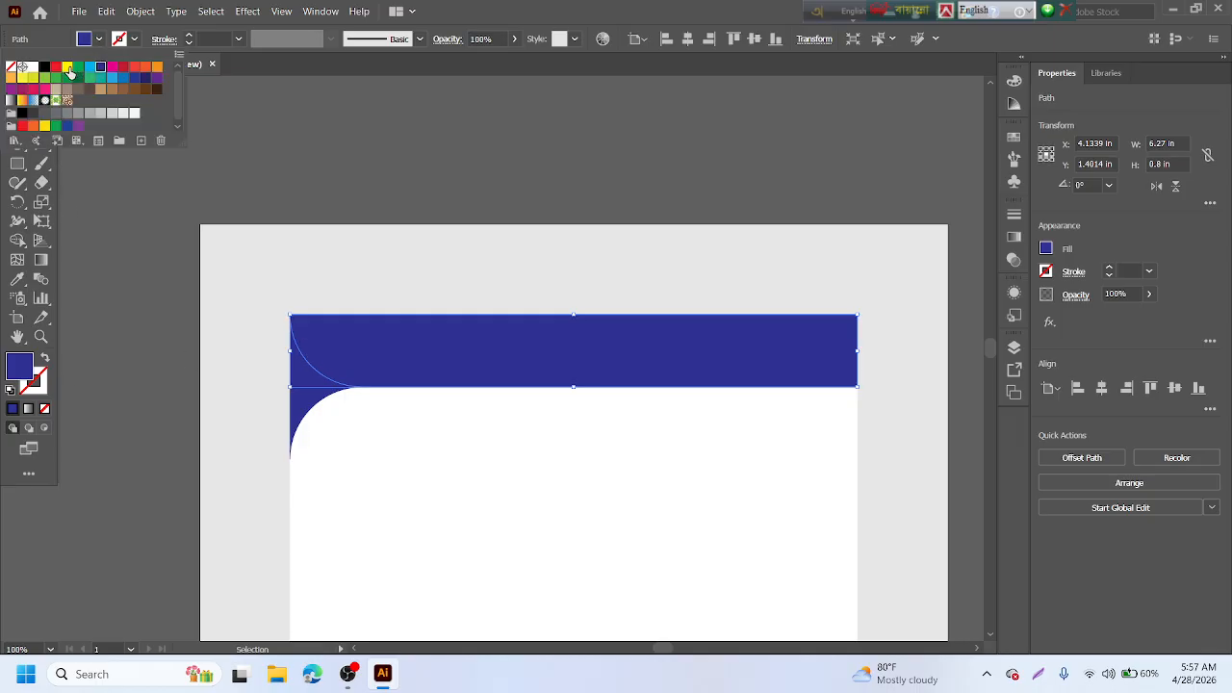
{"action": "left_click", "coordinate": [68, 67]}
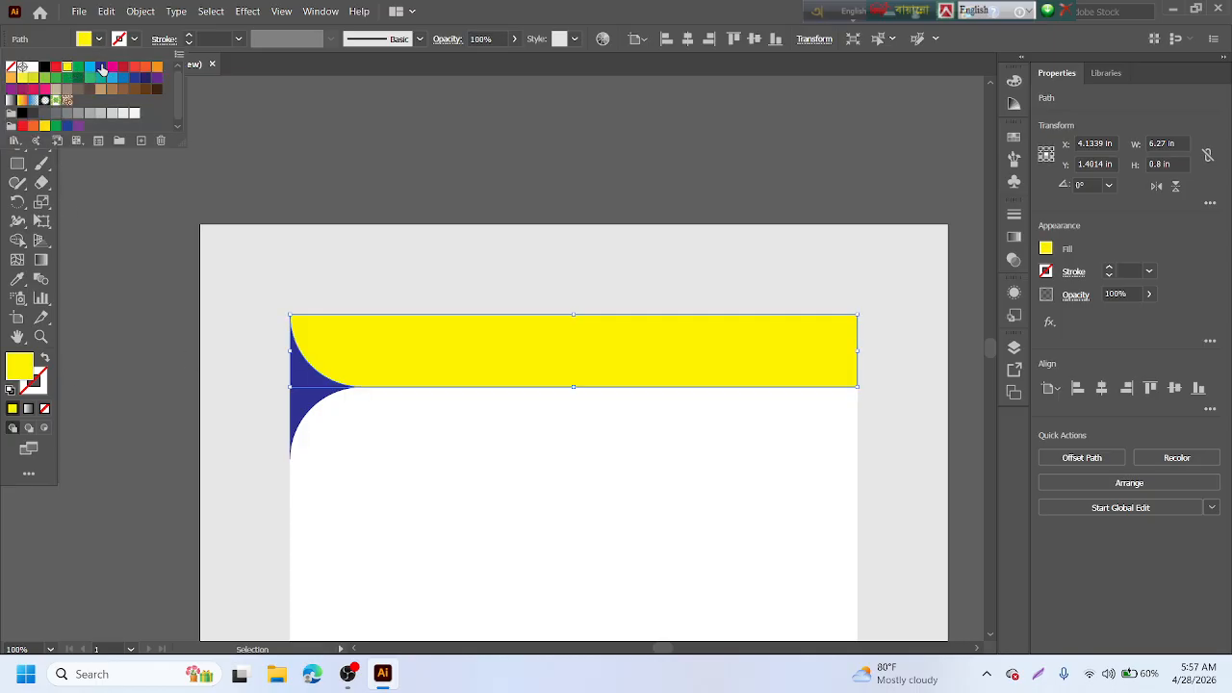
{"action": "left_click", "coordinate": [100, 67]}
{"action": "left_click", "coordinate": [141, 255]}
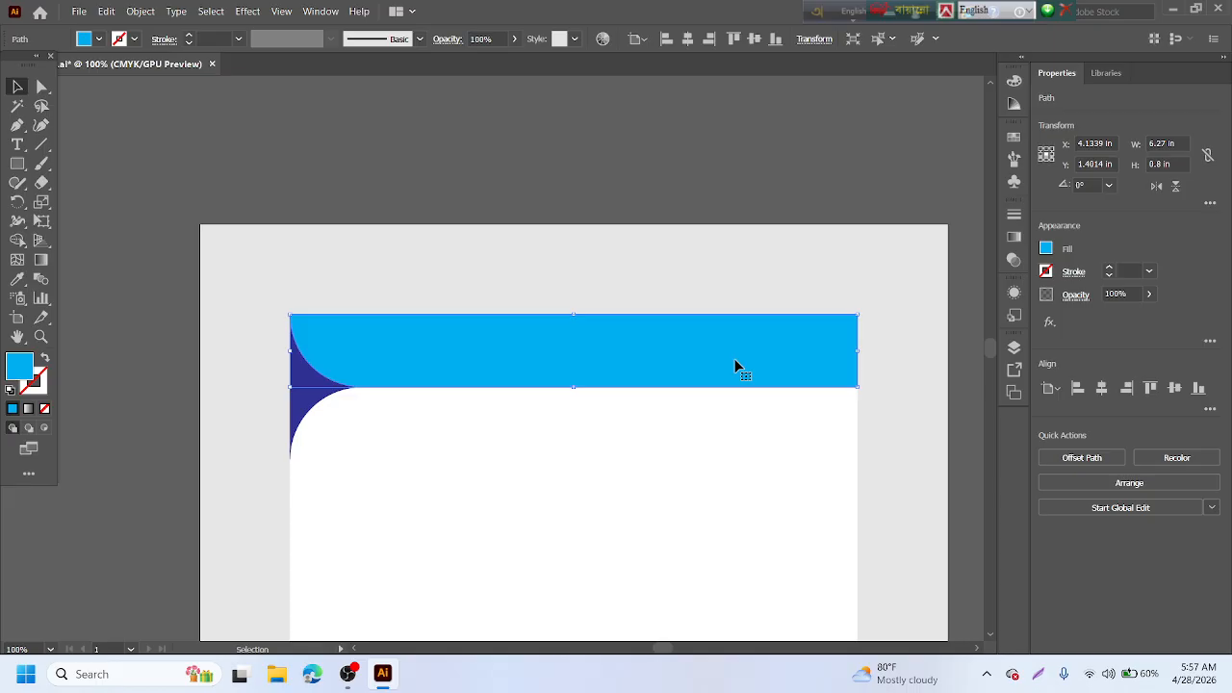
{"action": "left_click_drag", "start_coordinate": [736, 367], "coordinate": [712, 522]}
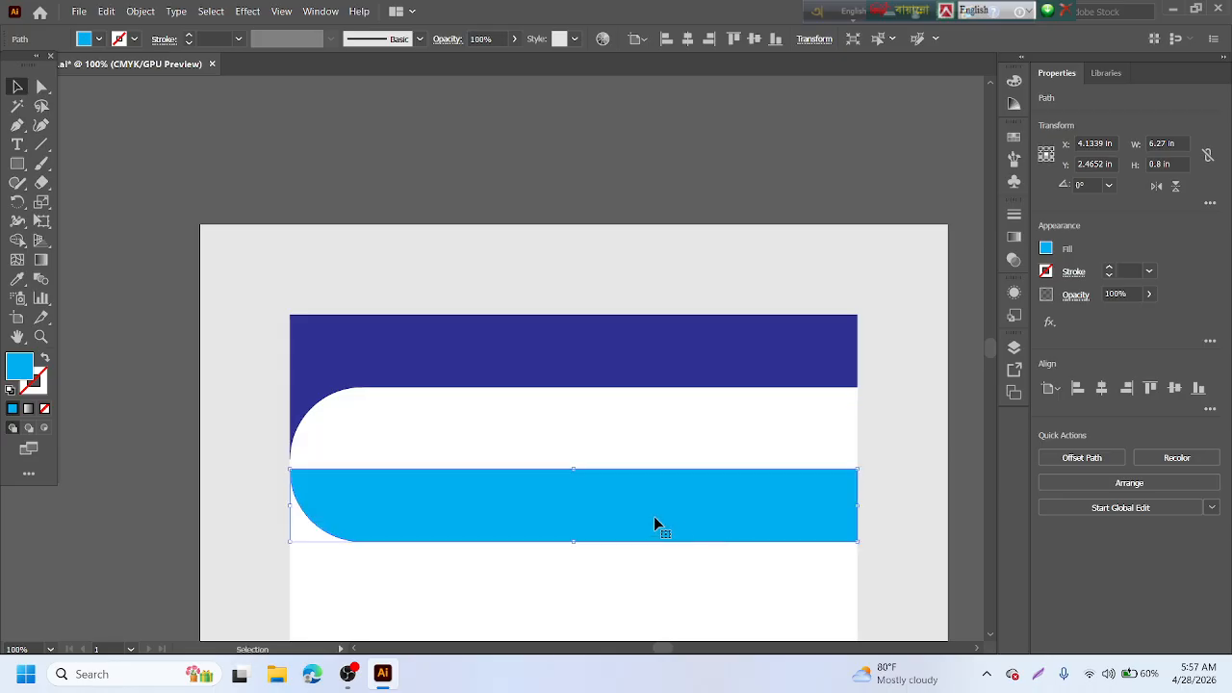
- Erase the right half of the light-blue bar, leaving a left piece about 3.08 in wide with the rounded corner
{"action": "left_click", "coordinate": [42, 181]}
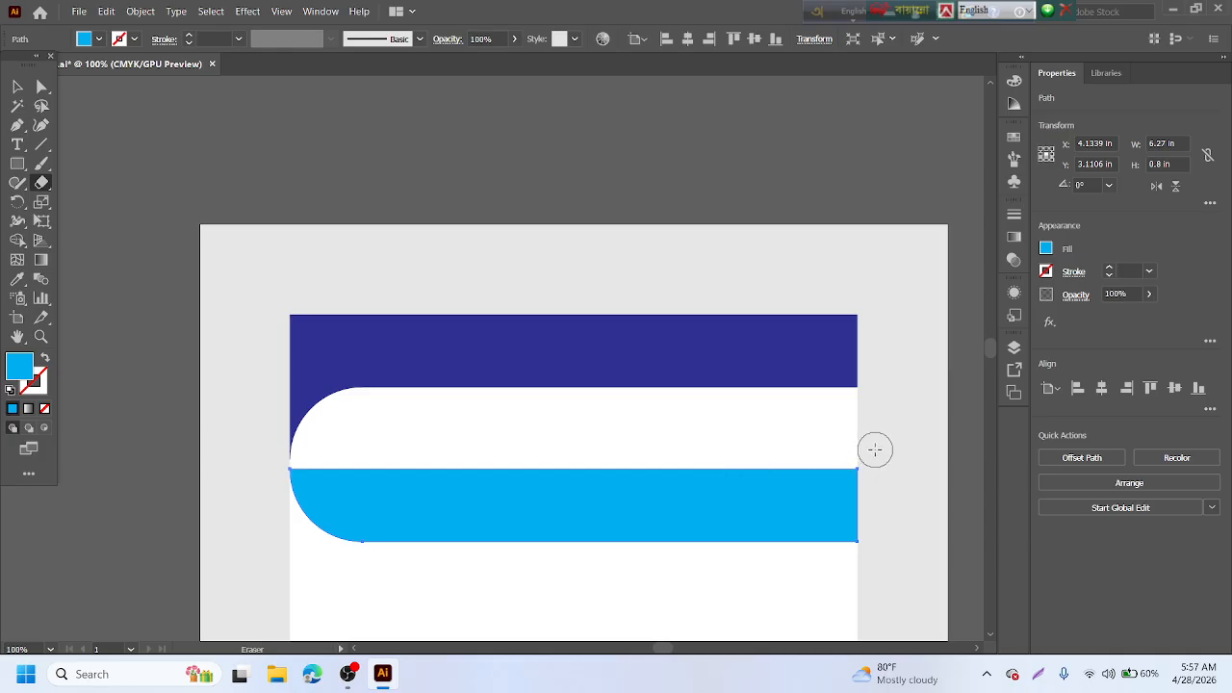
{"action": "mouse_move", "coordinate": [874, 450]}
{"action": "left_mouse_down"}
{"action": "mouse_move", "coordinate": [857, 547]}
{"action": "mouse_move", "coordinate": [737, 584]}
{"action": "mouse_move", "coordinate": [569, 591]}
{"action": "left_mouse_up"}
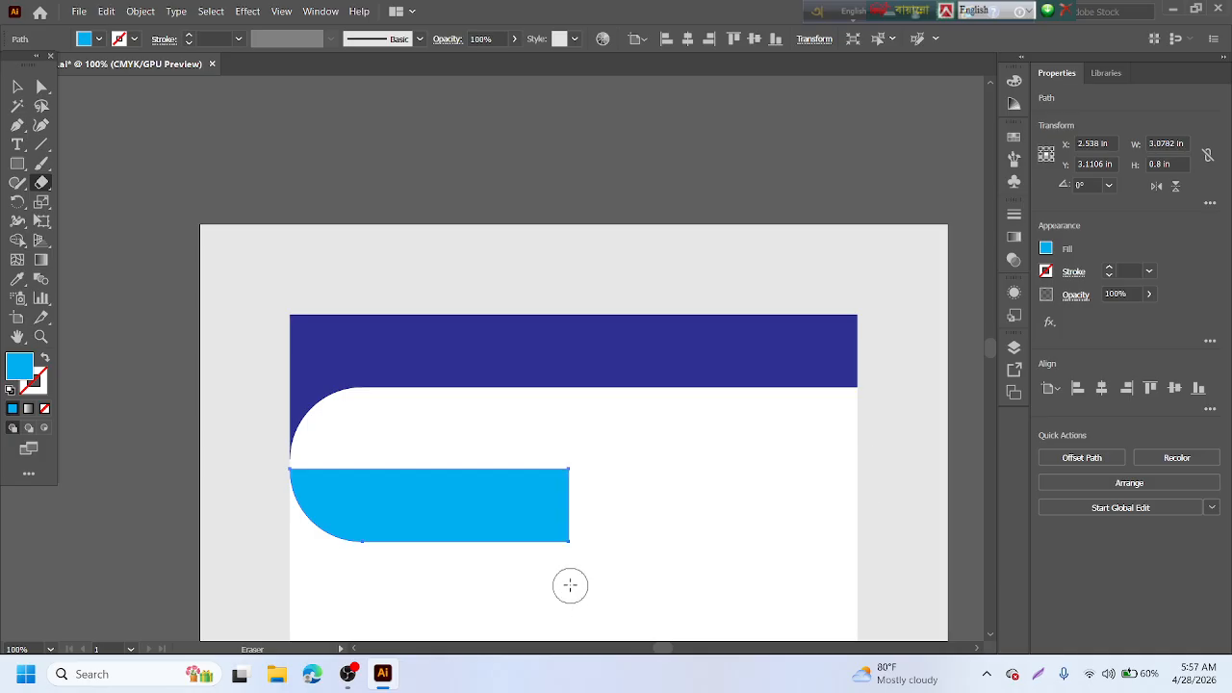
{"action": "left_click", "coordinate": [14, 88]}
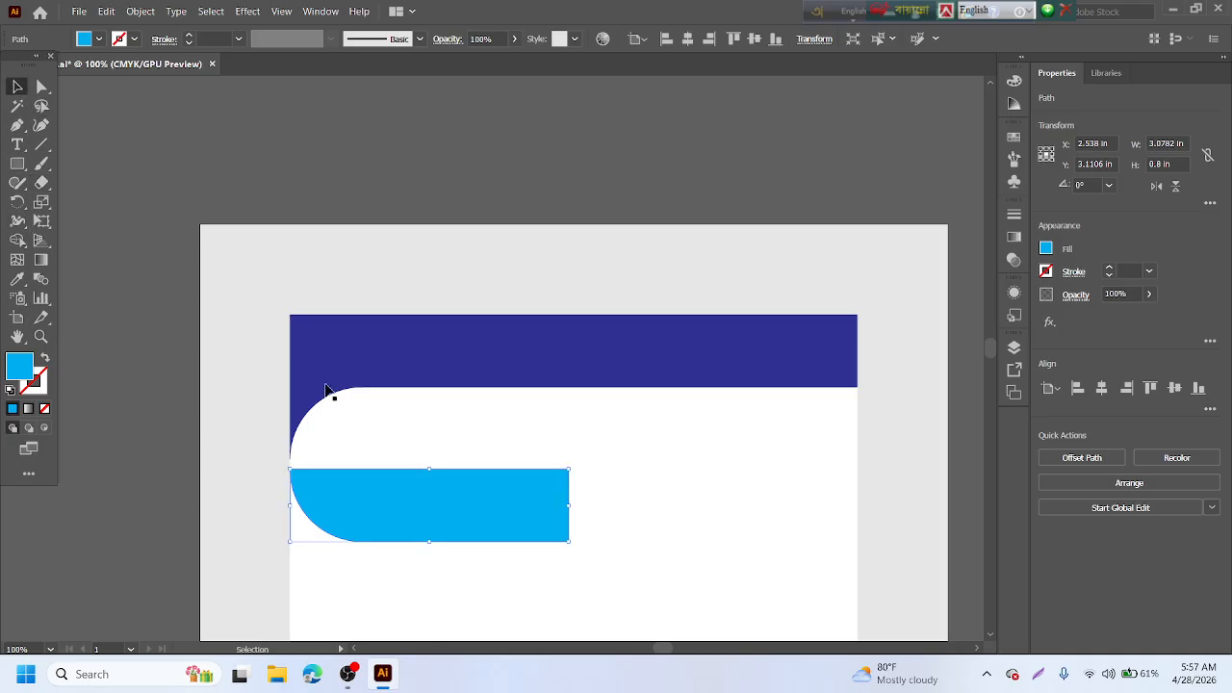
- Move the light-blue piece onto the right end of the header, flush with its upper and right edges, and deselect it
{"action": "left_click", "coordinate": [719, 538]}
{"action": "left_click_drag", "start_coordinate": [529, 516], "coordinate": [816, 363]}
{"action": "left_click", "coordinate": [782, 473]}
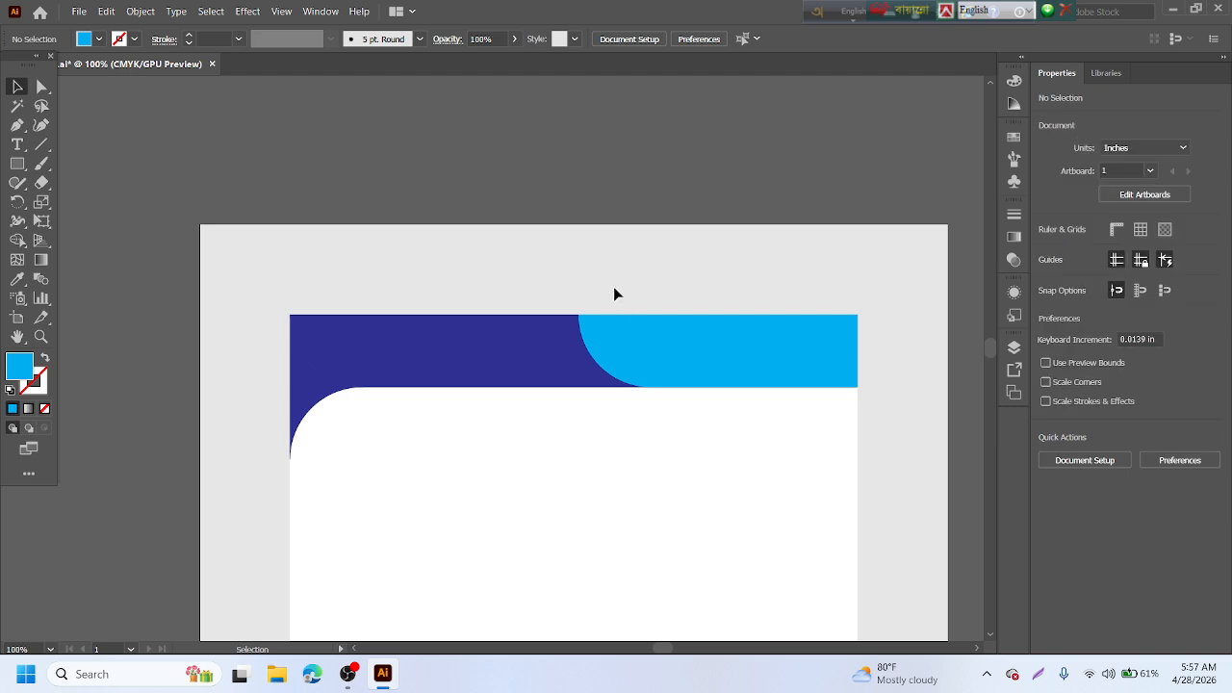
- Offset the light-blue piece's path outward to make a larger shape about 3.33 in wide and 1.05 in high
{"action": "left_click", "coordinate": [656, 337]}
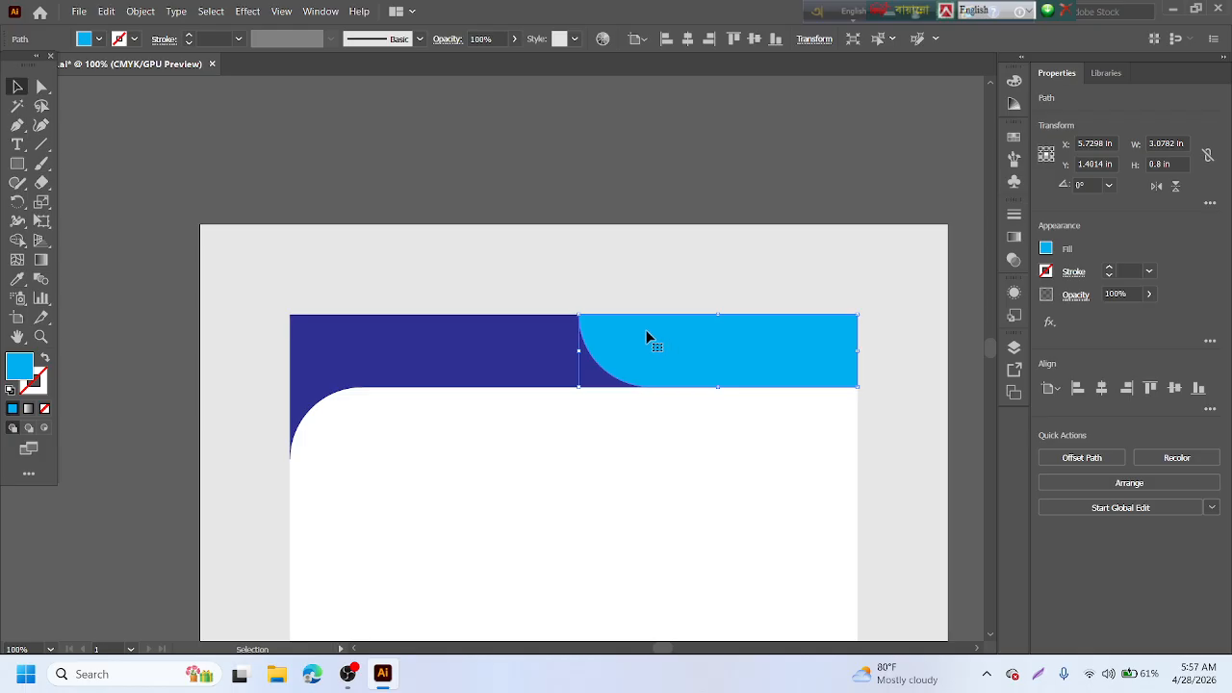
{"action": "left_click", "coordinate": [142, 14]}
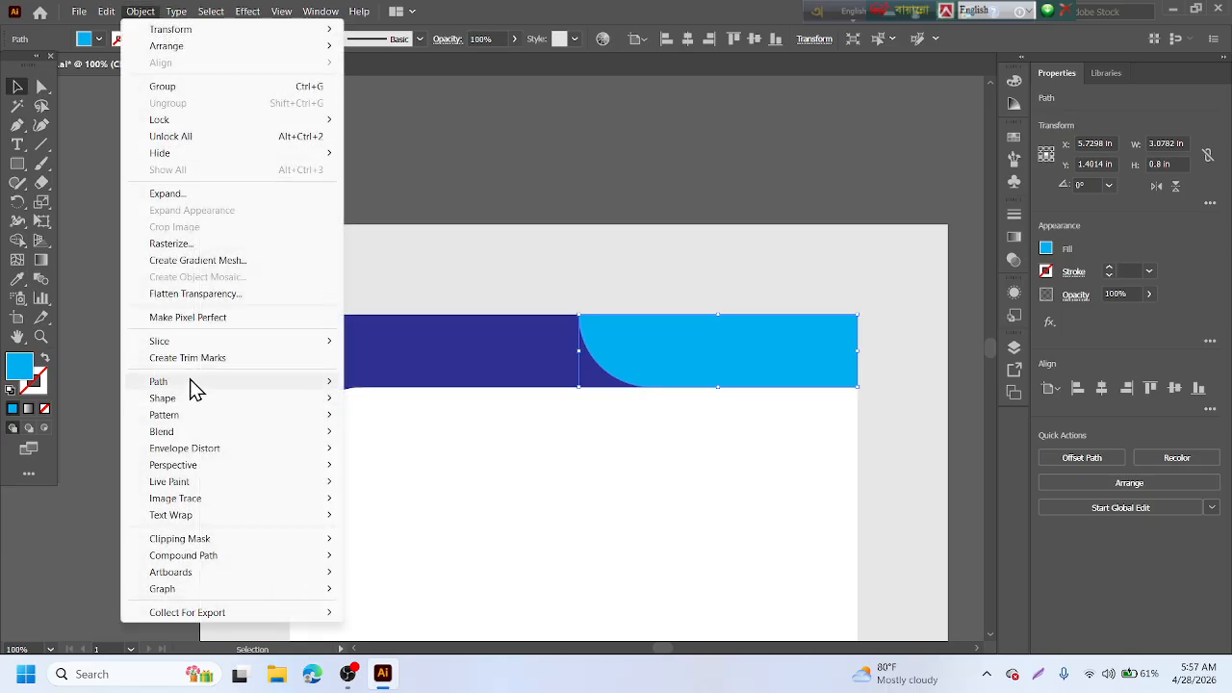
{"action": "mouse_move", "coordinate": [202, 416]}
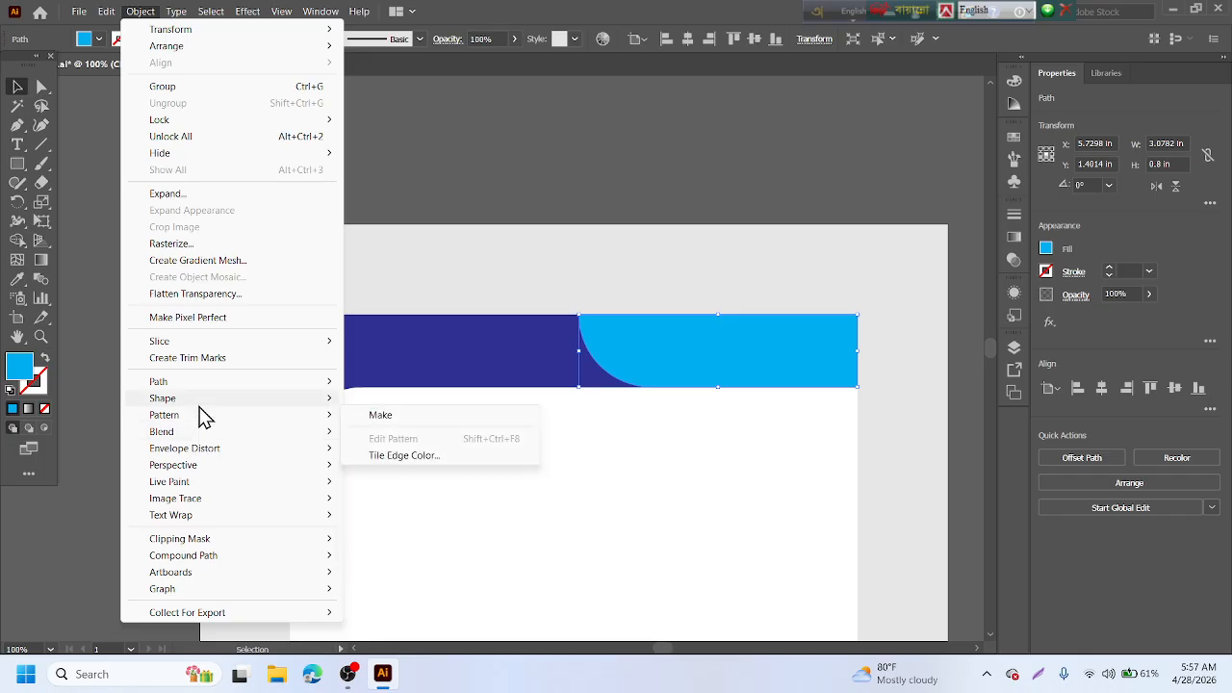
{"action": "mouse_move", "coordinate": [198, 389]}
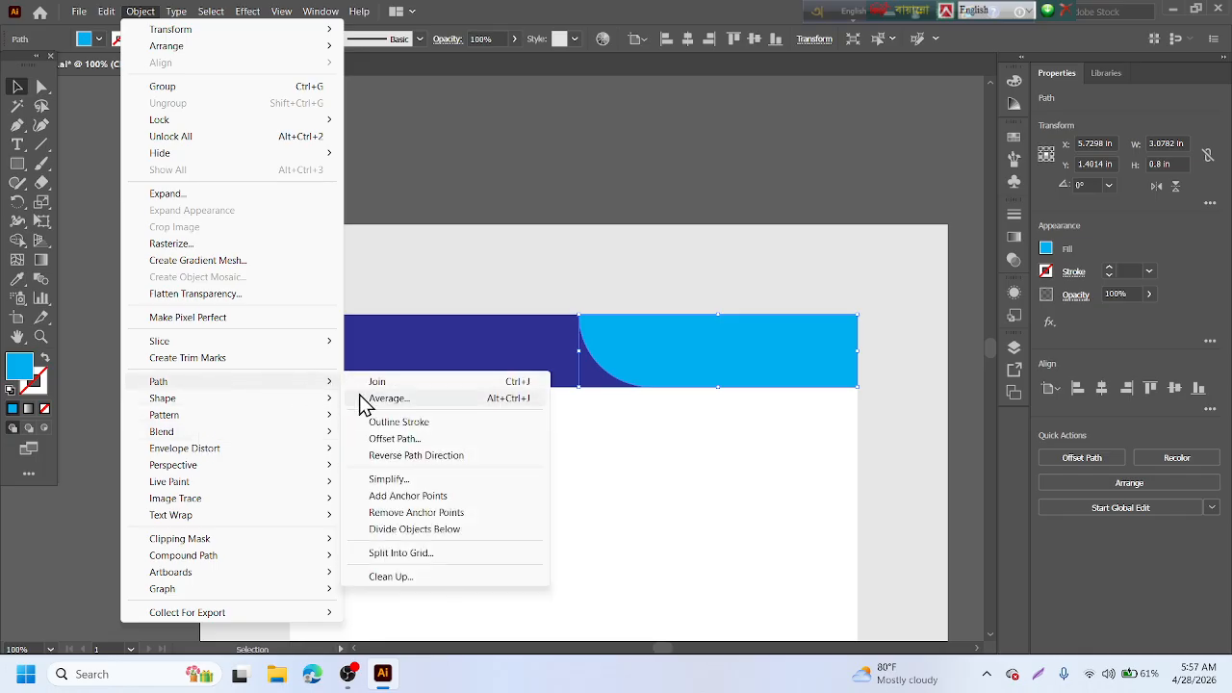
{"action": "left_click", "coordinate": [394, 439]}
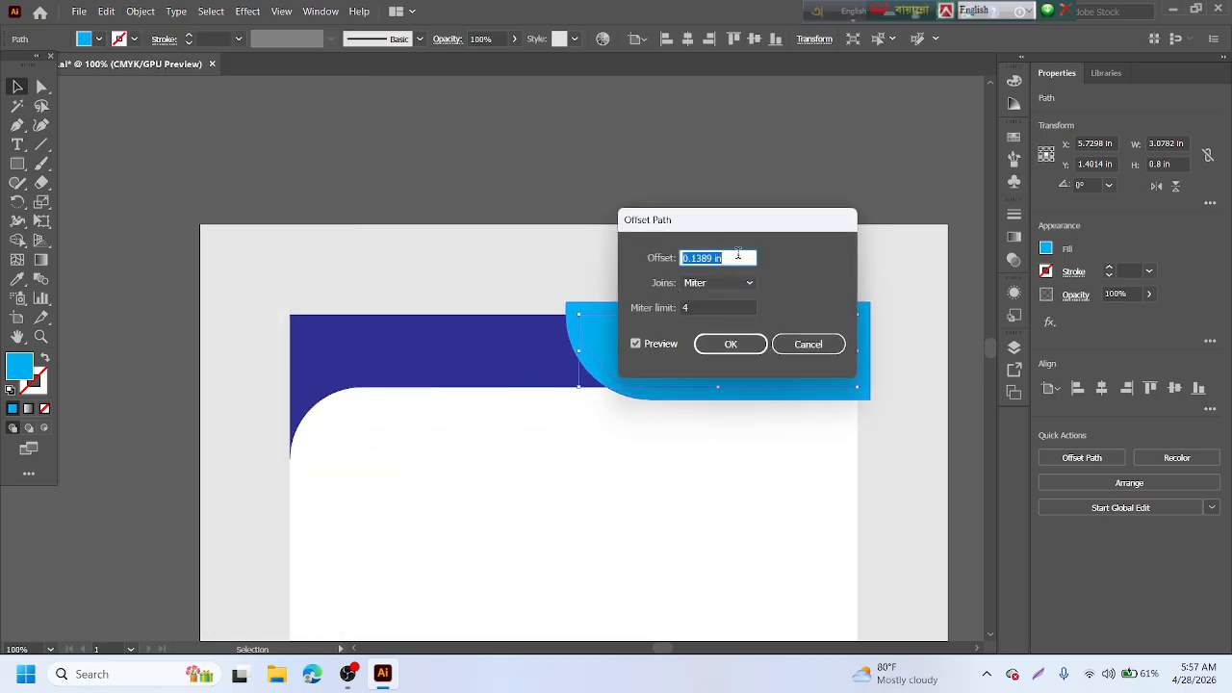
{"action": "left_click_drag", "start_coordinate": [743, 230], "coordinate": [786, 172]}
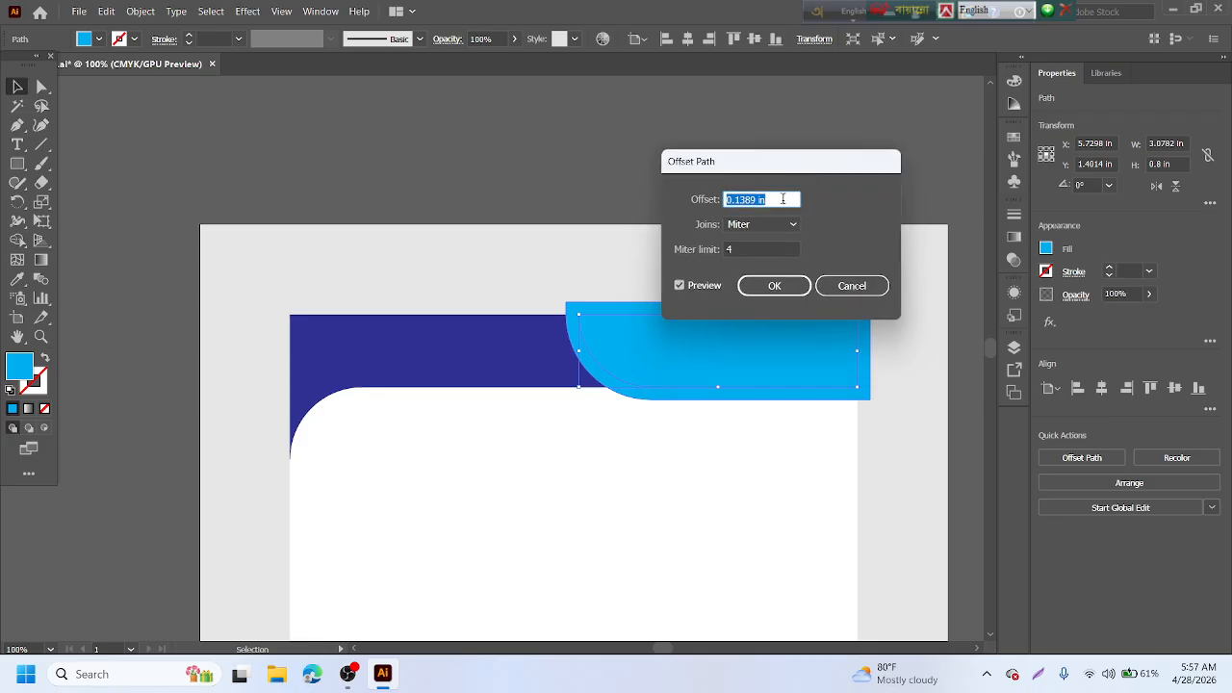
{"action": "key", "text": "BackSpace"}
{"action": "key", "text": "Return"}
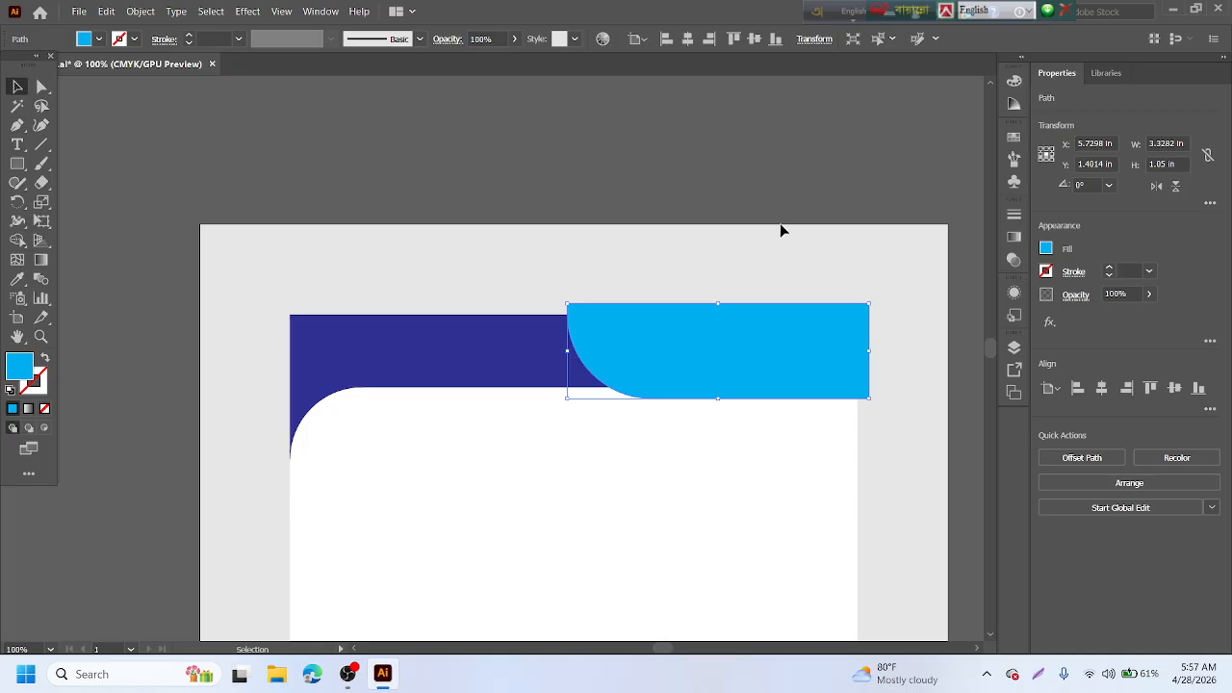
- Remove the offset border and the curved strip beside the light-blue piece with Shape Builder, leaving a gap between the two header sections
{"action": "left_click", "coordinate": [759, 370]}
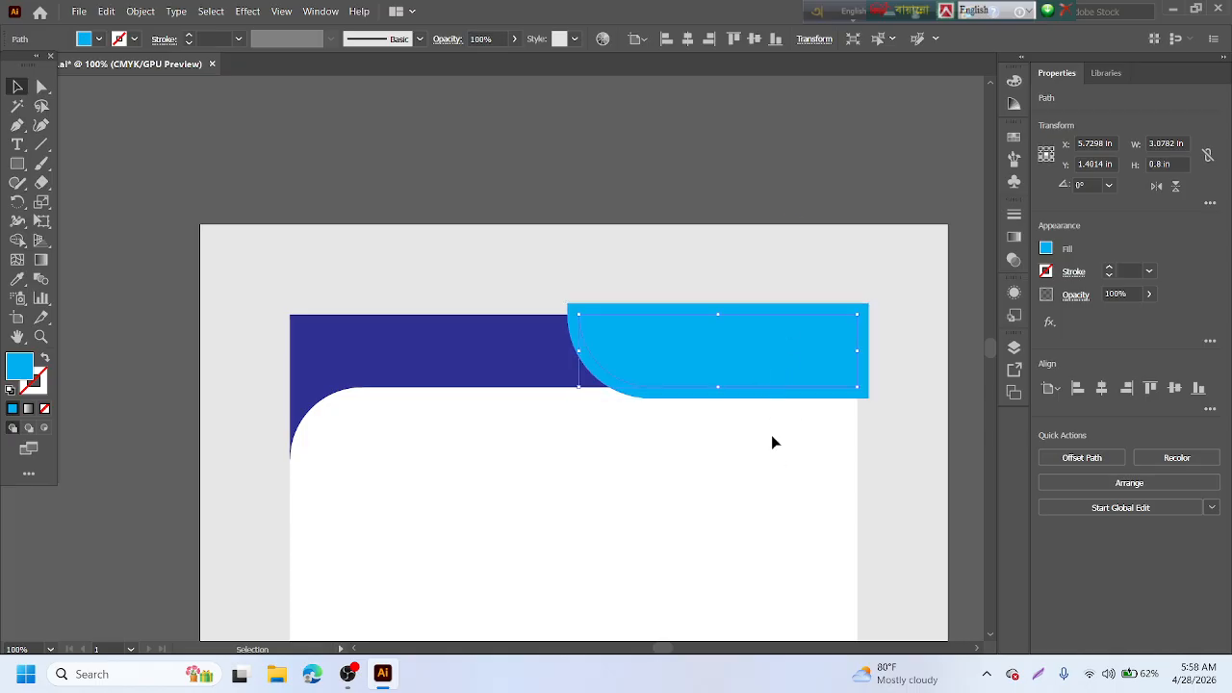
{"action": "left_click", "coordinate": [772, 438]}
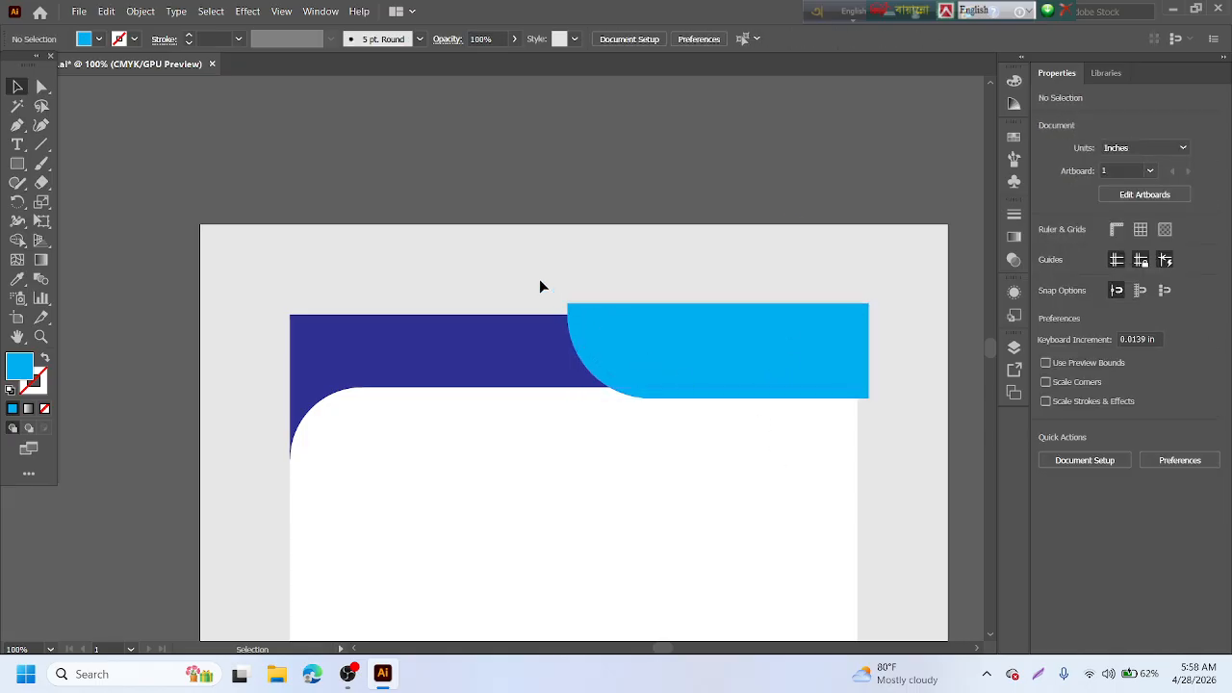
{"action": "left_click_drag", "start_coordinate": [541, 282], "coordinate": [903, 456]}
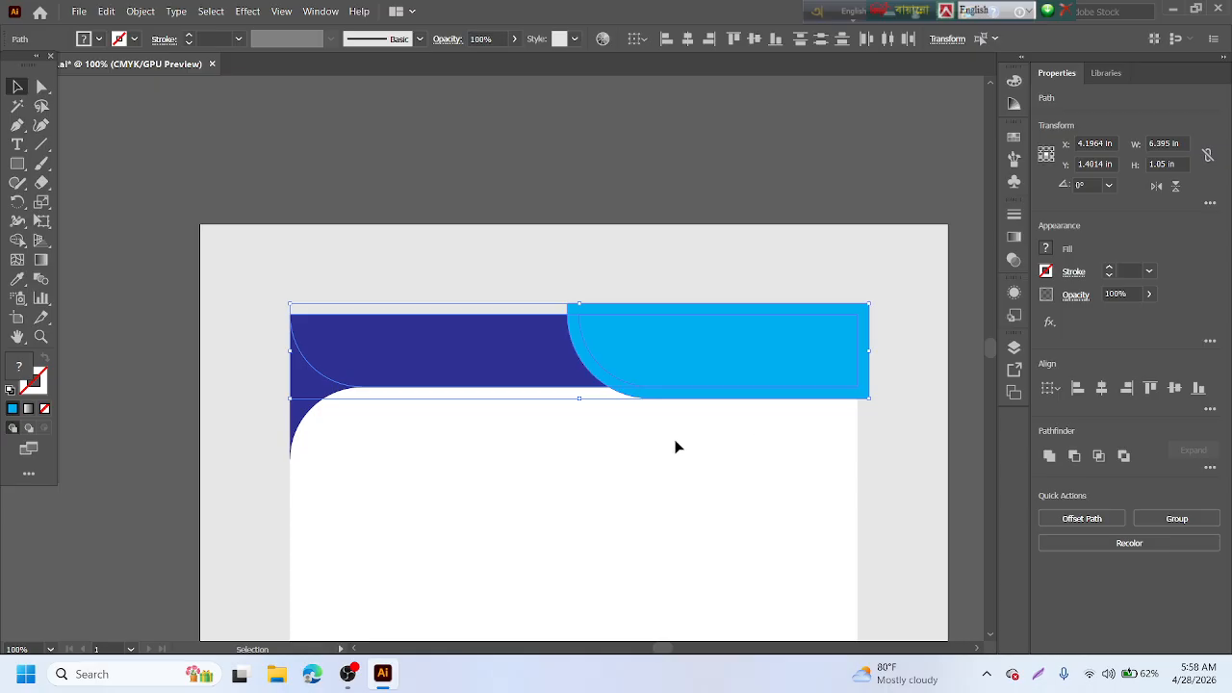
{"action": "left_click", "coordinate": [18, 242]}
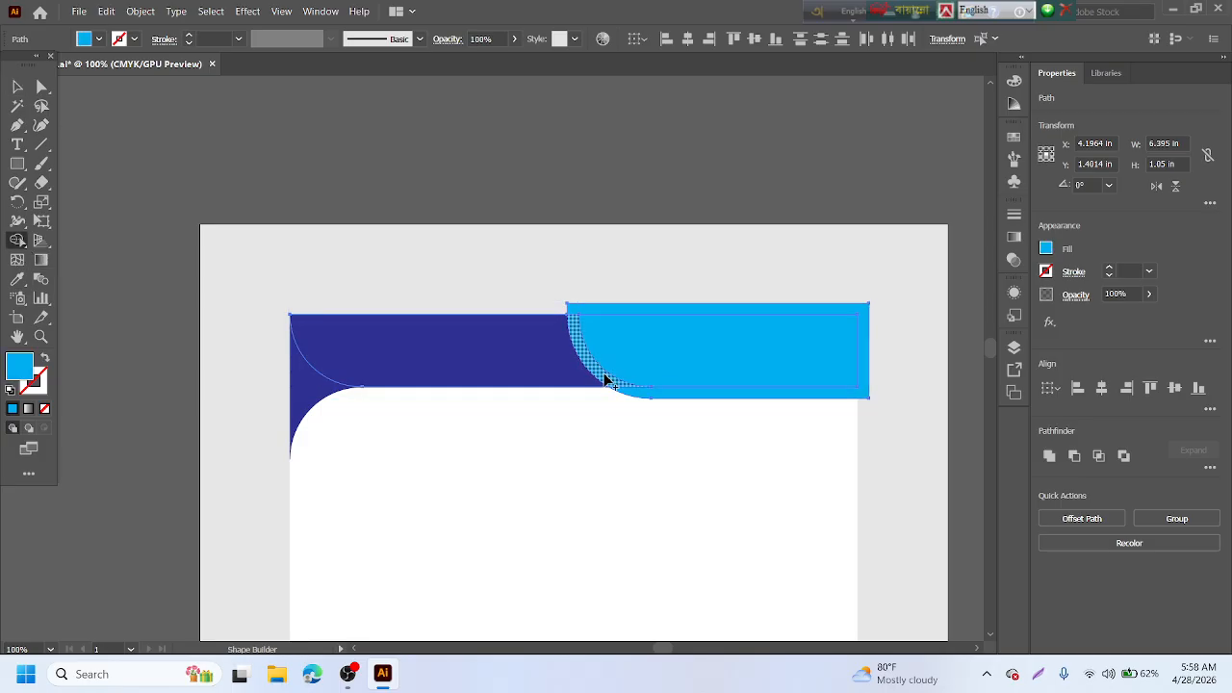
{"action": "scroll", "coordinate": [605, 380], "scroll_direction": "up", "scroll_amount": 1}
{"action": "scroll", "coordinate": [605, 380], "scroll_direction": "up", "scroll_amount": 1}
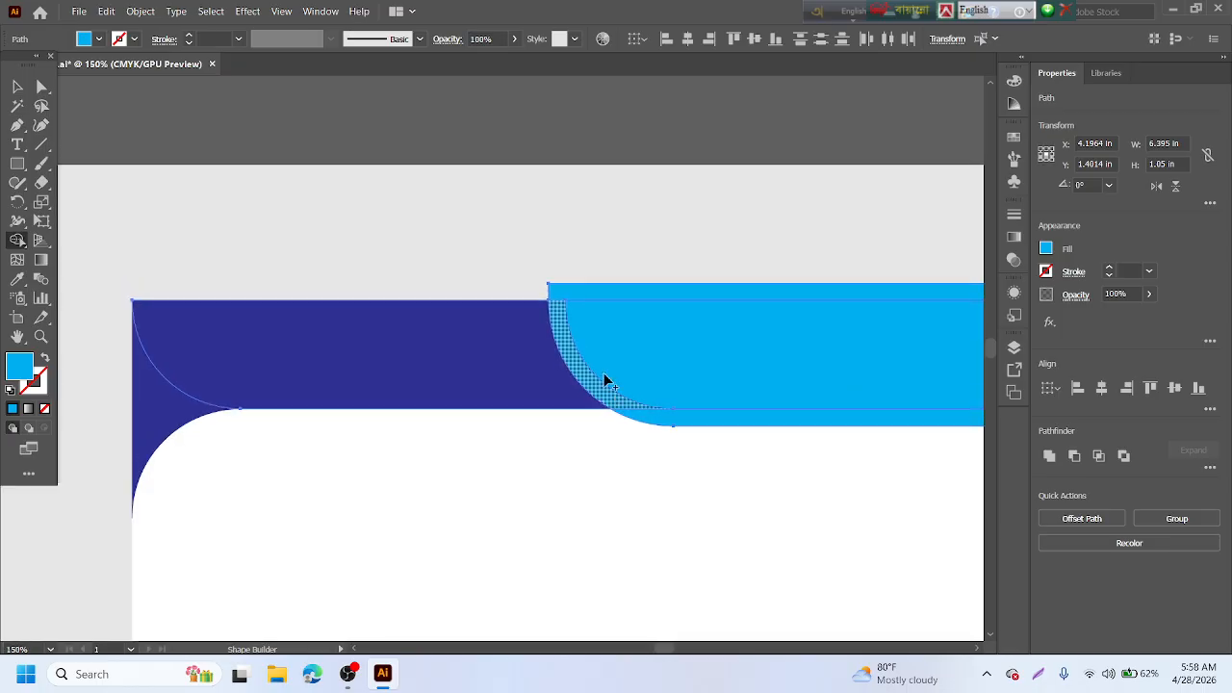
{"action": "scroll", "coordinate": [603, 373], "scroll_direction": "up", "scroll_amount": 2}
{"action": "left_click_drag", "start_coordinate": [666, 424], "coordinate": [497, 420]}
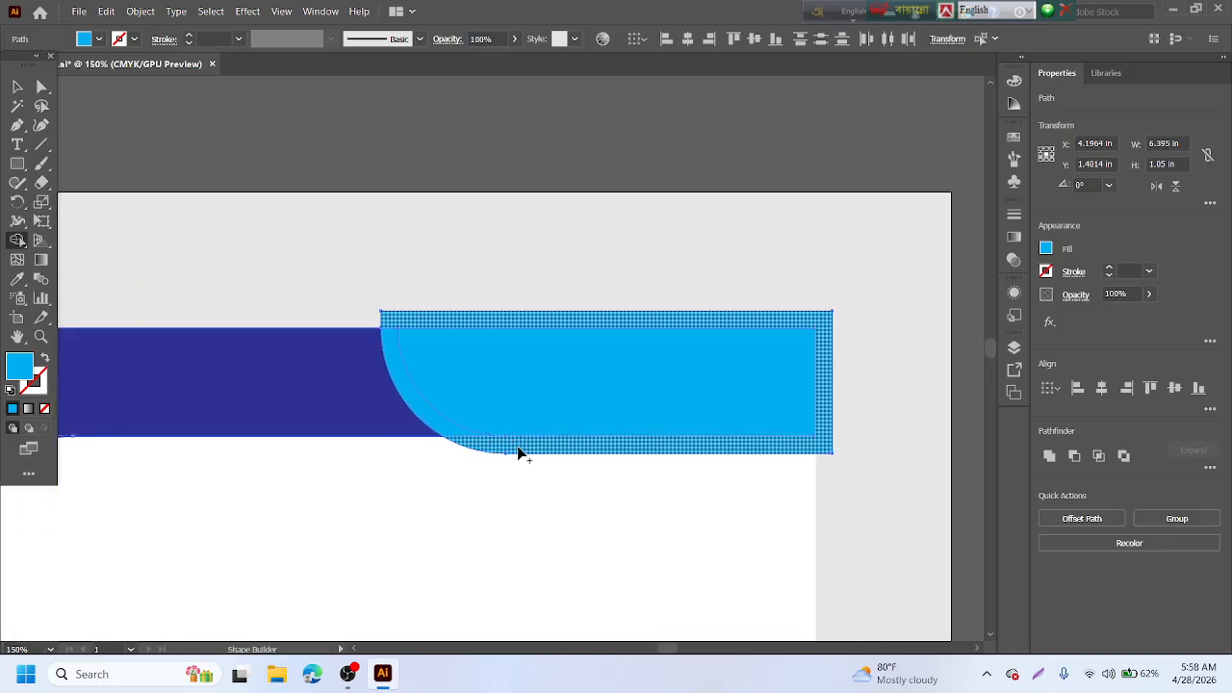
{"action": "scroll", "coordinate": [523, 449], "scroll_direction": "up", "scroll_amount": 2}
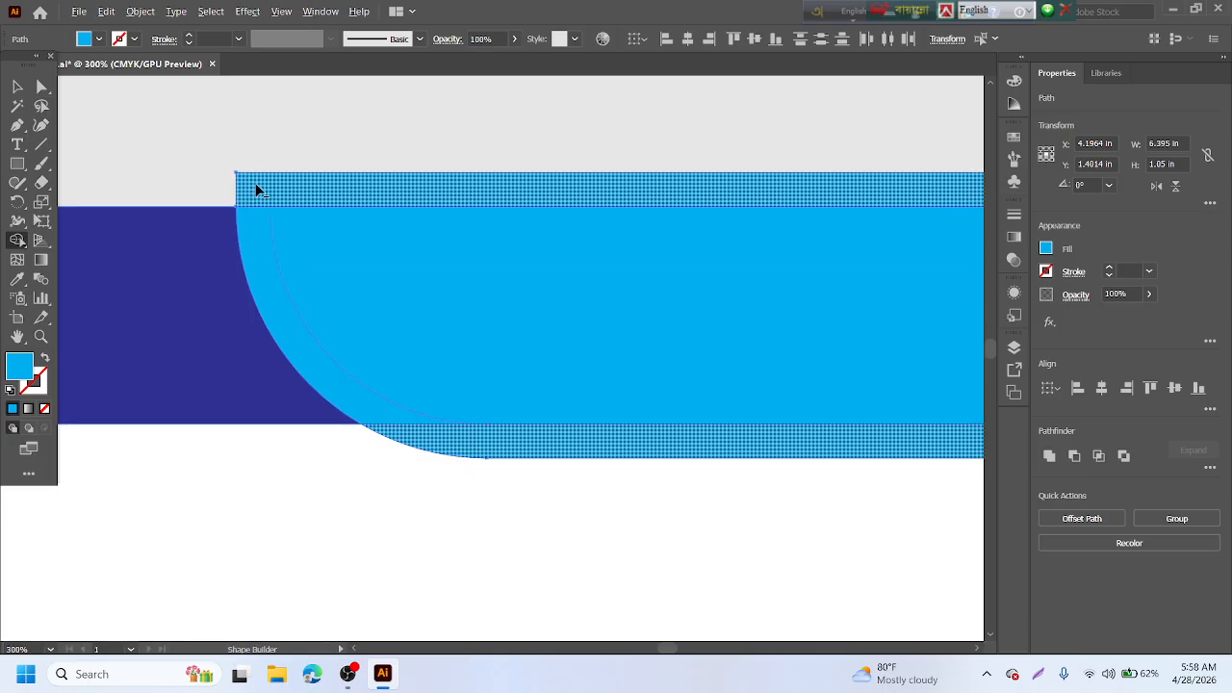
{"action": "left_click_drag", "start_coordinate": [253, 162], "coordinate": [251, 223]}
{"action": "scroll", "coordinate": [250, 228], "scroll_direction": "down", "scroll_amount": 2}
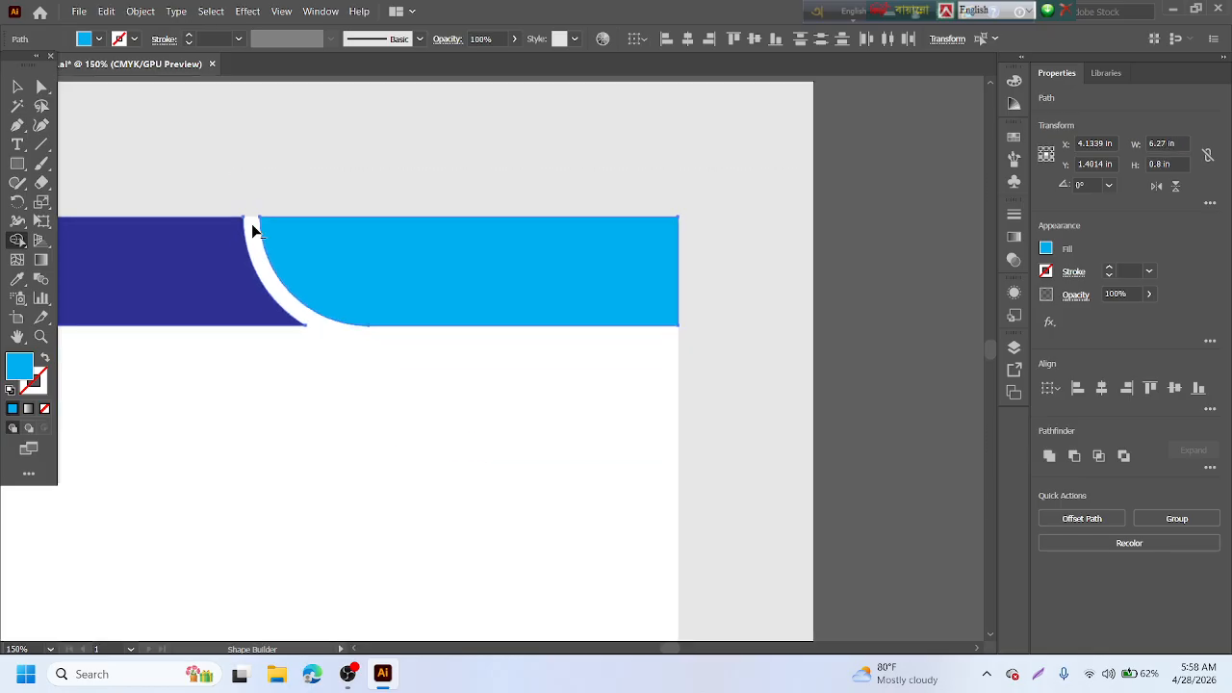
{"action": "scroll", "coordinate": [251, 228], "scroll_direction": "down", "scroll_amount": 2}
{"action": "key", "text": "v"}
{"action": "left_click_drag", "start_coordinate": [262, 375], "coordinate": [663, 428]}
{"action": "left_click", "coordinate": [365, 199]}
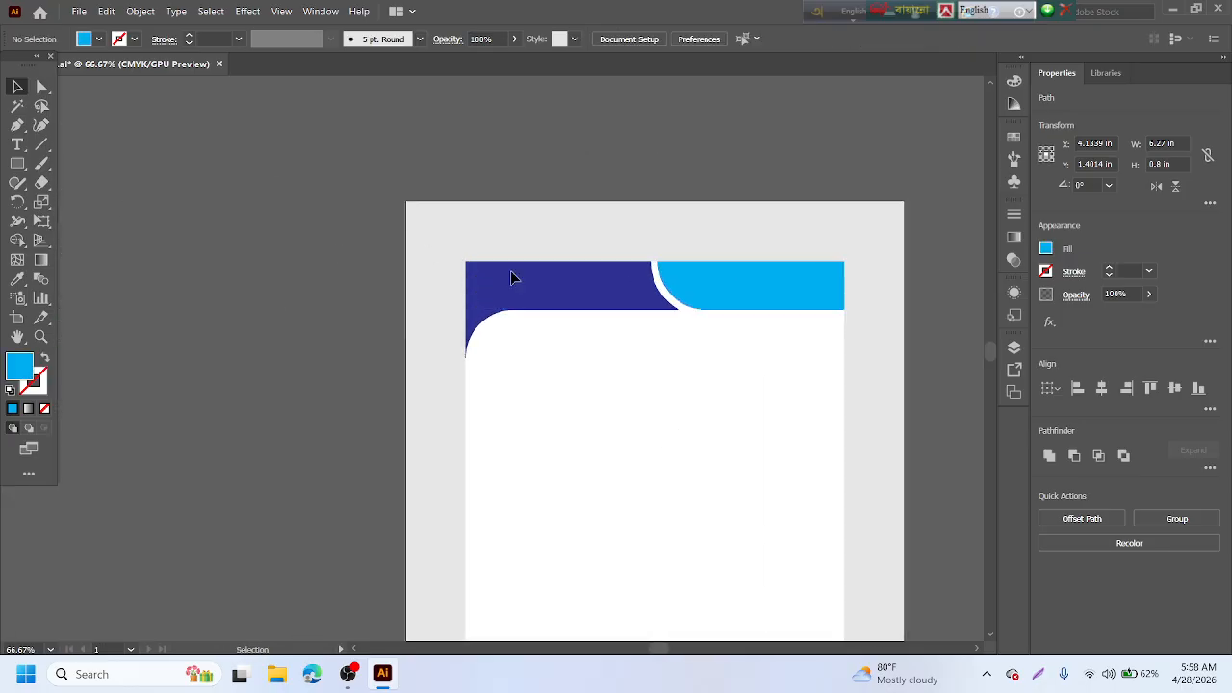
- Recolor the concave corner piece at the header's left end with the light blue of the right section and deselect it
{"action": "left_click", "coordinate": [604, 306]}
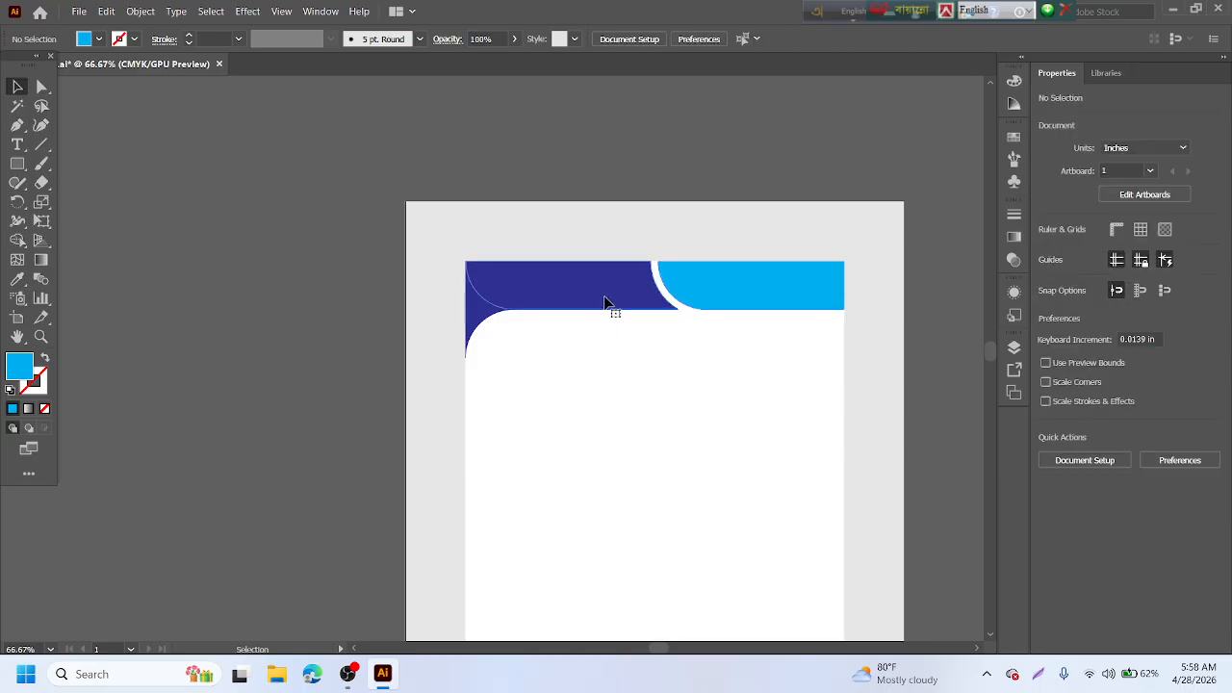
{"action": "left_click", "coordinate": [603, 298]}
{"action": "left_click", "coordinate": [610, 369]}
{"action": "left_click", "coordinate": [483, 320]}
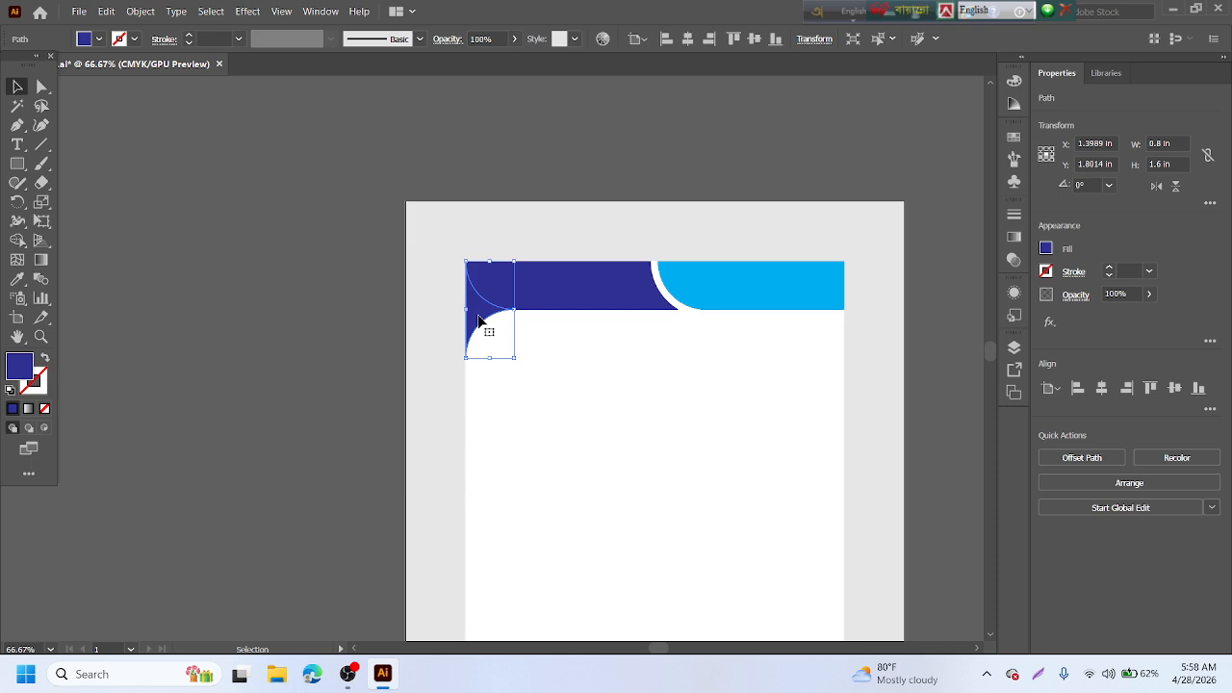
{"action": "key", "text": "i"}
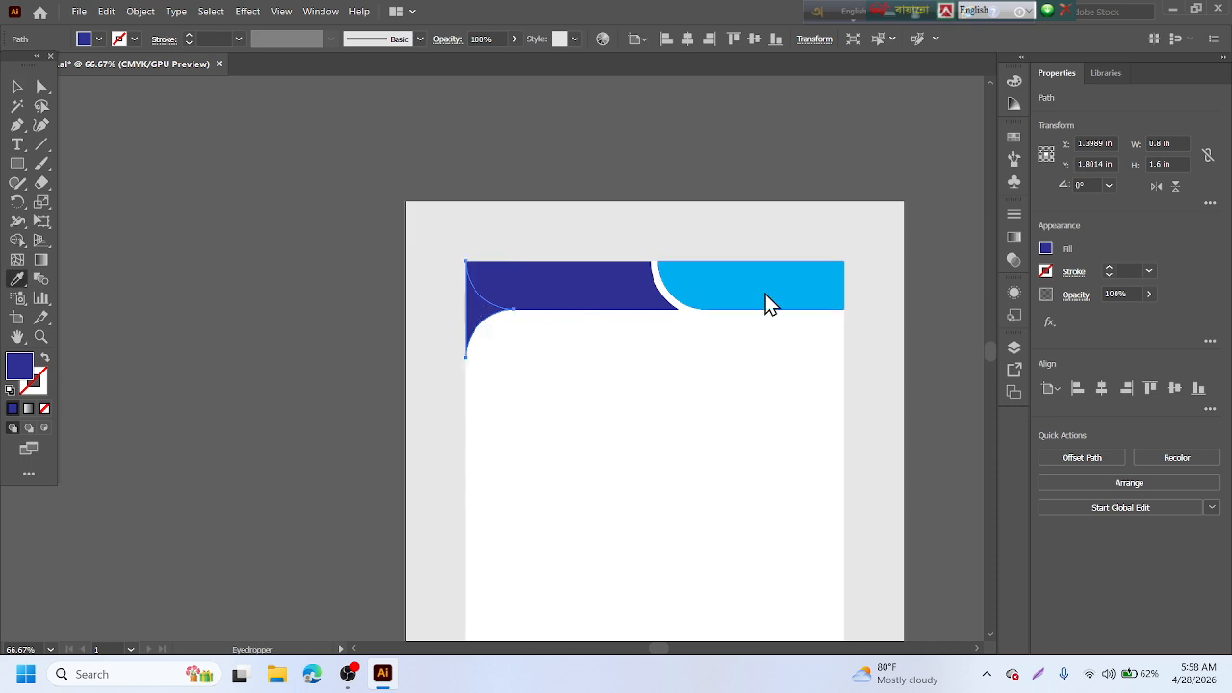
{"action": "left_click", "coordinate": [782, 263]}
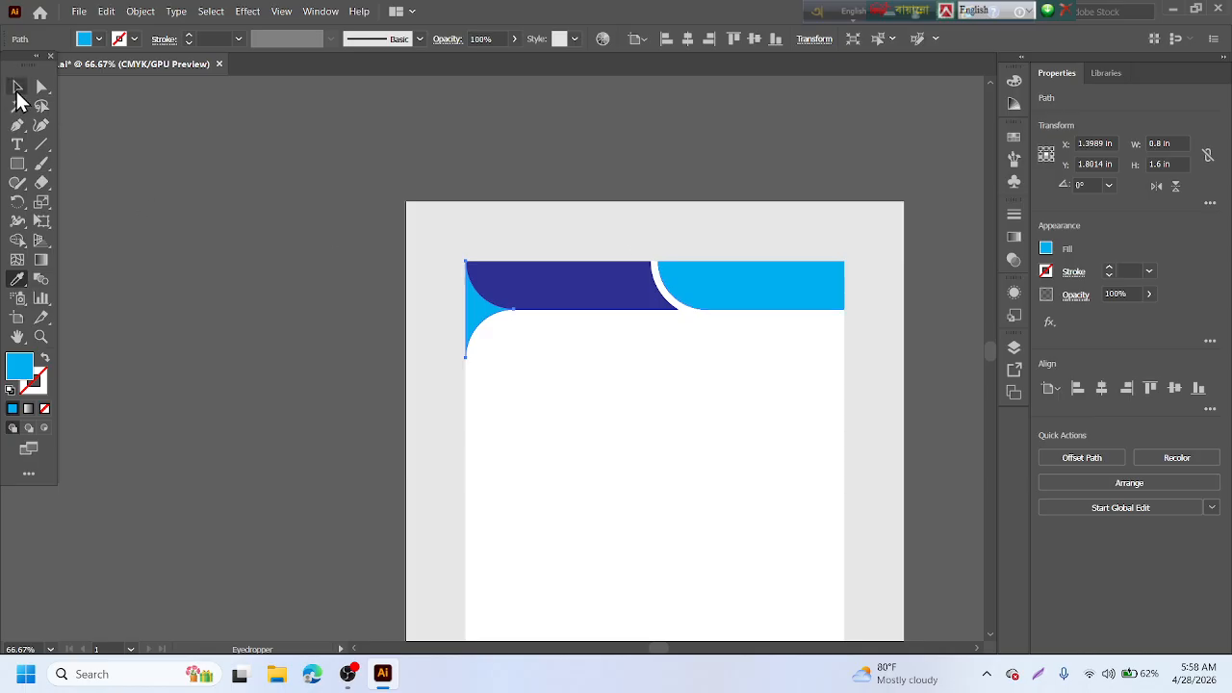
{"action": "left_click", "coordinate": [17, 89]}
{"action": "left_click", "coordinate": [163, 317]}
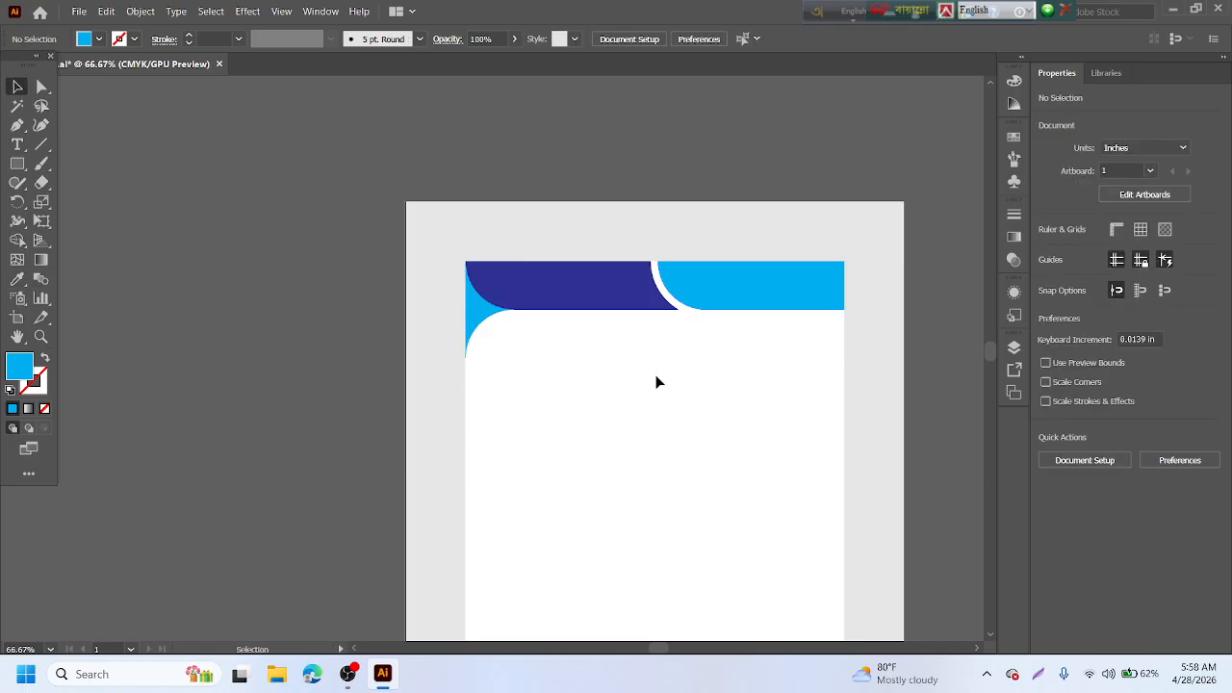
- Save the document with the finished header shapes
{"action": "left_click_drag", "start_coordinate": [663, 404], "coordinate": [453, 332]}
{"action": "key", "text": "ctrl"}
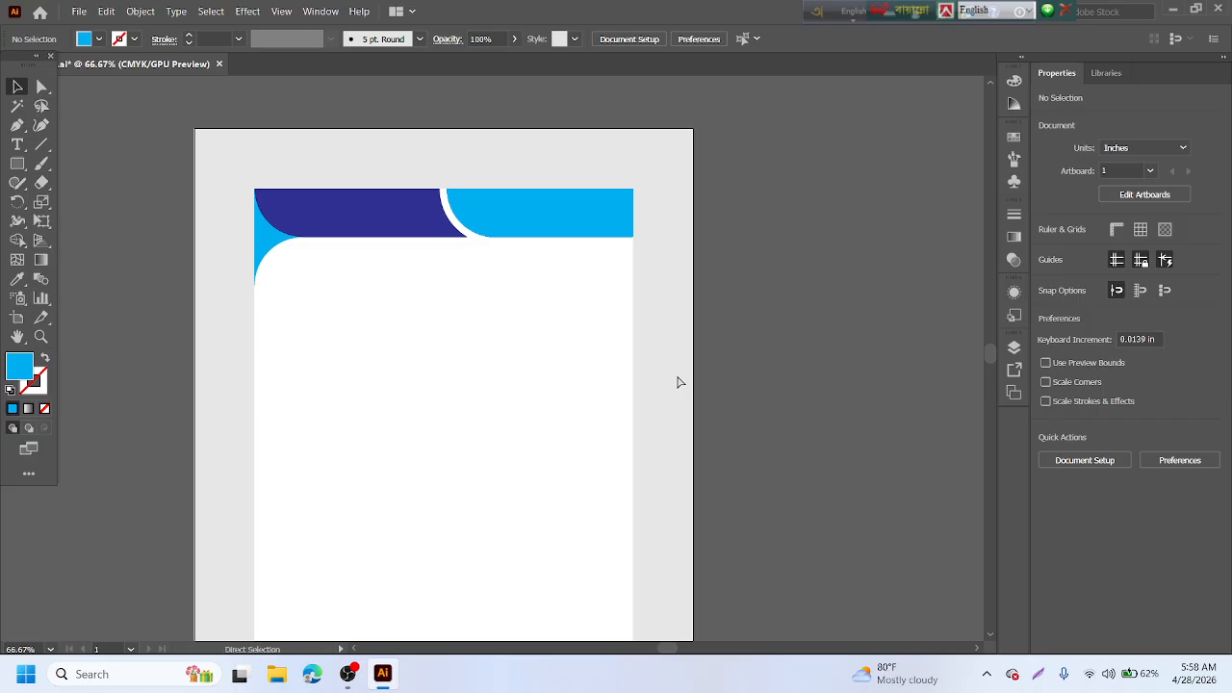
{"action": "scroll", "coordinate": [676, 377], "scroll_direction": "up", "scroll_amount": 2}
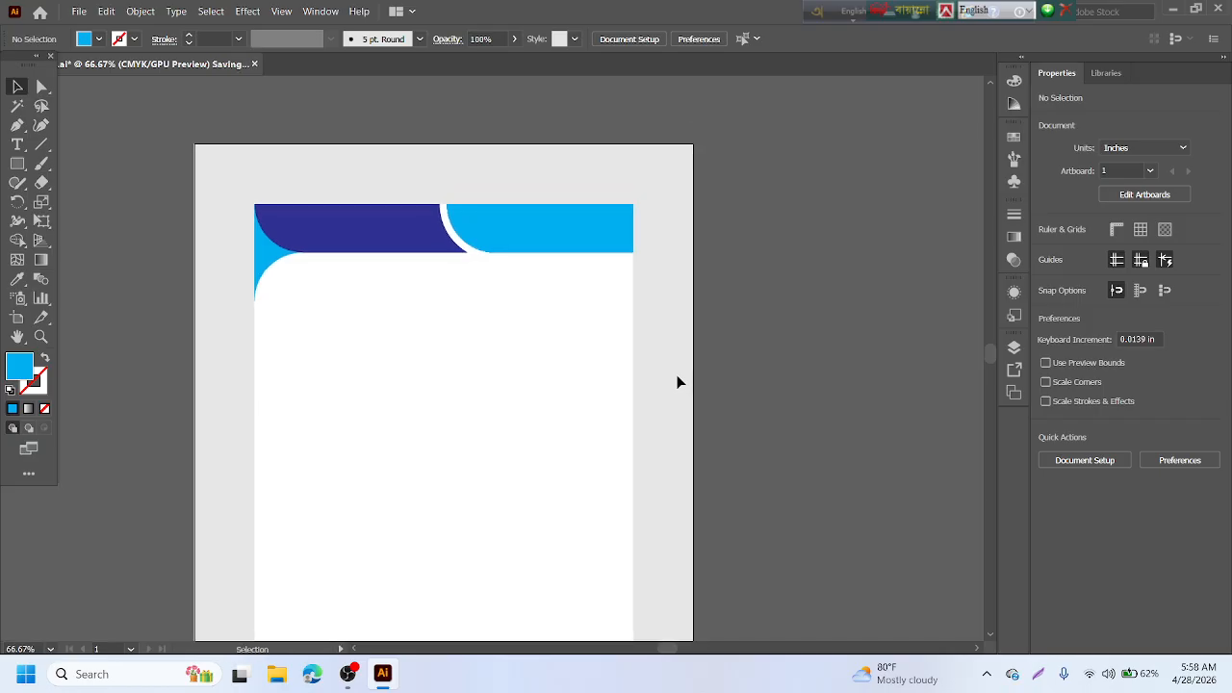
{"action": "scroll", "coordinate": [429, 340], "scroll_direction": "up", "scroll_amount": 2}
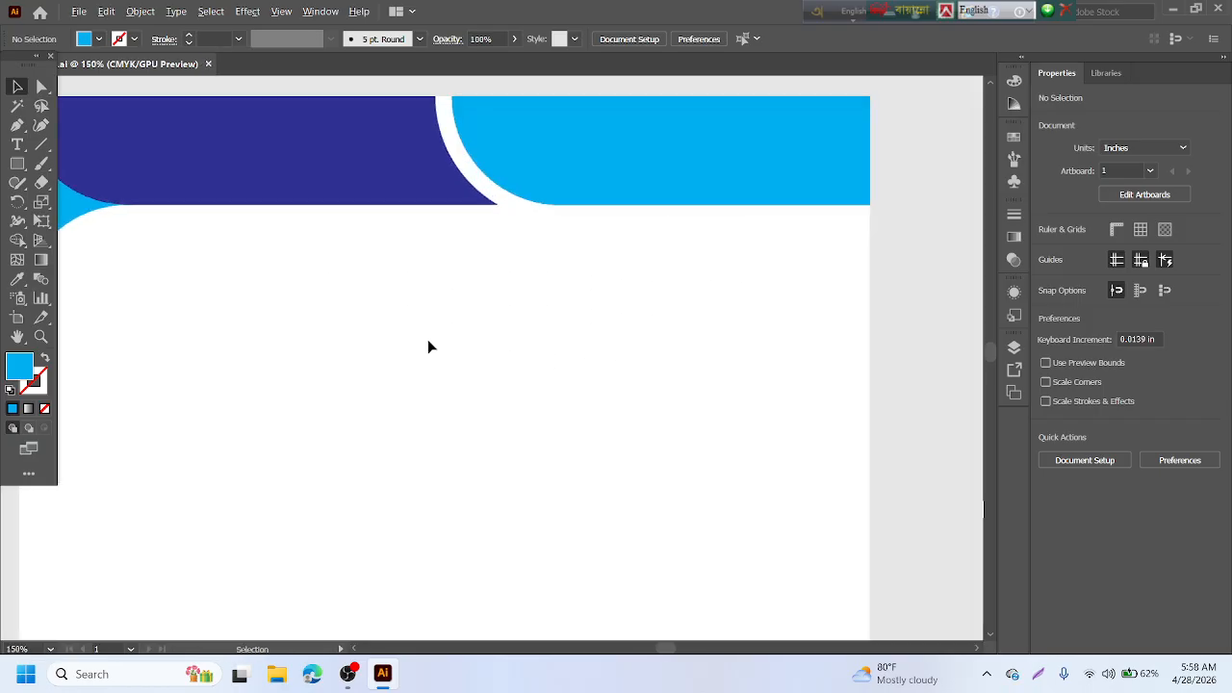
- Add the text "INVOICE" on the dark blue bar, replacing the placeholder text
{"action": "left_click_drag", "start_coordinate": [428, 341], "coordinate": [721, 546]}
{"action": "left_click_drag", "start_coordinate": [556, 364], "coordinate": [367, 278]}
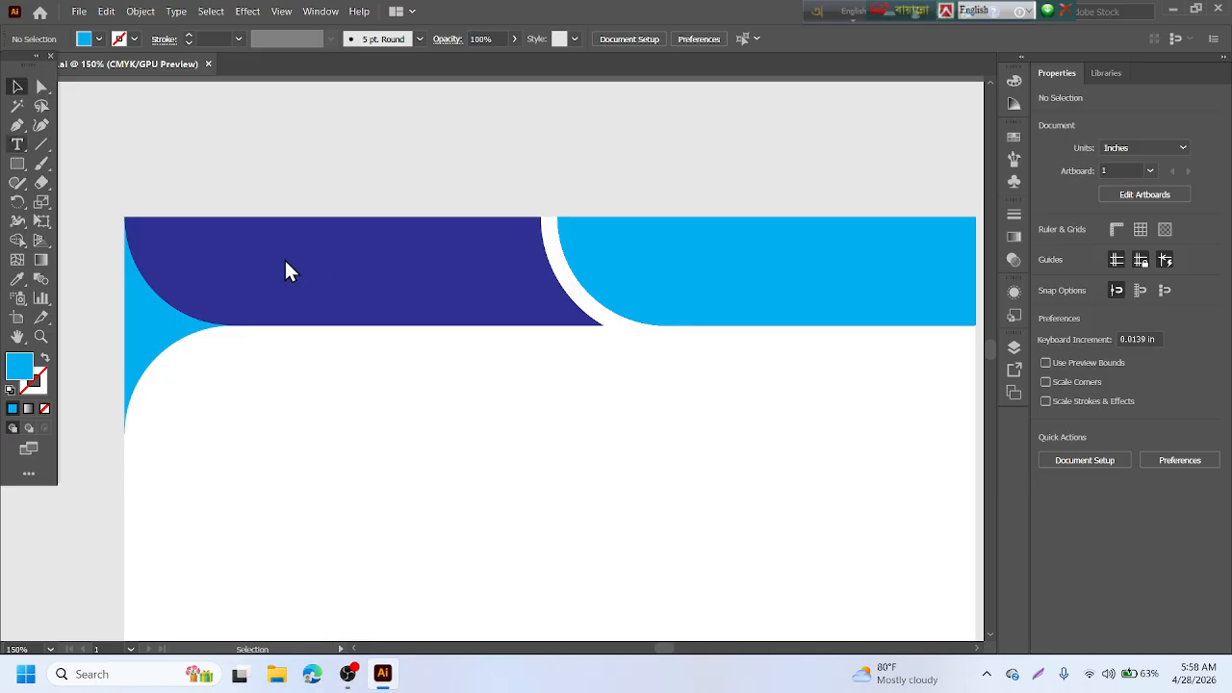
{"action": "left_click", "coordinate": [17, 146]}
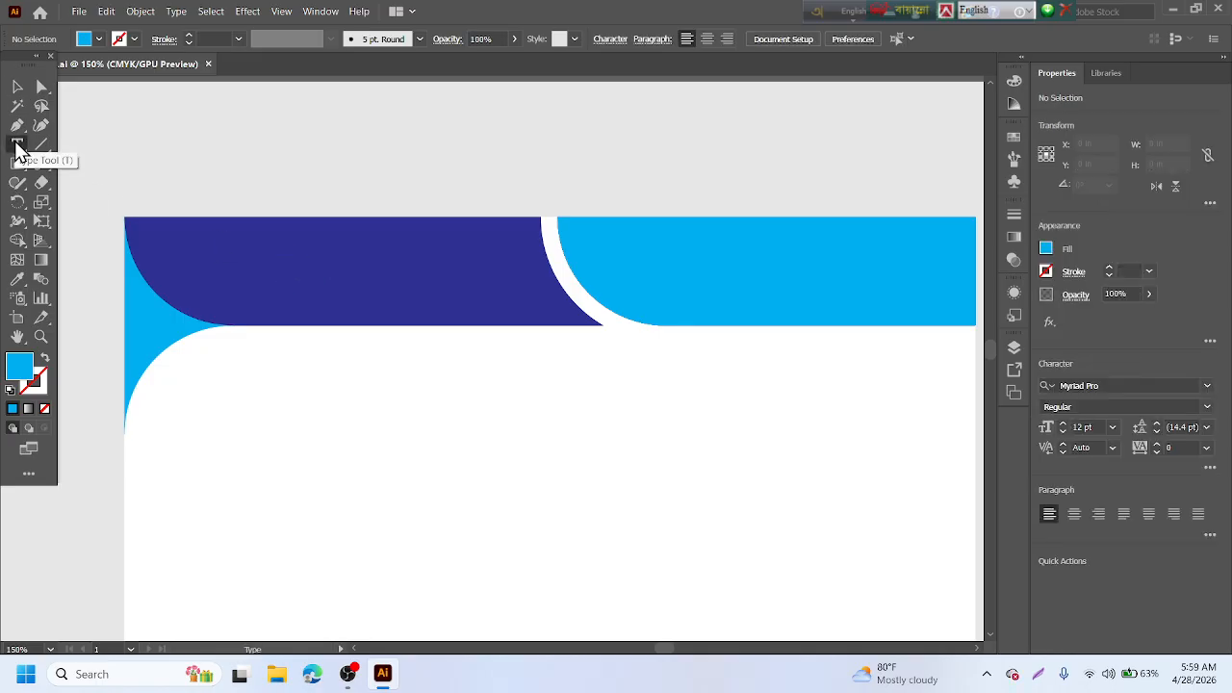
{"action": "left_click_drag", "start_coordinate": [242, 267], "coordinate": [244, 268]}
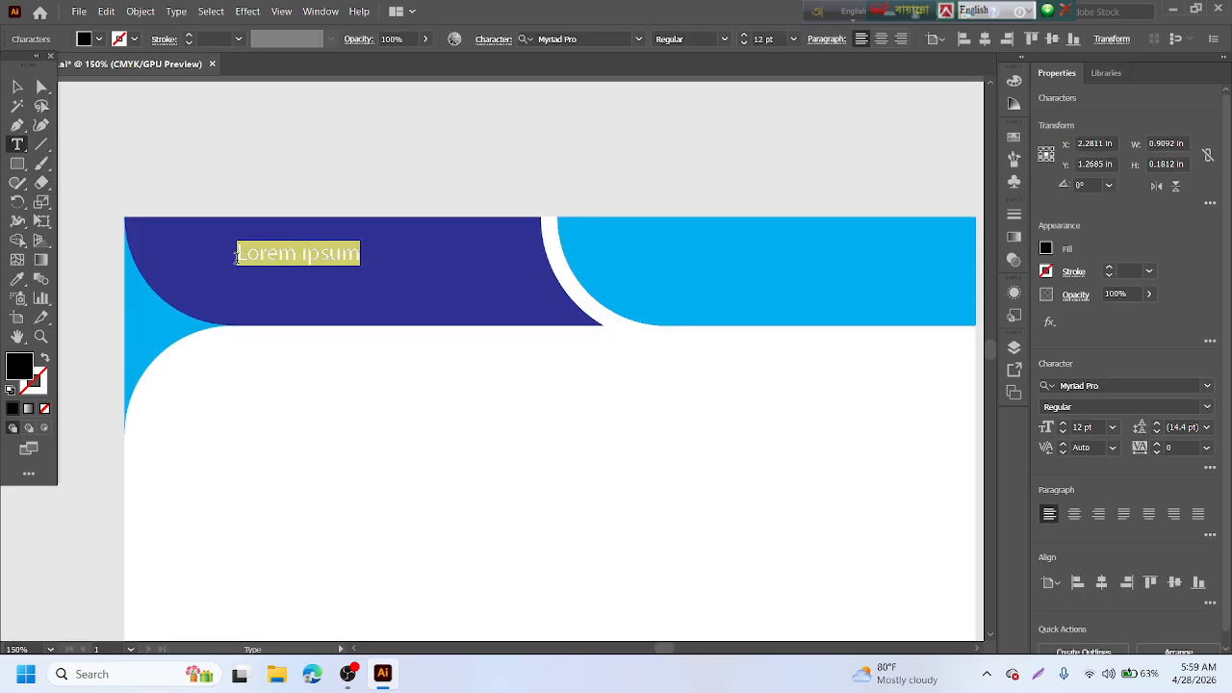
{"action": "key", "text": "BackSpace"}
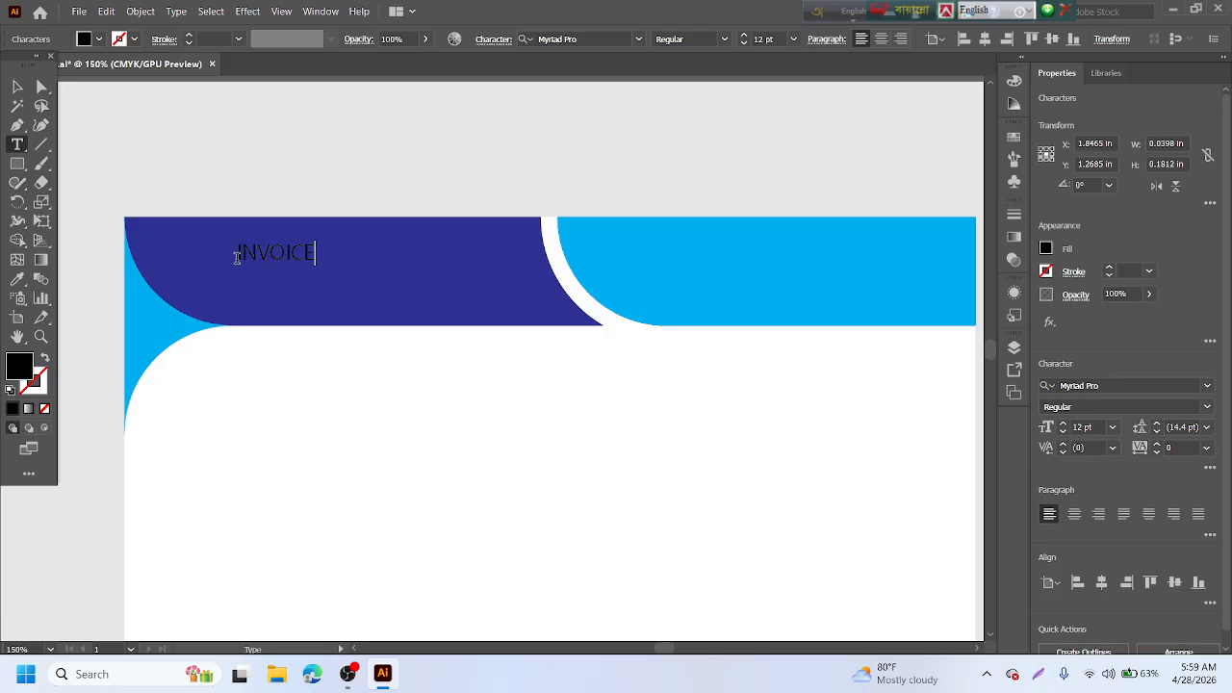
- Set the fill of the INVOICE text to white and deselect it
{"action": "double_click", "coordinate": [237, 257]}
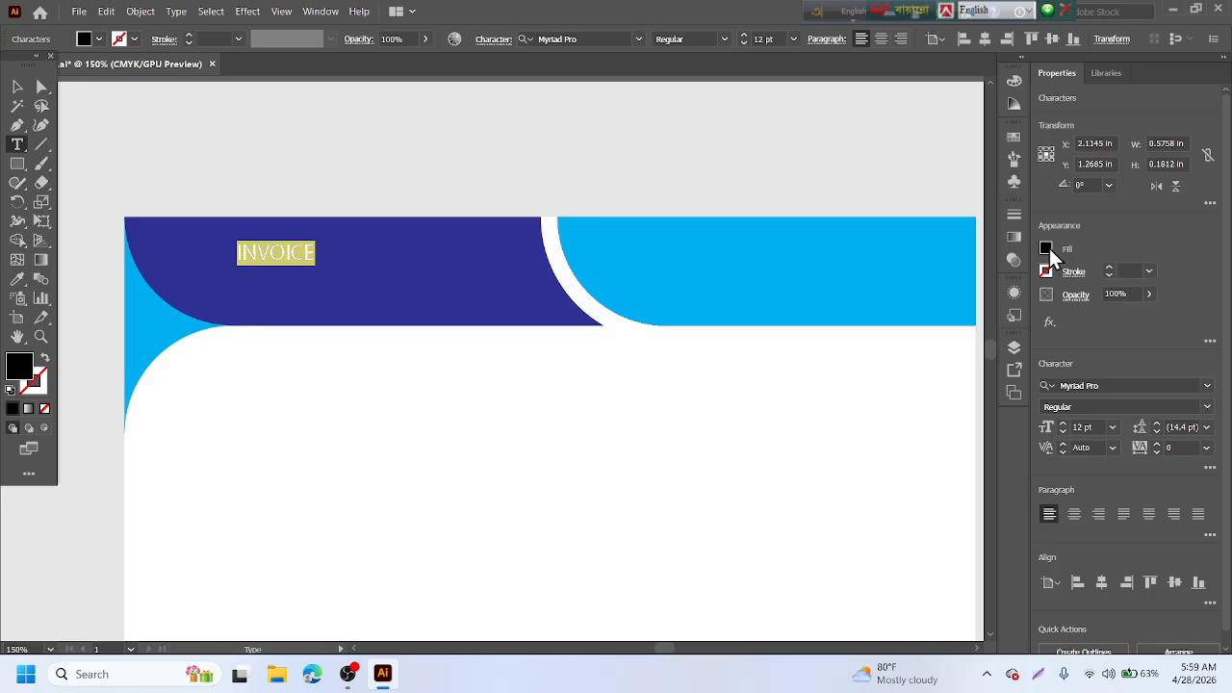
{"action": "left_click", "coordinate": [1047, 249]}
{"action": "left_click", "coordinate": [893, 308]}
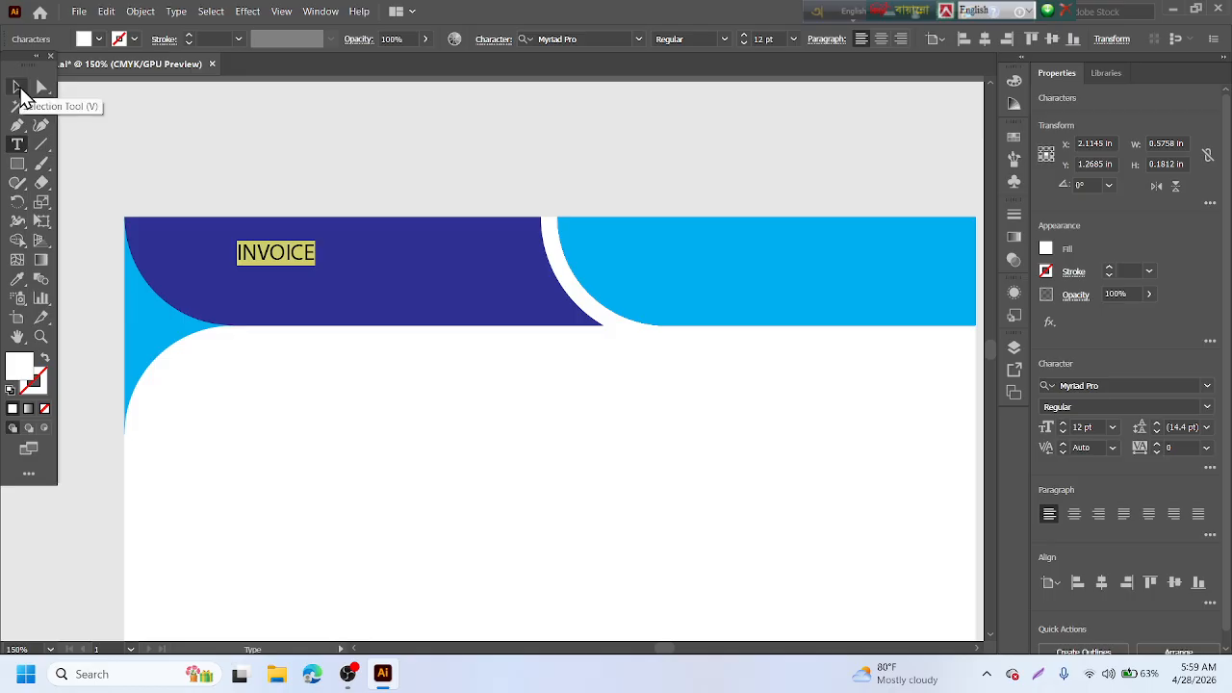
{"action": "left_click", "coordinate": [19, 88]}
{"action": "left_click", "coordinate": [275, 435]}
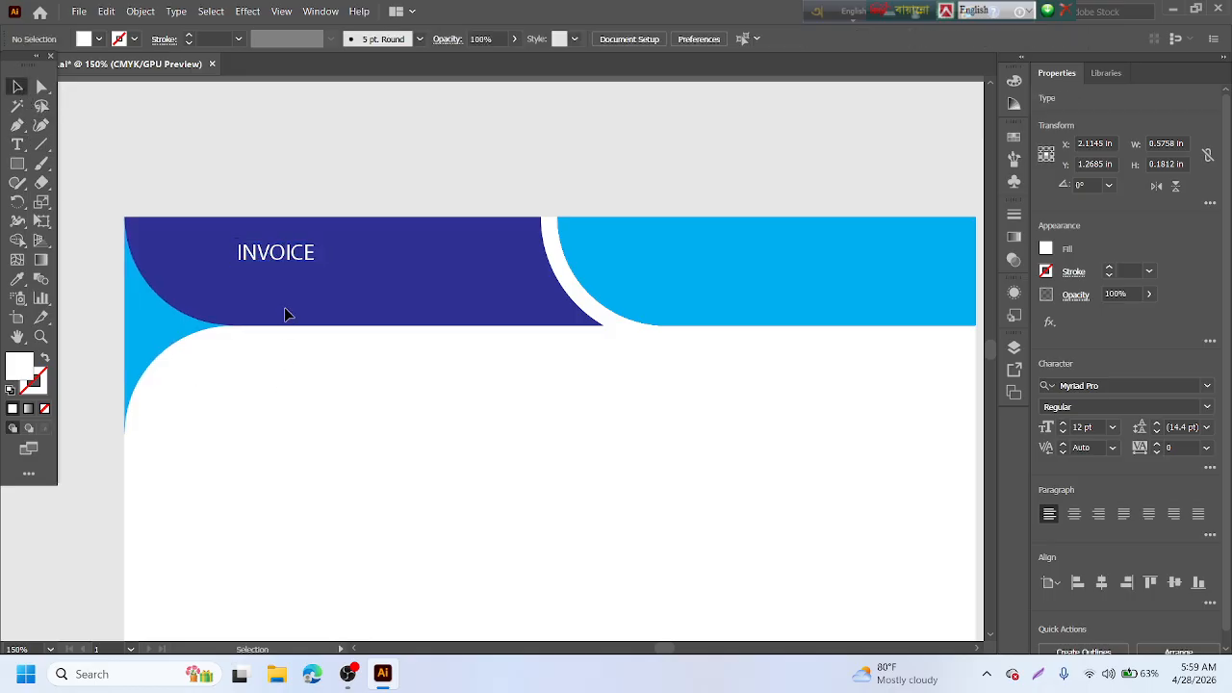
- Increase the font size of the INVOICE text to 30 pt
{"action": "left_click", "coordinate": [286, 253]}
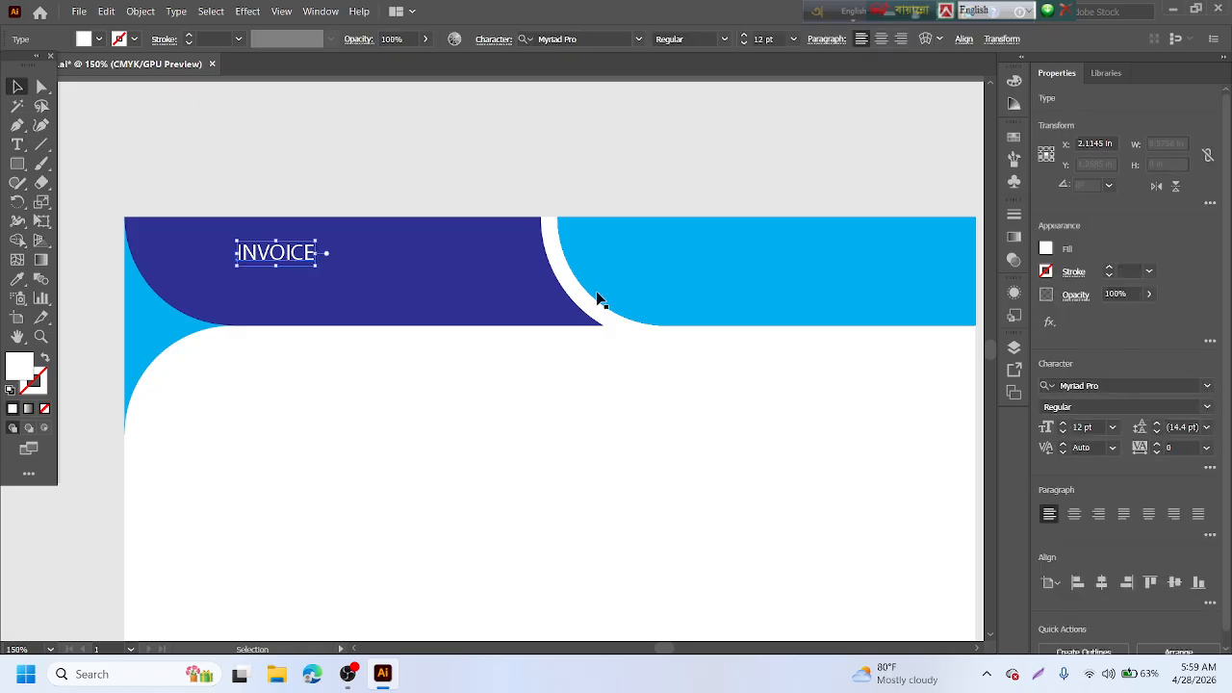
{"action": "left_click", "coordinate": [1111, 426]}
{"action": "left_click", "coordinate": [1065, 425]}
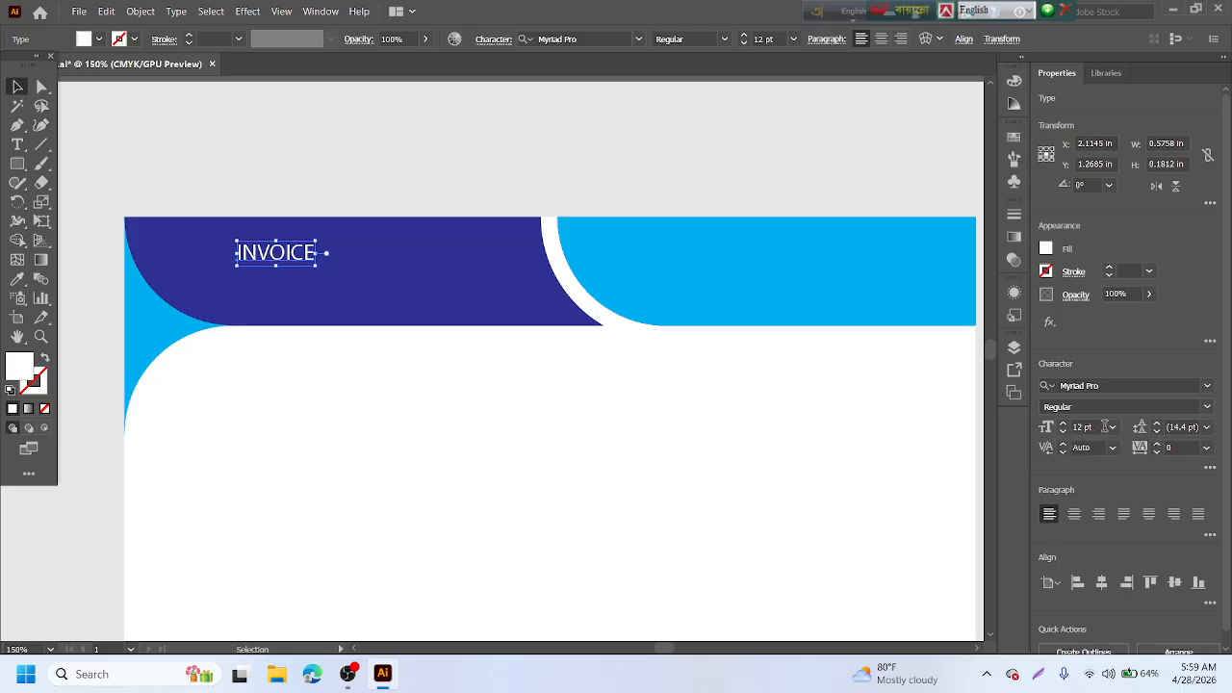
{"action": "left_click", "coordinate": [1082, 427]}
{"action": "left_click", "coordinate": [1063, 423]}
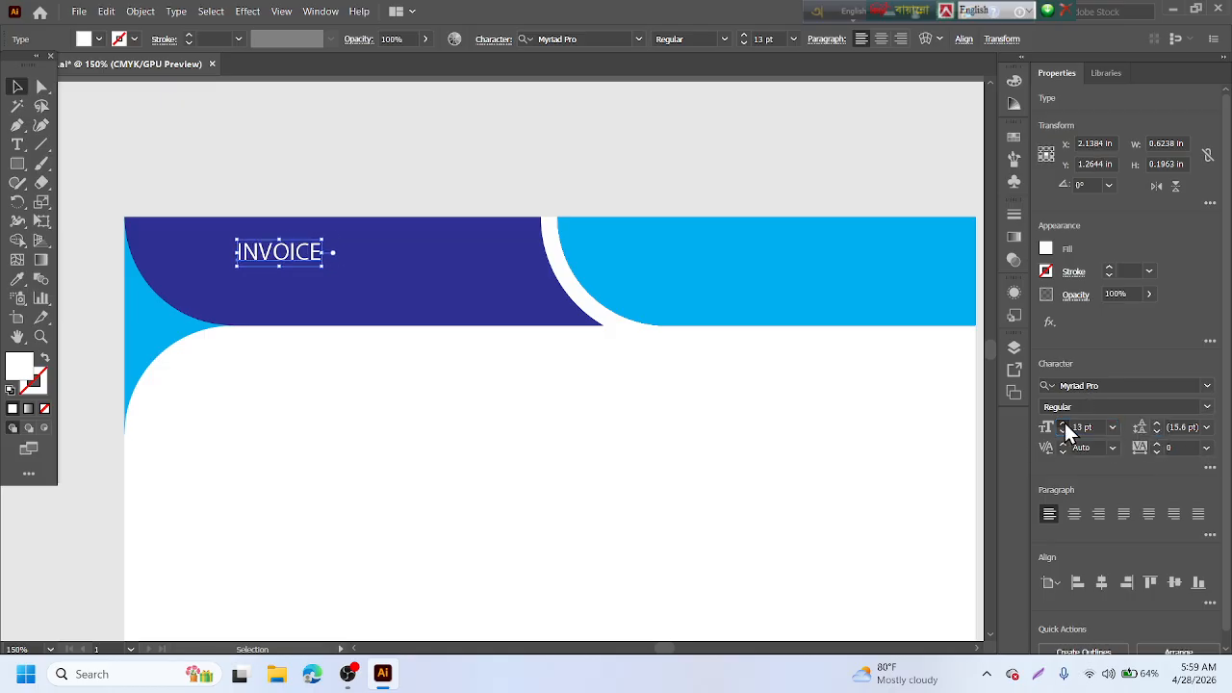
{"action": "left_click_drag", "start_coordinate": [1064, 423], "coordinate": [1064, 422]}
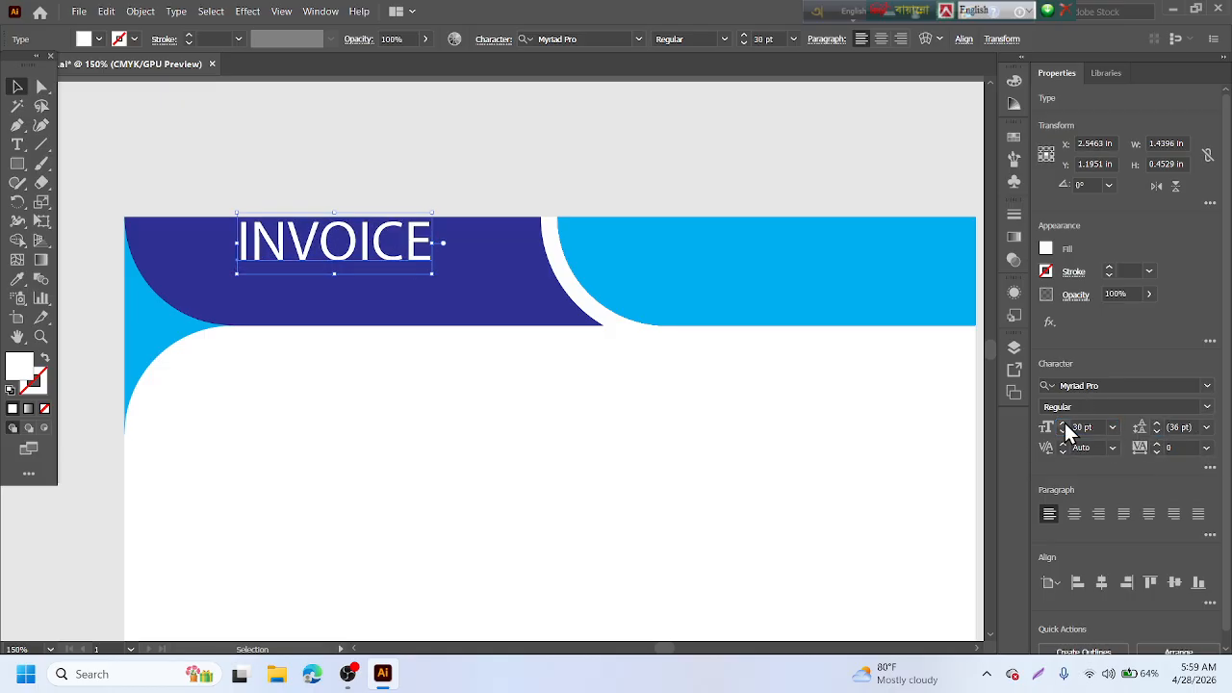
- Reposition the INVOICE title so it sits roughly centred on the dark blue bar, and deselect it
{"action": "left_click", "coordinate": [345, 478]}
{"action": "left_click_drag", "start_coordinate": [352, 256], "coordinate": [372, 272]}
{"action": "left_click", "coordinate": [424, 356]}
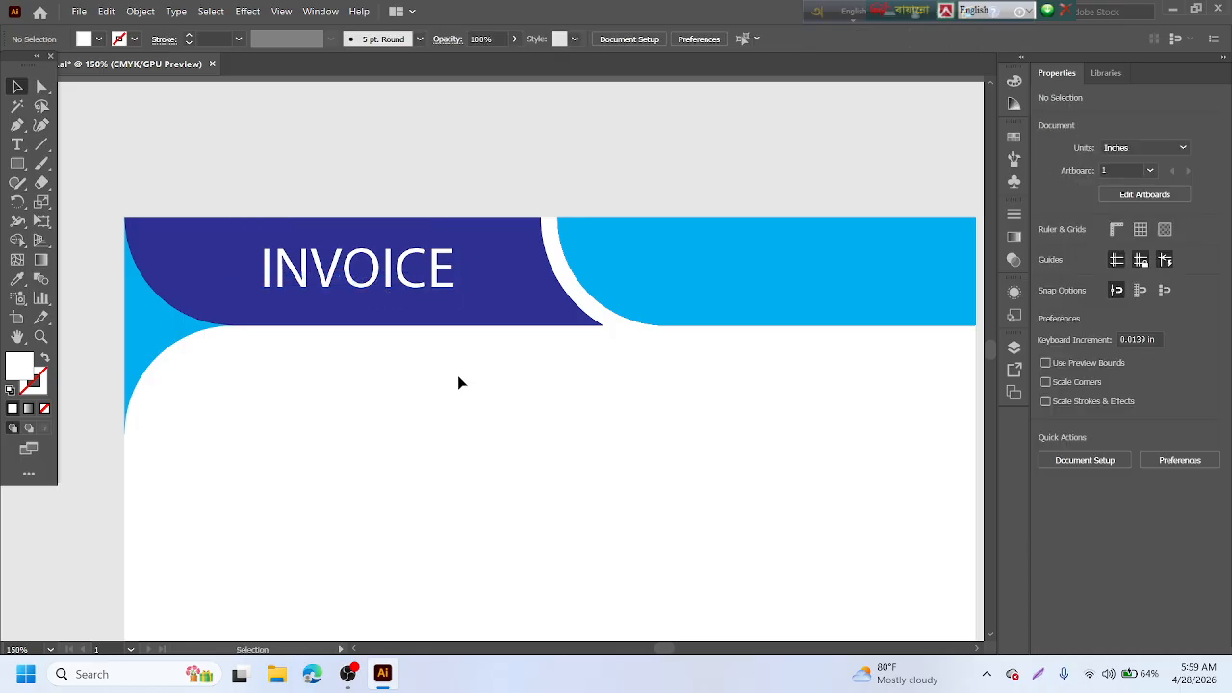
{"action": "left_click", "coordinate": [426, 292]}
{"action": "left_click", "coordinate": [450, 418]}
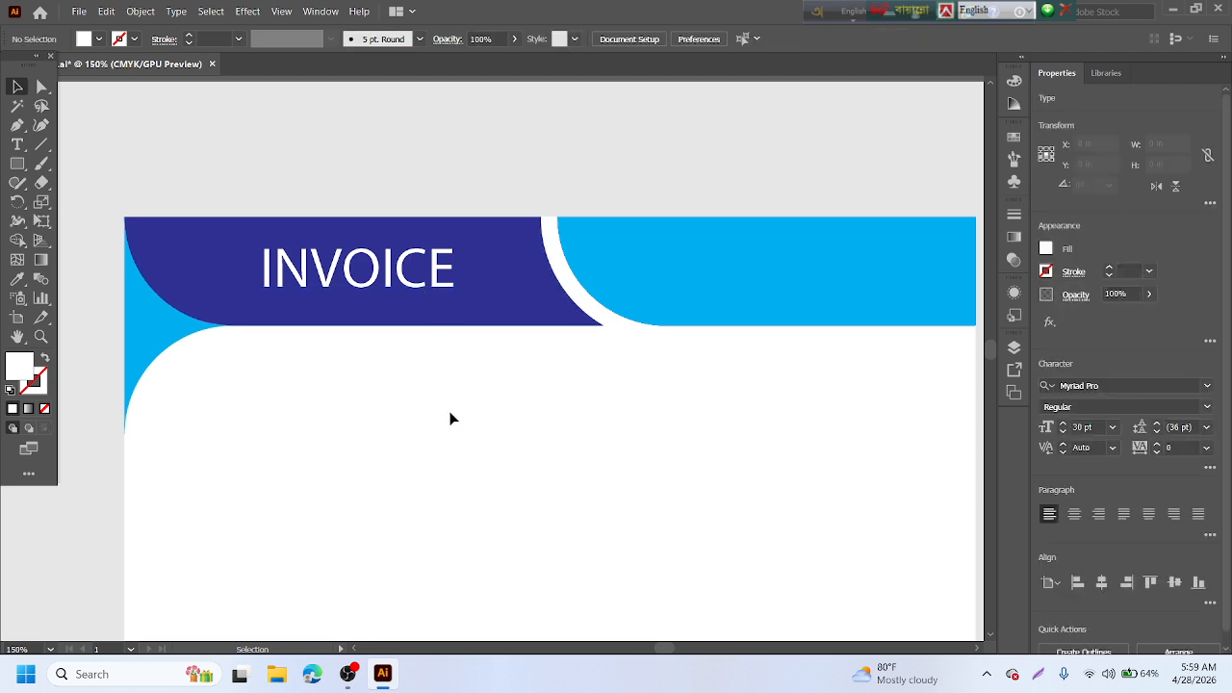
{"action": "scroll", "coordinate": [450, 414], "scroll_direction": "down", "scroll_amount": 1}
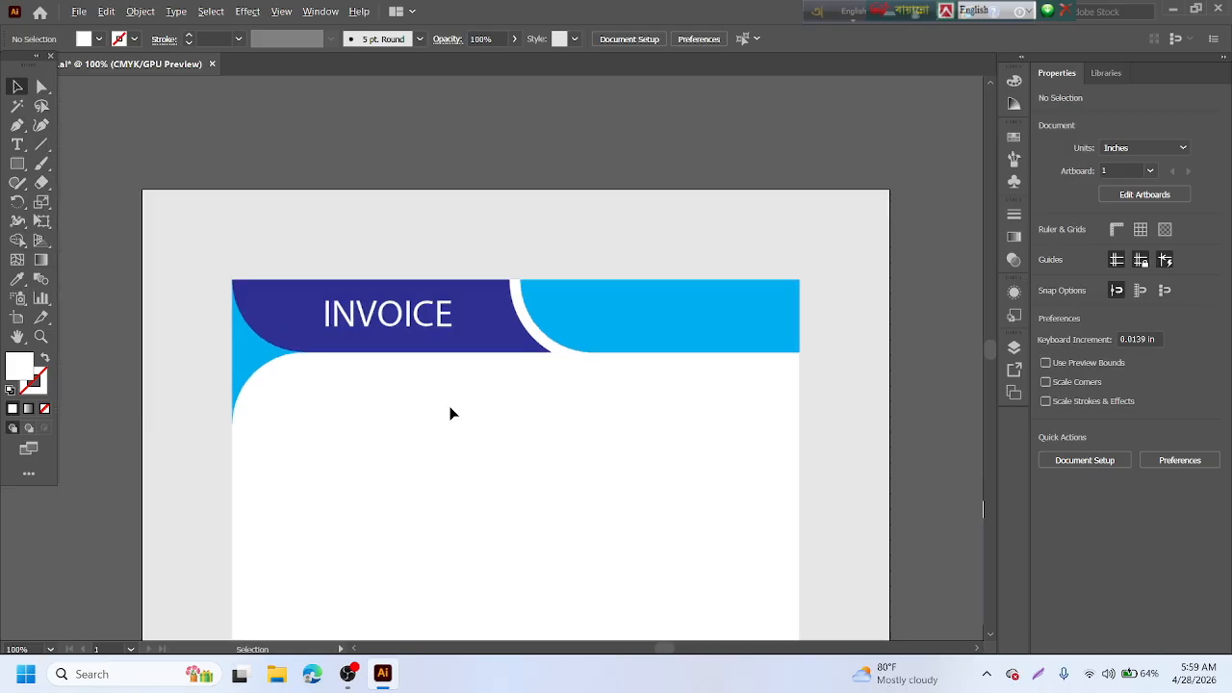
{"action": "left_click_drag", "start_coordinate": [750, 419], "coordinate": [696, 396]}
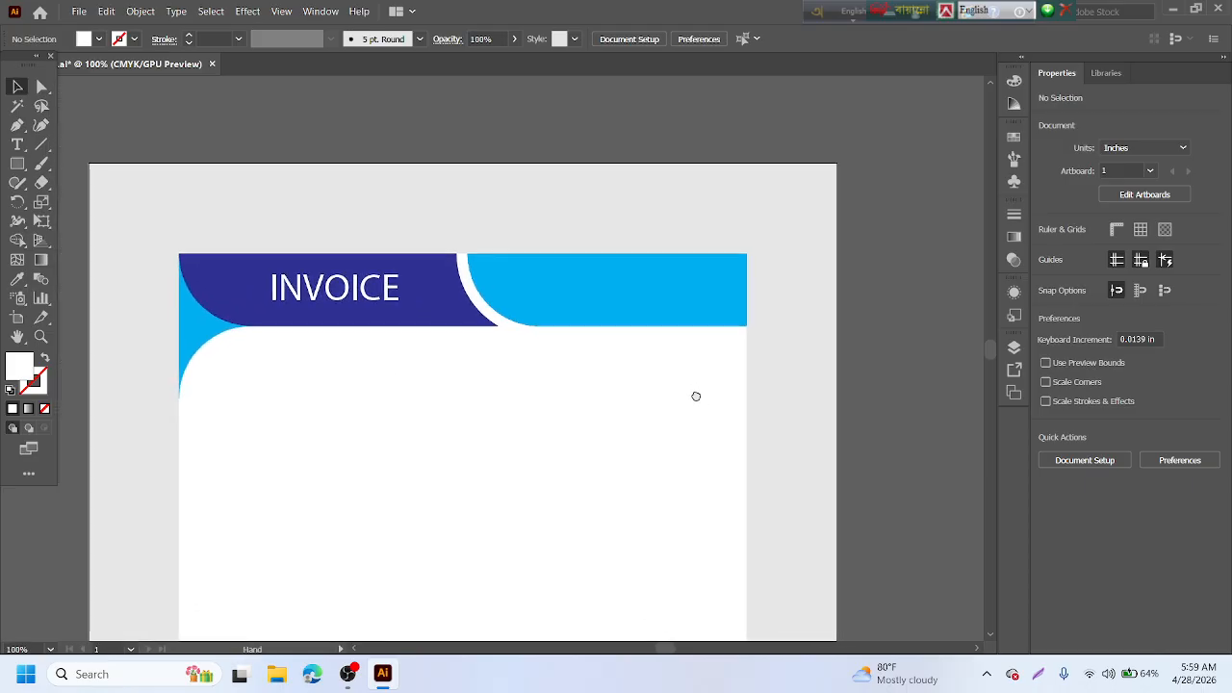
{"action": "left_click", "coordinate": [640, 278]}
{"action": "left_click", "coordinate": [655, 435]}
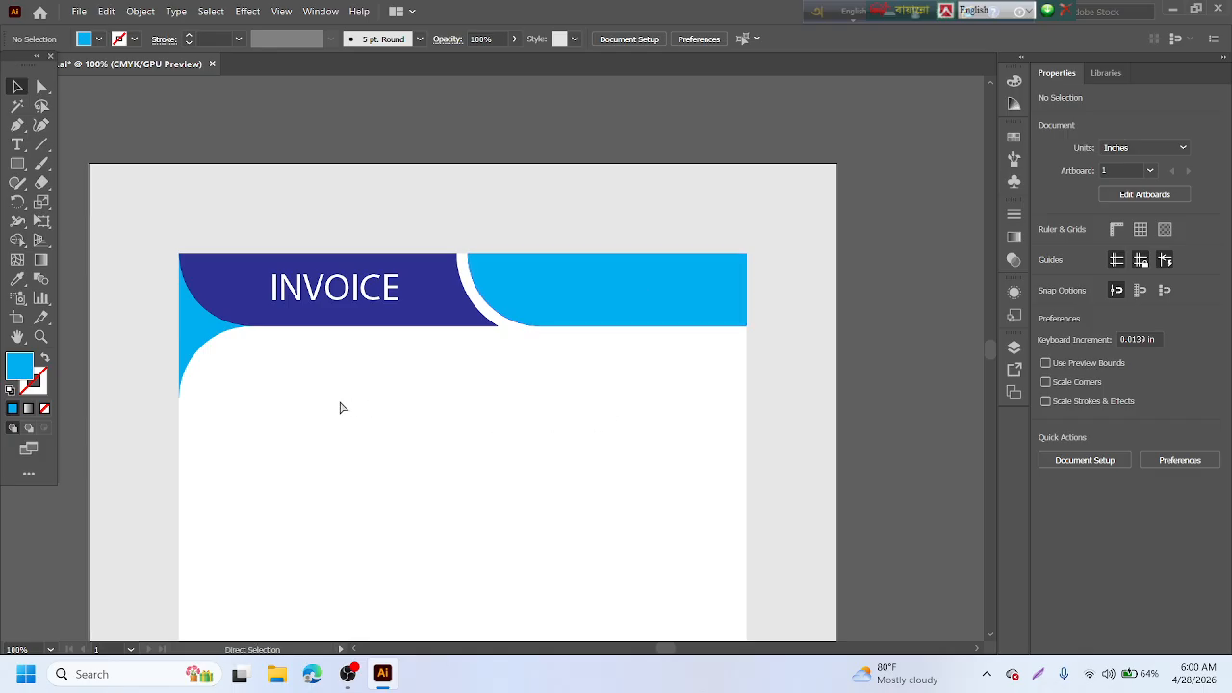
{"action": "left_click", "coordinate": [208, 338]}
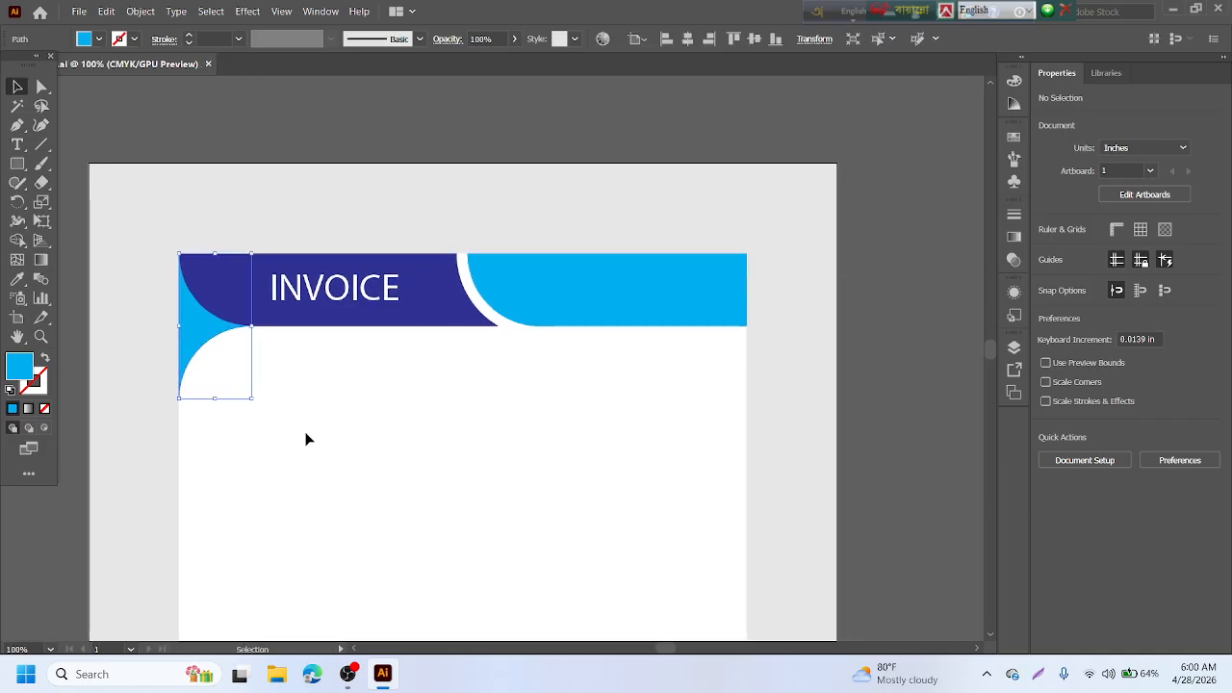
{"action": "left_click", "coordinate": [306, 435]}
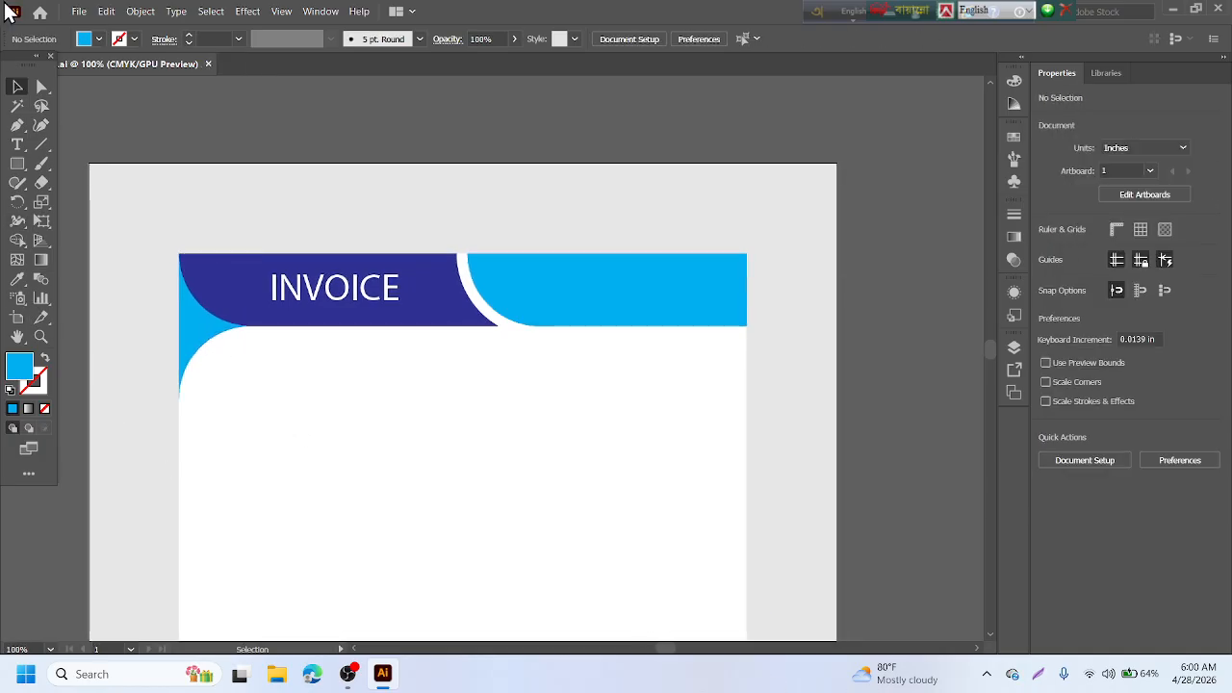
- Add the text line "Invoice to," on the white area below the dark blue bar and start a new line
{"action": "left_click", "coordinate": [16, 144]}
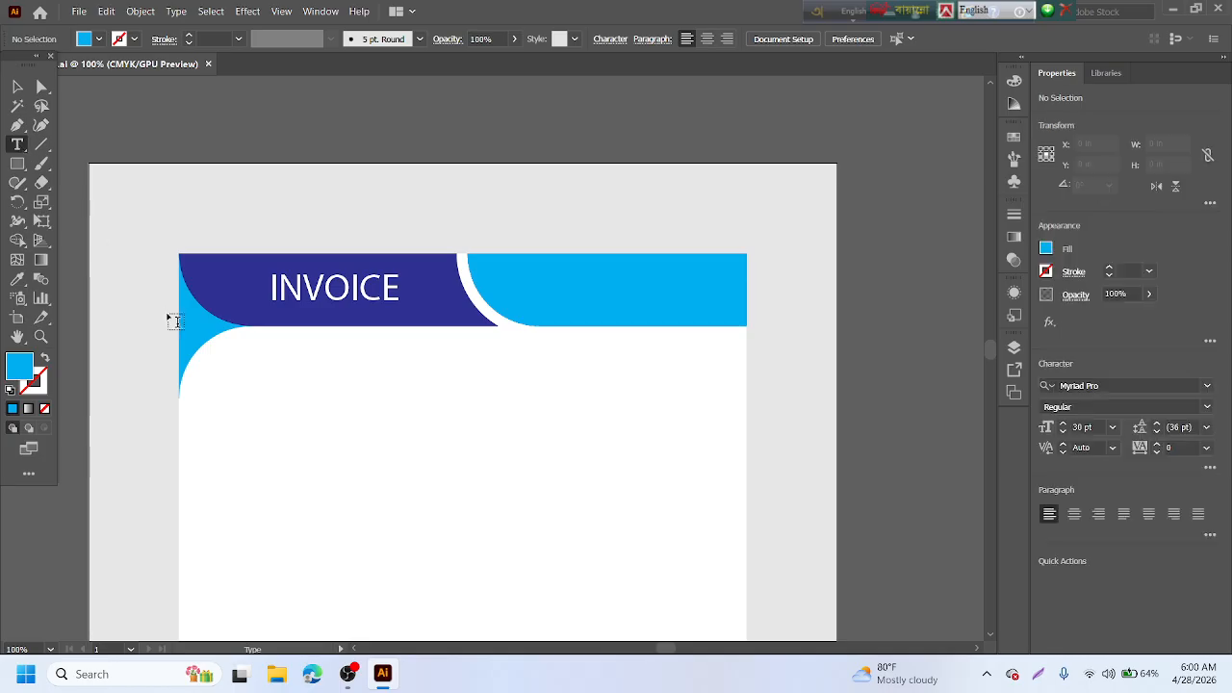
{"action": "scroll", "coordinate": [220, 363], "scroll_direction": "down", "scroll_amount": 4}
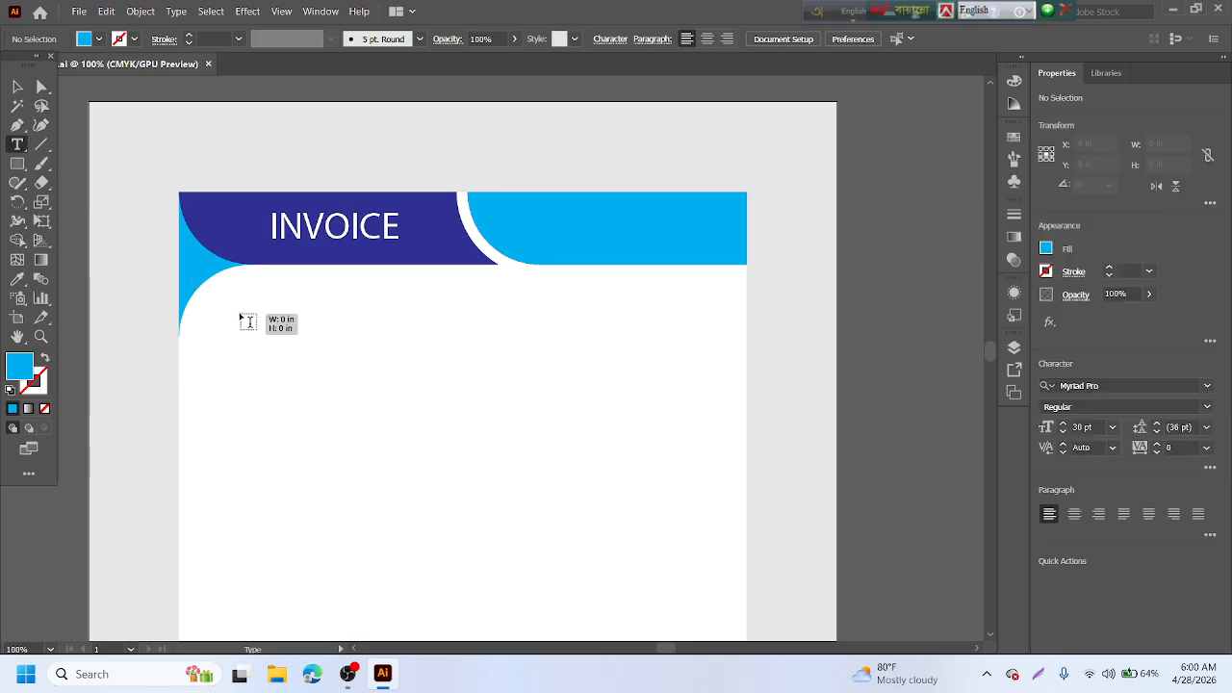
{"action": "left_click", "coordinate": [240, 321]}
{"action": "type", "text": "Invoi"}
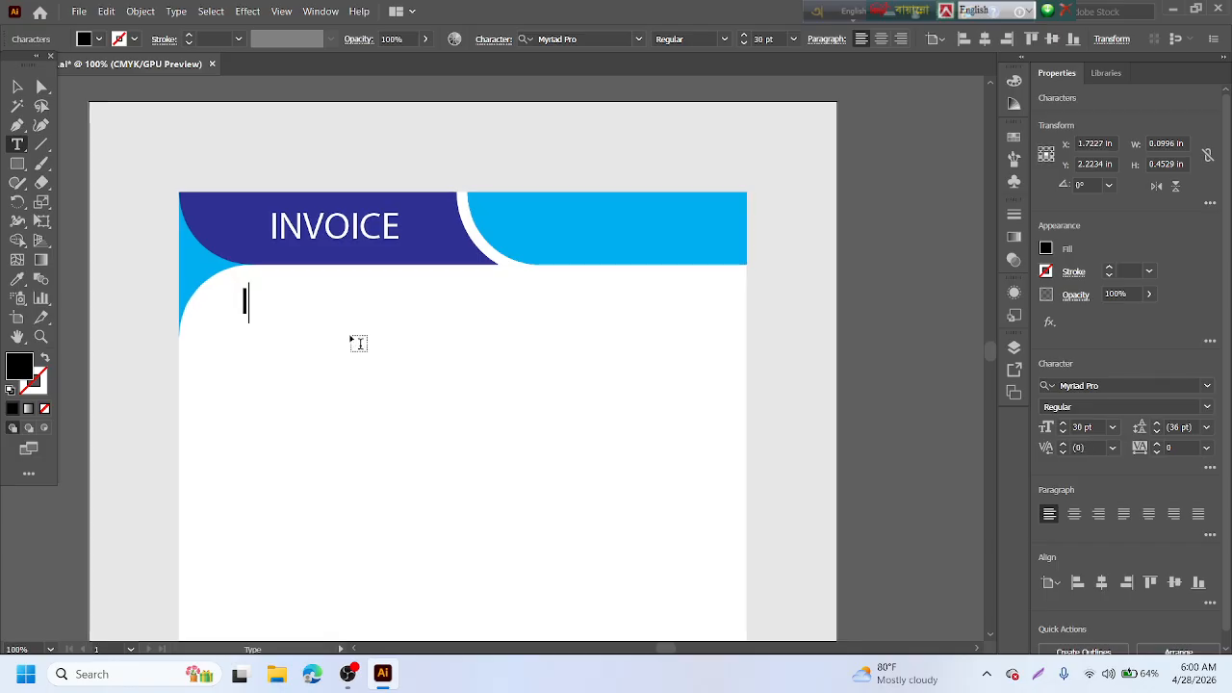
{"action": "type", "text": "ce "}
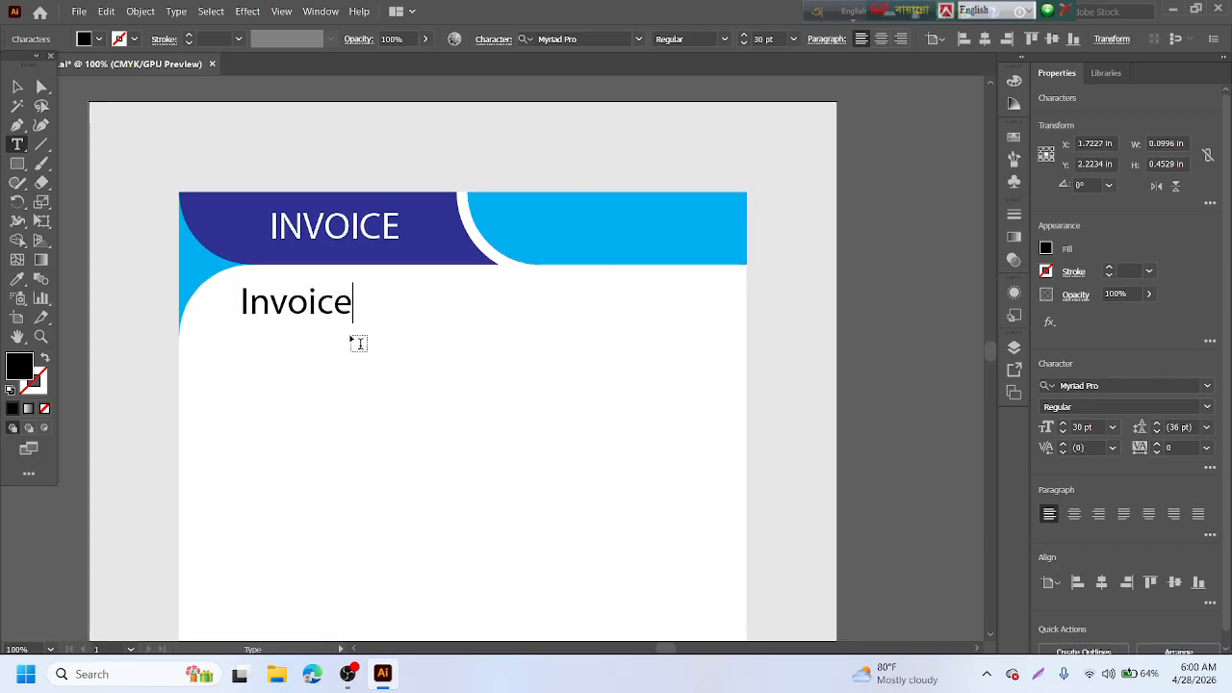
{"action": "type", "text": "to."}
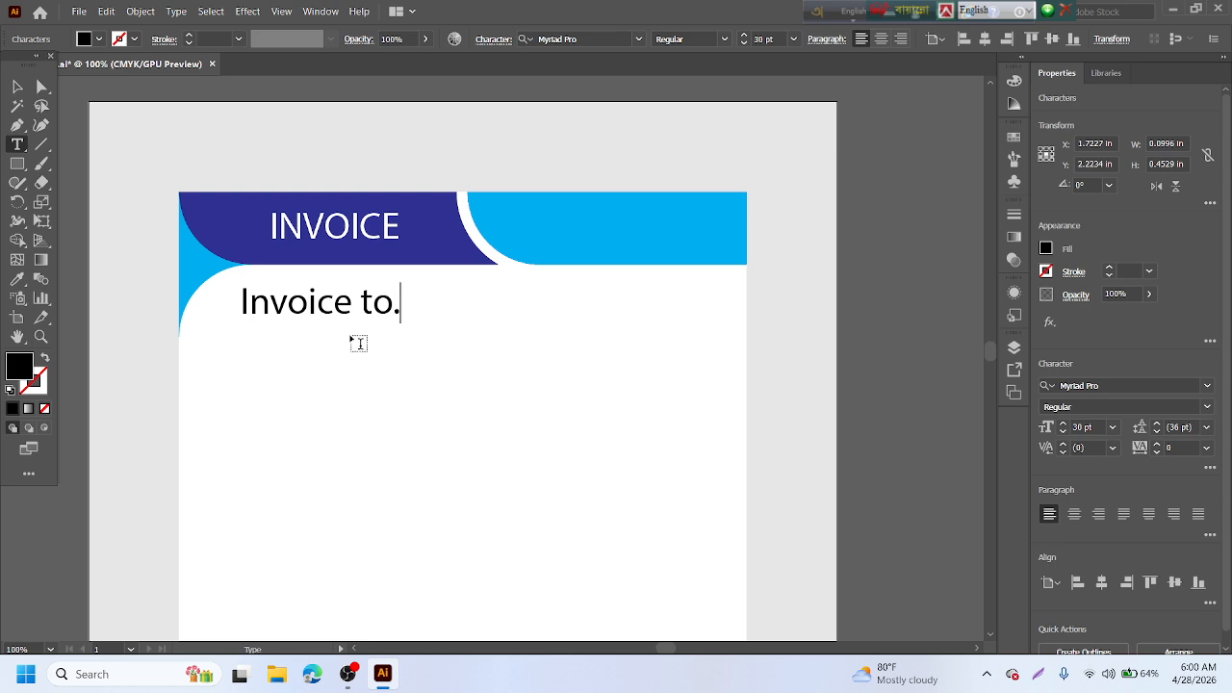
{"action": "type", "text": ",m"}
{"action": "key", "text": "BackSpace"}
{"action": "key", "text": "BackSpace"}
{"action": "key", "text": "Return"}
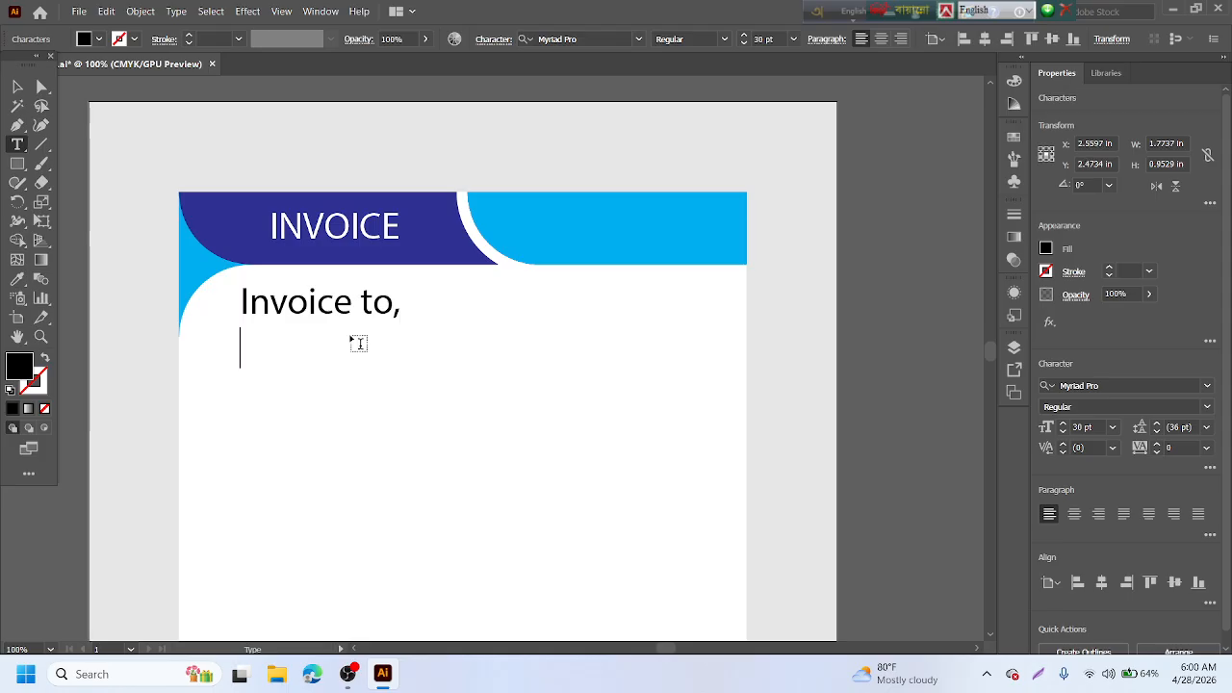
{"action": "type", "text": "Name"}
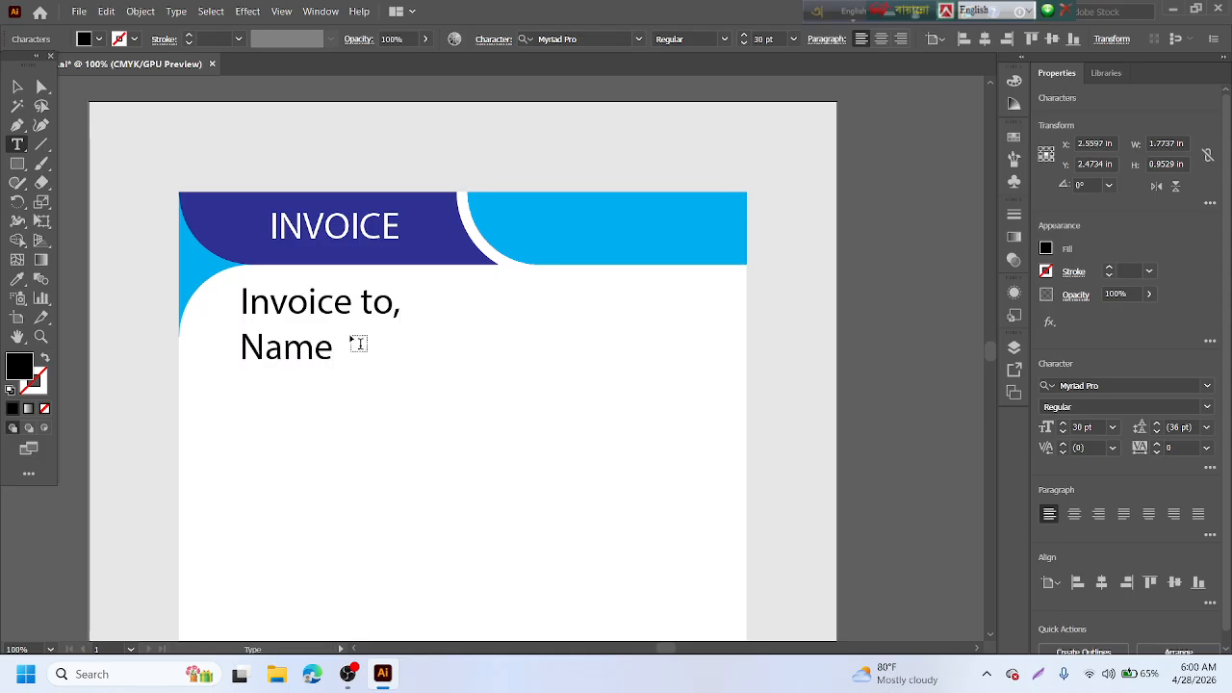
{"action": "key", "text": "BackSpace"}
{"action": "key", "text": "BackSpace"}
{"action": "key", "text": "BackSpace"}
{"action": "key", "text": "BackSpace"}
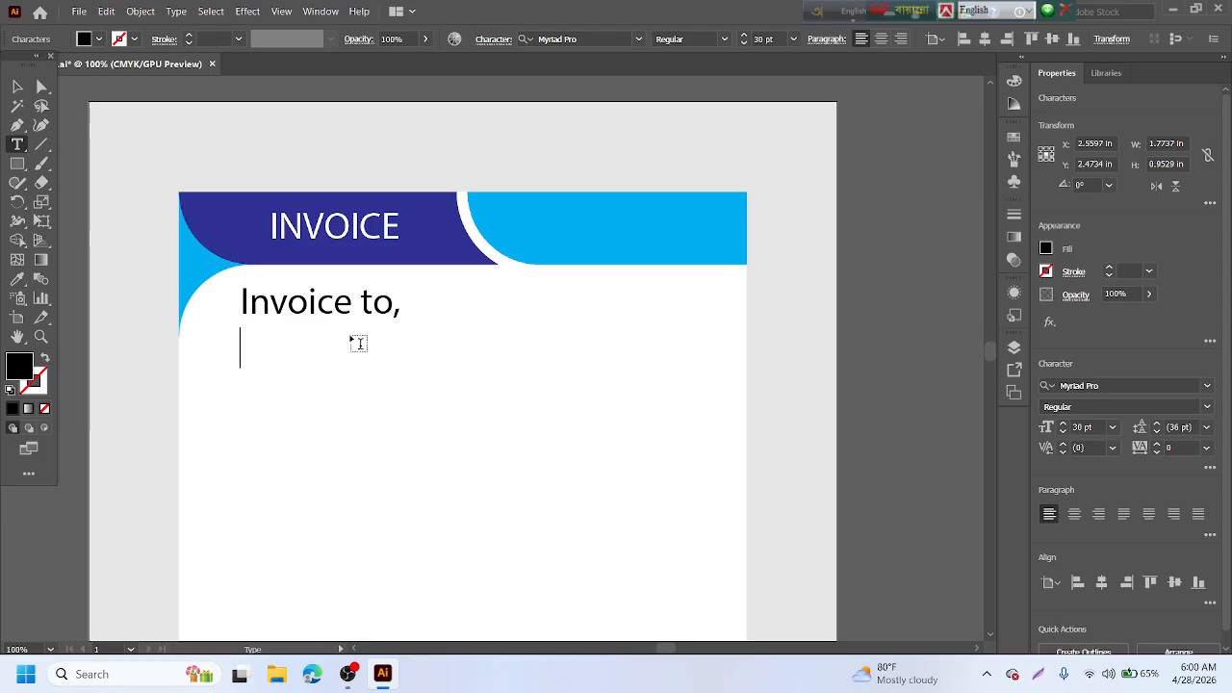
- Enter the customer's name with the title "Mr." on the line below "Invoice to,"
{"action": "type", "text": "MD"}
{"action": "key", "text": "BackSpace"}
{"action": "type", "text": "r. "}
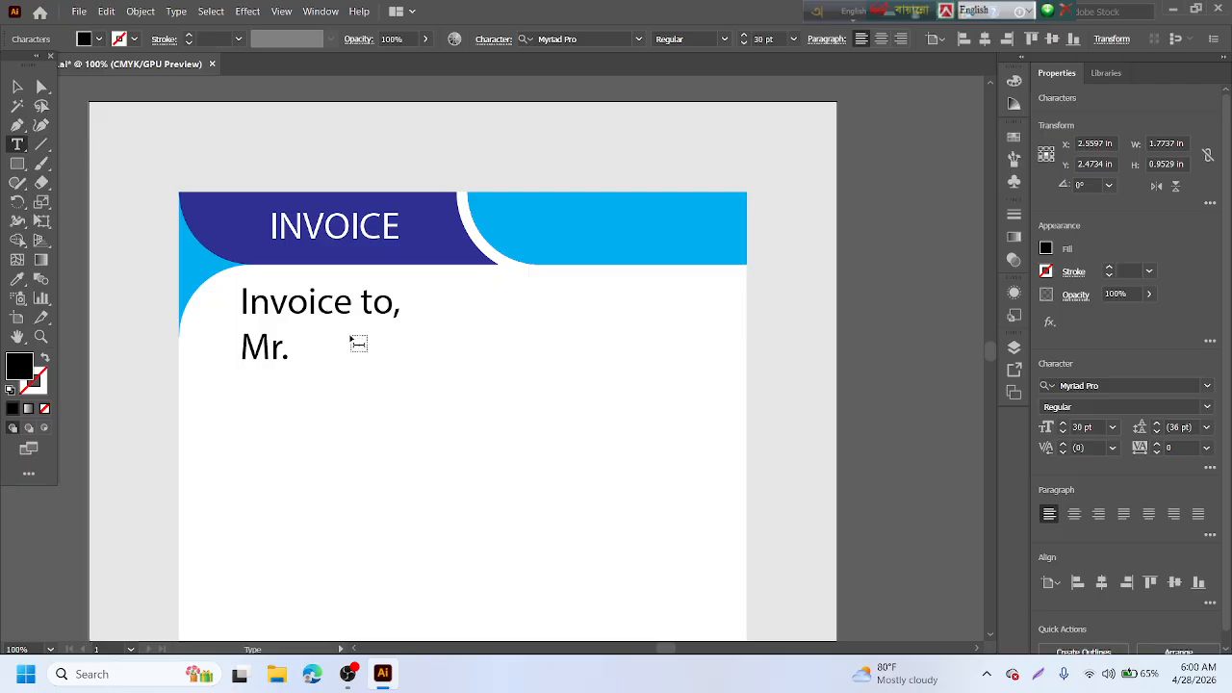
{"action": "type", "text": "Kabul"}
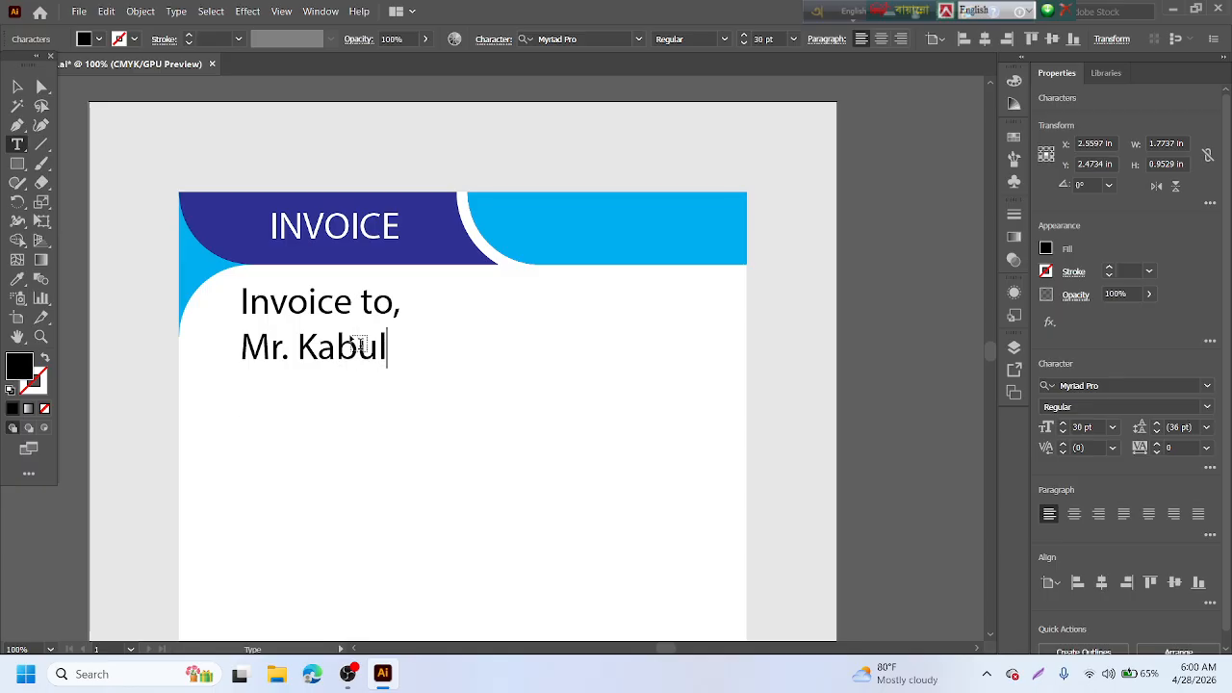
- Add a third line with the customer's postal address below the name
{"action": "key", "text": "Return"}
{"action": "type", "text": "11, SV"}
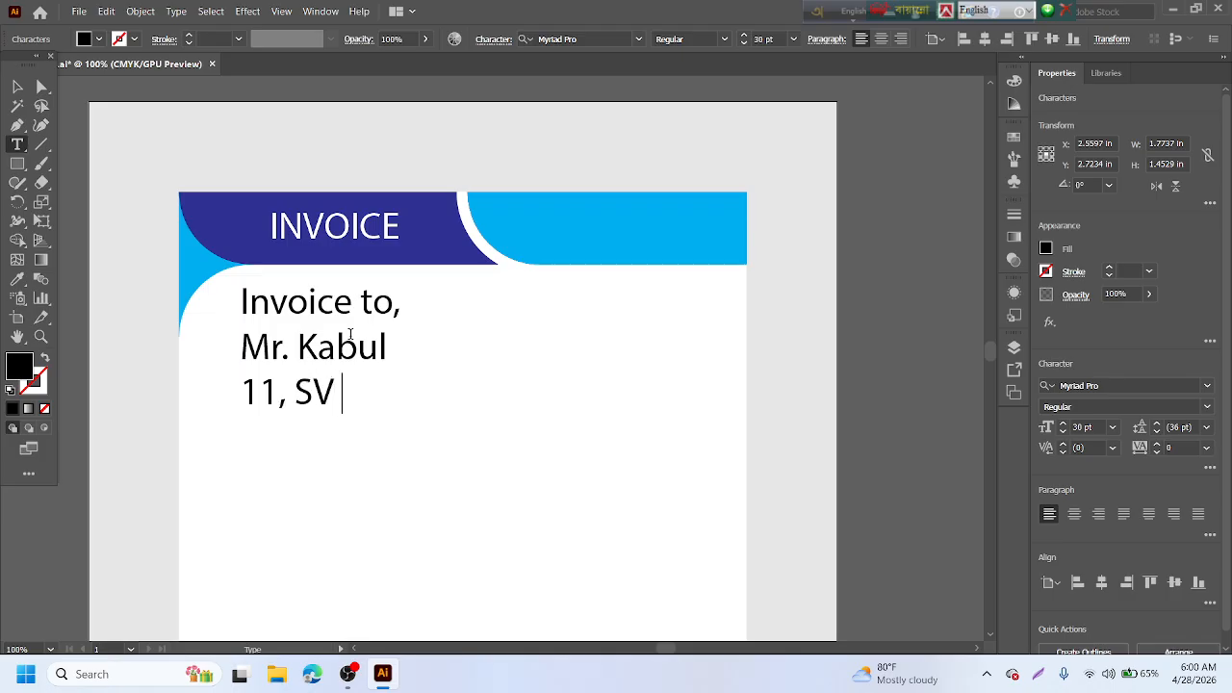
{"action": "key", "text": "BackSpace"}
{"action": "type", "text": "B Tower"}
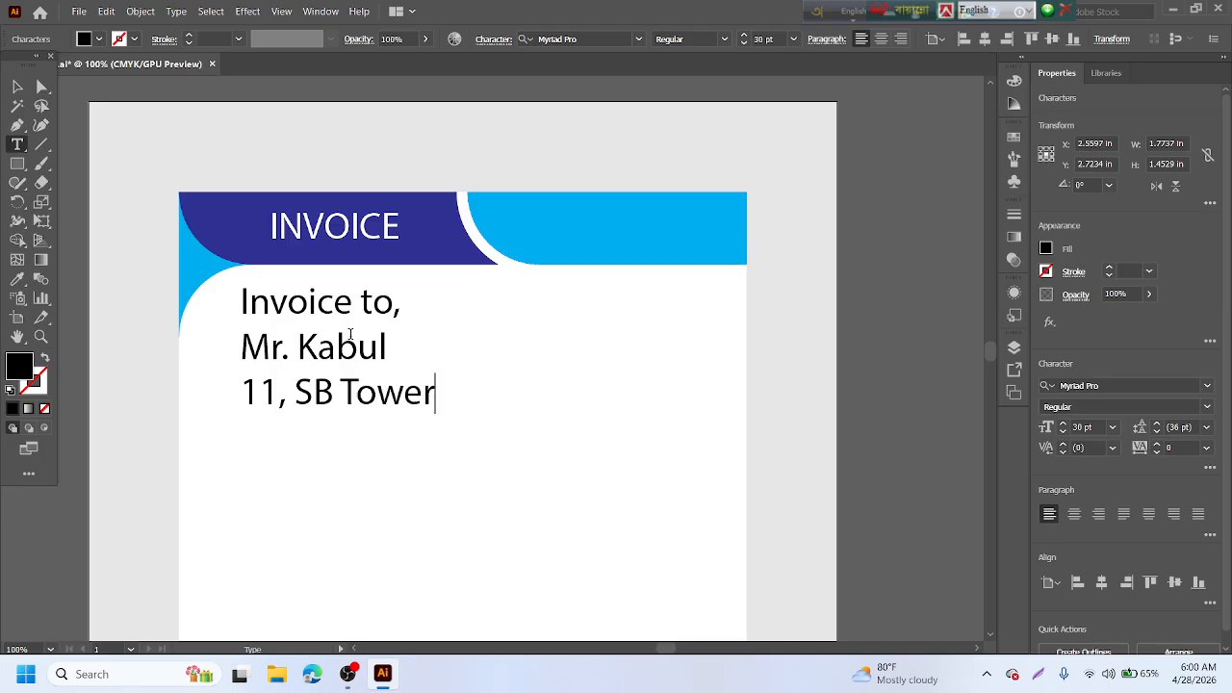
{"action": "type", "text": ","}
{"action": "key", "text": "Return"}
{"action": "key", "text": "BackSpace"}
{"action": "key", "text": "BackSpace"}
{"action": "type", "text": "Shariaqt"}
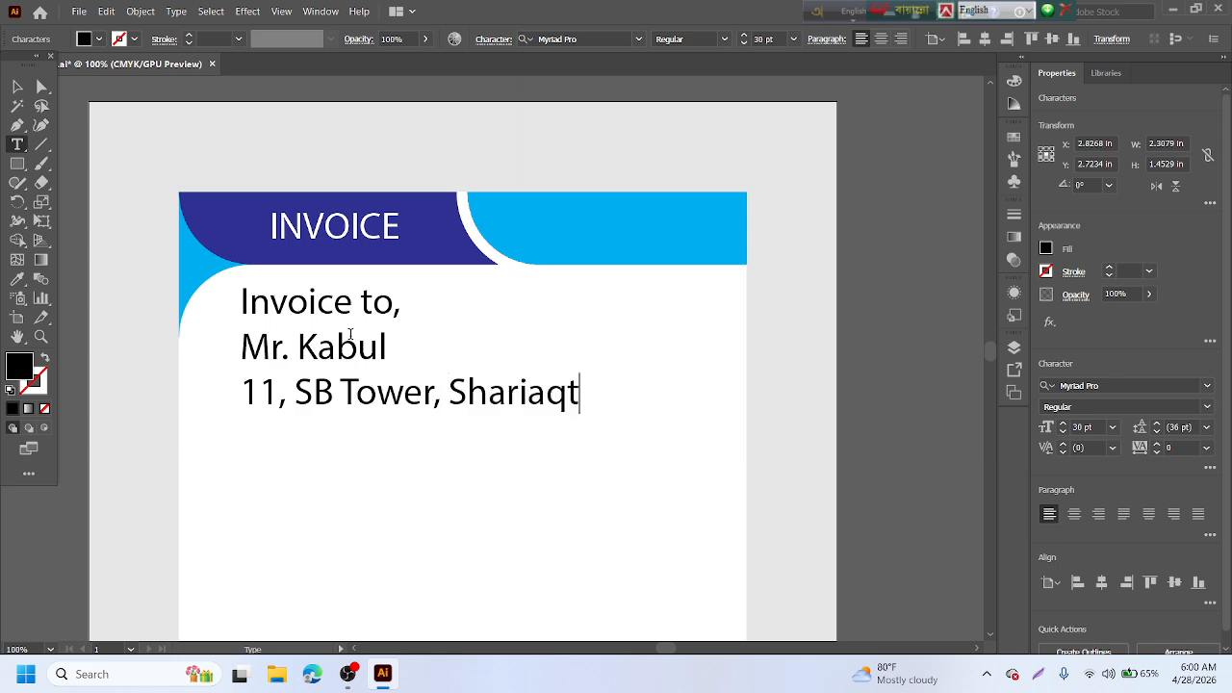
{"action": "key", "text": "BackSpace"}
{"action": "key", "text": "BackSpace"}
{"action": "type", "text": "tp"}
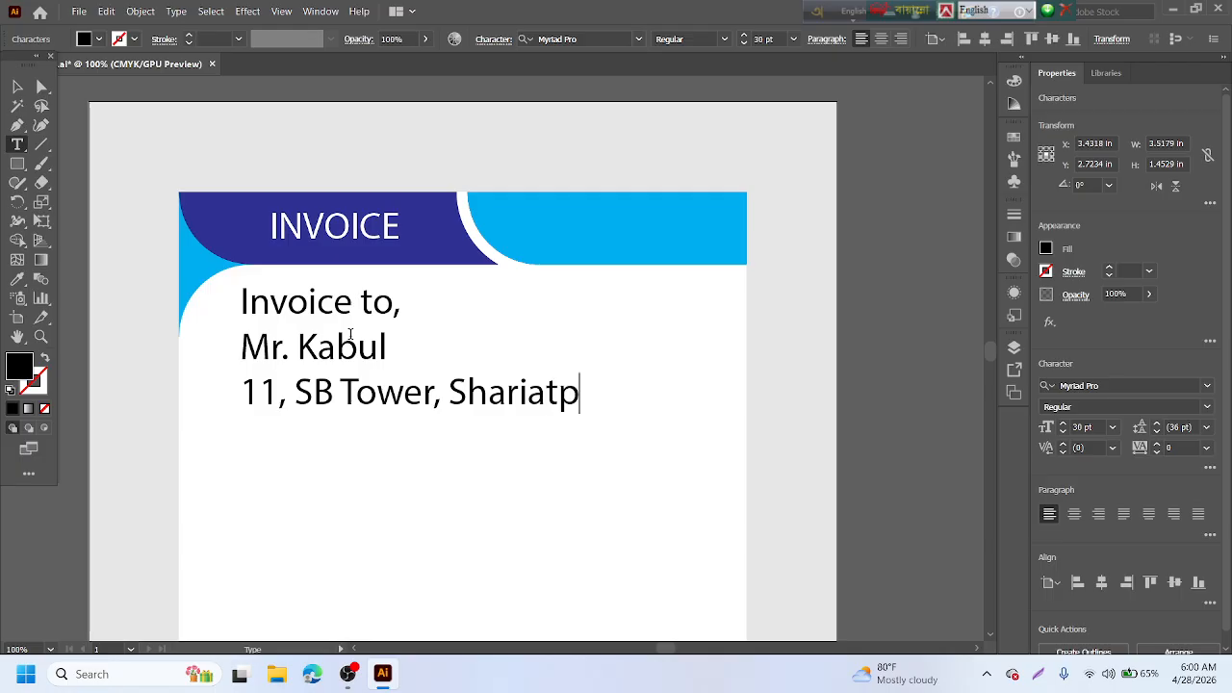
{"action": "type", "text": "ur"}
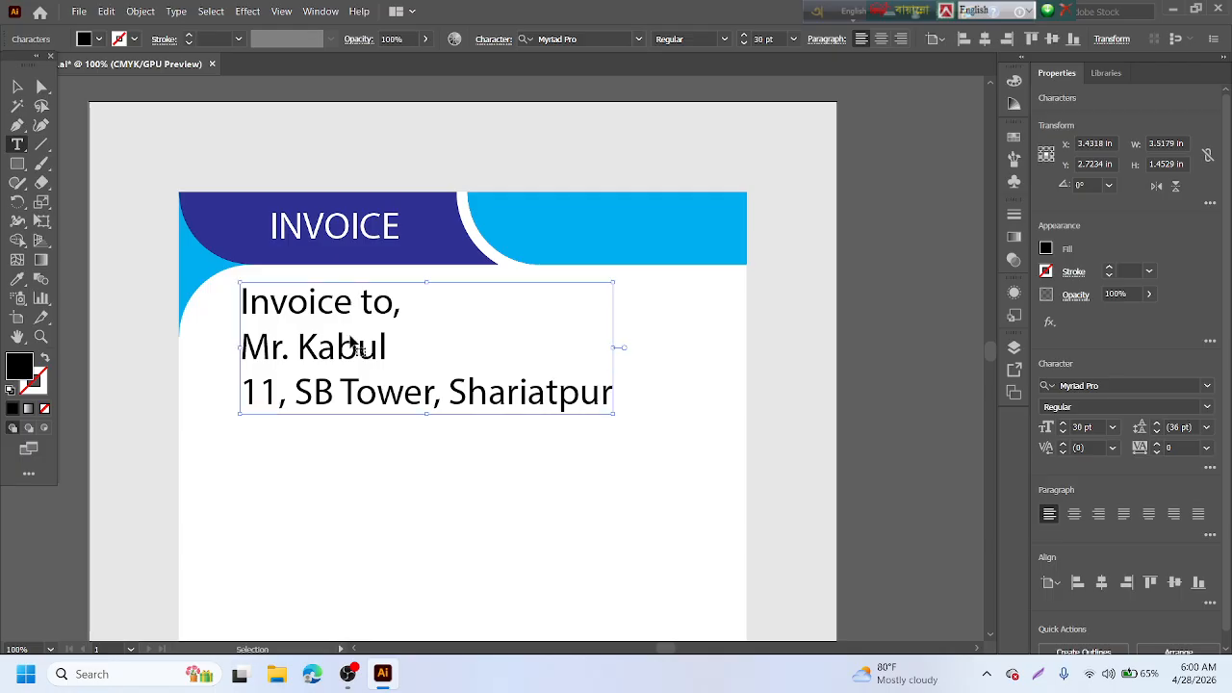
- Set the font size of all three lines of the "Invoice to" block to 12 pt and deselect the text
{"action": "key", "text": "ctrl+a"}
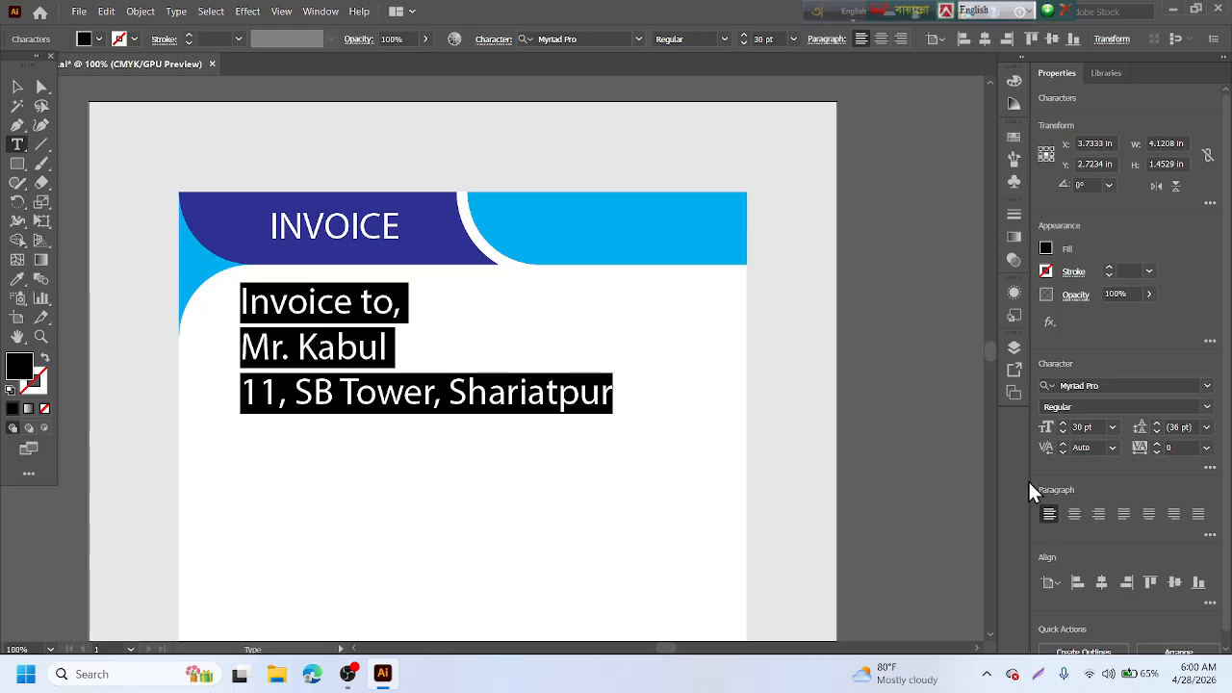
{"action": "left_click", "coordinate": [1114, 427]}
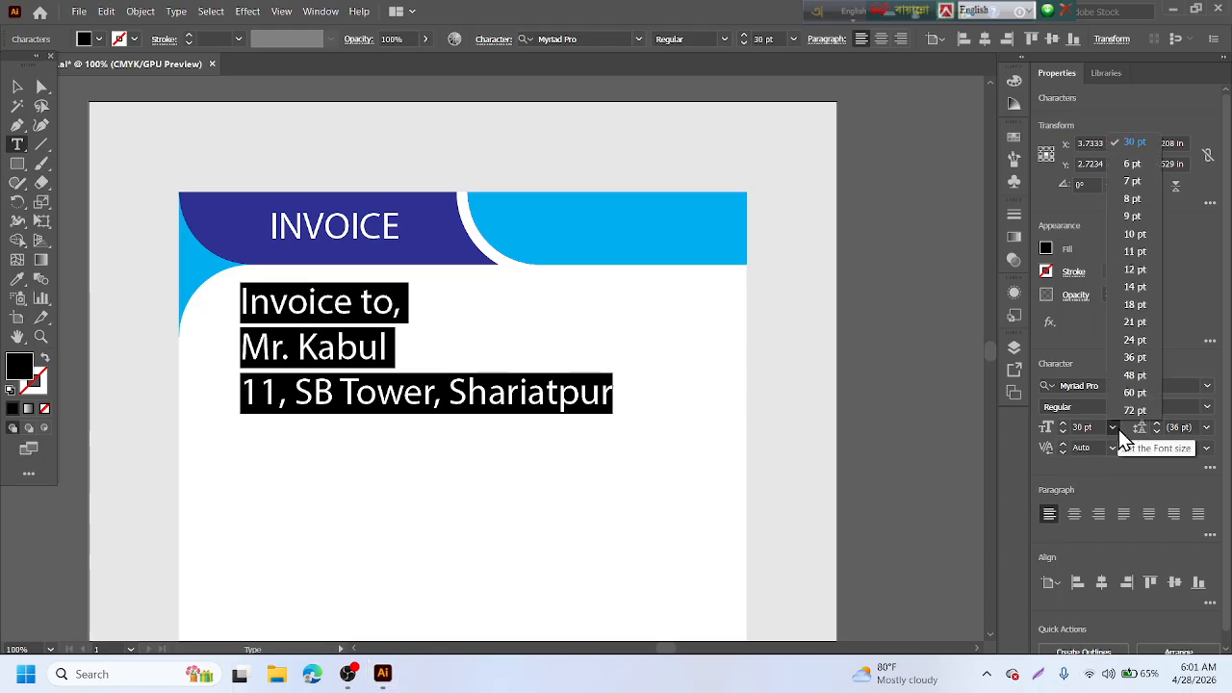
{"action": "left_click", "coordinate": [1132, 269]}
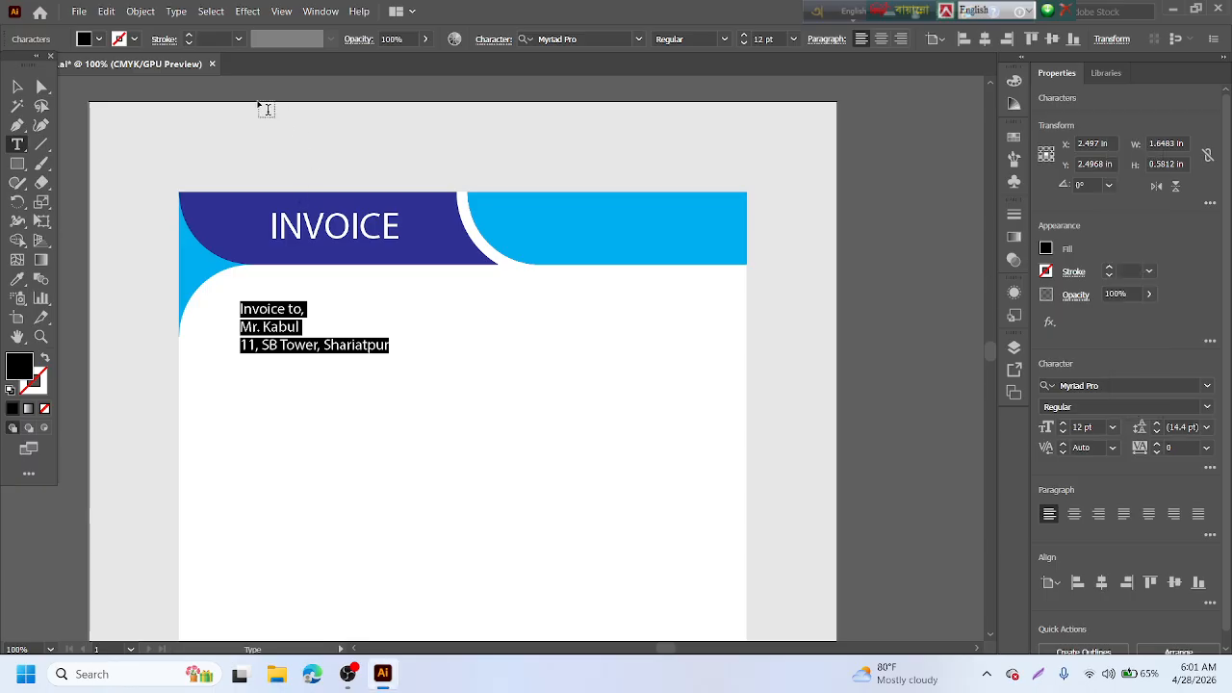
{"action": "left_click", "coordinate": [19, 87]}
{"action": "left_click", "coordinate": [339, 414]}
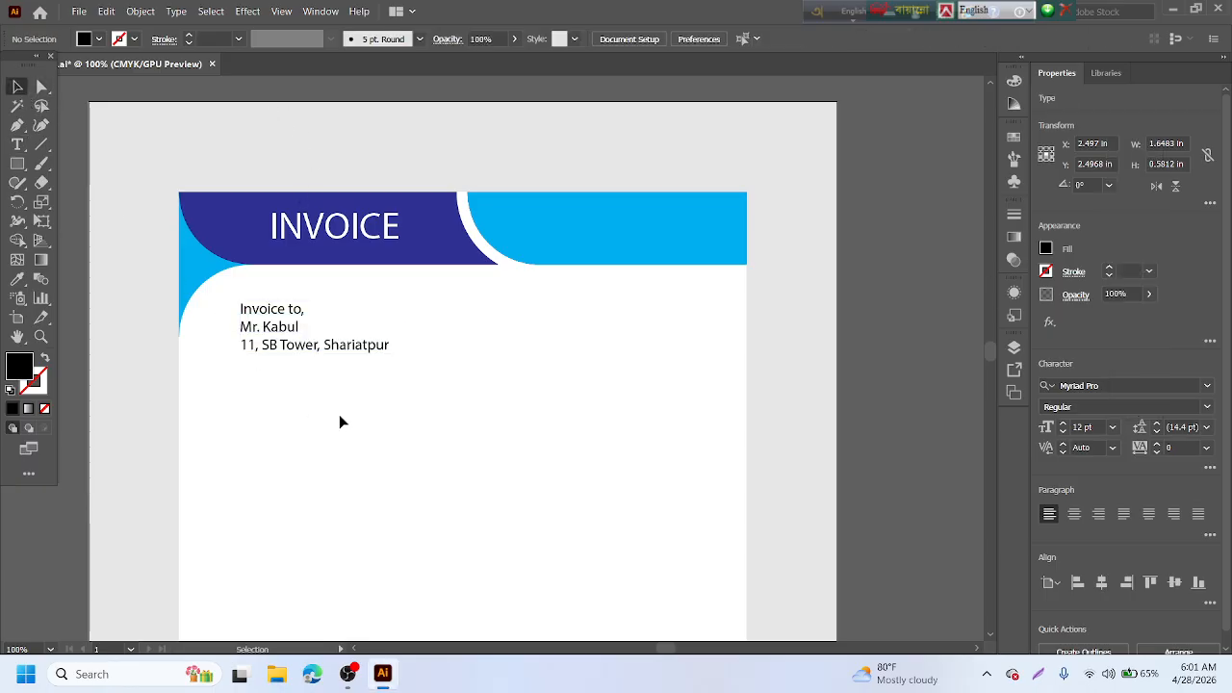
- Duplicate the "Invoice to" block to the right at the same height and replace the copy's text with the lines "Invoice No.#" and "Date:"
{"action": "left_click", "coordinate": [321, 349]}
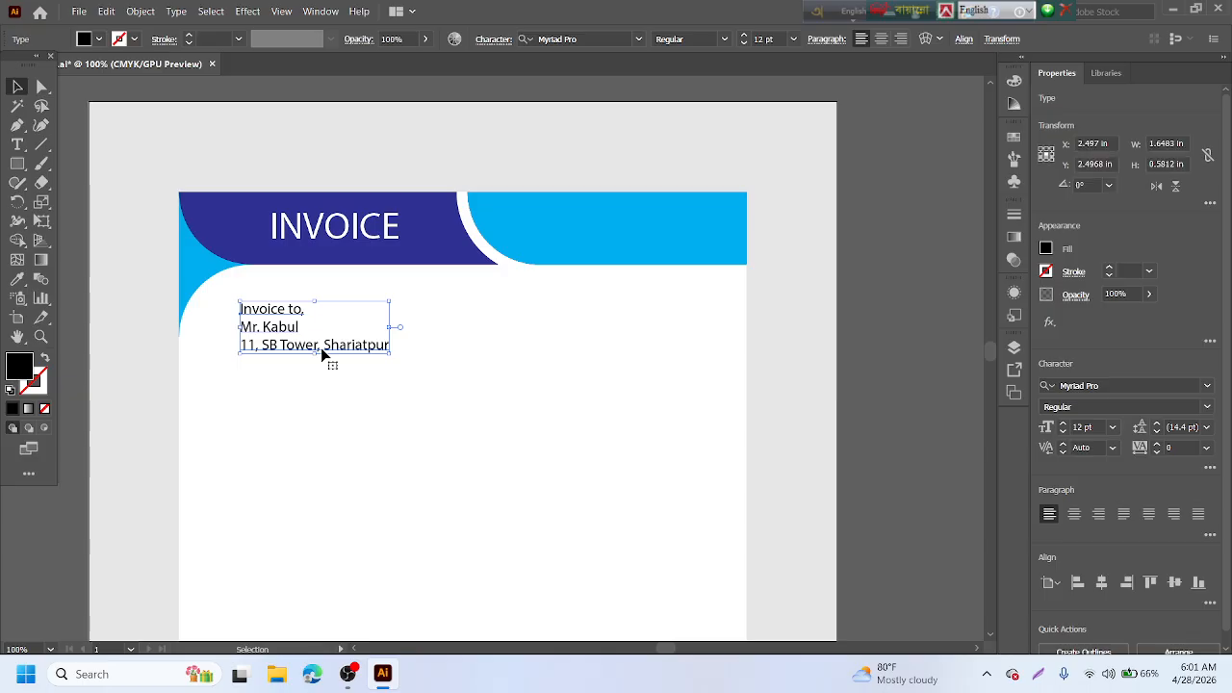
{"action": "left_click_drag", "start_coordinate": [321, 349], "coordinate": [612, 353]}
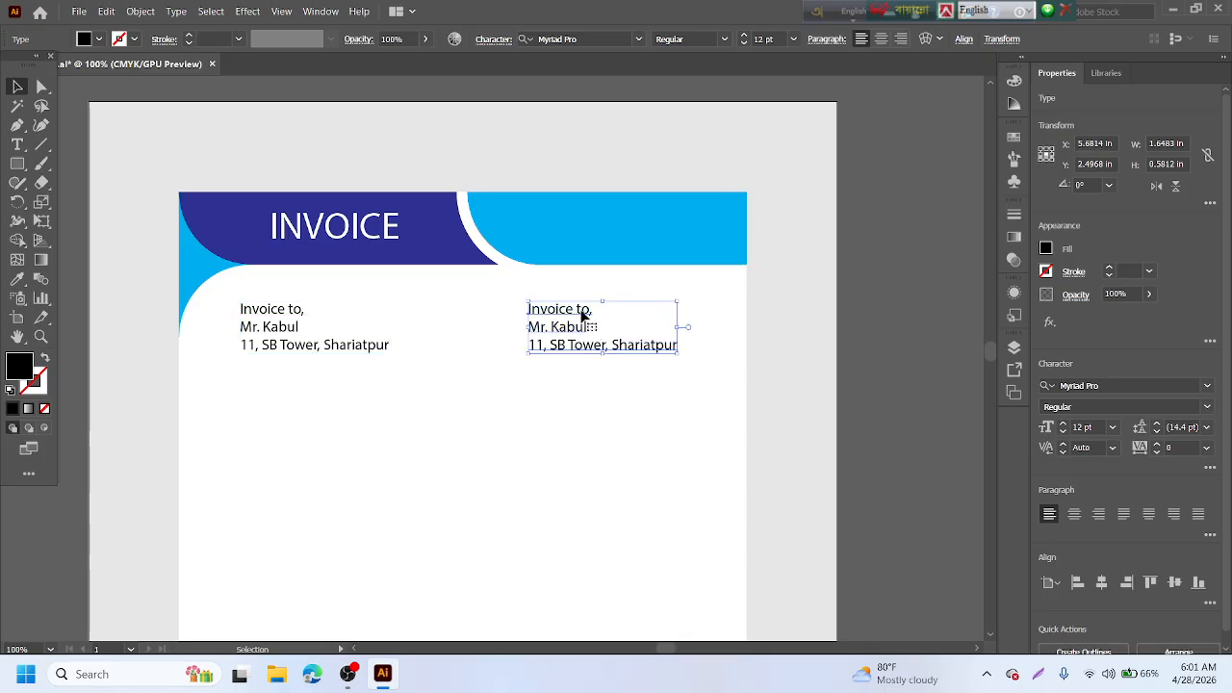
{"action": "double_click", "coordinate": [583, 318]}
{"action": "triple_click", "coordinate": [581, 312]}
{"action": "key", "text": "ctrl+a"}
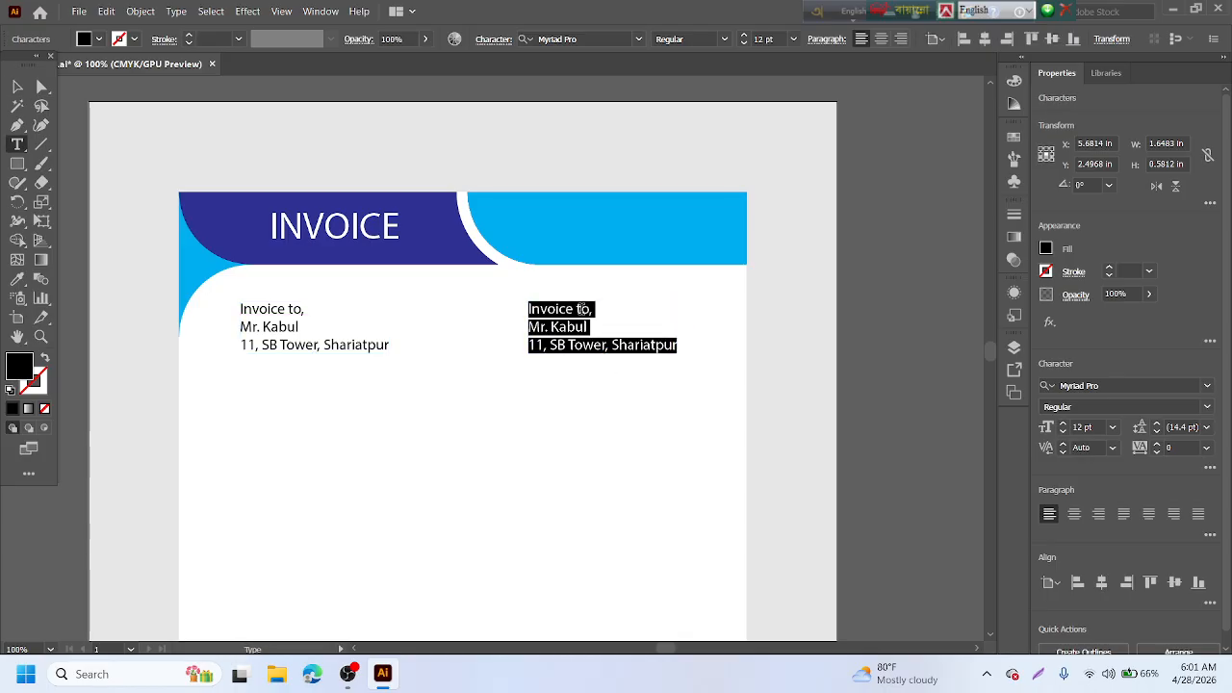
{"action": "key", "text": "BackSpace"}
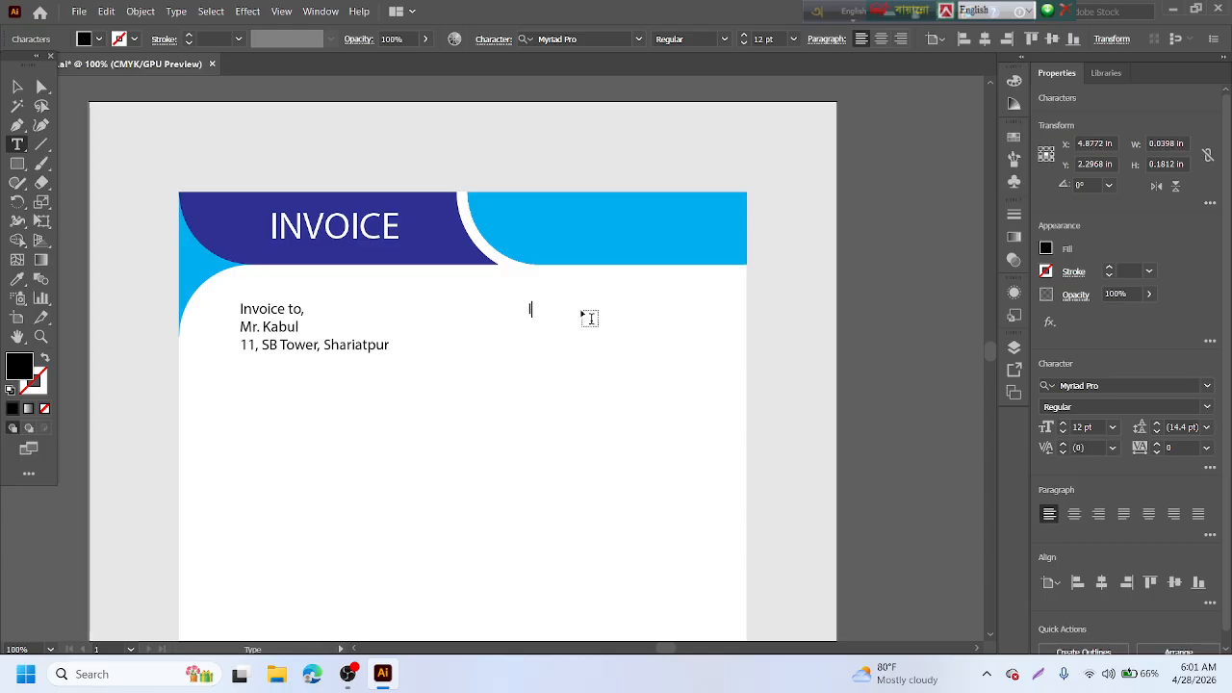
{"action": "type", "text": "Invoice No.#"}
{"action": "key", "text": "Return"}
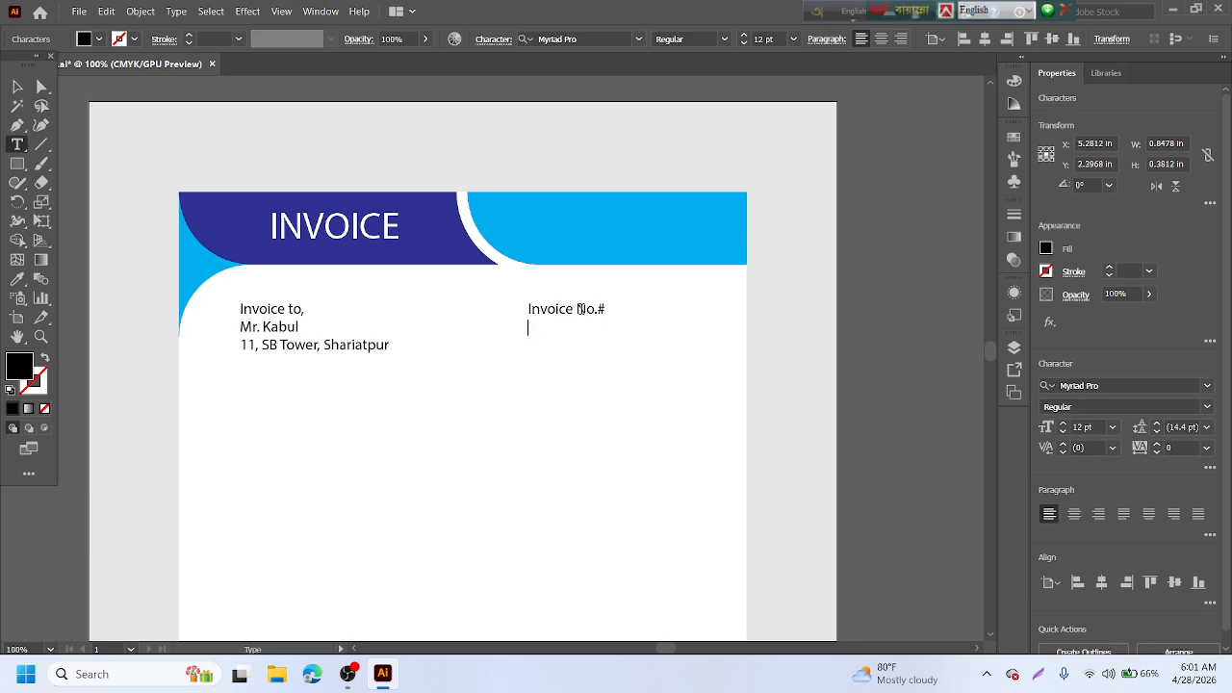
{"action": "type", "text": "Date:"}
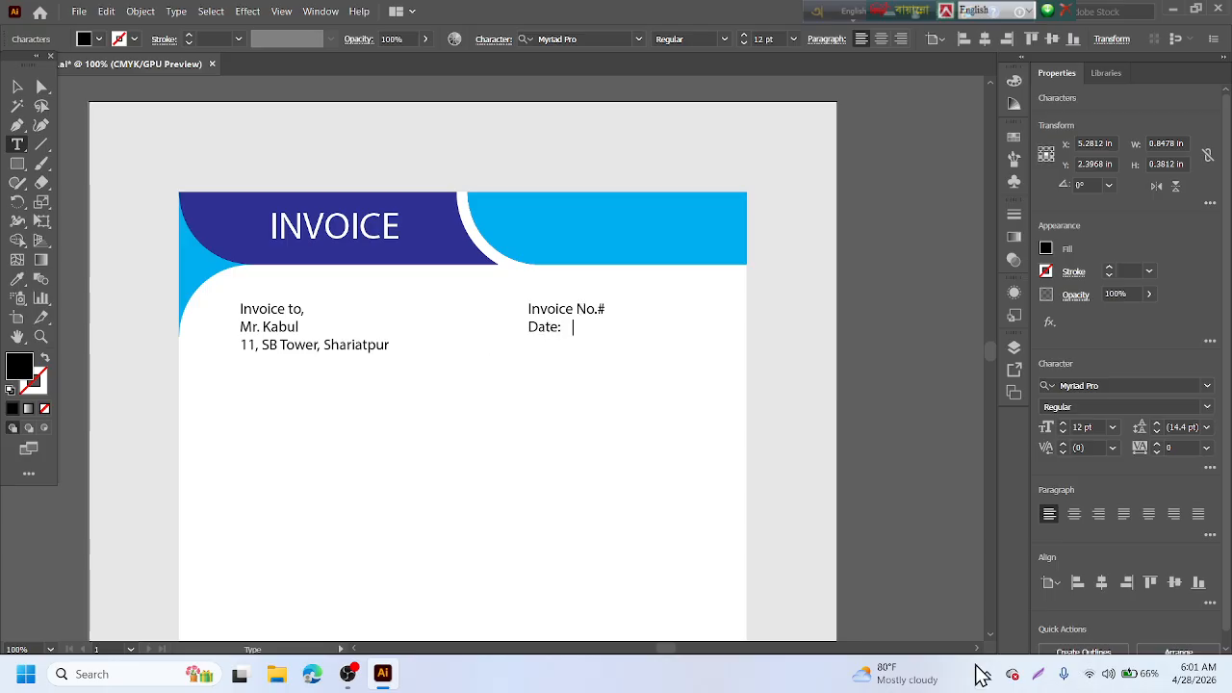
- Move the "Invoice No.#" and "Date:" block further right to about X 5.81 in, level with the "Invoice to" block, and deselect it
{"action": "left_click", "coordinate": [17, 87]}
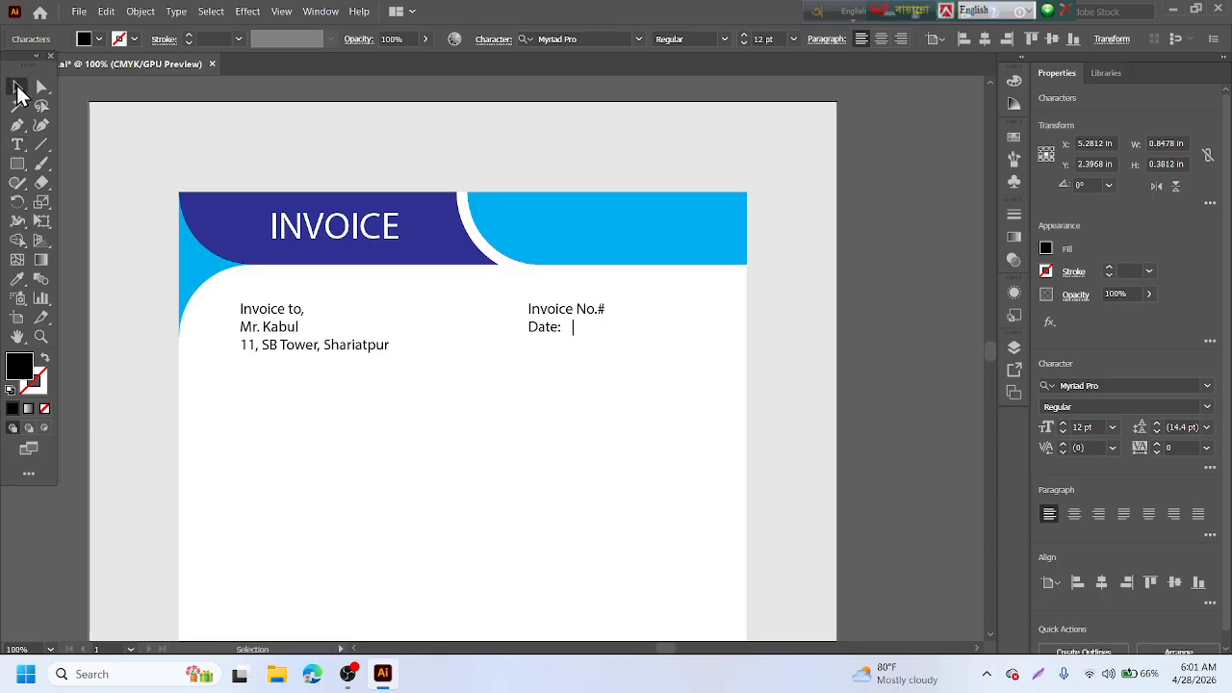
{"action": "left_click", "coordinate": [258, 327]}
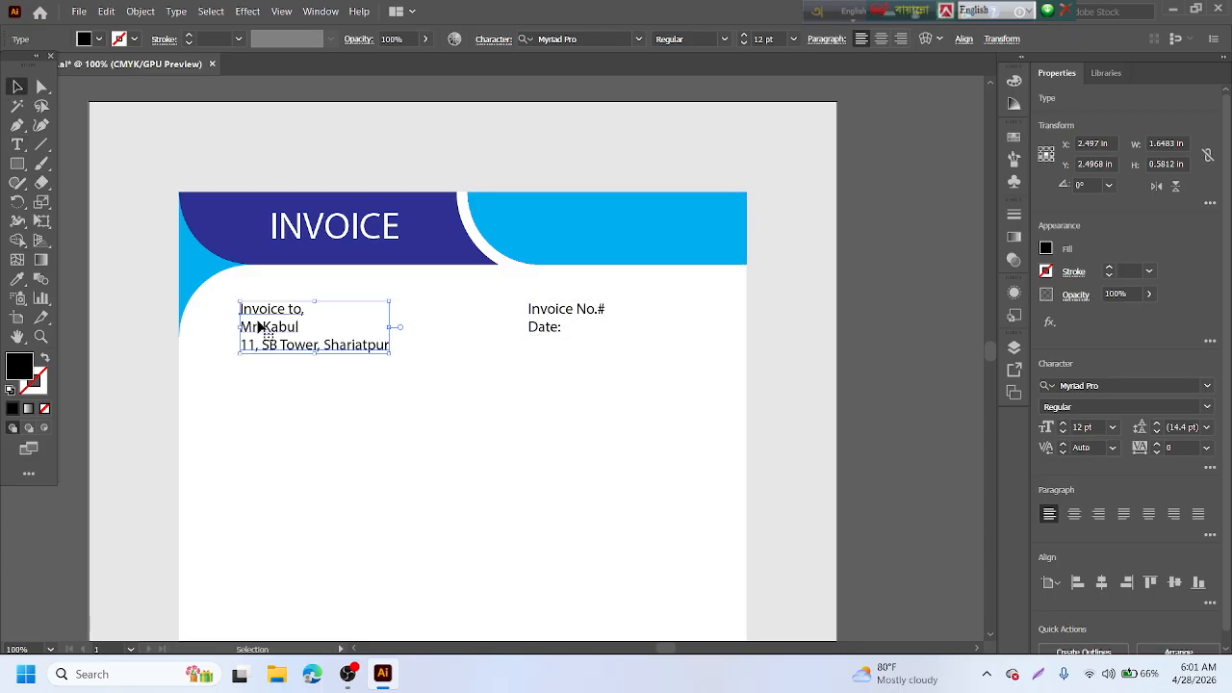
{"action": "left_click", "coordinate": [541, 329], "text": "shift"}
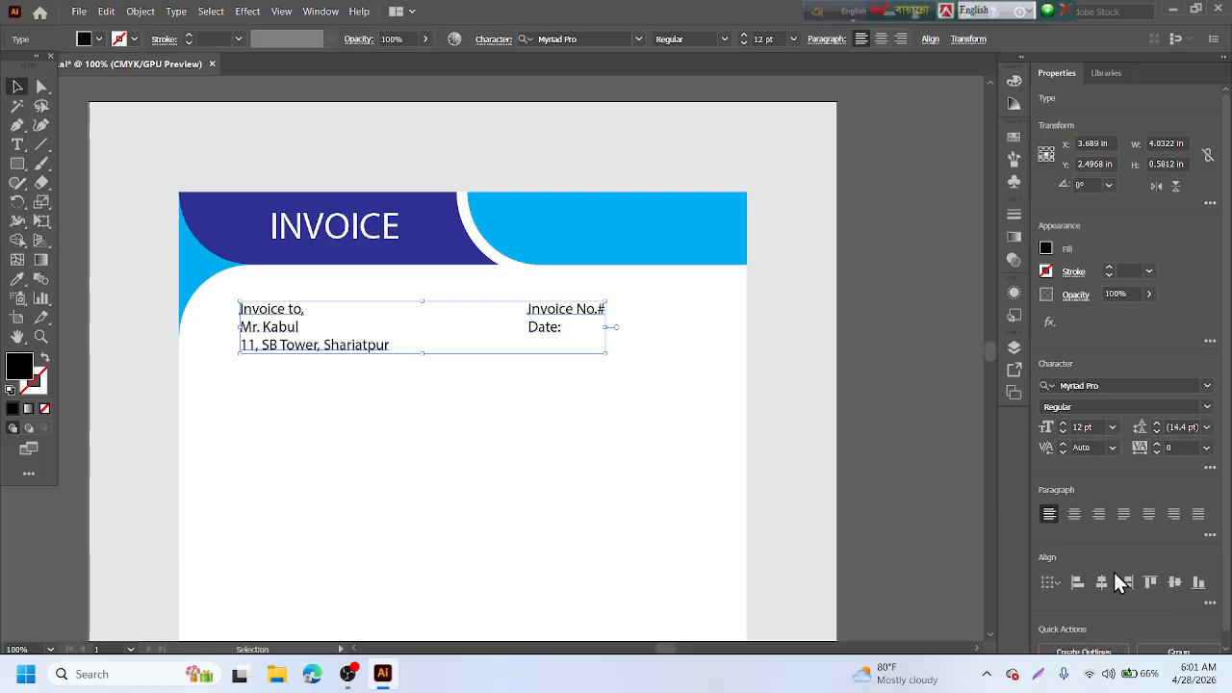
{"action": "left_click", "coordinate": [566, 430]}
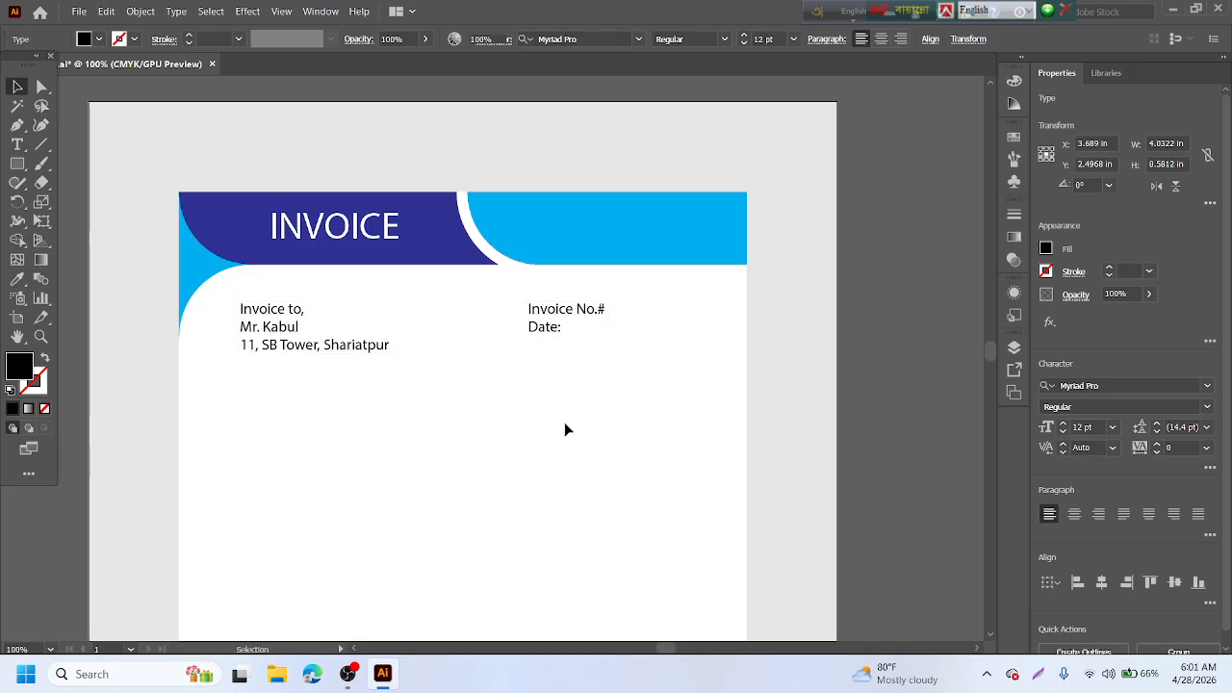
{"action": "left_click_drag", "start_coordinate": [564, 324], "coordinate": [606, 317]}
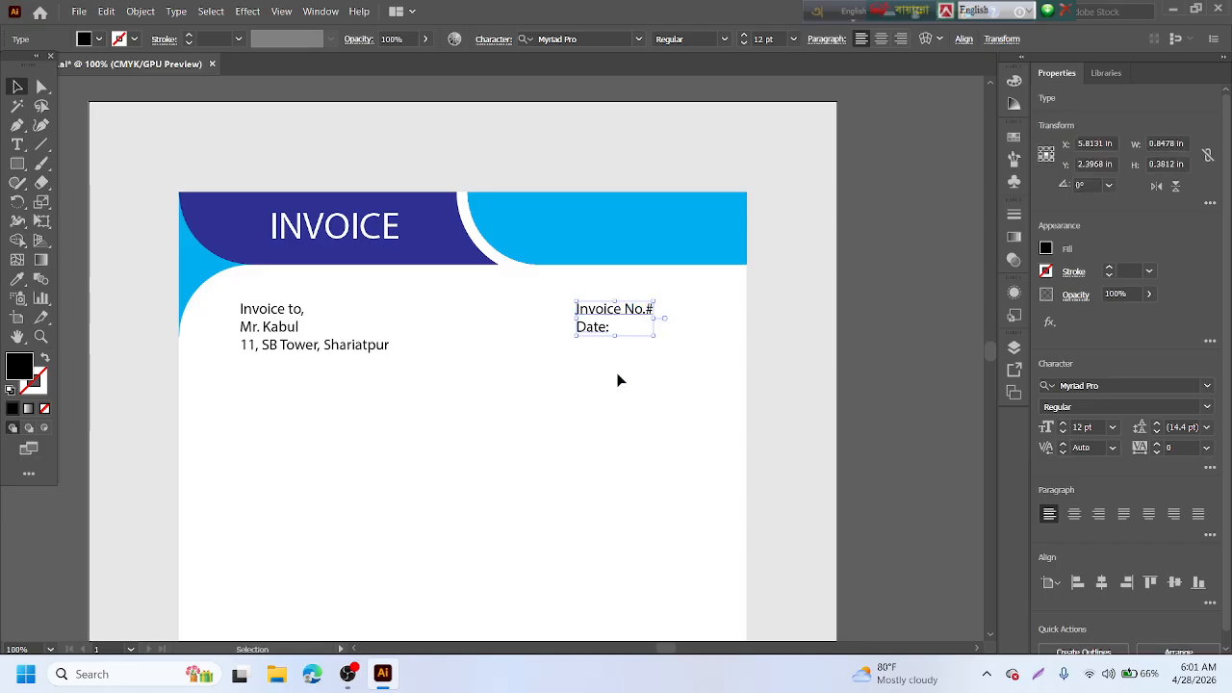
{"action": "left_click", "coordinate": [616, 379]}
- Start a rectangular grid in the empty area below the text blocks, with a width of 3 in and a height of 1 in
{"action": "scroll", "coordinate": [385, 412], "scroll_direction": "down", "scroll_amount": 4}
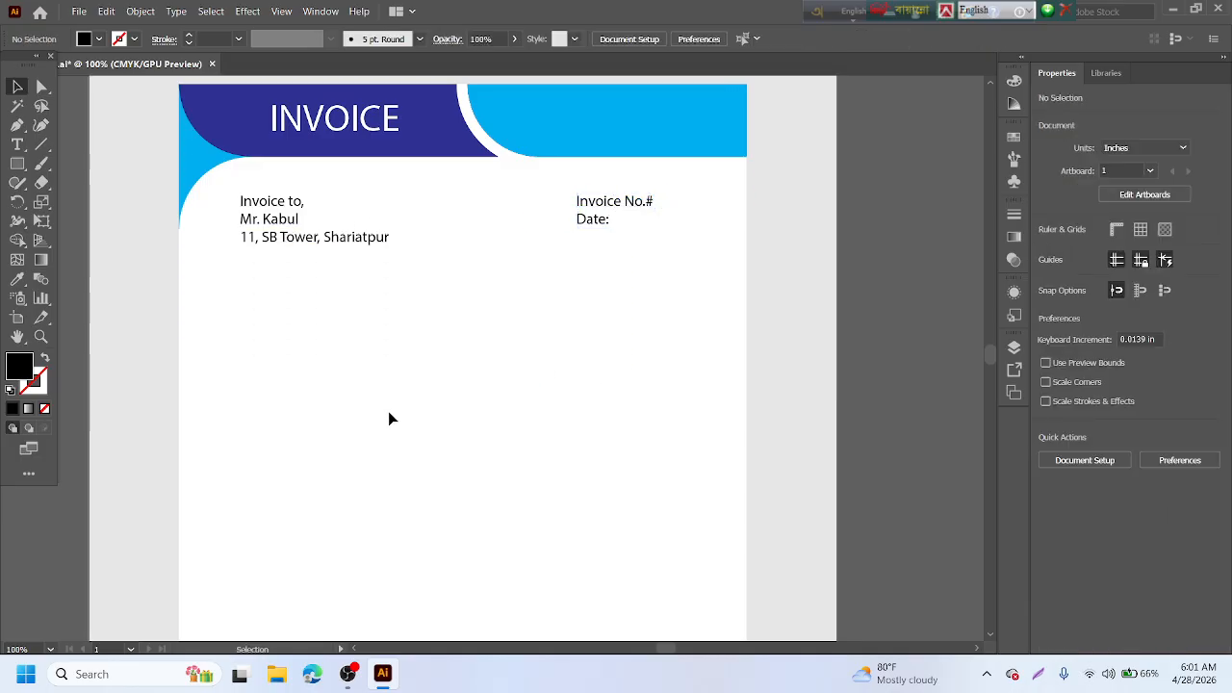
{"action": "scroll", "coordinate": [377, 402], "scroll_direction": "up", "scroll_amount": 1}
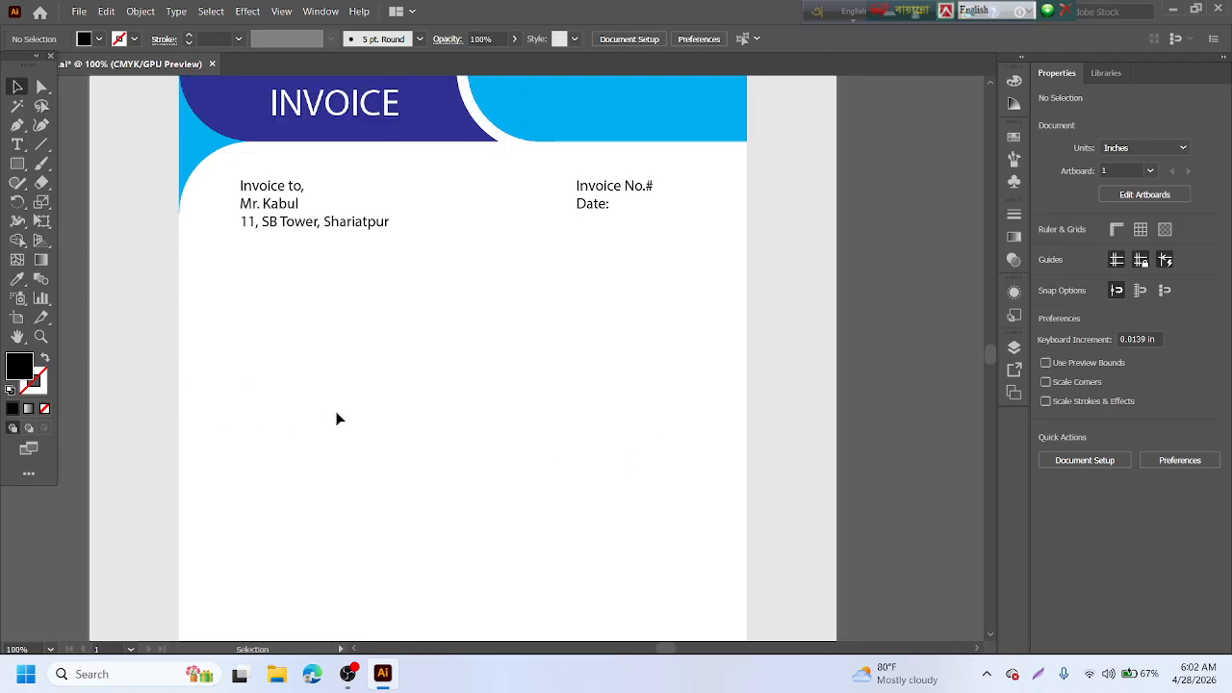
{"action": "scroll", "coordinate": [332, 417], "scroll_direction": "down", "scroll_amount": 5}
{"action": "scroll", "coordinate": [336, 417], "scroll_direction": "down", "scroll_amount": 3}
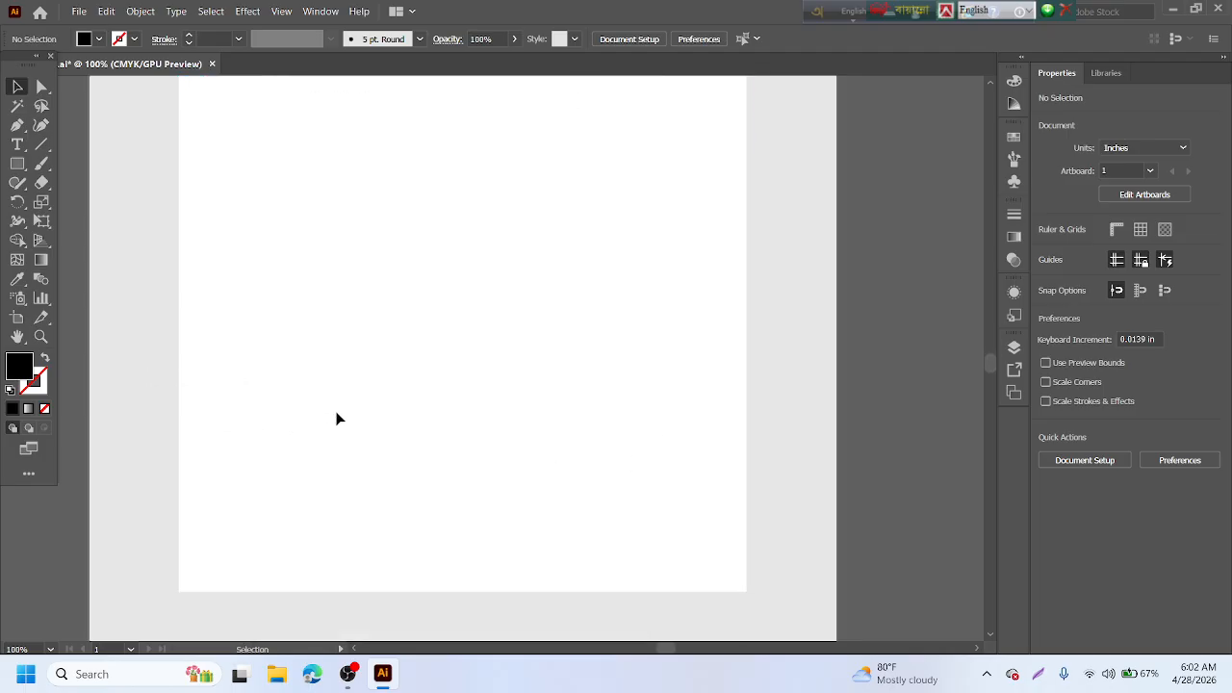
{"action": "scroll", "coordinate": [336, 416], "scroll_direction": "up", "scroll_amount": 3}
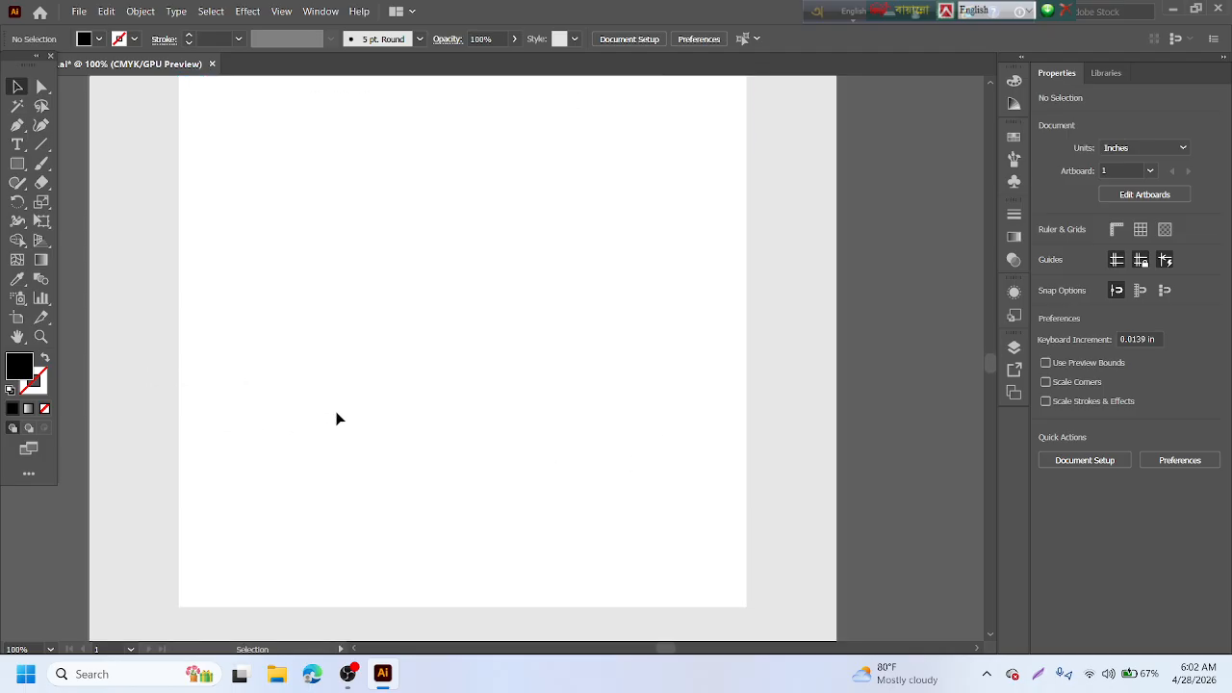
{"action": "left_click", "coordinate": [47, 139]}
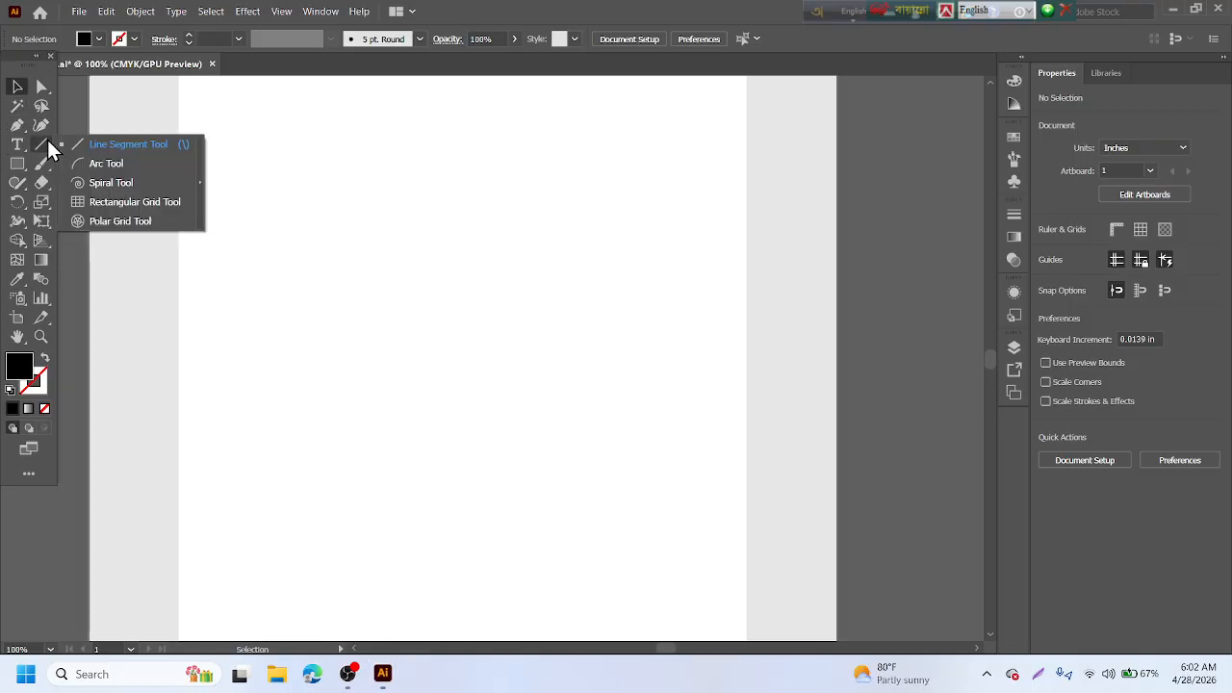
{"action": "left_click", "coordinate": [167, 203]}
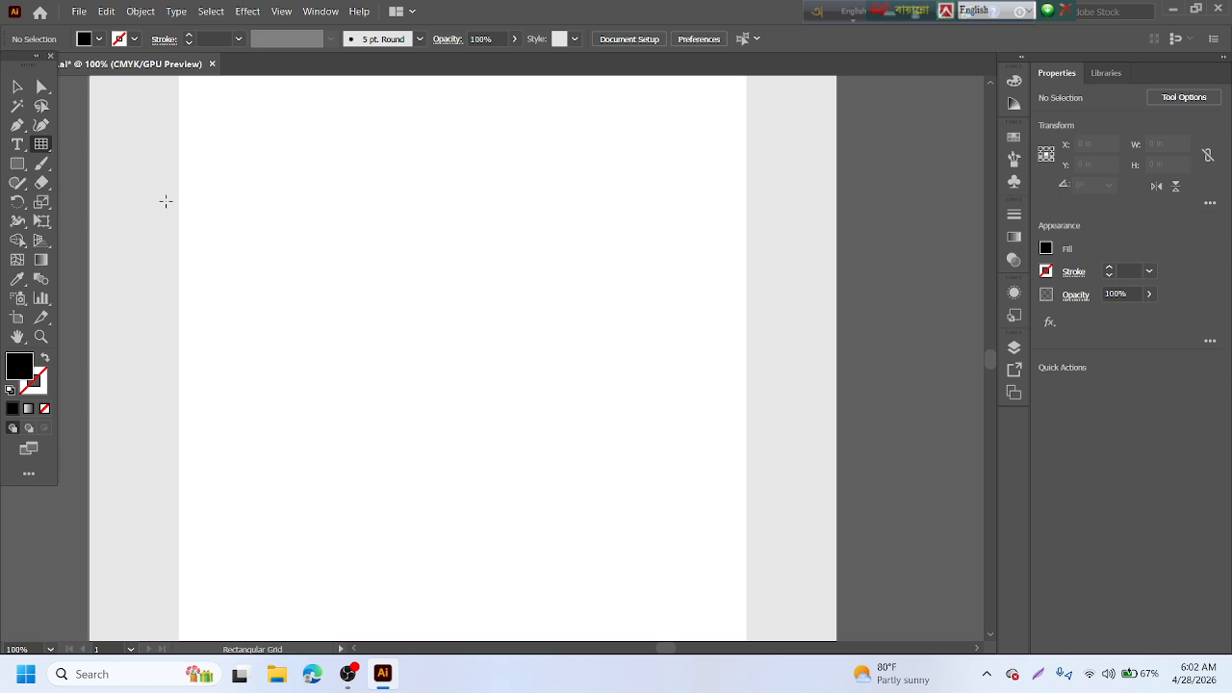
{"action": "scroll", "coordinate": [350, 316], "scroll_direction": "up", "scroll_amount": 5}
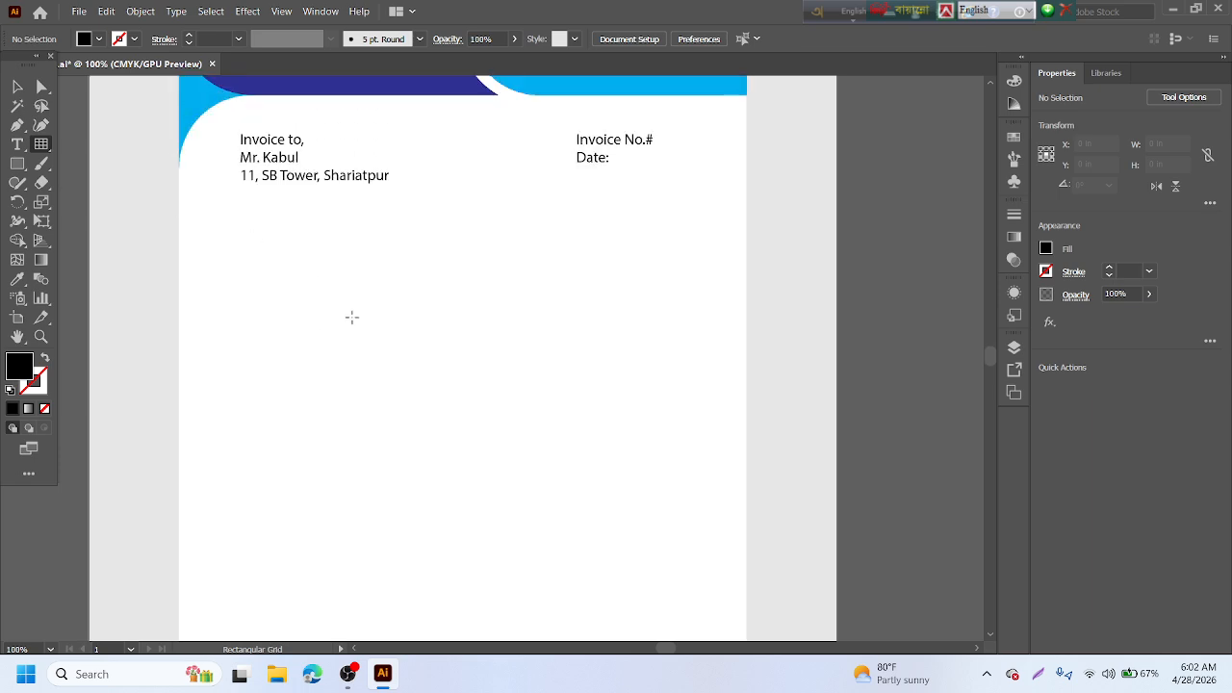
{"action": "scroll", "coordinate": [284, 308], "scroll_direction": "up", "scroll_amount": 2}
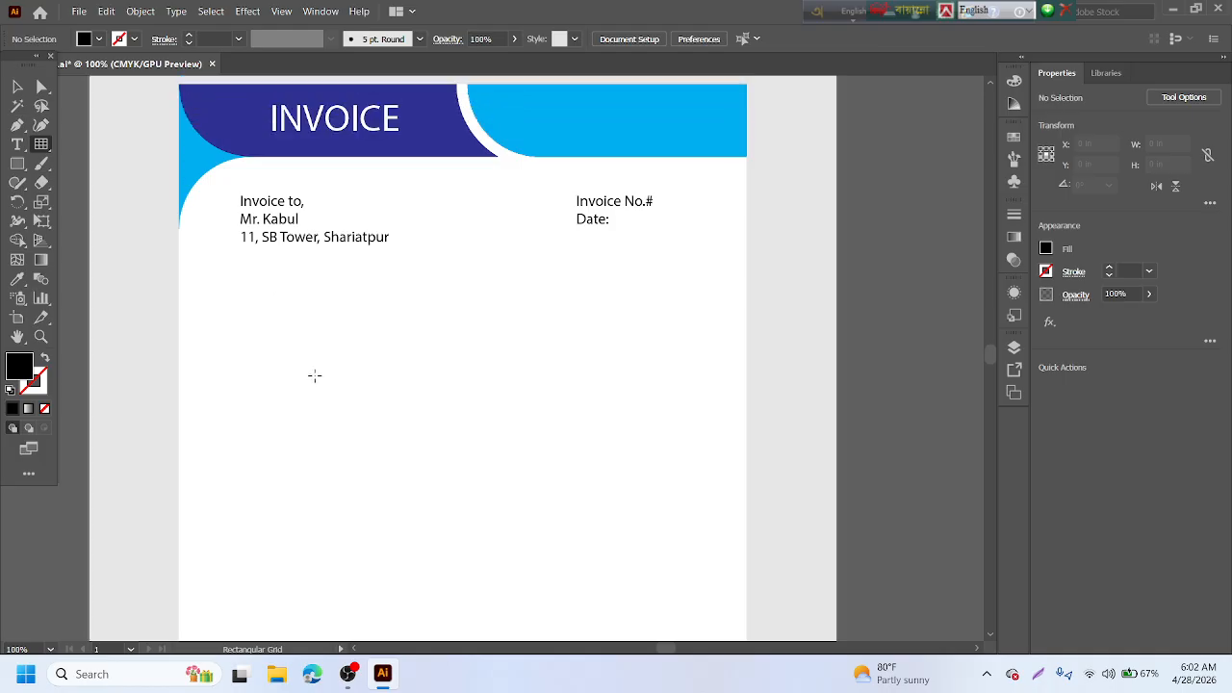
{"action": "left_click", "coordinate": [315, 375]}
{"action": "left_click_drag", "start_coordinate": [597, 121], "coordinate": [580, 167]}
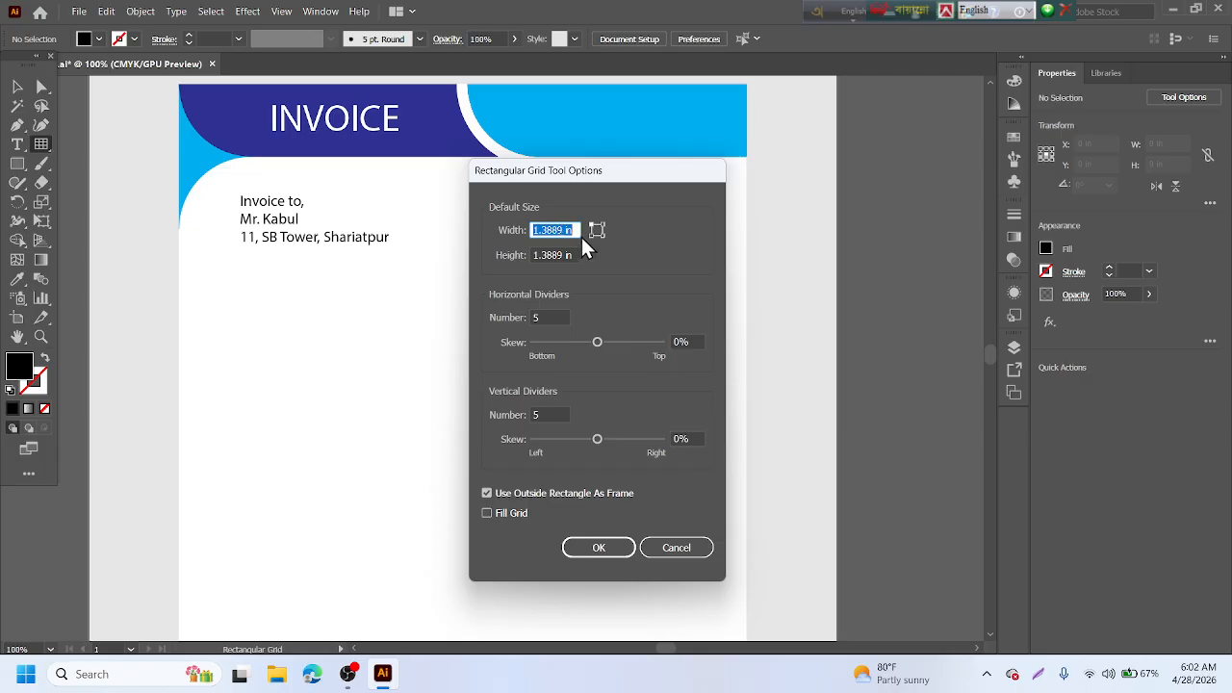
{"action": "type", "text": "2"}
{"action": "key", "text": "BackSpace"}
{"action": "type", "text": "3"}
{"action": "key", "text": "Tab"}
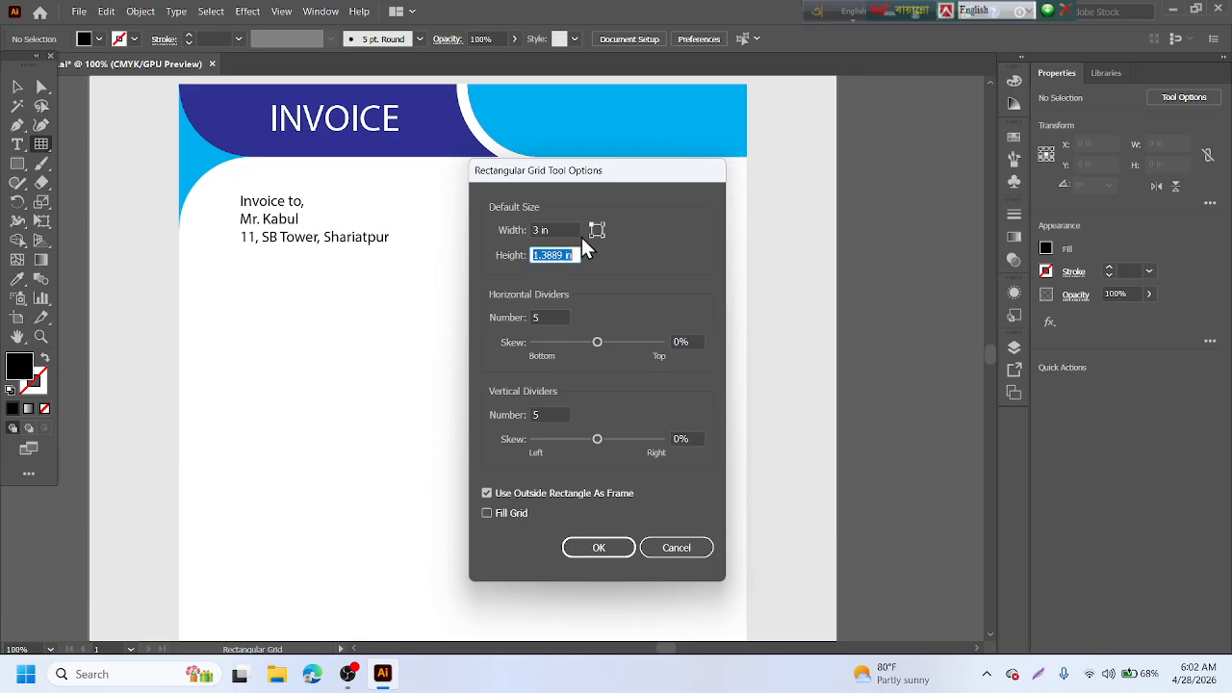
{"action": "type", "text": "1"}
{"action": "key", "text": "Tab"}
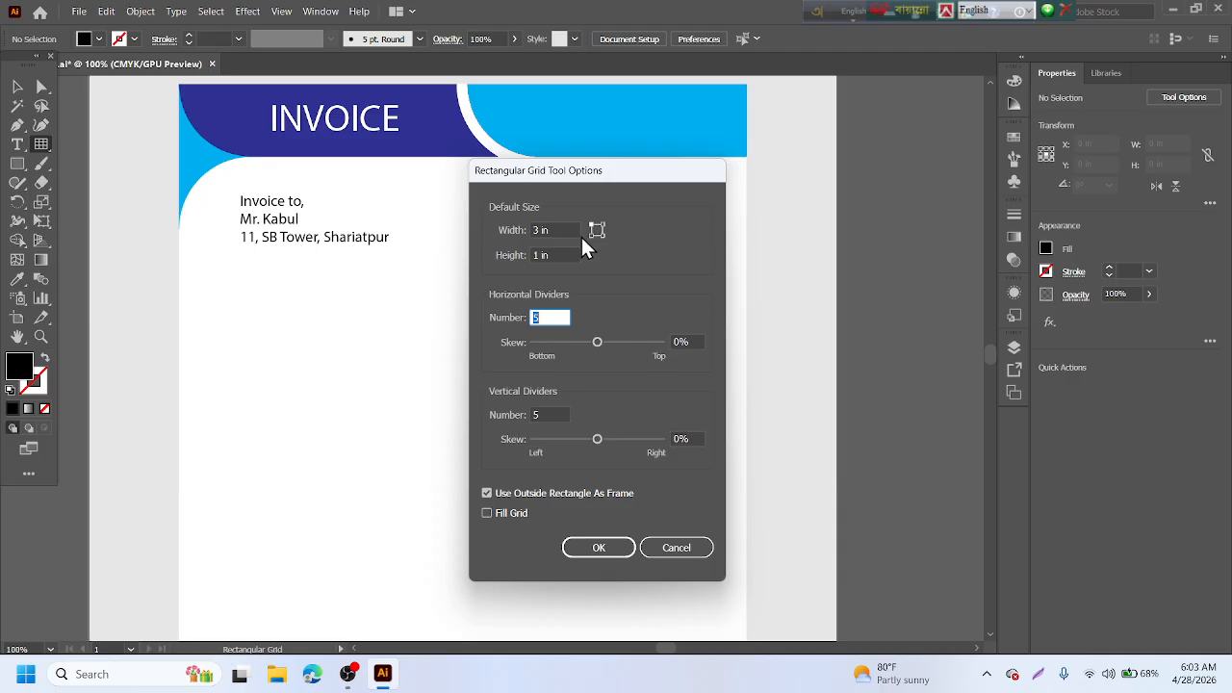
- Give the grid 4 horizontal and 3 vertical dividers and create it
{"action": "type", "text": "4"}
{"action": "key", "text": "Tab"}
{"action": "key", "text": "Tab"}
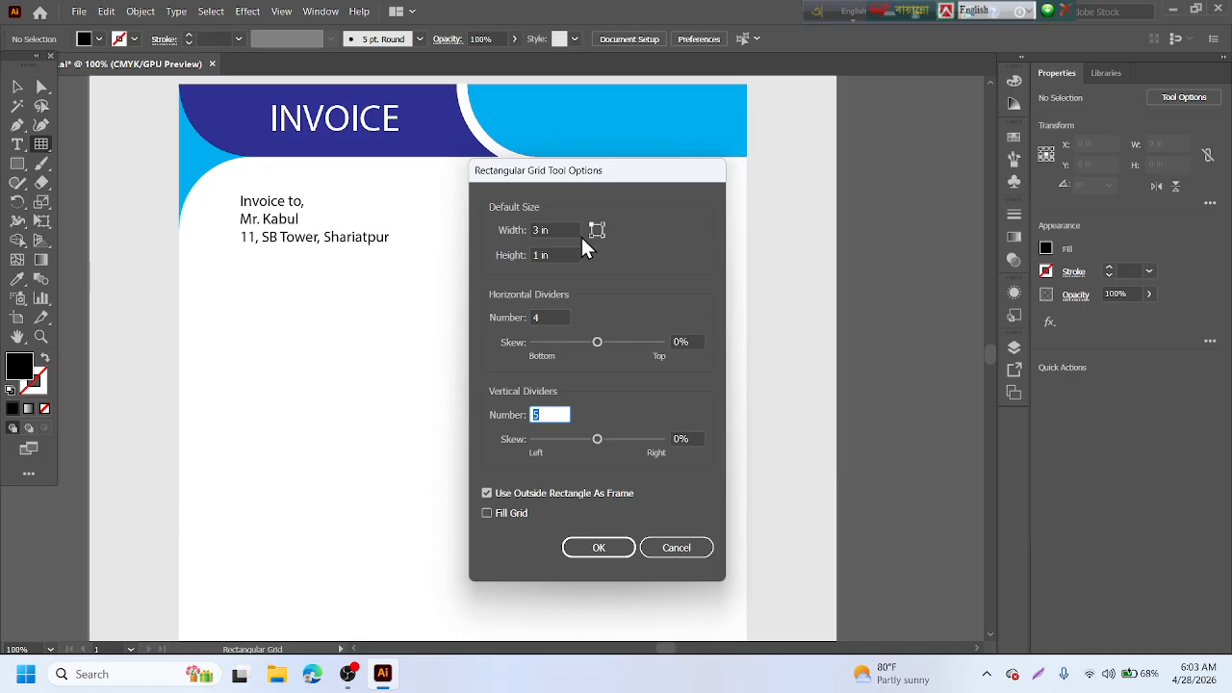
{"action": "type", "text": "3"}
{"action": "key", "text": "Return"}
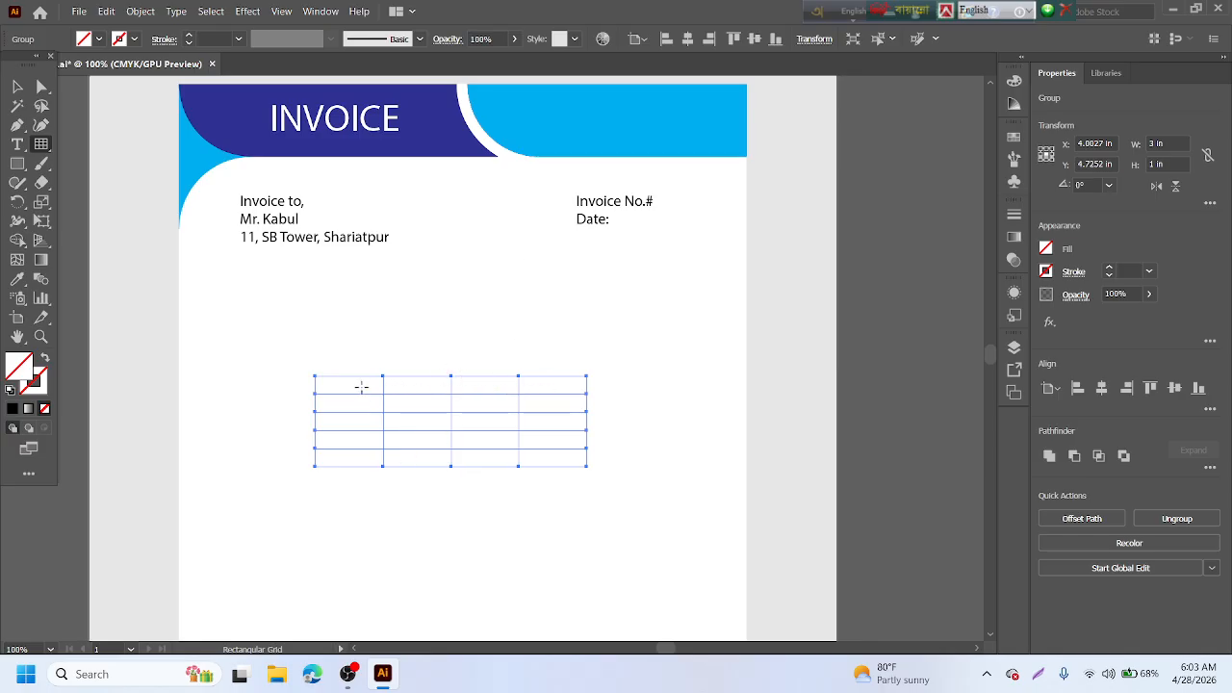
- Undo the grid and create it again at the same size with 4 vertical dividers
{"action": "key", "text": "ctrl+shift+a"}
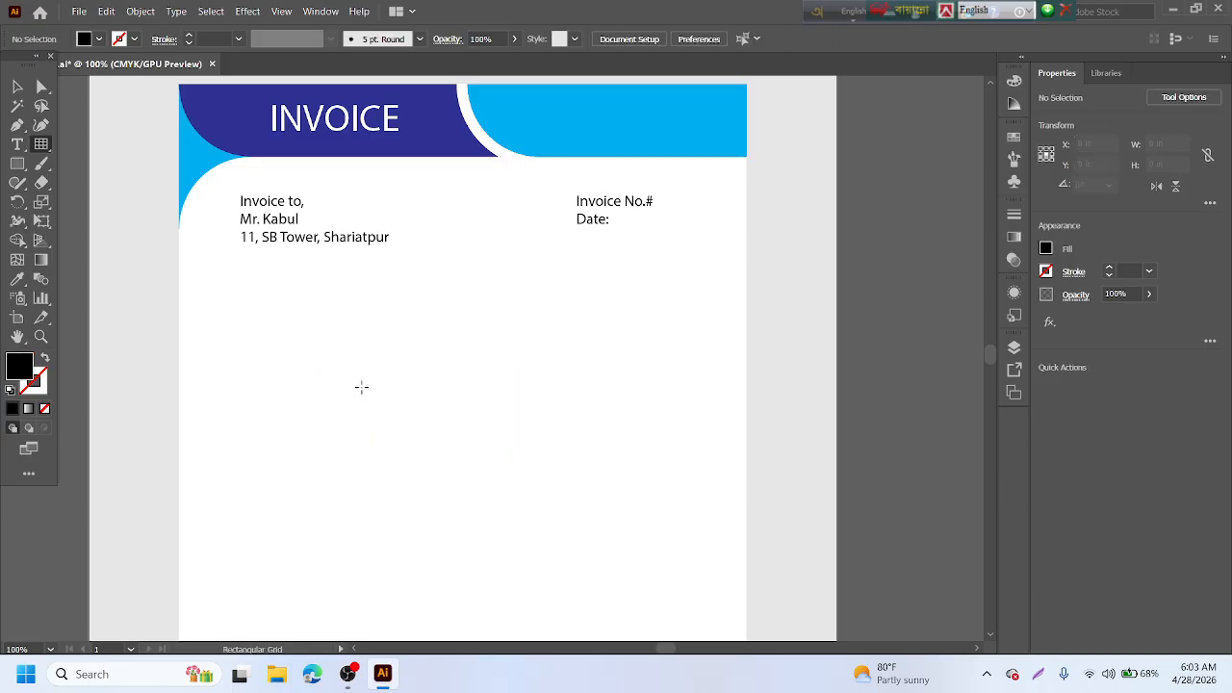
{"action": "left_click", "coordinate": [361, 387]}
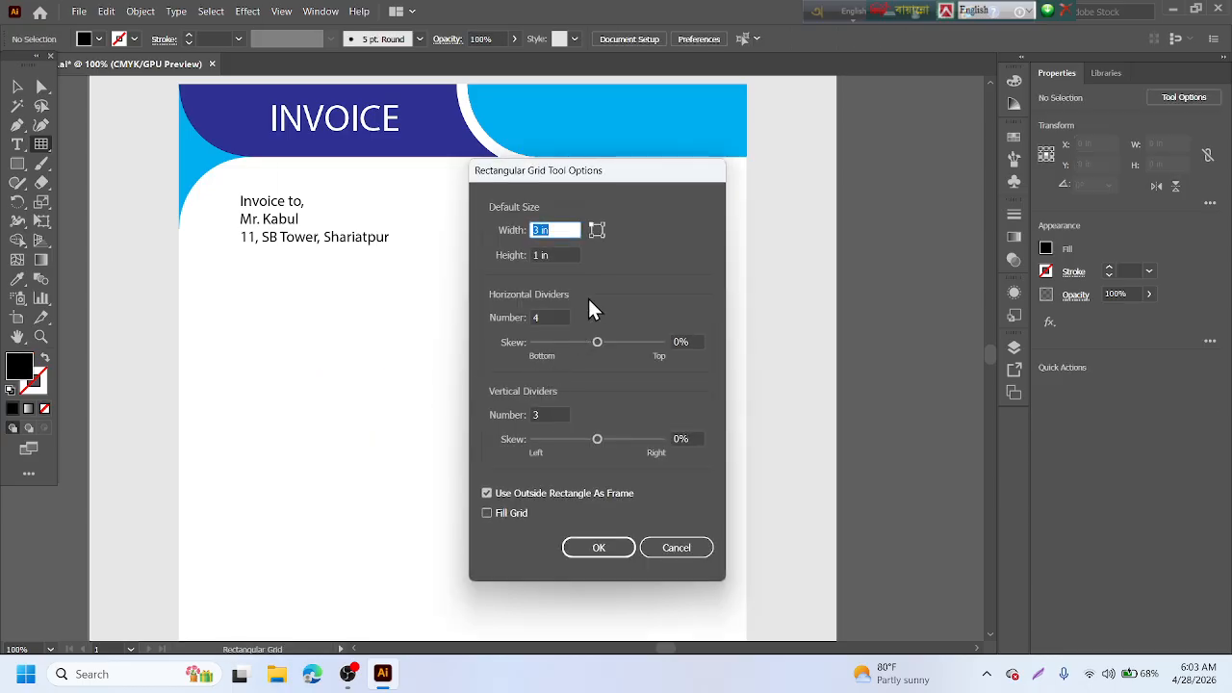
{"action": "left_click", "coordinate": [546, 414]}
{"action": "key", "text": "BackSpace"}
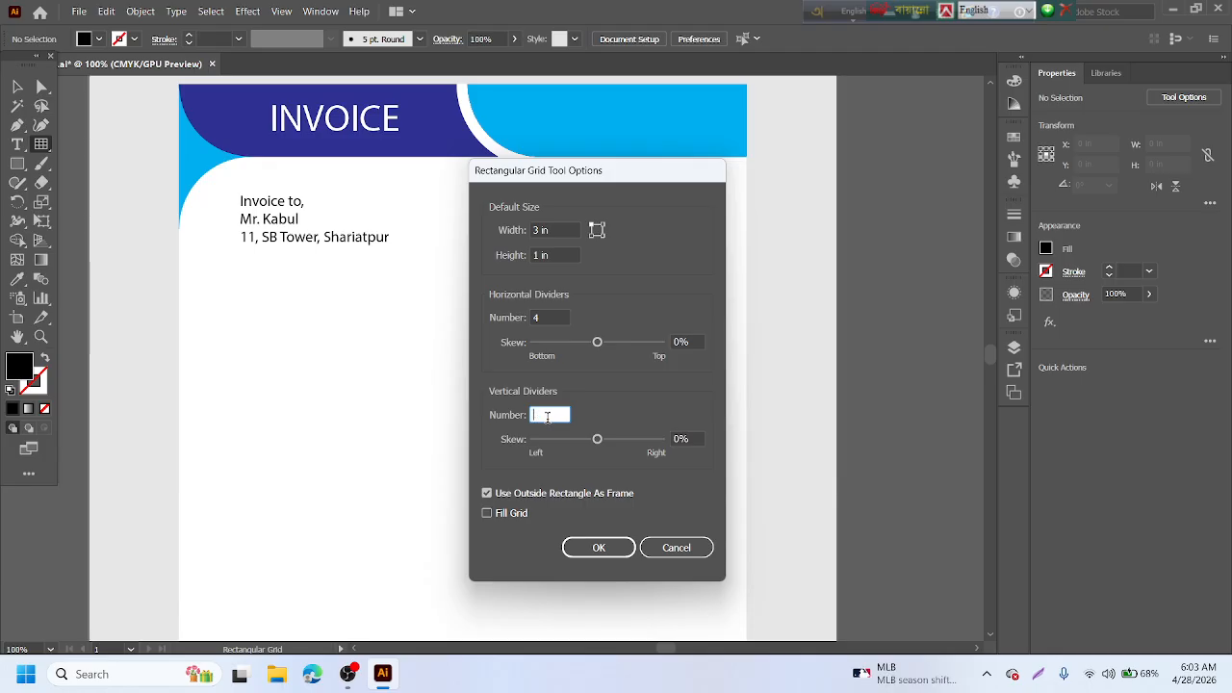
{"action": "type", "text": "4"}
{"action": "key", "text": "Return"}
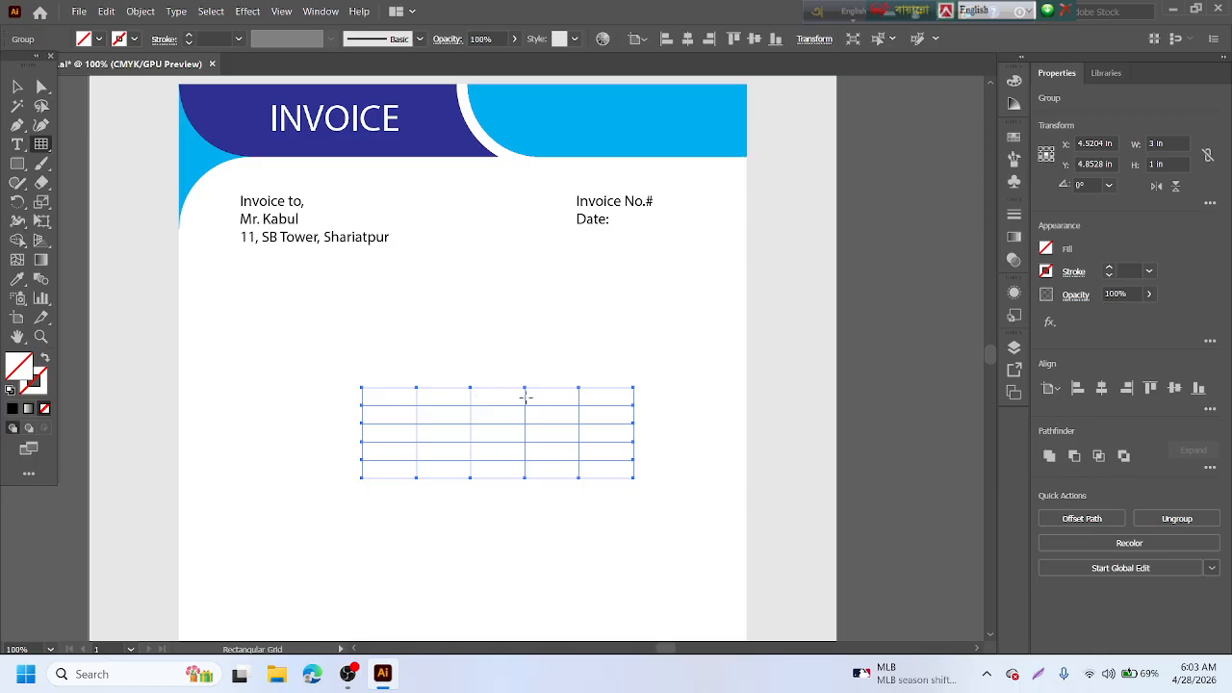
- Apply a black stroke to the whole grid
{"action": "left_click", "coordinate": [17, 89]}
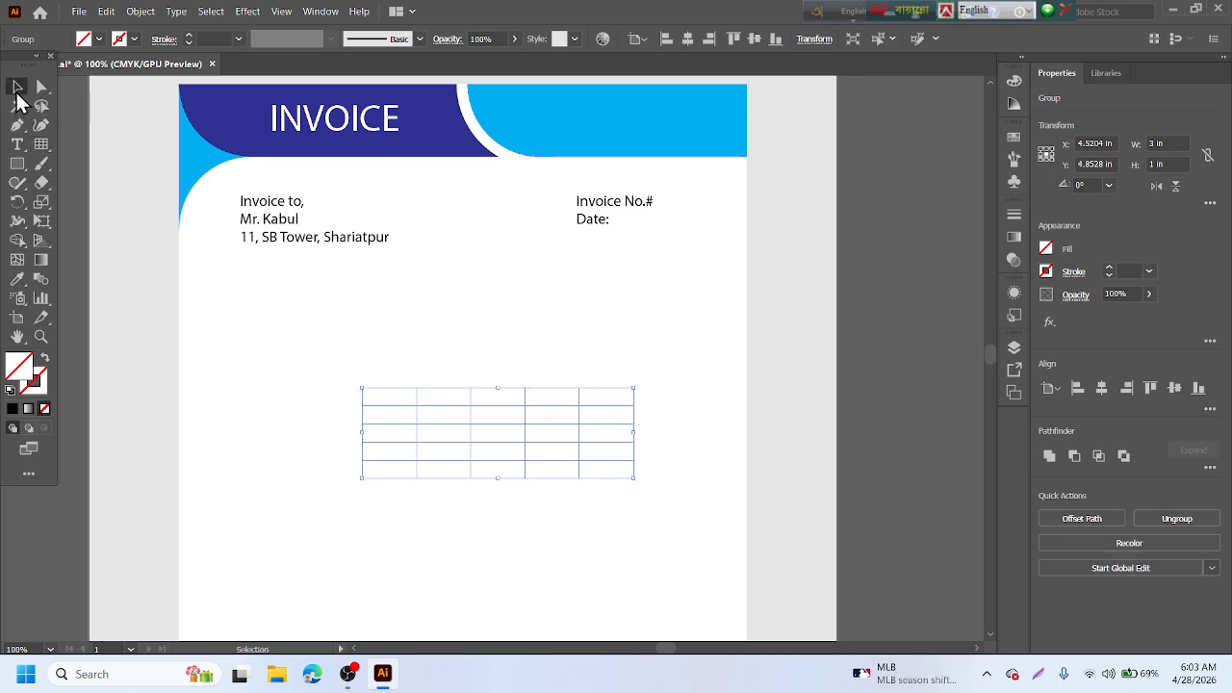
{"action": "left_click", "coordinate": [391, 414]}
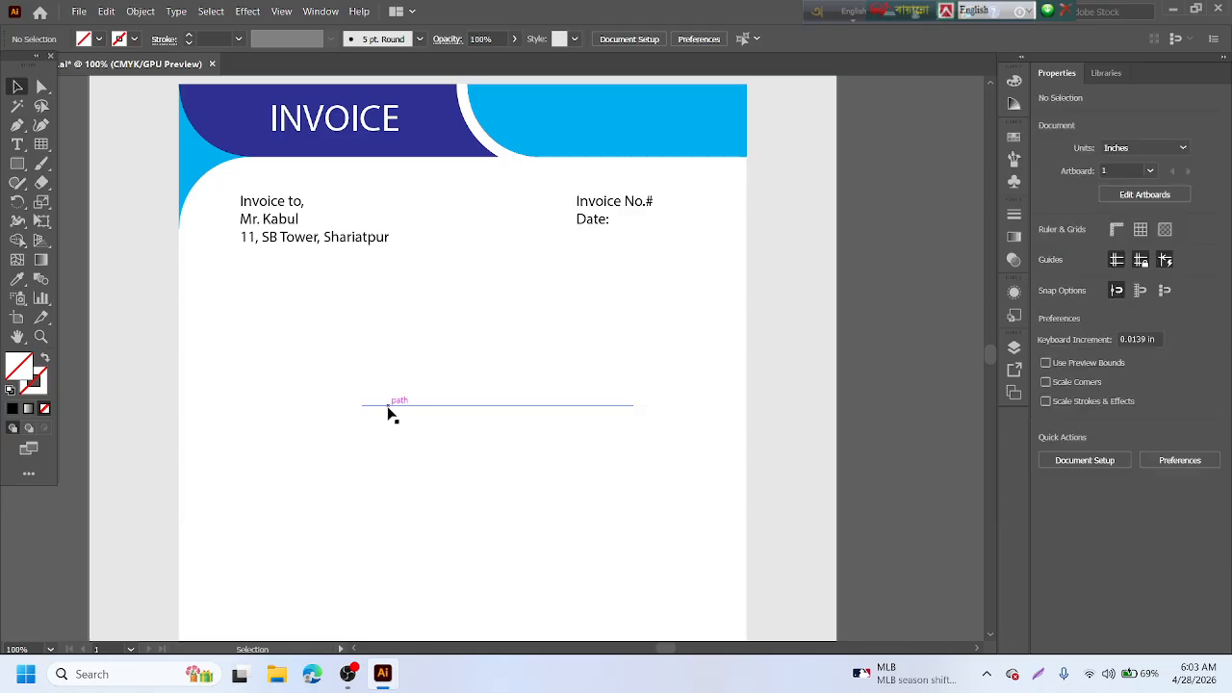
{"action": "left_click", "coordinate": [388, 412]}
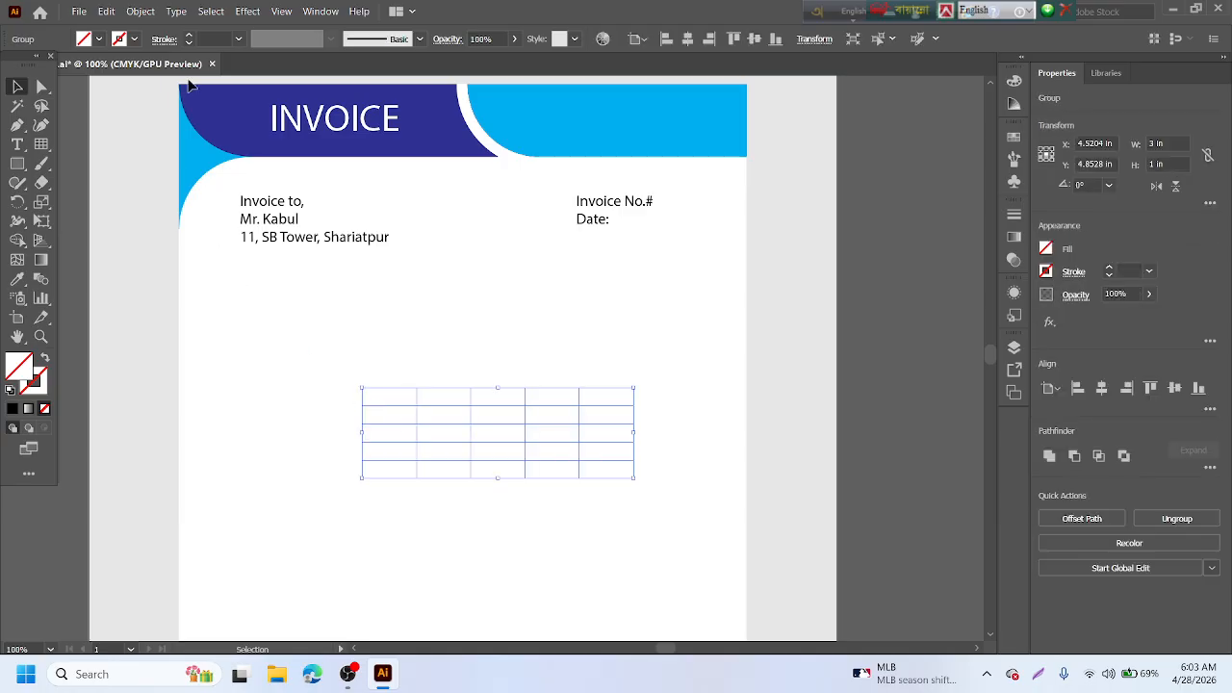
{"action": "left_click", "coordinate": [137, 39]}
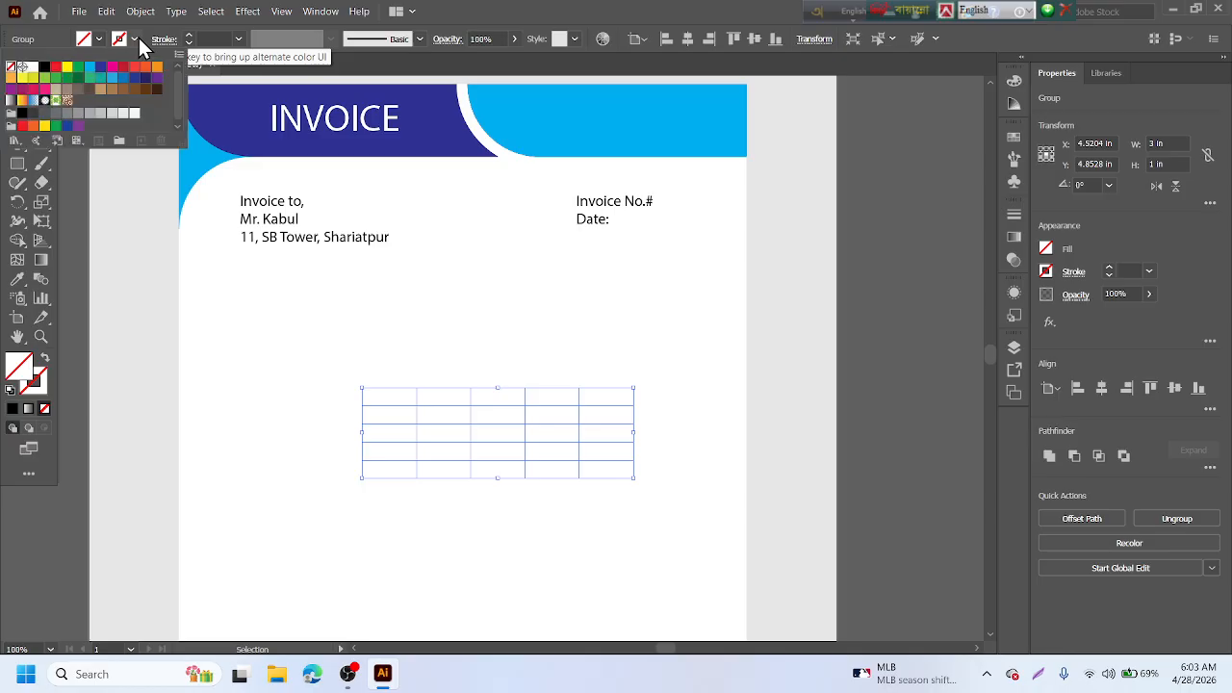
{"action": "left_click", "coordinate": [44, 67]}
{"action": "left_click", "coordinate": [212, 311]}
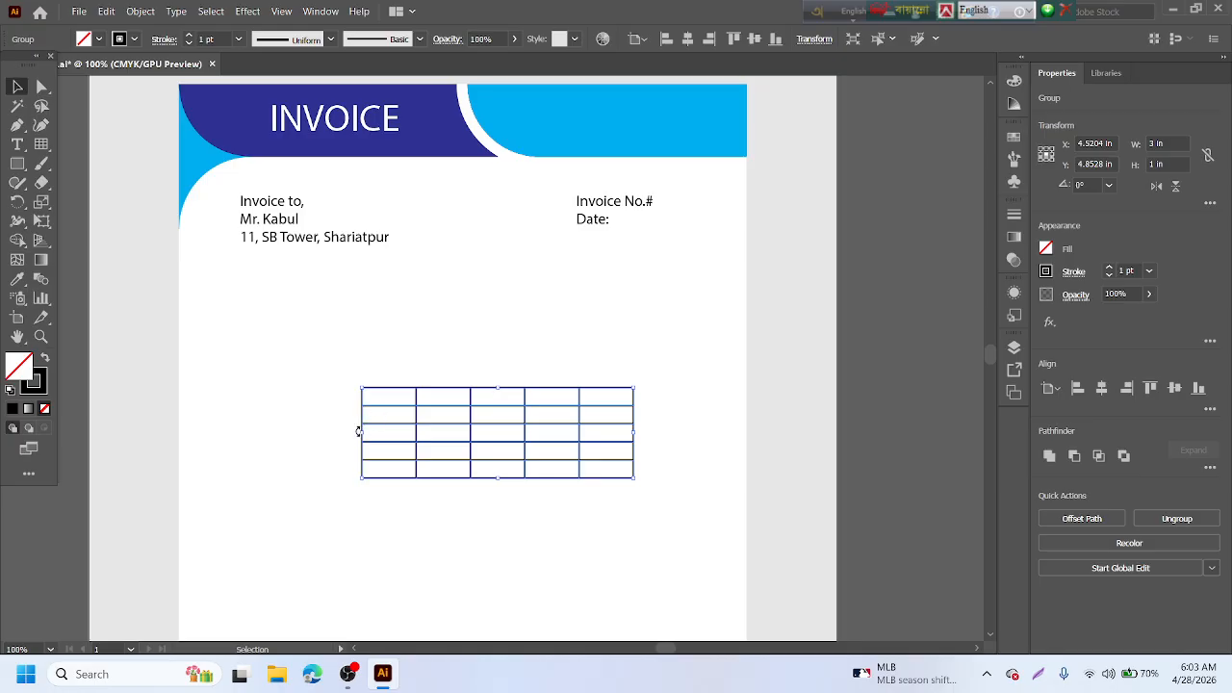
- Stretch the grid to about 4.83 in wide and 2.16 in high, with its left edge aligned to the "Invoice to" text
{"action": "left_click_drag", "start_coordinate": [364, 432], "coordinate": [240, 432]}
{"action": "left_click_drag", "start_coordinate": [637, 432], "coordinate": [678, 437]}
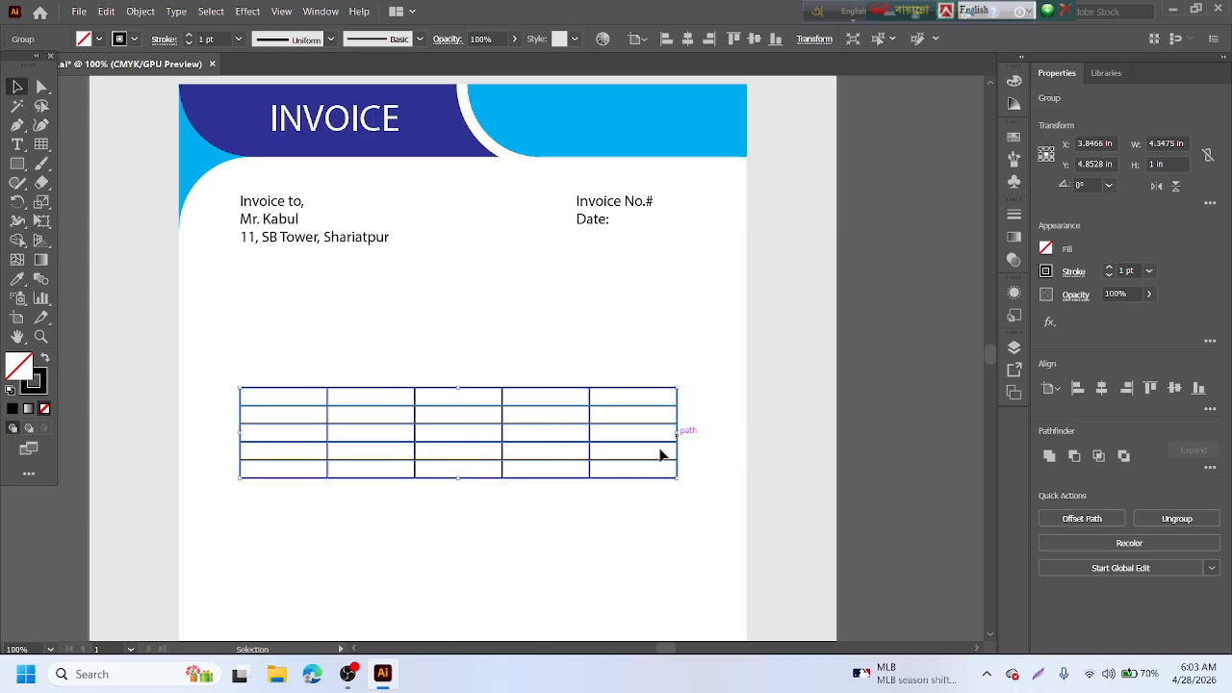
{"action": "left_click_drag", "start_coordinate": [458, 477], "coordinate": [452, 532]}
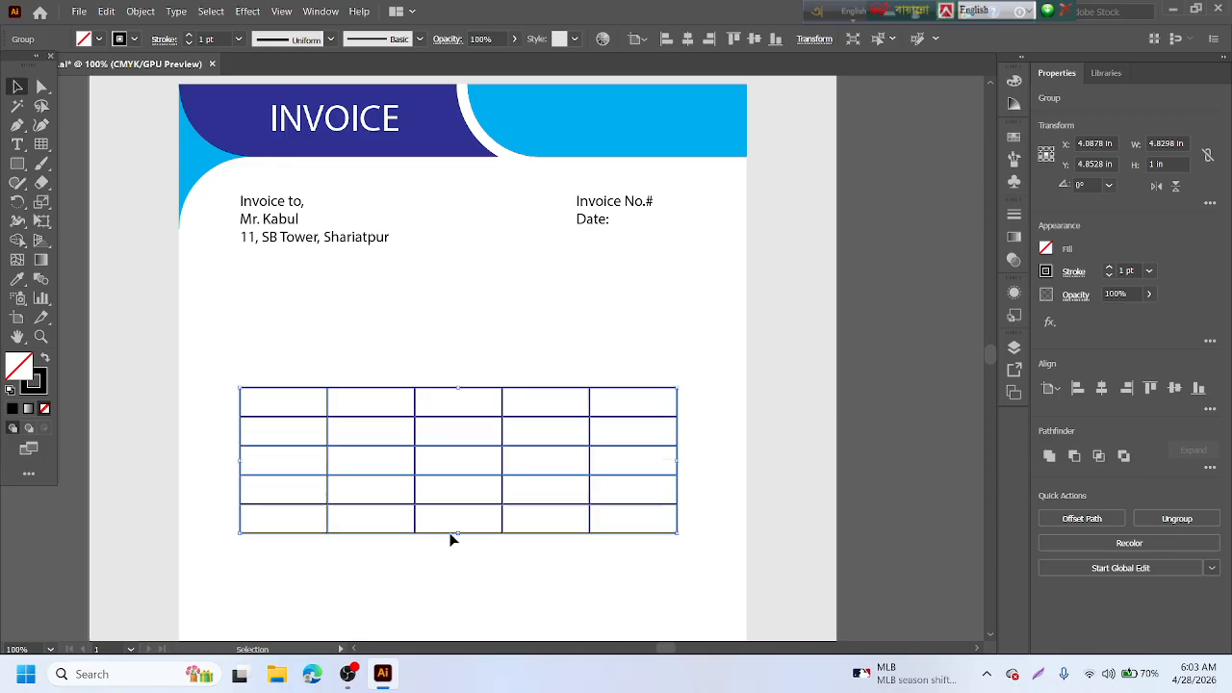
{"action": "scroll", "coordinate": [459, 523], "scroll_direction": "down", "scroll_amount": 6}
{"action": "scroll", "coordinate": [478, 495], "scroll_direction": "up", "scroll_amount": 2}
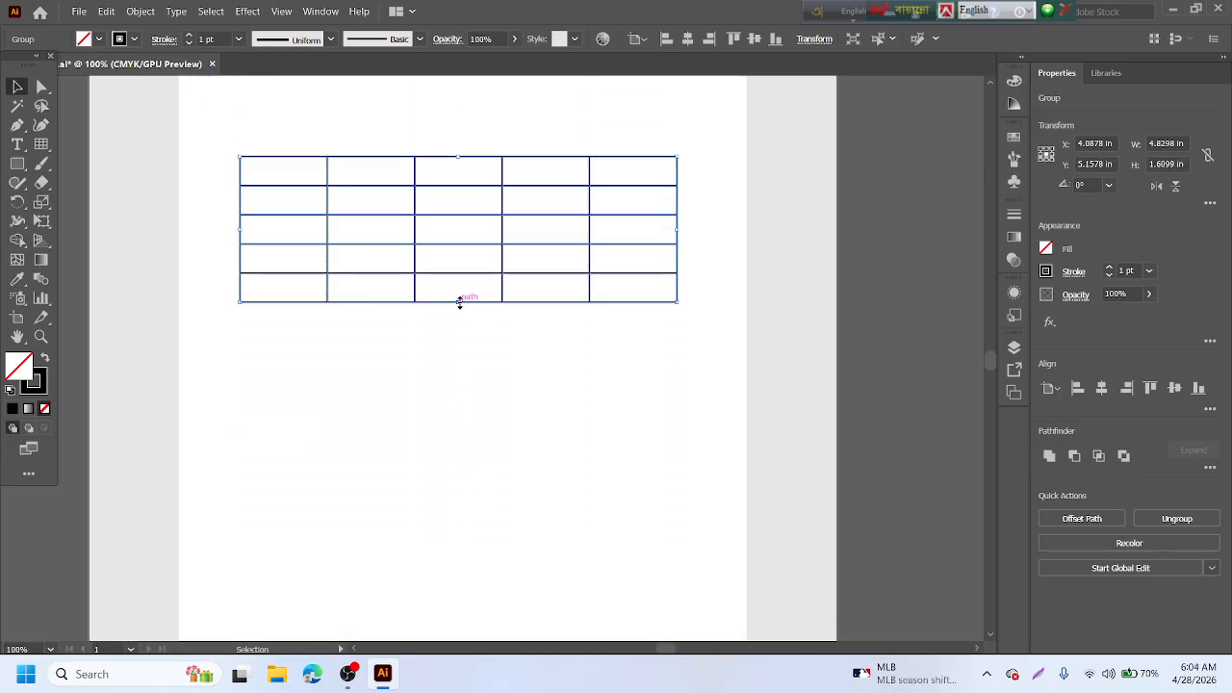
{"action": "left_click_drag", "start_coordinate": [463, 303], "coordinate": [456, 356]}
{"action": "scroll", "coordinate": [456, 357], "scroll_direction": "up", "scroll_amount": 4}
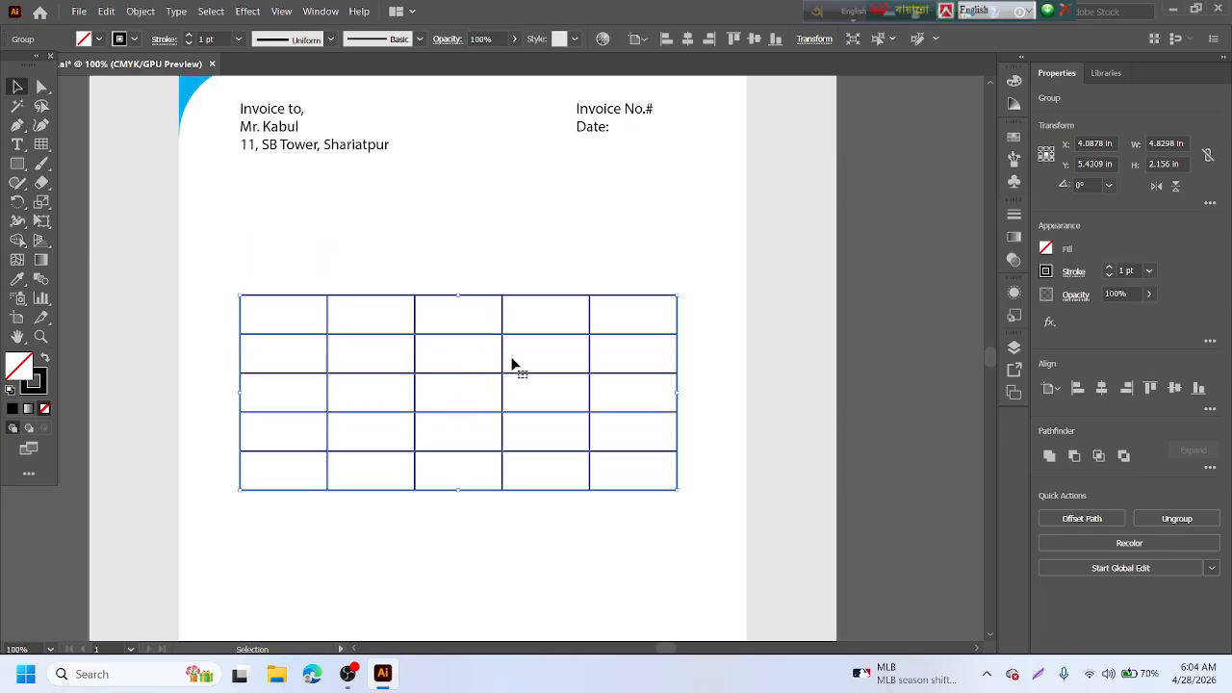
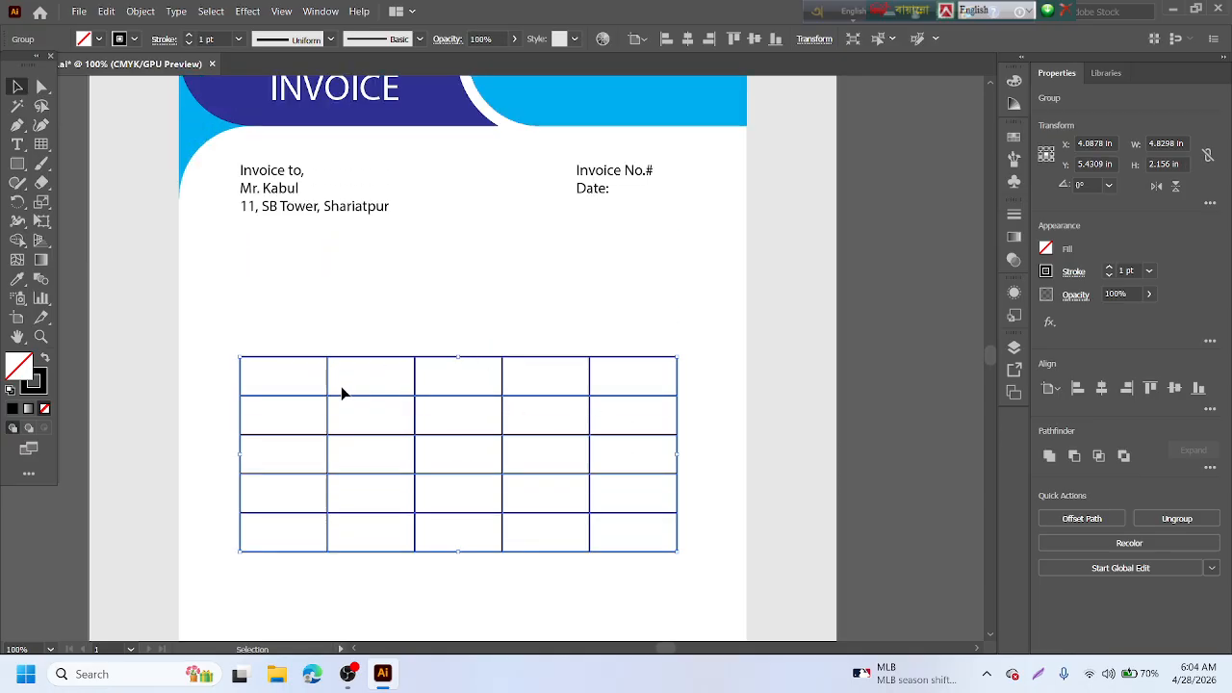
- Shift only the grid's first vertical divider left to about X 2.33 in to narrow the first column
{"action": "left_click", "coordinate": [42, 87]}
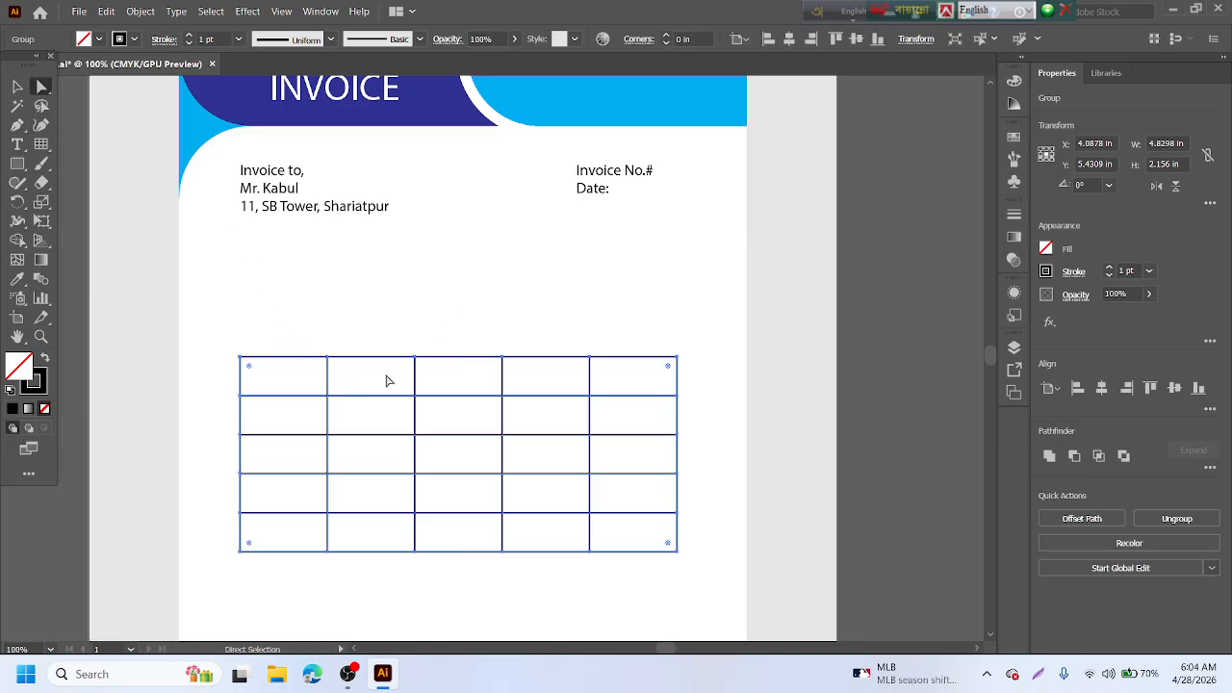
{"action": "left_click_drag", "start_coordinate": [314, 375], "coordinate": [344, 380]}
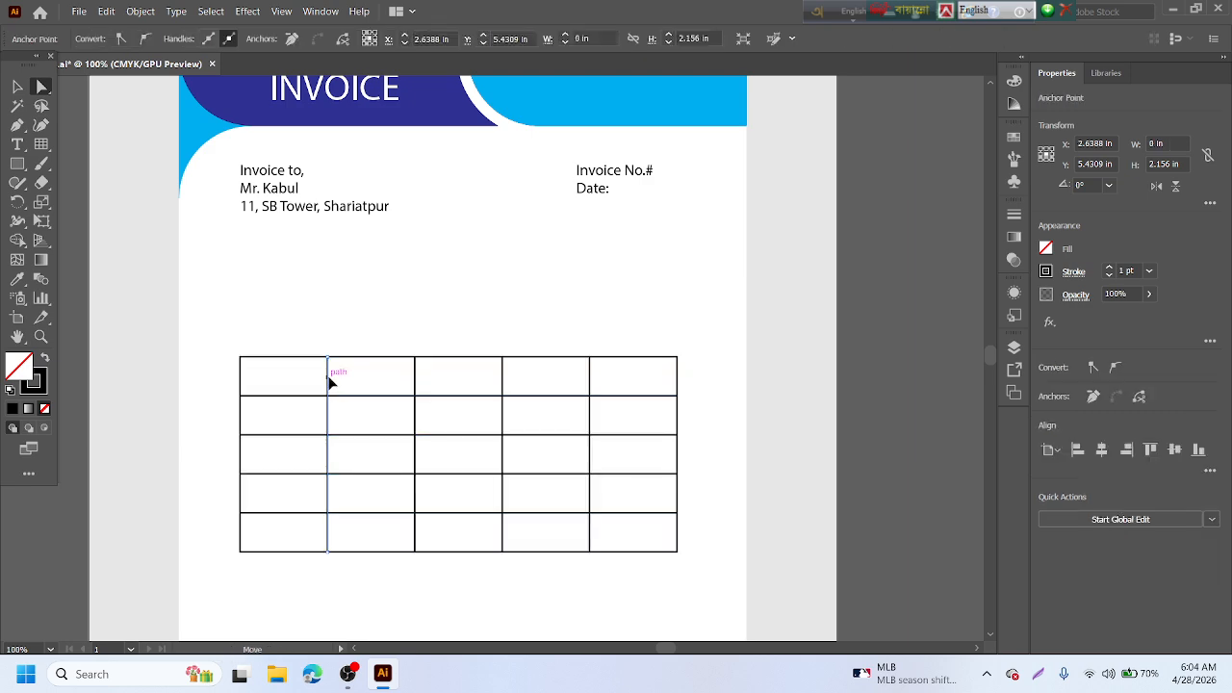
{"action": "left_click_drag", "start_coordinate": [330, 381], "coordinate": [301, 383]}
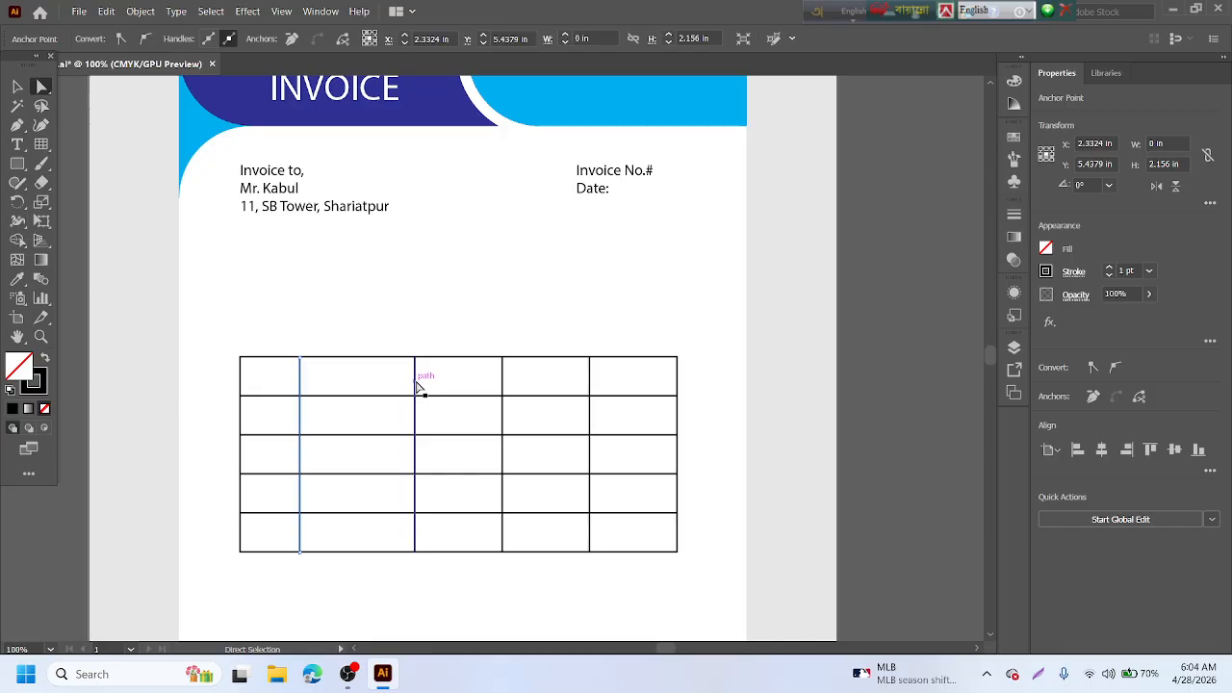
- Nudge the table's vertical divider between the second and third columns, deselect it, and save the document
{"action": "left_click_drag", "start_coordinate": [417, 385], "coordinate": [419, 389]}
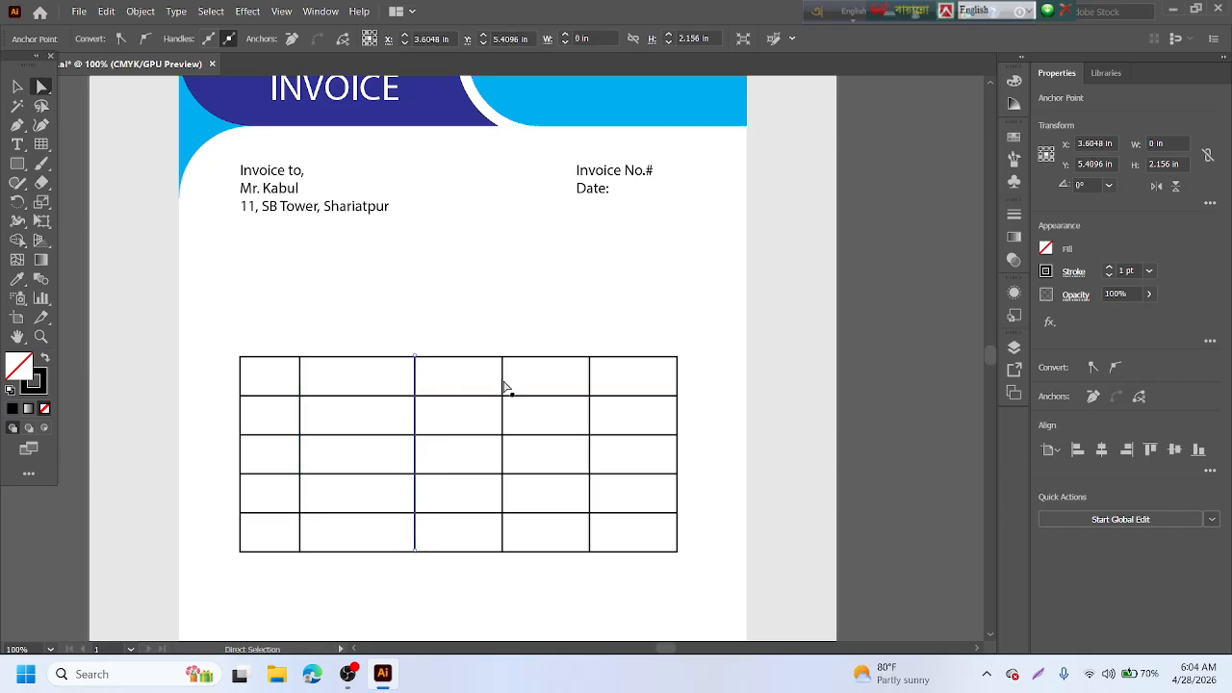
{"action": "left_click", "coordinate": [402, 305]}
{"action": "key", "text": "ctrl+s"}
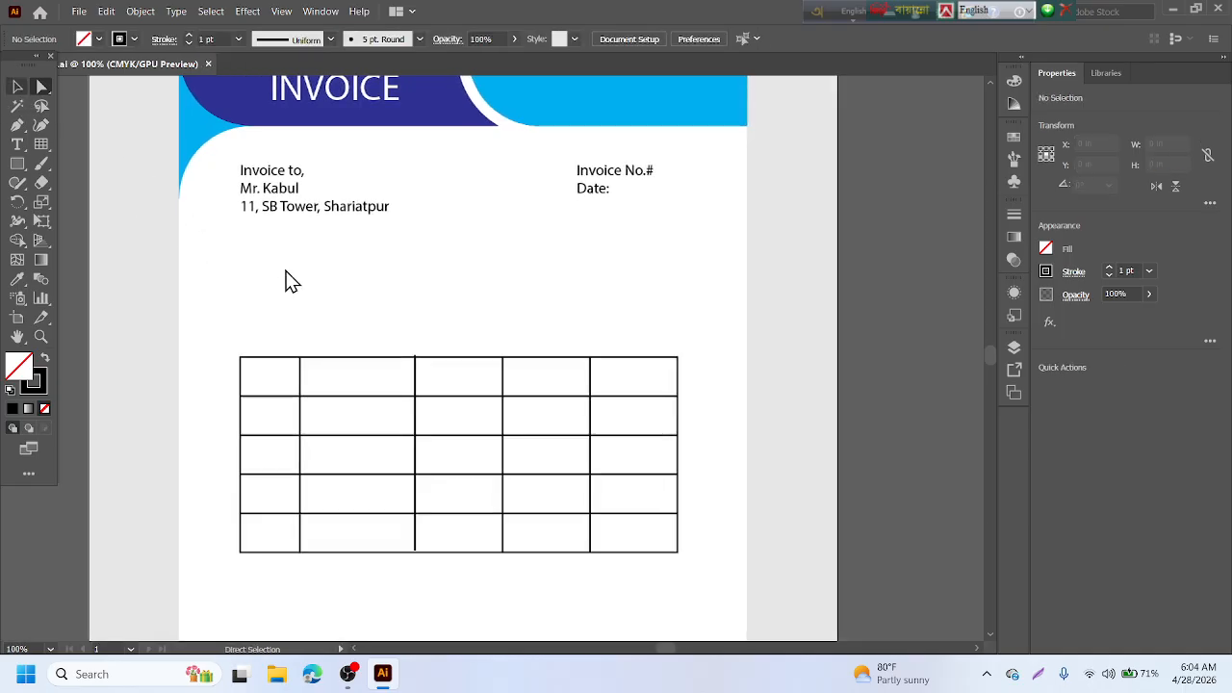
- Move the whole table grid up the page, closer to the billing details
{"action": "key", "text": "v"}
{"action": "scroll", "coordinate": [283, 380], "scroll_direction": "down", "scroll_amount": 1}
{"action": "left_click_drag", "start_coordinate": [290, 347], "coordinate": [286, 277]}
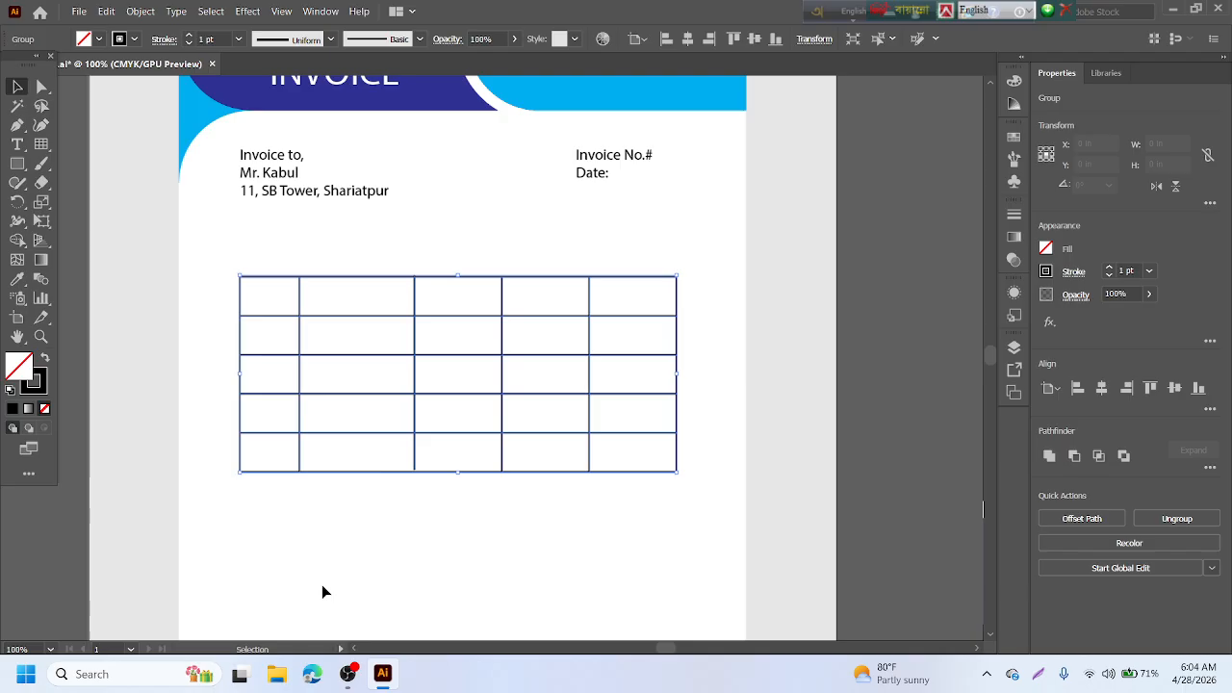
- Examine the empty area below the table and the overall invoice layout
{"action": "scroll", "coordinate": [365, 498], "scroll_direction": "down", "scroll_amount": 5}
{"action": "left_click", "coordinate": [364, 496]}
{"action": "scroll", "coordinate": [389, 393], "scroll_direction": "down", "scroll_amount": 2}
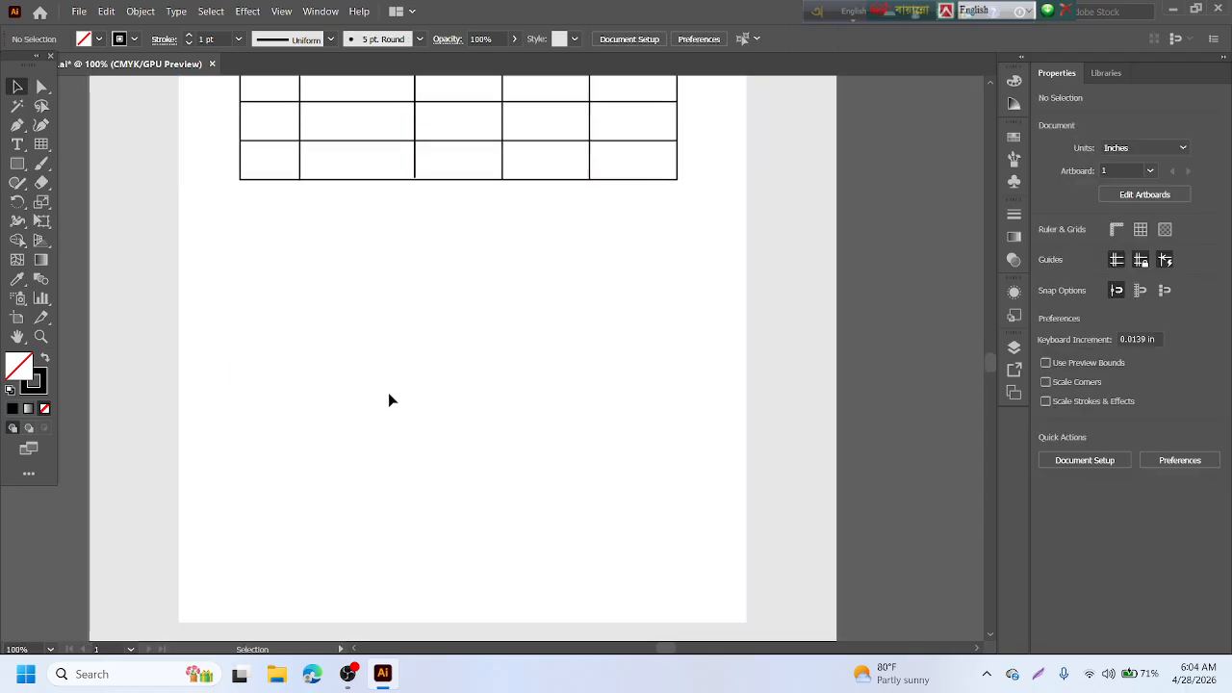
{"action": "scroll", "coordinate": [389, 392], "scroll_direction": "up", "scroll_amount": 2}
{"action": "scroll", "coordinate": [388, 393], "scroll_direction": "down", "scroll_amount": 2, "text": "alt"}
{"action": "scroll", "coordinate": [389, 393], "scroll_direction": "up", "scroll_amount": 1}
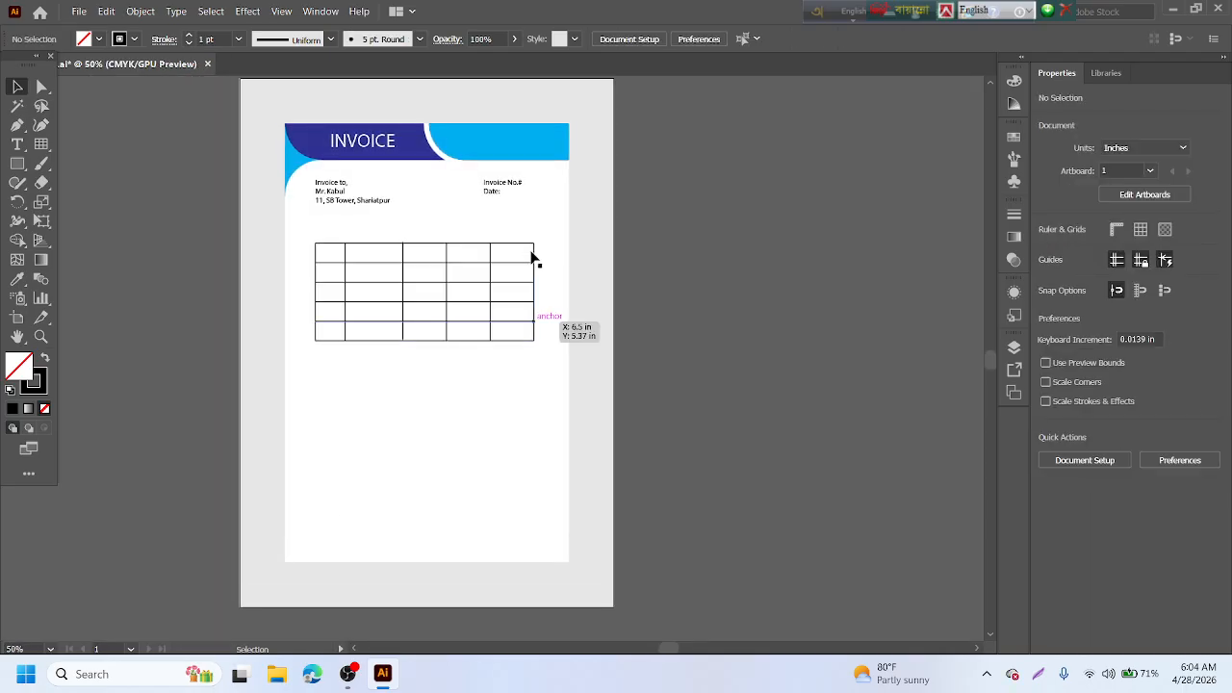
{"action": "scroll", "coordinate": [370, 285], "scroll_direction": "up", "scroll_amount": 1, "text": "alt"}
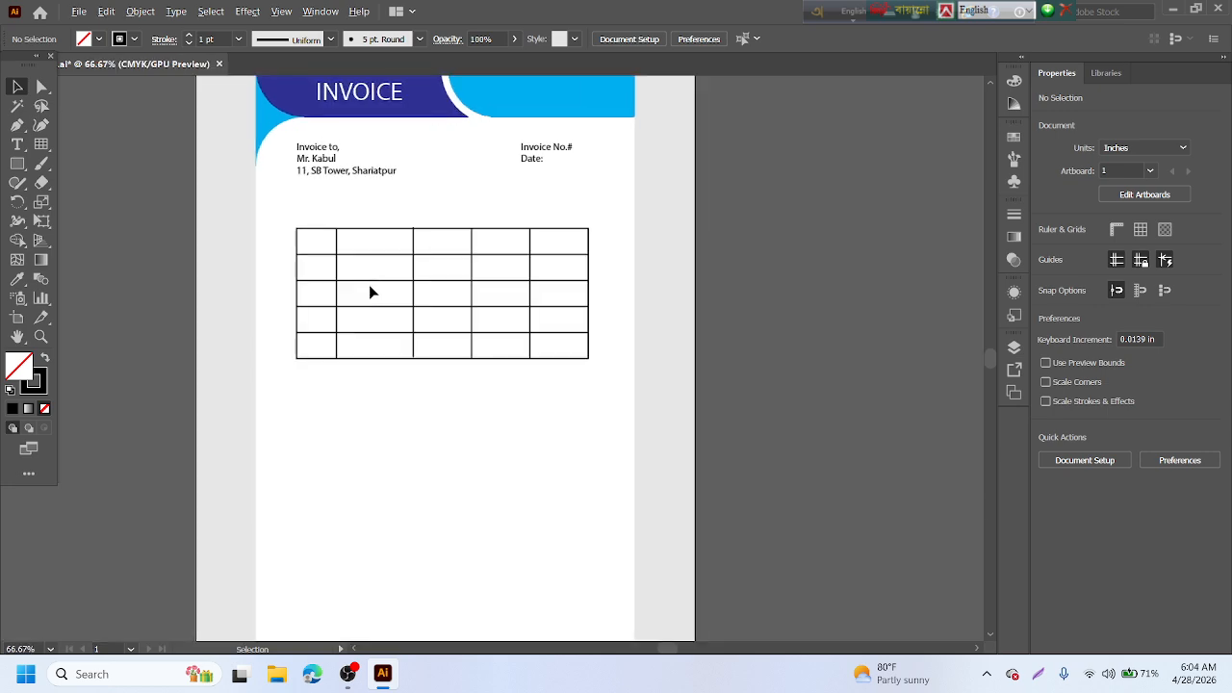
{"action": "scroll", "coordinate": [369, 286], "scroll_direction": "up", "scroll_amount": 2}
- Try dark blue and cyan stroke colours on the table grid and return it to black
{"action": "left_click", "coordinate": [356, 259]}
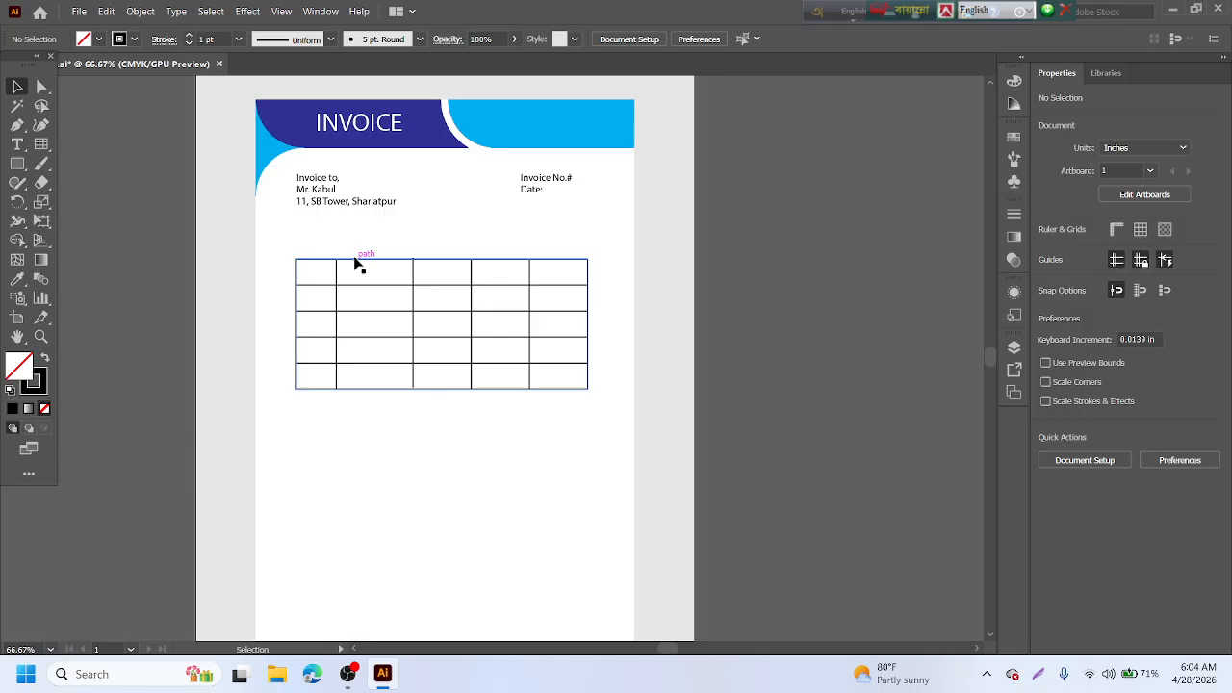
{"action": "left_click", "coordinate": [135, 39]}
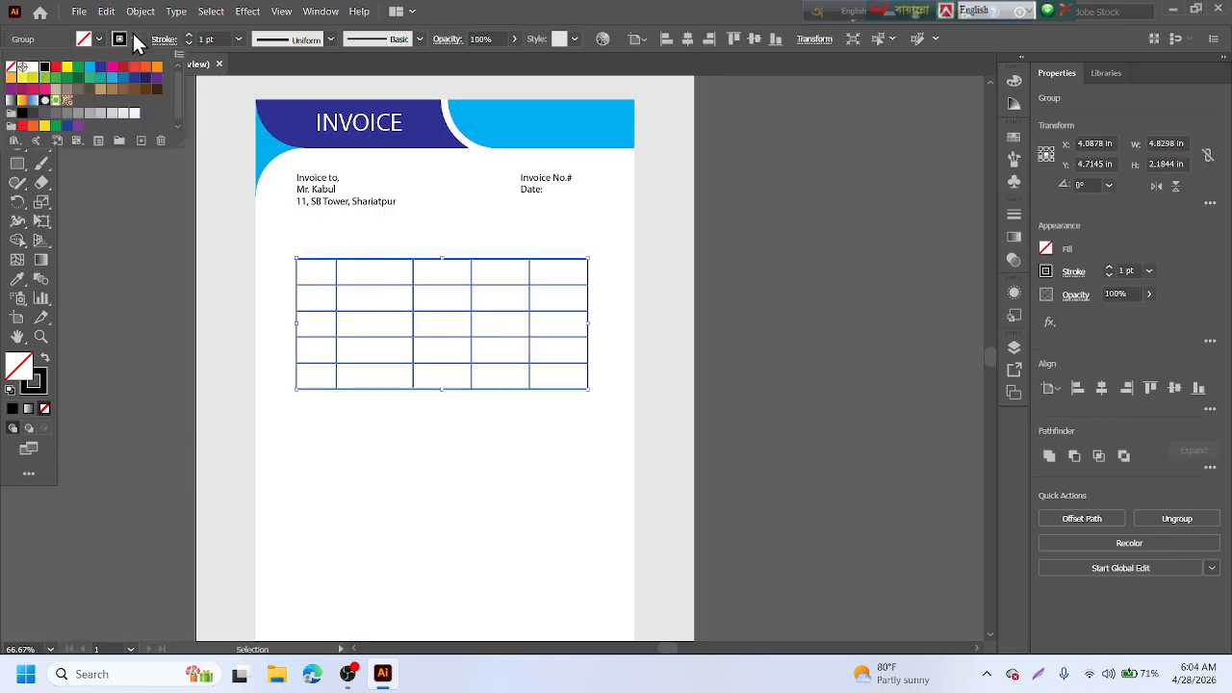
{"action": "left_click", "coordinate": [99, 70]}
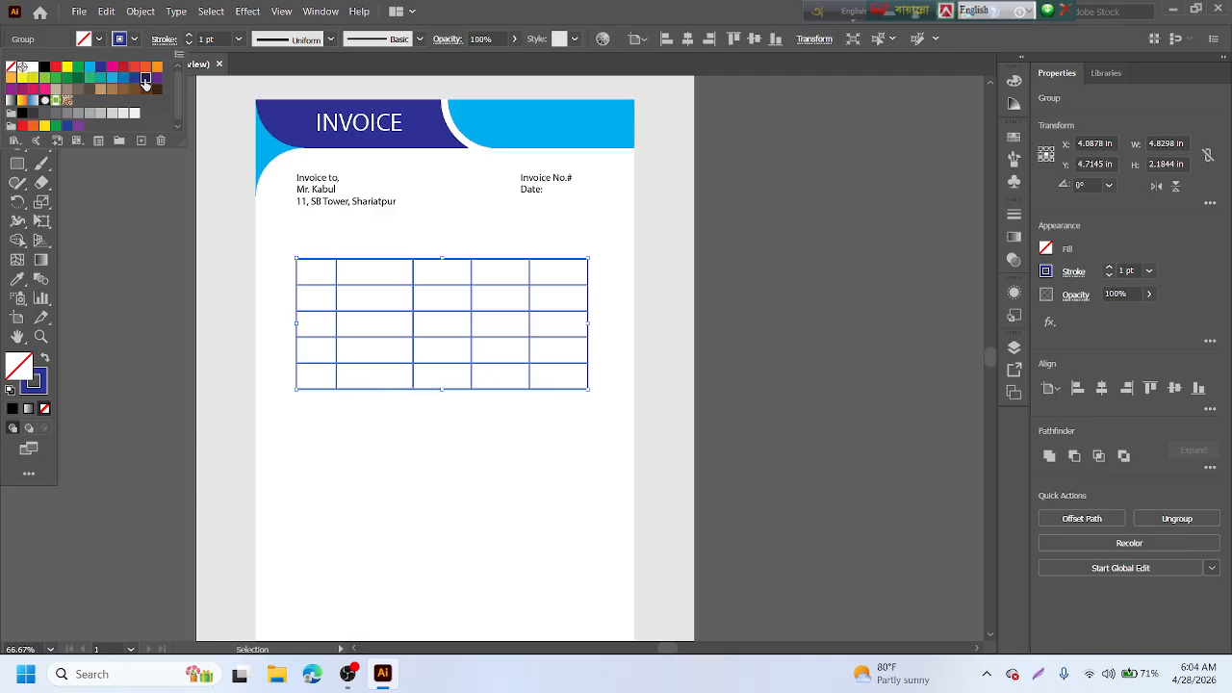
{"action": "left_click", "coordinate": [145, 81]}
{"action": "left_click", "coordinate": [89, 67]}
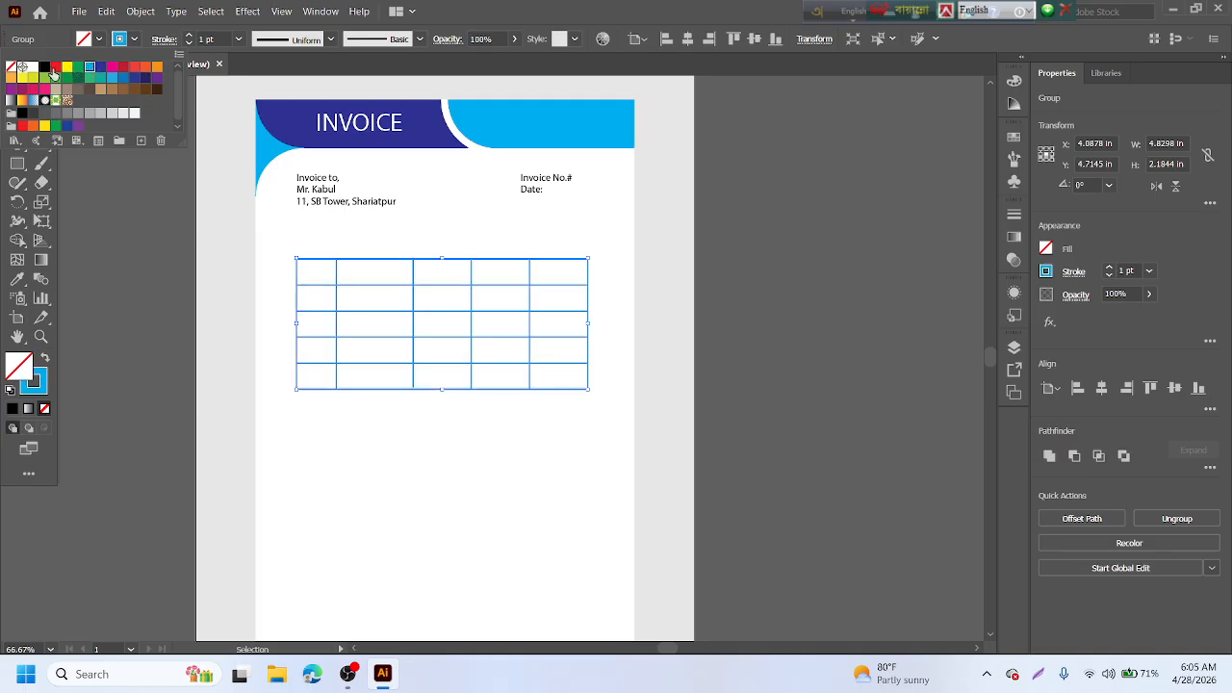
{"action": "left_click", "coordinate": [43, 67]}
{"action": "left_click", "coordinate": [138, 322]}
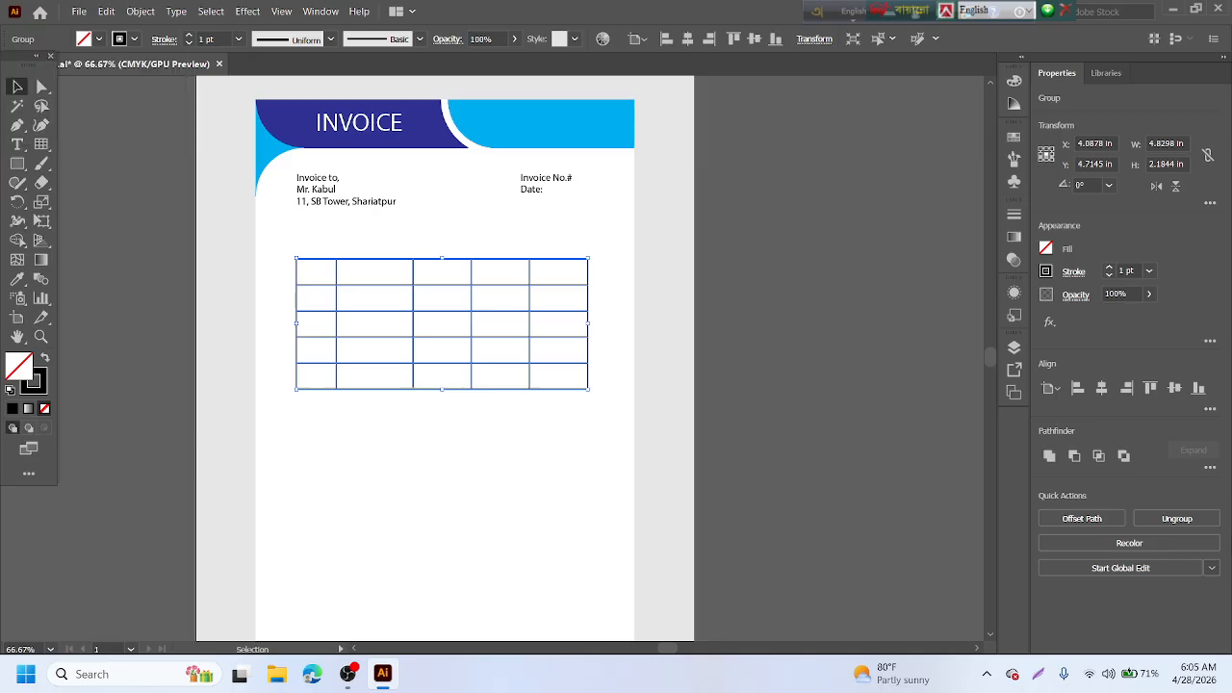
{"action": "left_click", "coordinate": [426, 508]}
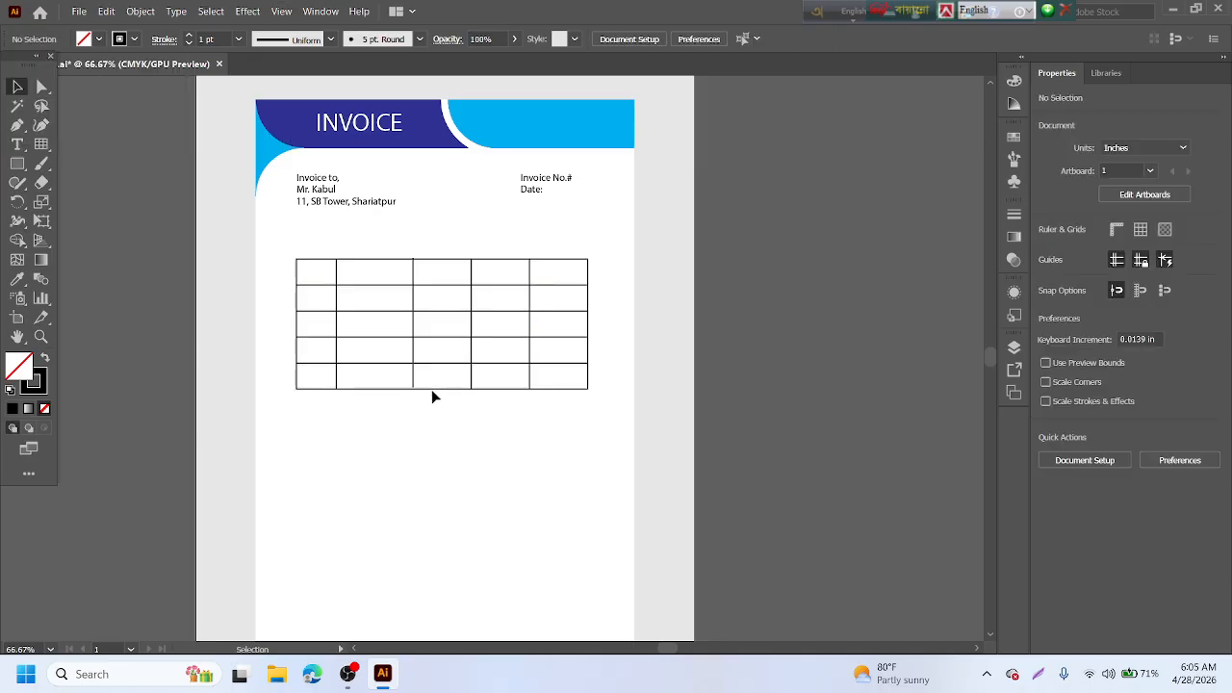
- Add the text "SL" in the first header cell of the table
{"action": "scroll", "coordinate": [351, 312], "scroll_direction": "up", "scroll_amount": 1}
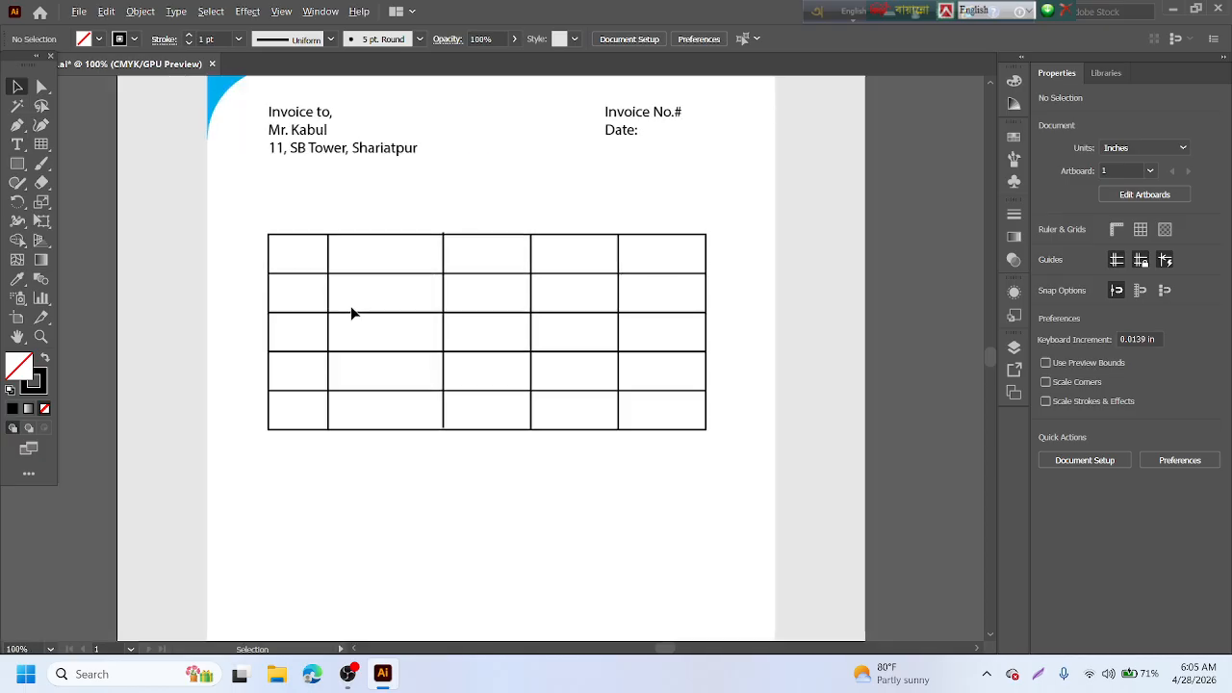
{"action": "left_click", "coordinate": [18, 144]}
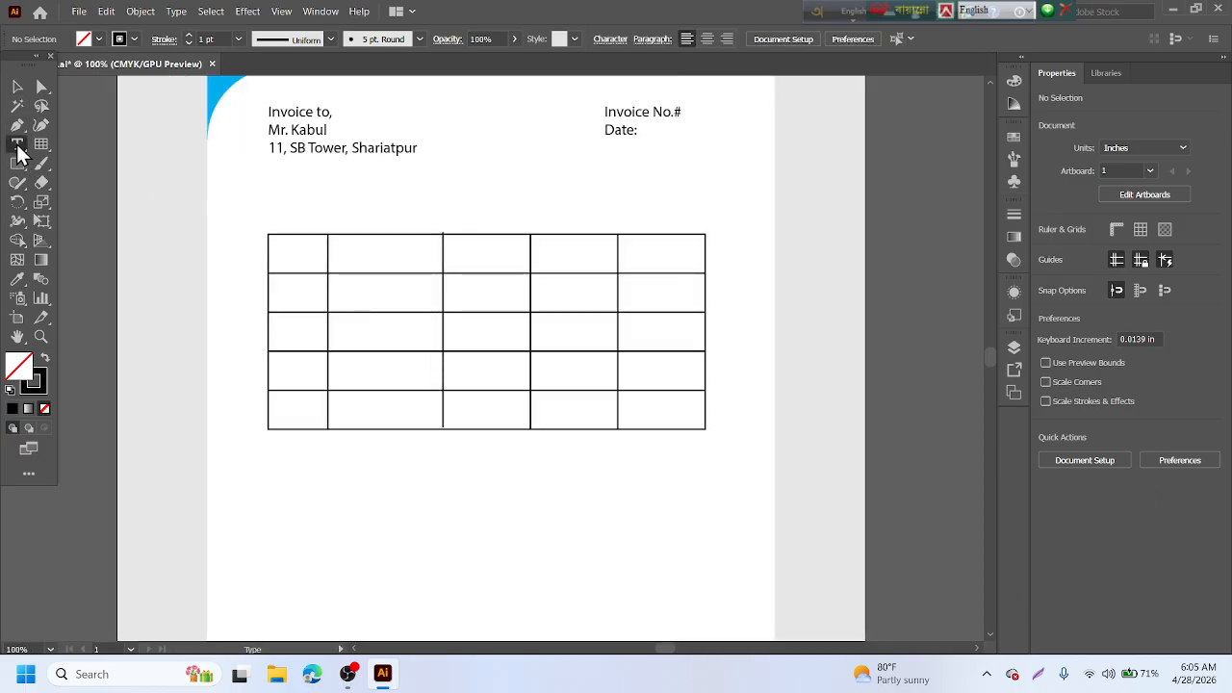
{"action": "left_click", "coordinate": [290, 260]}
{"action": "type", "text": "SL"}
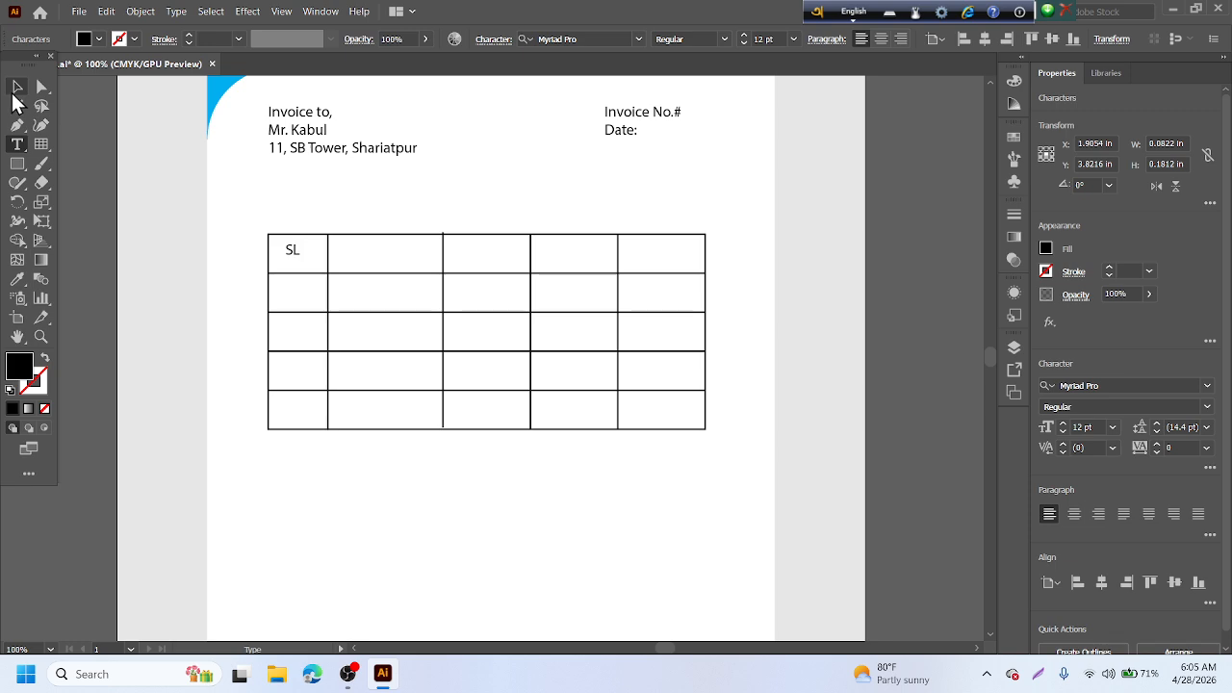
{"action": "left_click", "coordinate": [18, 87]}
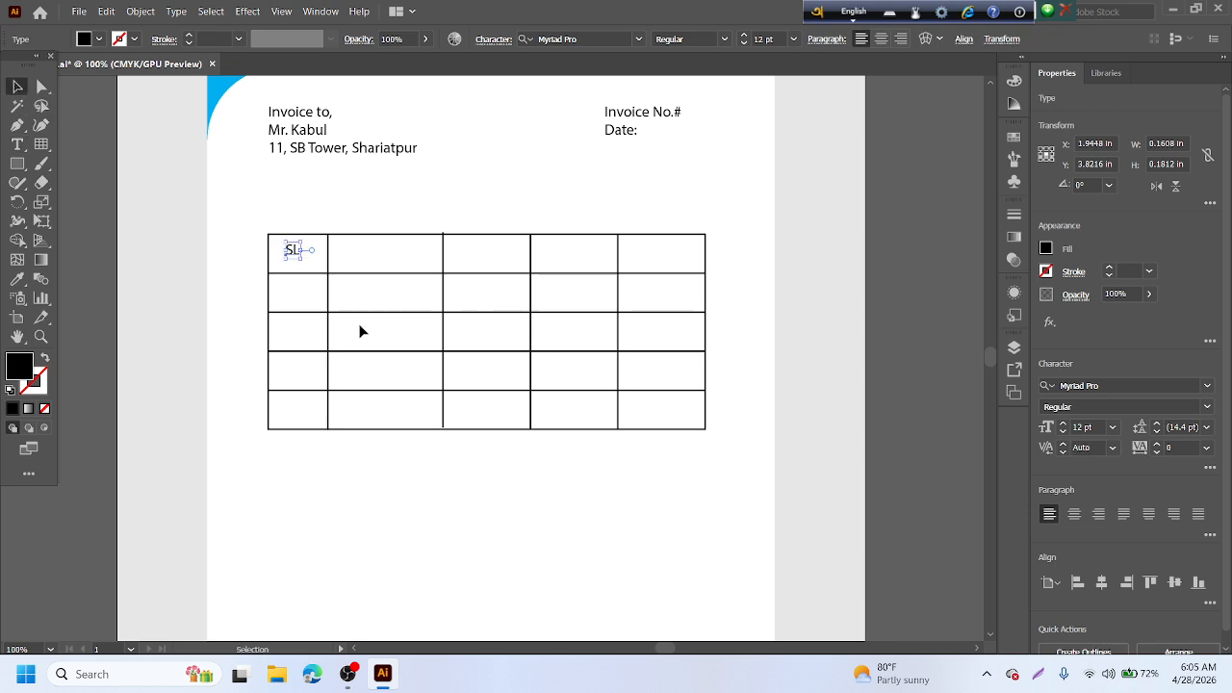
- Copy the "SL" label into each of the other four header cells
{"action": "scroll", "coordinate": [360, 331], "scroll_direction": "up", "scroll_amount": 1}
{"action": "scroll", "coordinate": [302, 249], "scroll_direction": "up", "scroll_amount": 1}
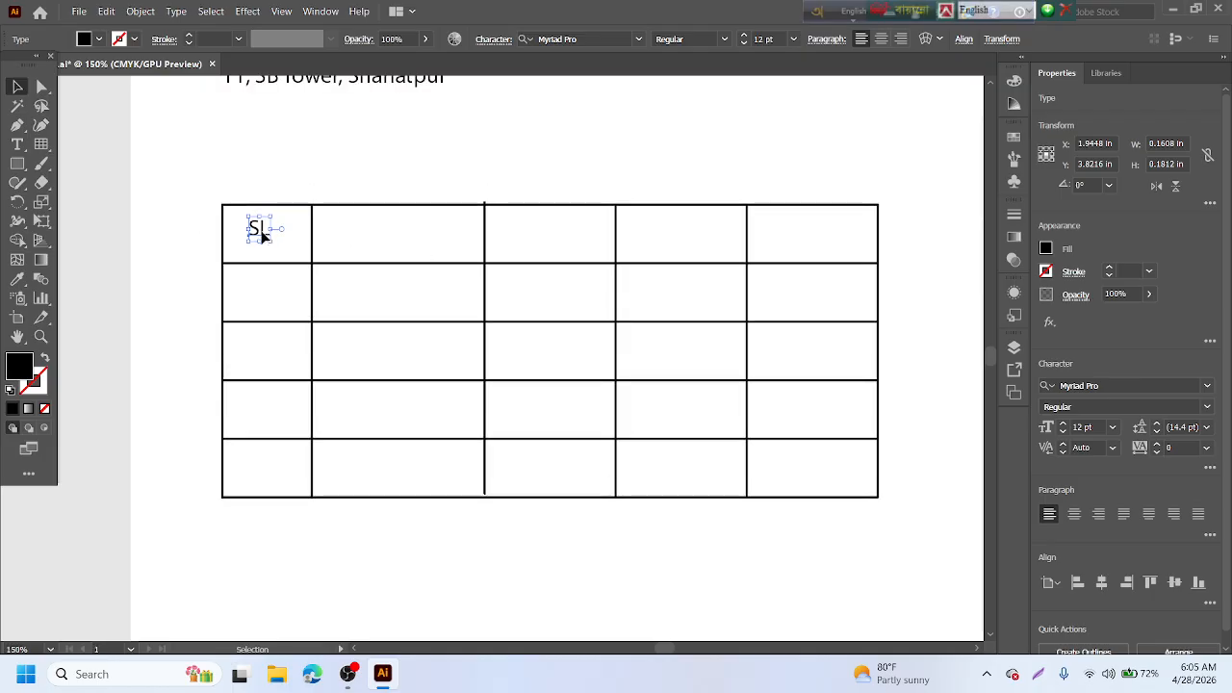
{"action": "left_click_drag", "start_coordinate": [261, 236], "coordinate": [712, 249]}
{"action": "left_click_drag", "start_coordinate": [710, 247], "coordinate": [811, 248]}
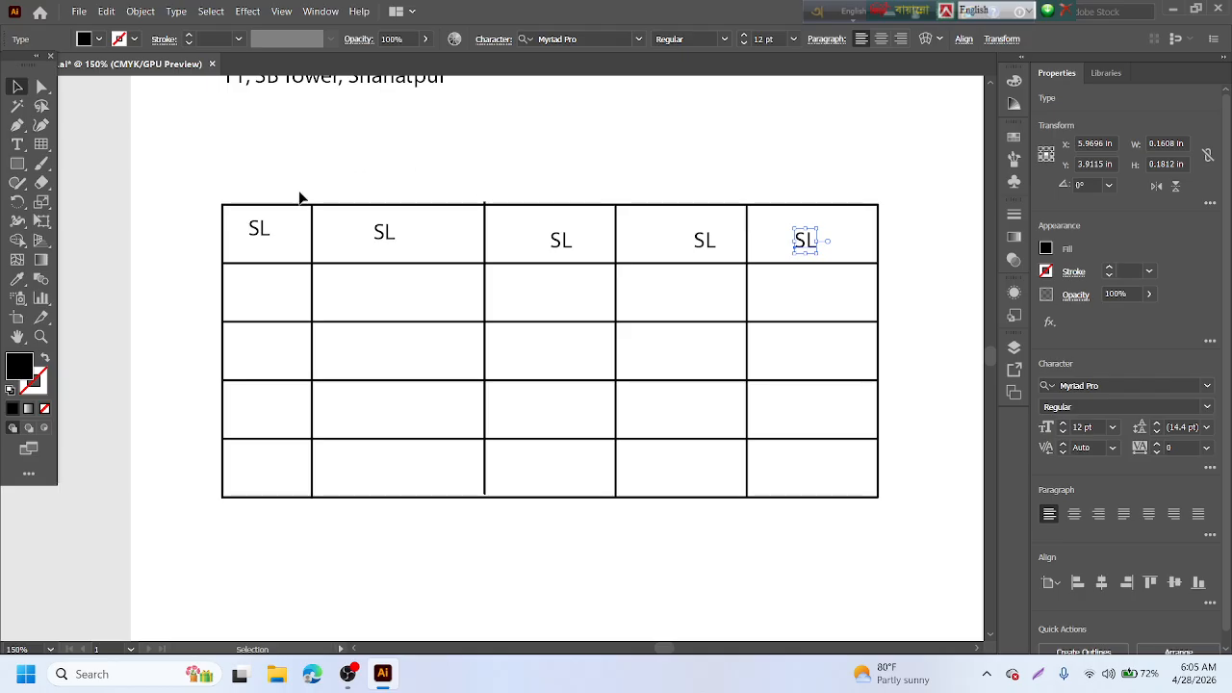
- Replace the label in the second header cell with "Description"
{"action": "double_click", "coordinate": [385, 236]}
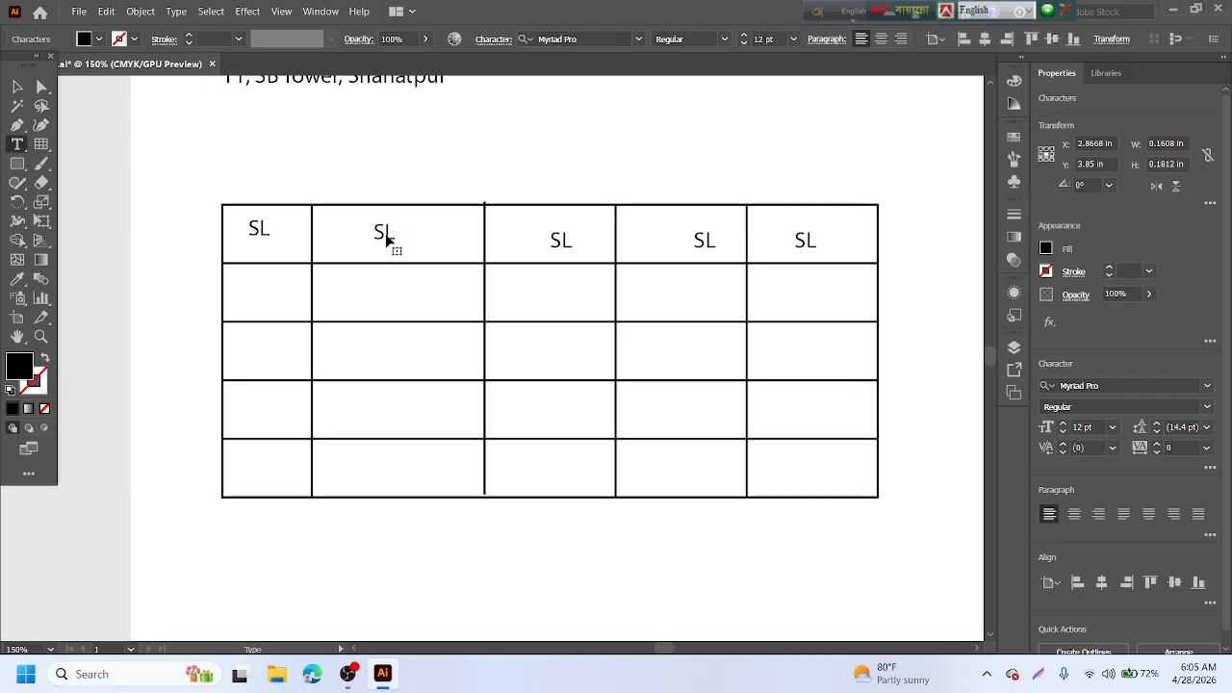
{"action": "double_click", "coordinate": [384, 233]}
{"action": "type", "text": "Desc"}
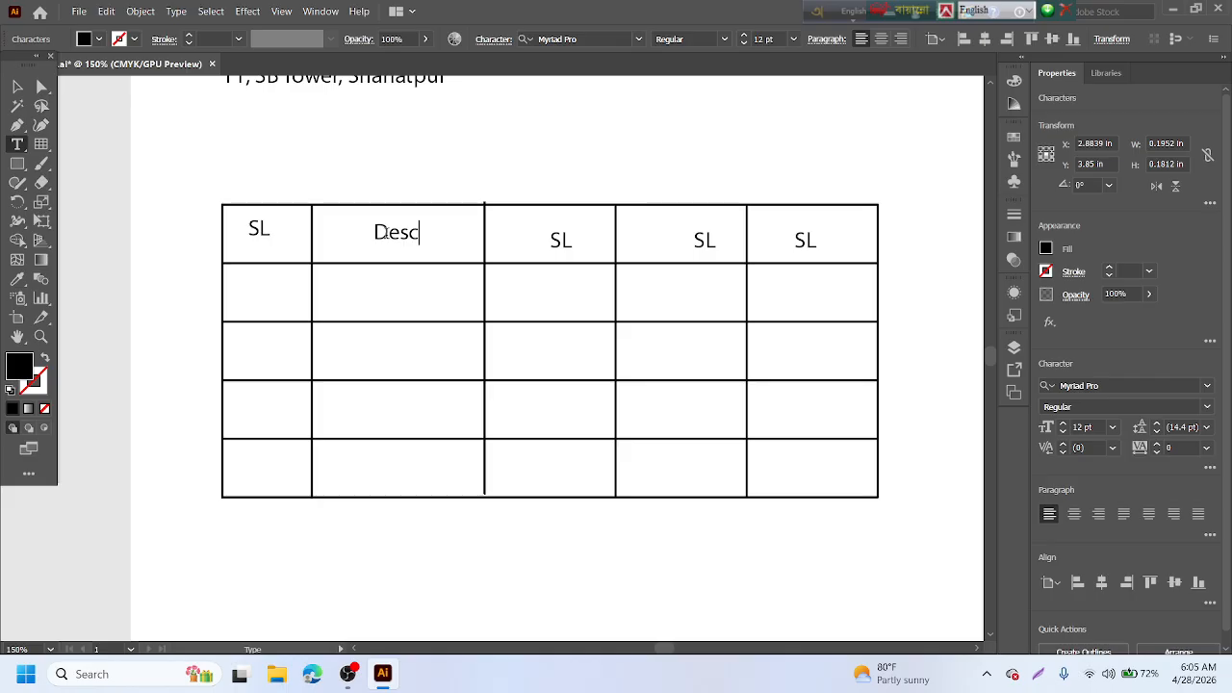
{"action": "type", "text": "ription"}
{"action": "key", "text": "Escape"}
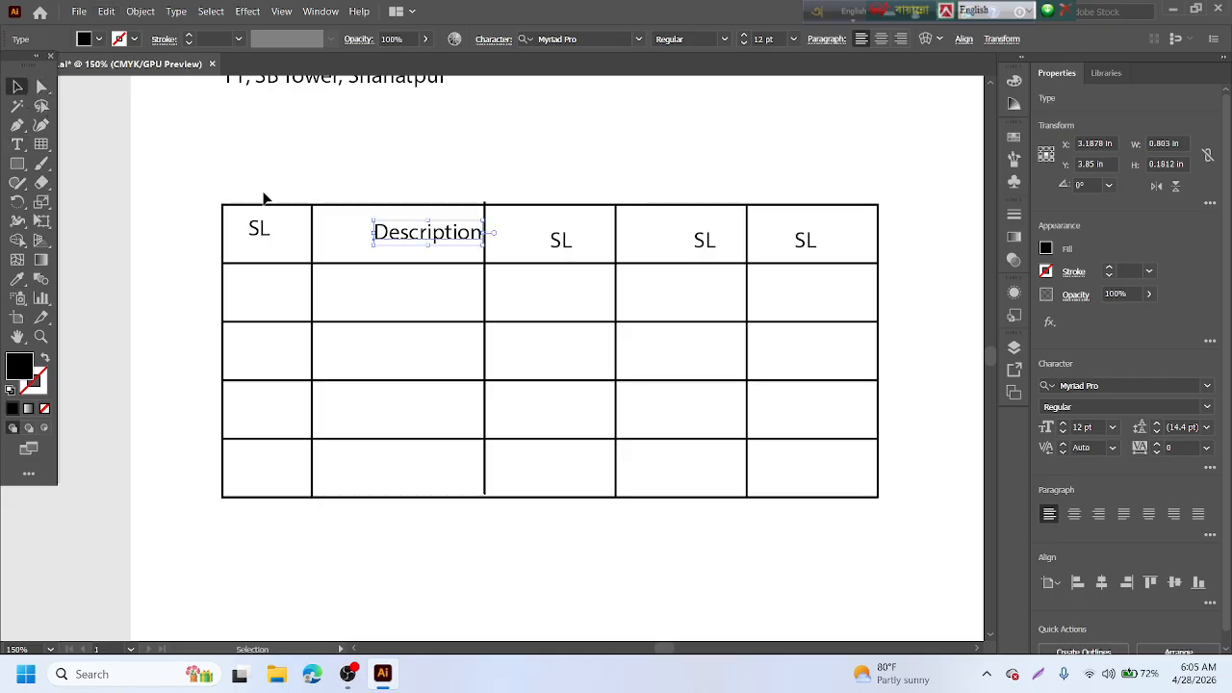
- Replace the label in the third header cell with "Quantity"
{"action": "double_click", "coordinate": [557, 241]}
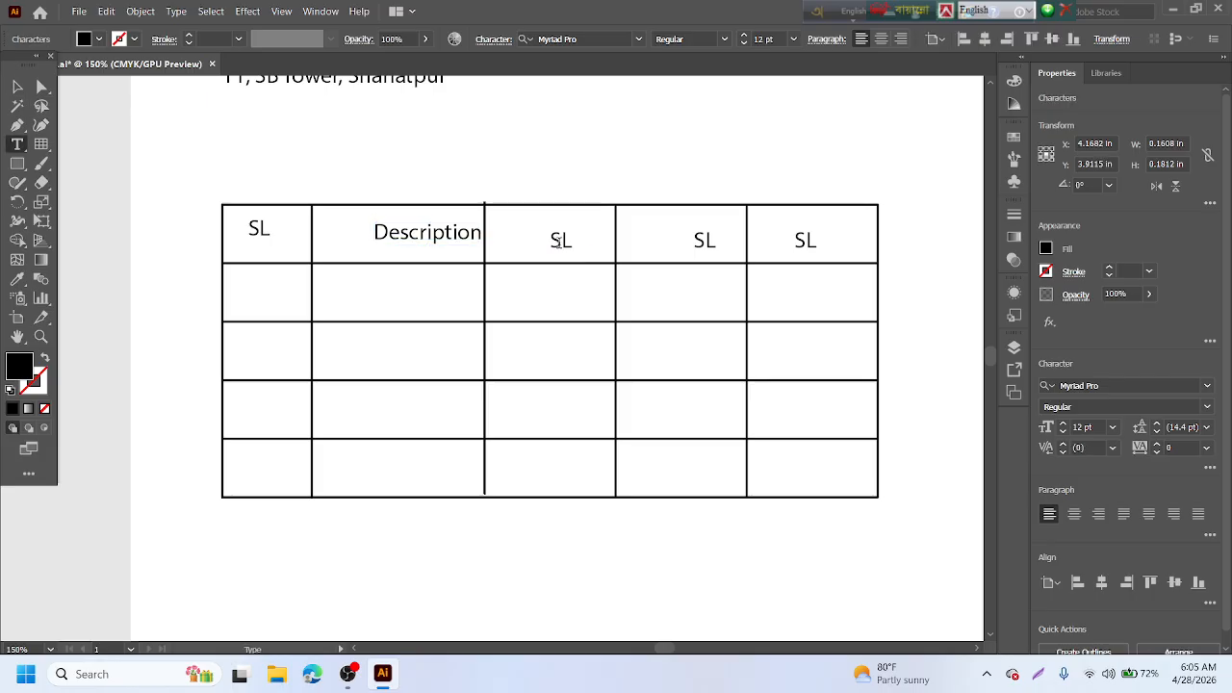
{"action": "double_click", "coordinate": [557, 242]}
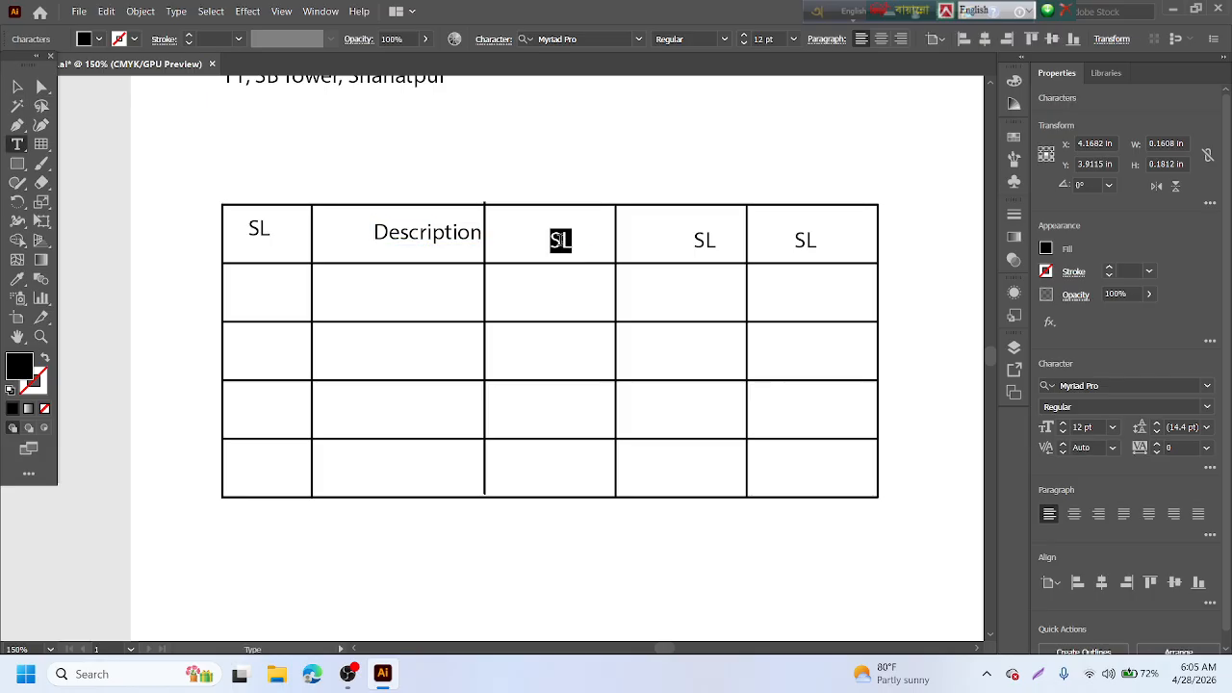
{"action": "type", "text": "Quant"}
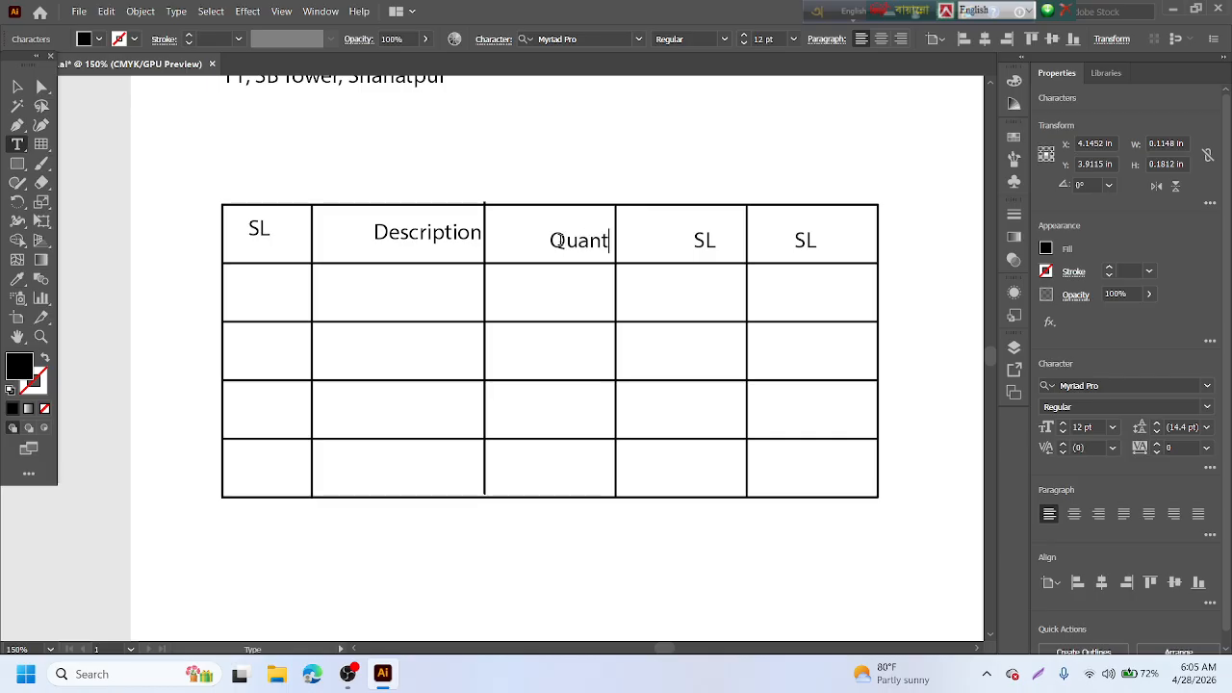
{"action": "type", "text": "ity"}
- Replace the label in the fourth header cell with "Unite Price"
{"action": "double_click", "coordinate": [698, 241]}
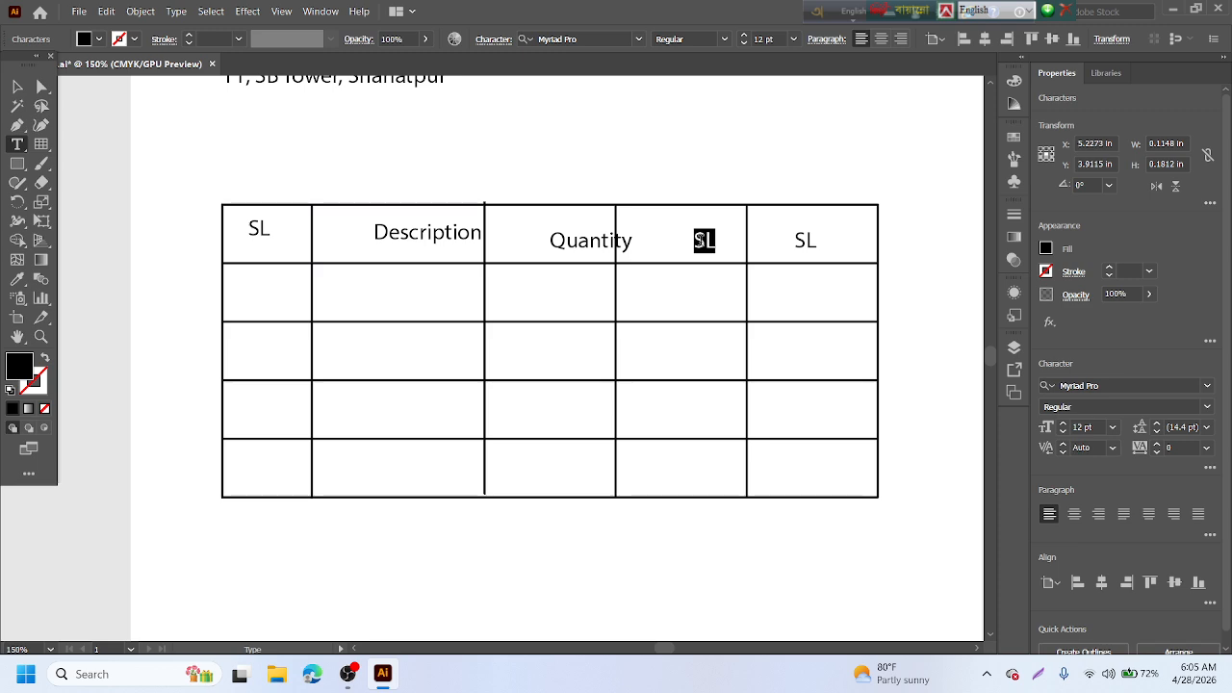
{"action": "type", "text": "Unit"}
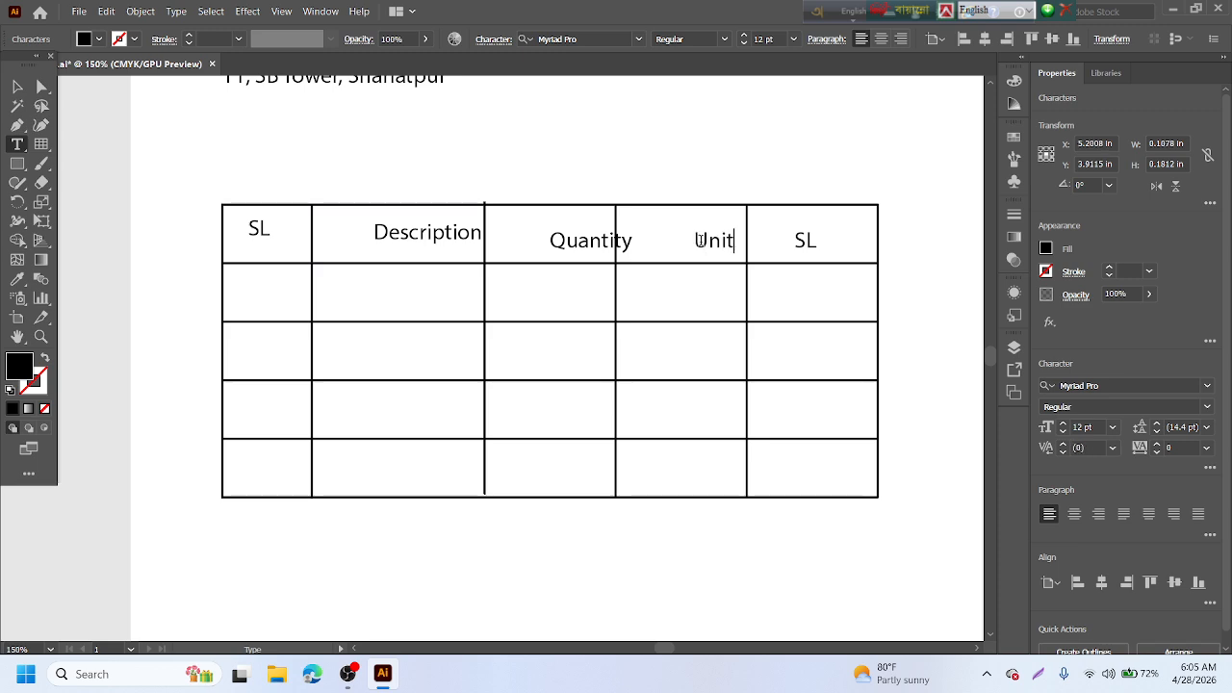
{"action": "type", "text": "e Price"}
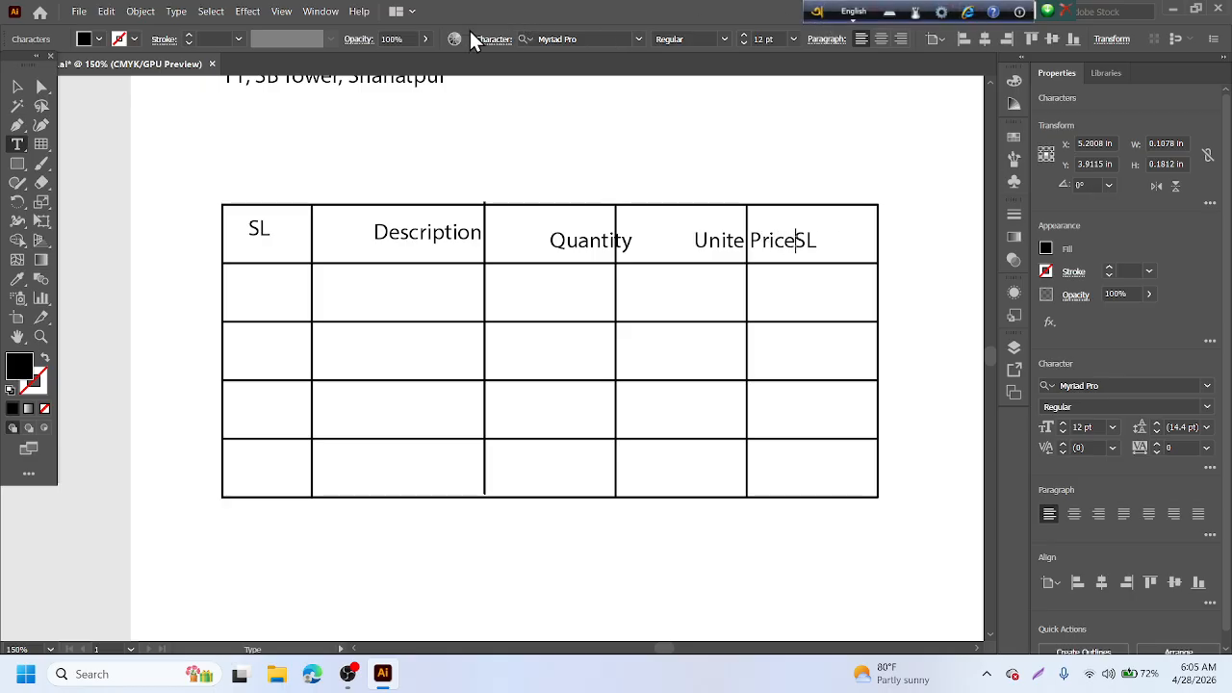
{"action": "left_click", "coordinate": [13, 89]}
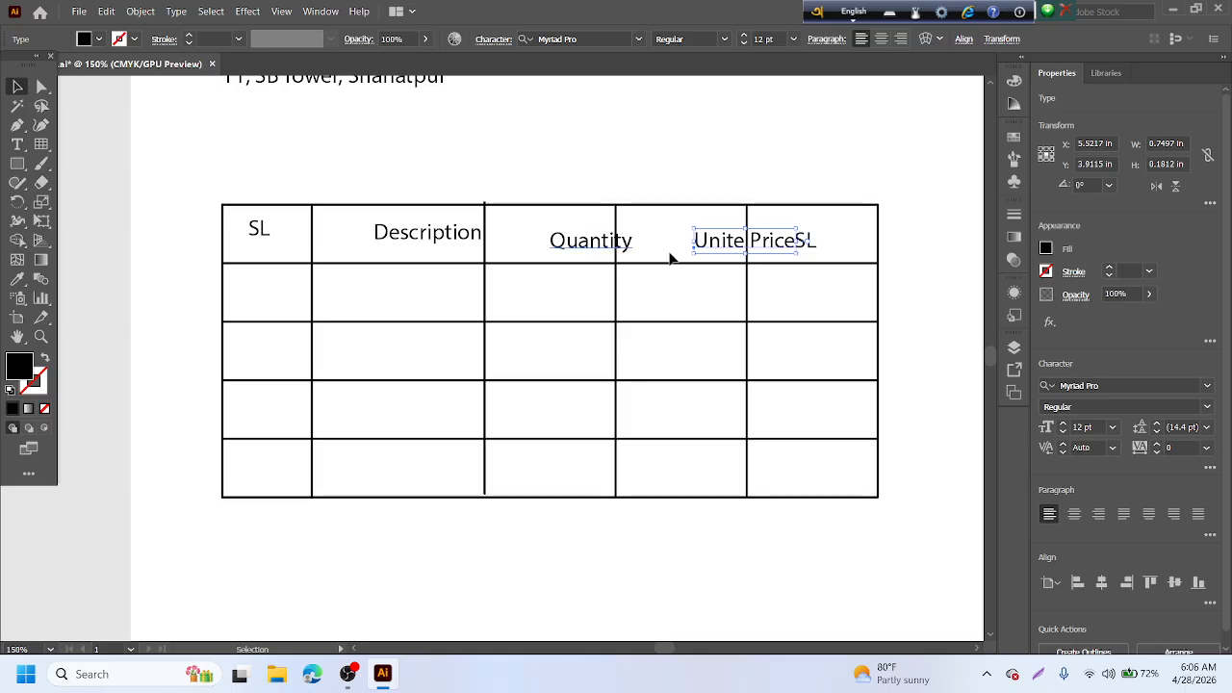
- Replace the label in the last header cell with "Total"
{"action": "left_click", "coordinate": [810, 245]}
{"action": "double_click", "coordinate": [809, 244]}
{"action": "double_click", "coordinate": [806, 240]}
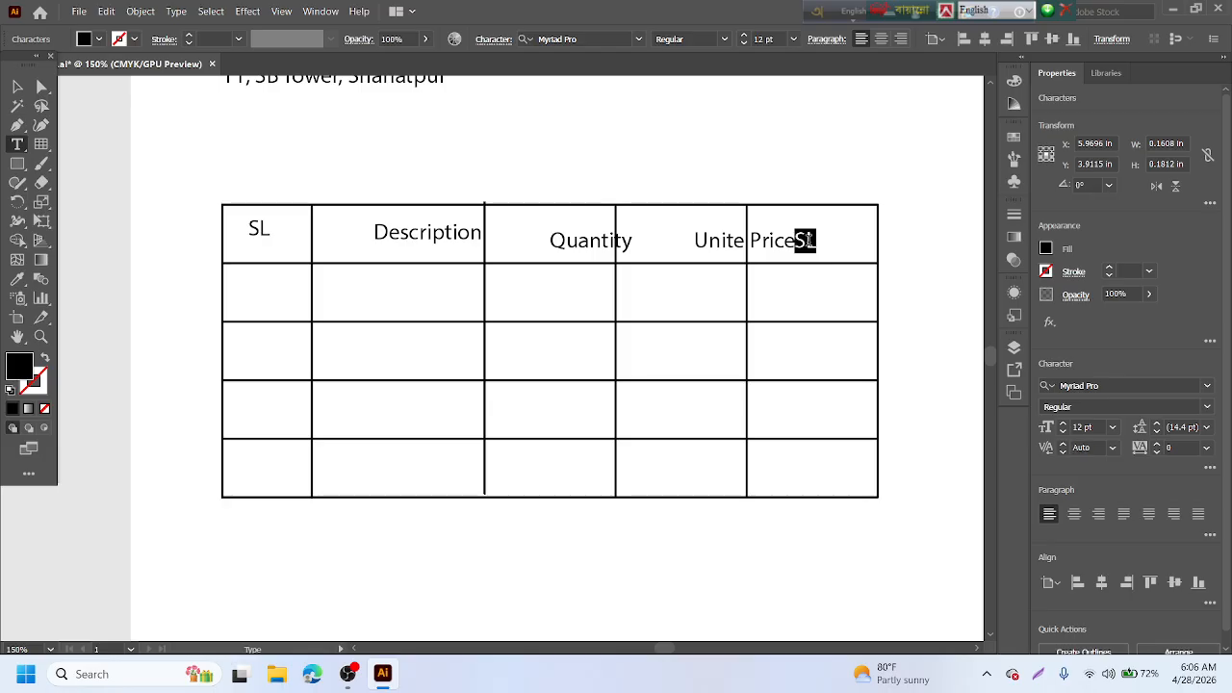
{"action": "type", "text": "Tota"}
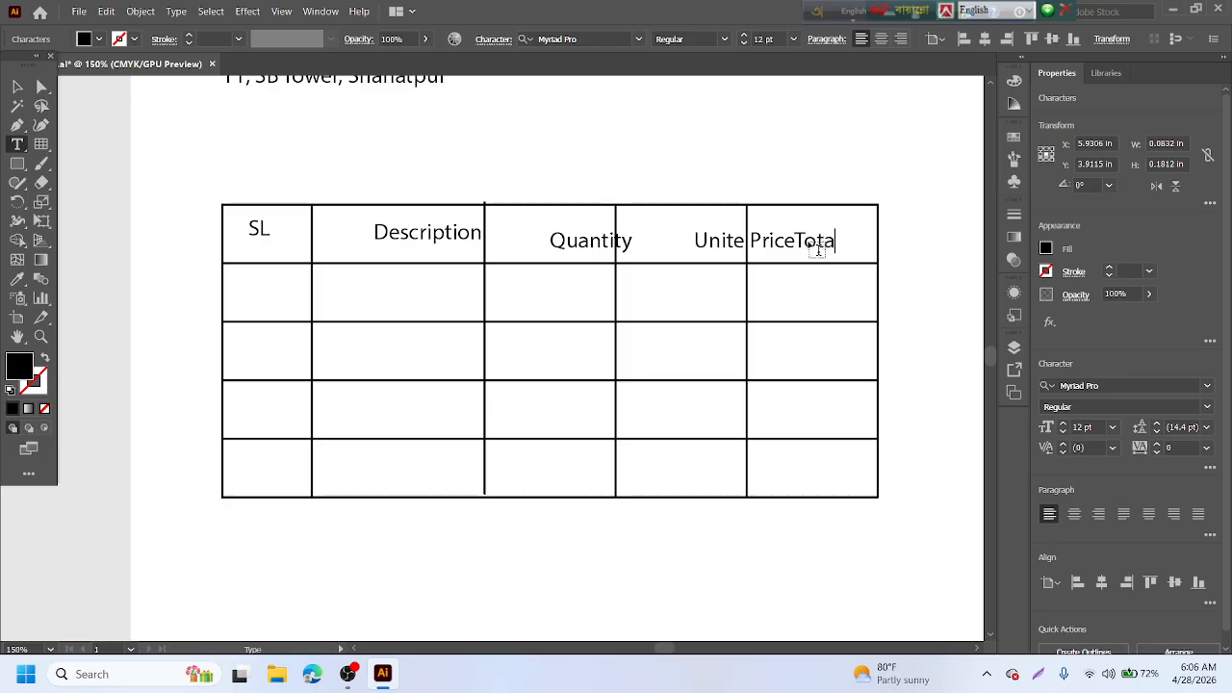
{"action": "type", "text": "l"}
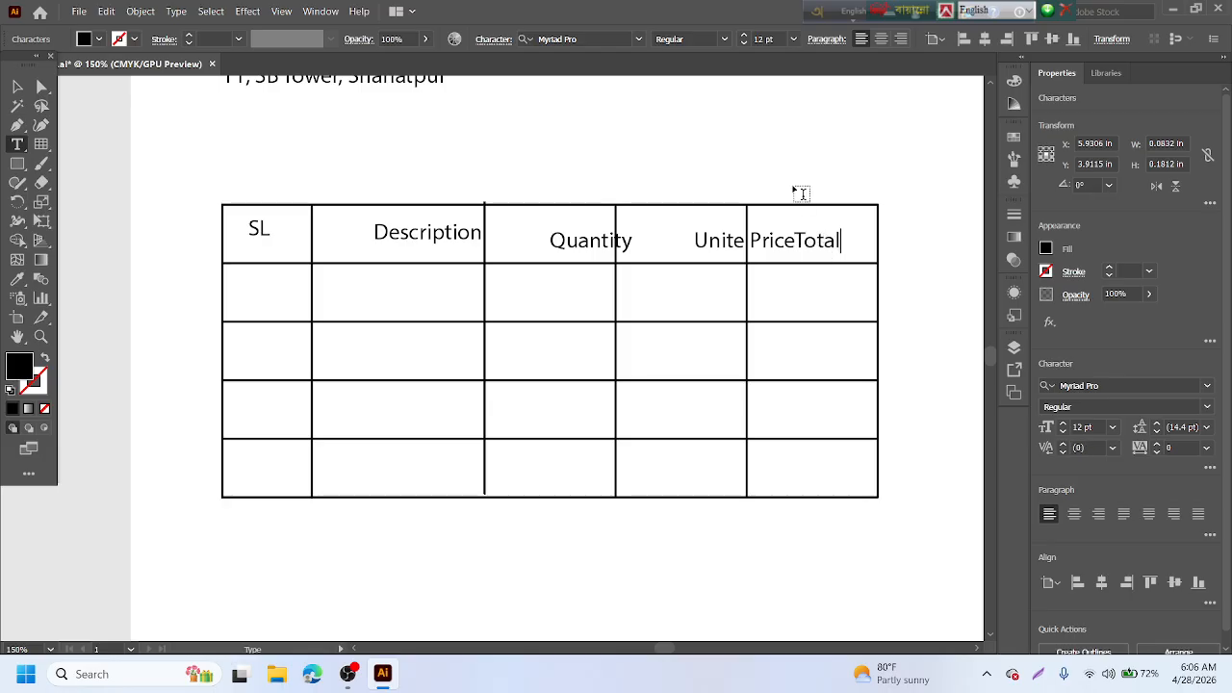
{"action": "left_click", "coordinate": [16, 87]}
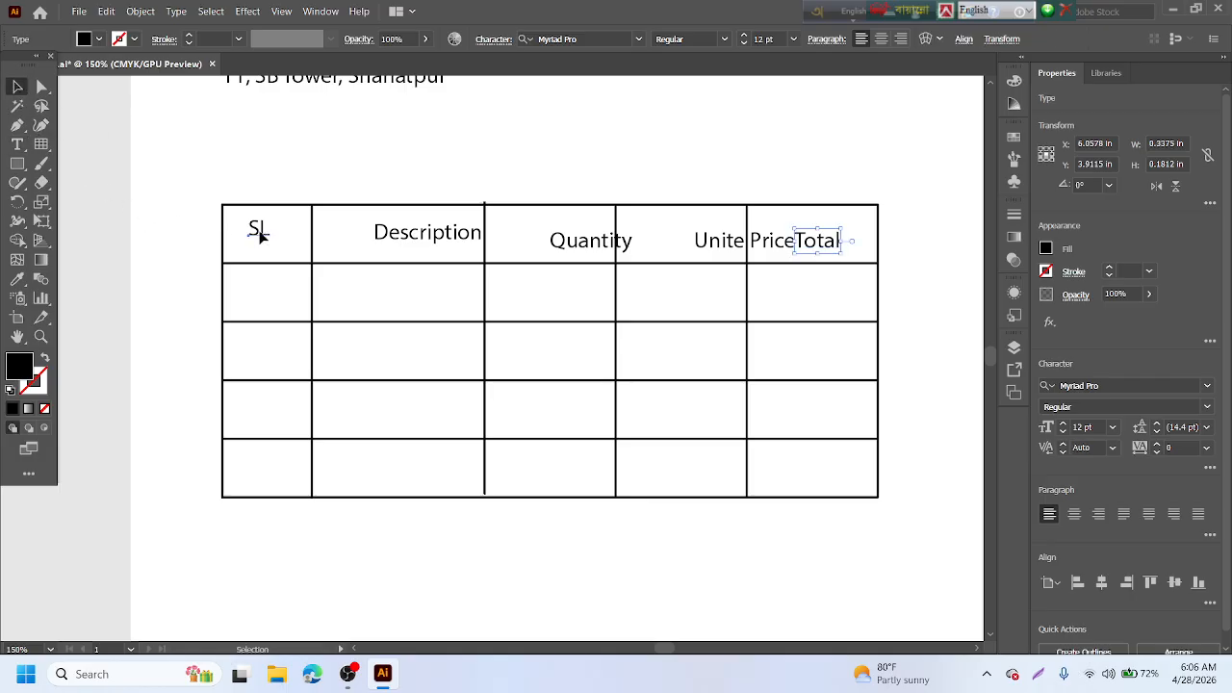
- Reposition the SL, Description, Quantity, Unite Price and Total labels so each sits centrally inside its own header cell
{"action": "left_click_drag", "start_coordinate": [260, 236], "coordinate": [262, 246]}
{"action": "left_click_drag", "start_coordinate": [430, 245], "coordinate": [388, 247]}
{"action": "left_click_drag", "start_coordinate": [566, 253], "coordinate": [521, 248]}
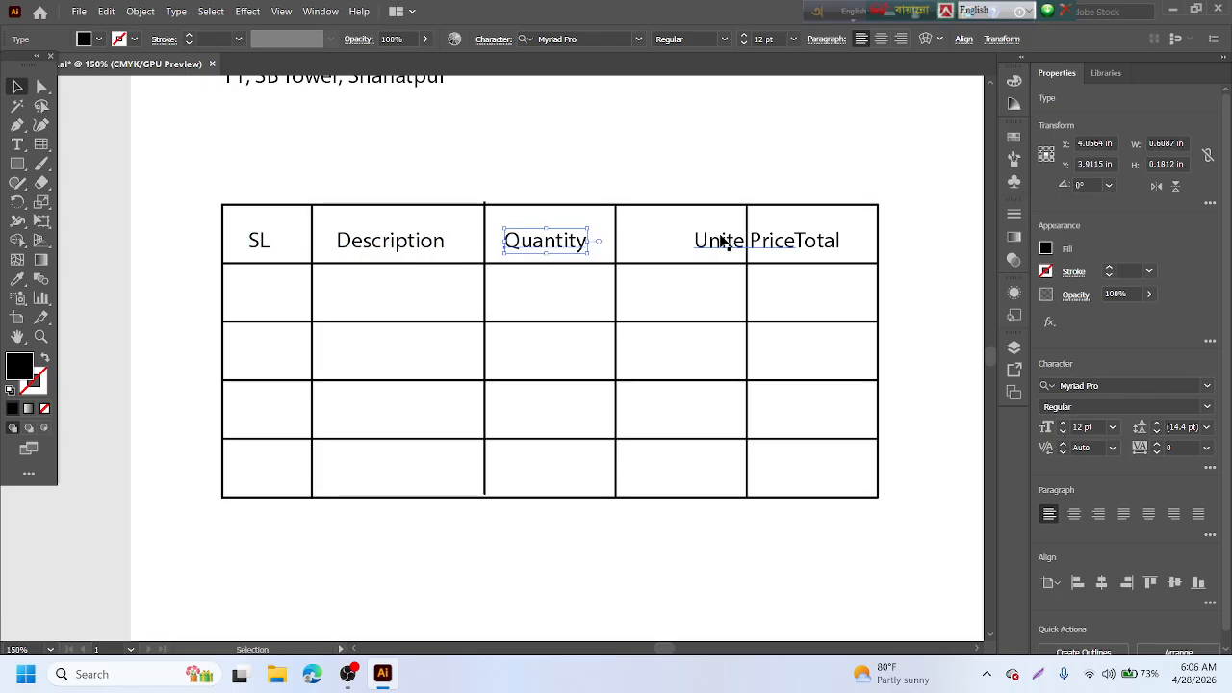
{"action": "left_click_drag", "start_coordinate": [726, 243], "coordinate": [661, 243]}
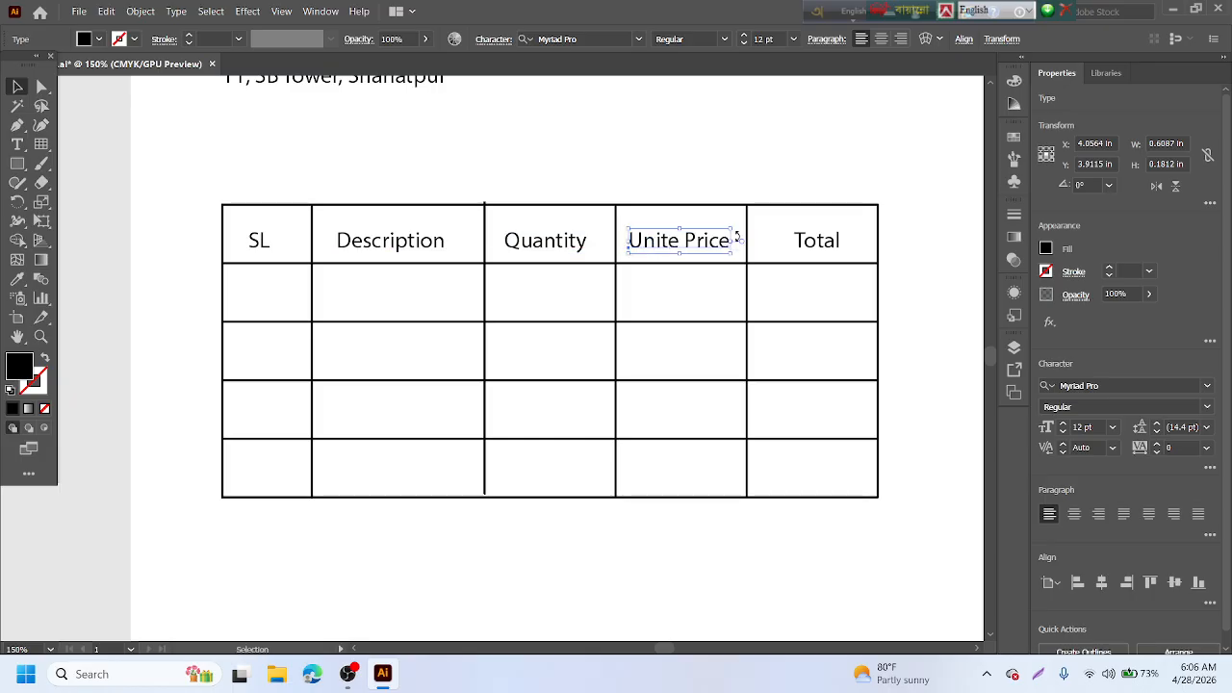
{"action": "mouse_move", "coordinate": [806, 255]}
{"action": "left_mouse_down"}
{"action": "mouse_move", "coordinate": [814, 248]}
{"action": "mouse_move", "coordinate": [797, 248]}
{"action": "left_mouse_up"}
{"action": "left_click", "coordinate": [255, 241]}
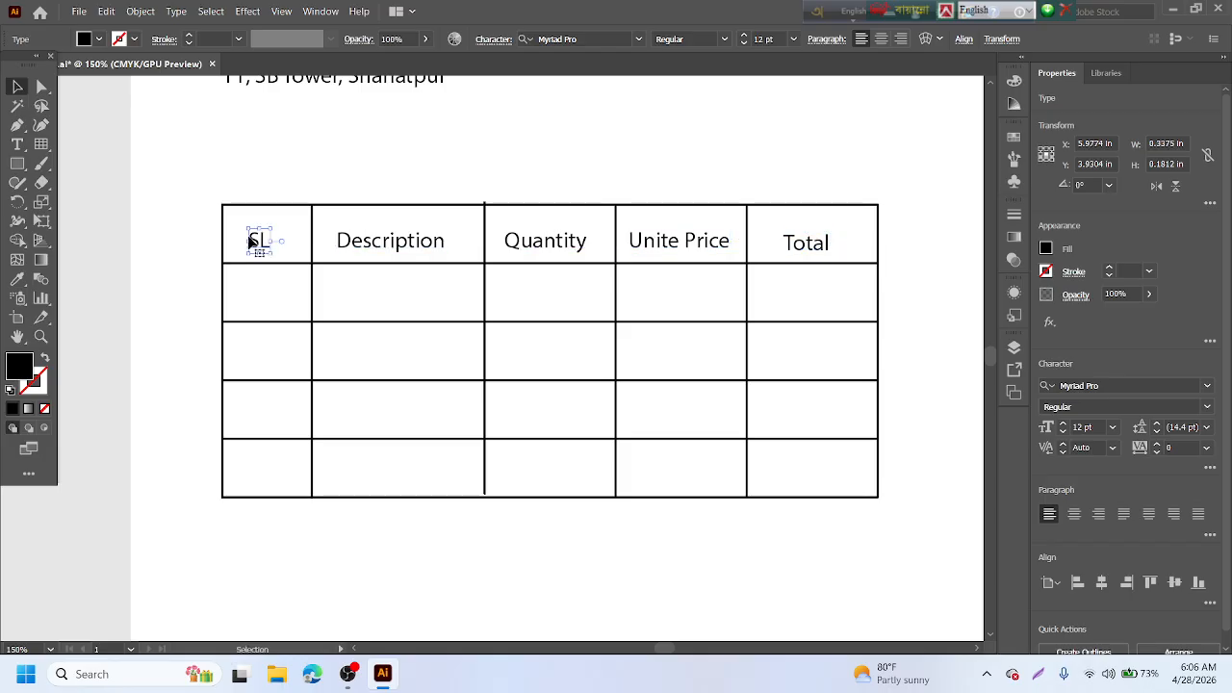
- Align the SL, Description, Quantity, Unite Price and Total header labels to one another on their vertical centres
{"action": "left_click", "coordinate": [392, 244], "text": "shift"}
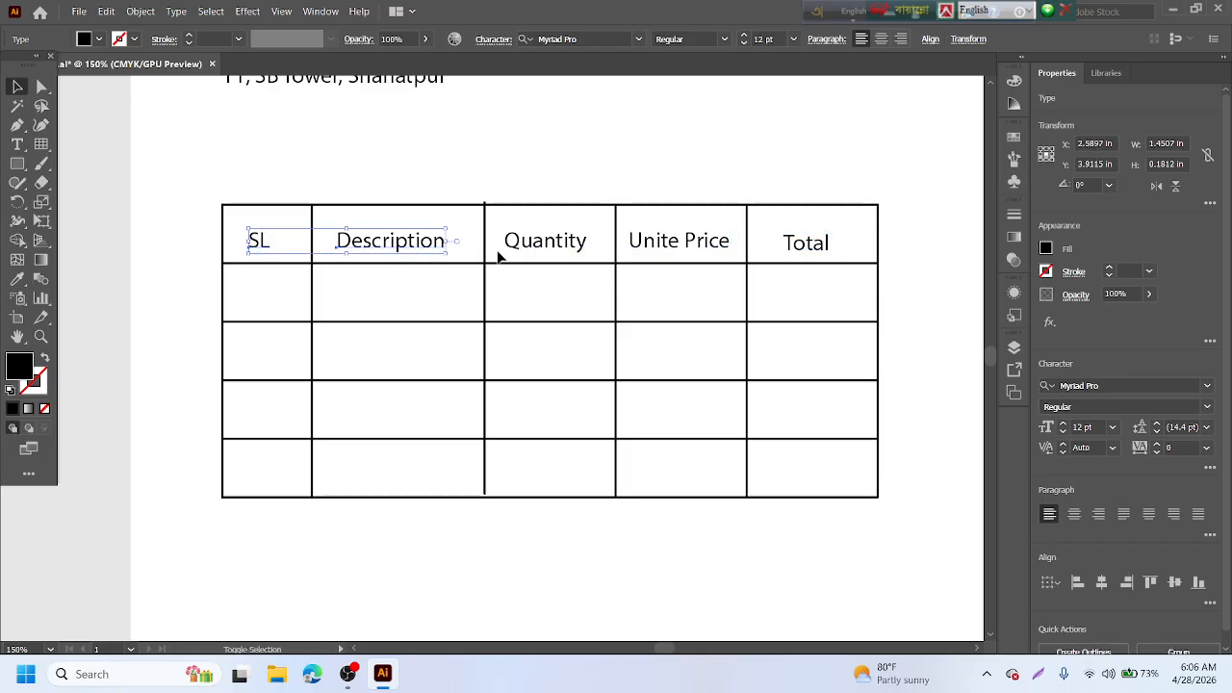
{"action": "left_click", "coordinate": [535, 248], "text": "shift"}
{"action": "left_click", "coordinate": [658, 246], "text": "shift"}
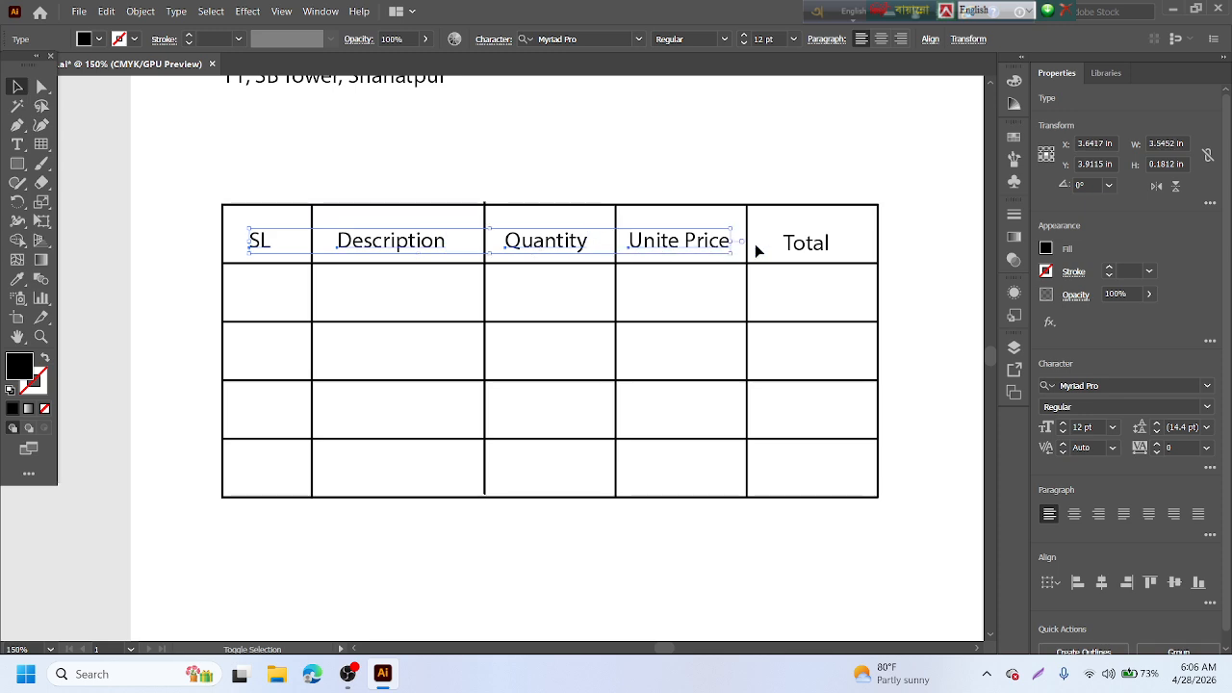
{"action": "left_click", "coordinate": [806, 248], "text": "shift"}
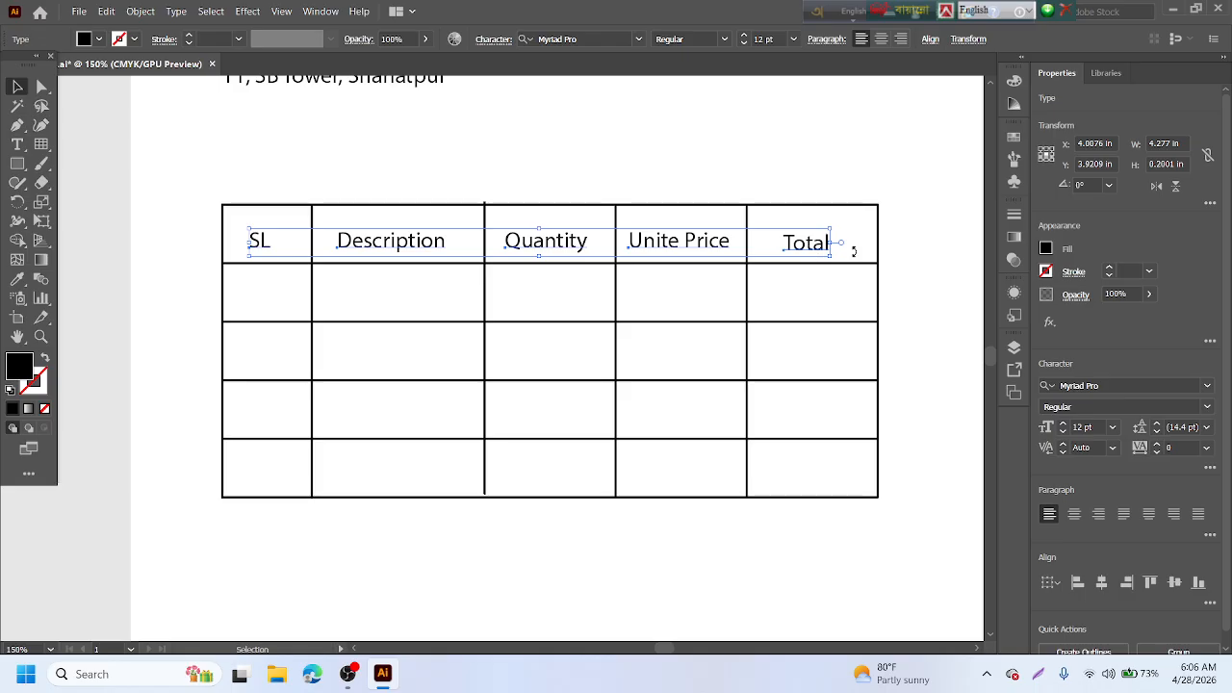
{"action": "left_click", "coordinate": [1174, 584]}
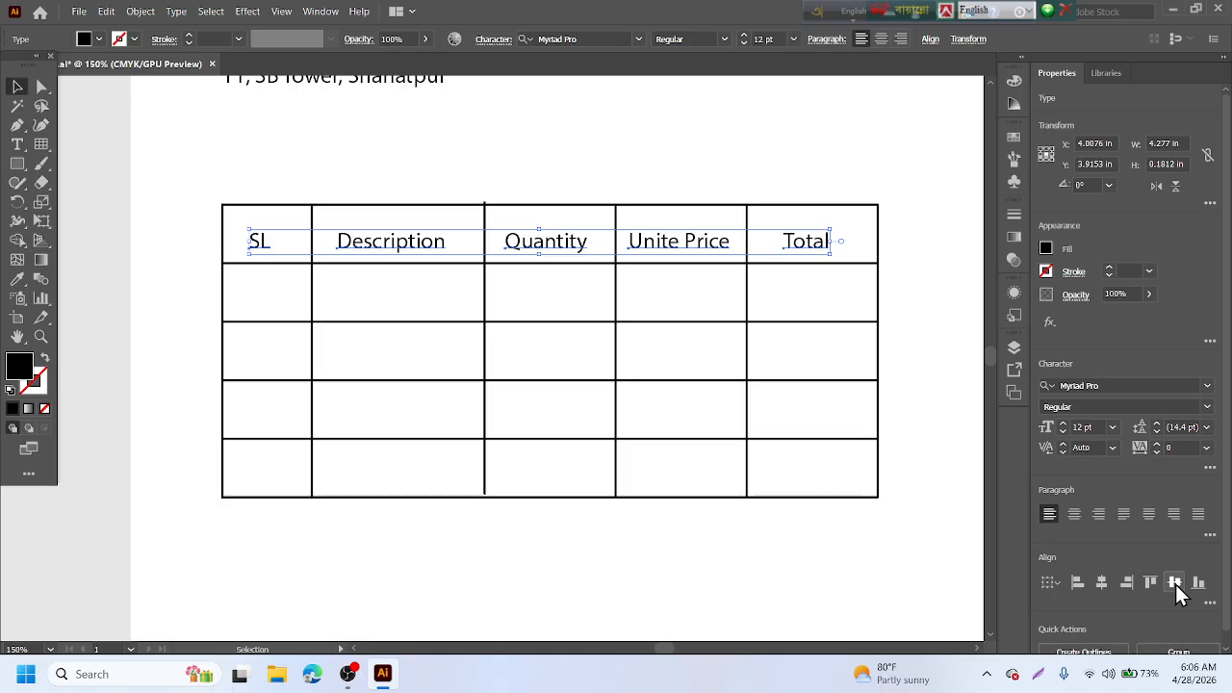
- Distribute the five header labels evenly by their horizontal centres and shift them together slightly up and to the right
{"action": "left_click", "coordinate": [1210, 603]}
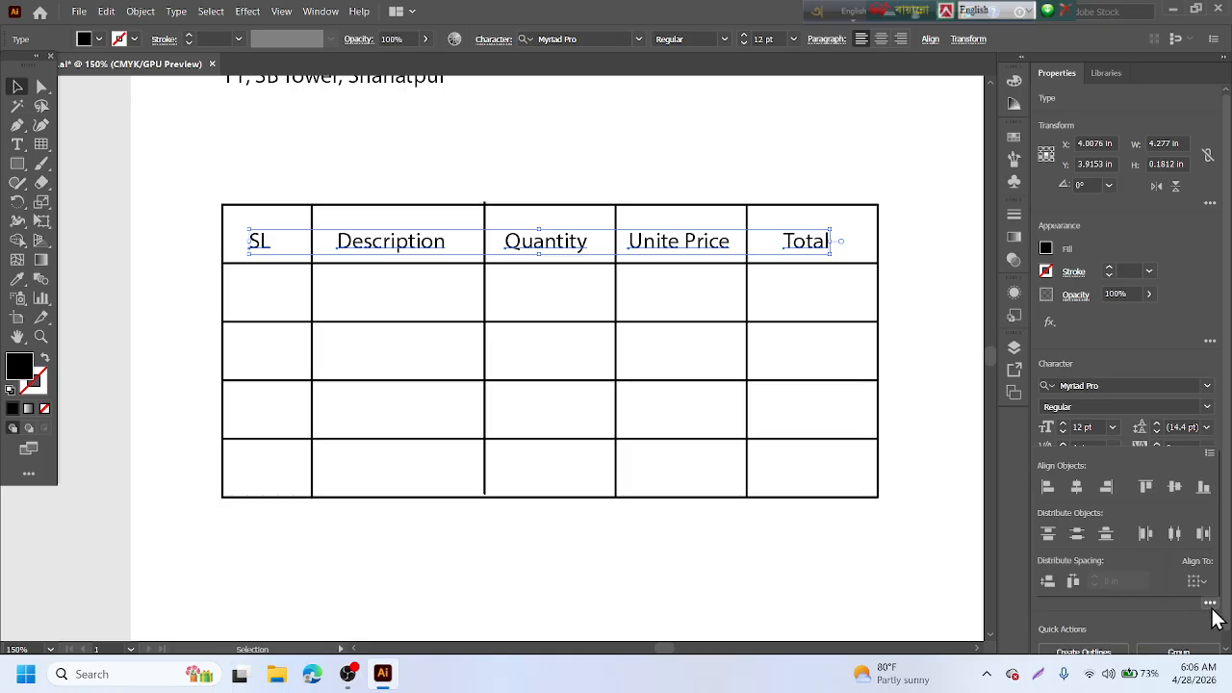
{"action": "left_click", "coordinate": [1172, 535]}
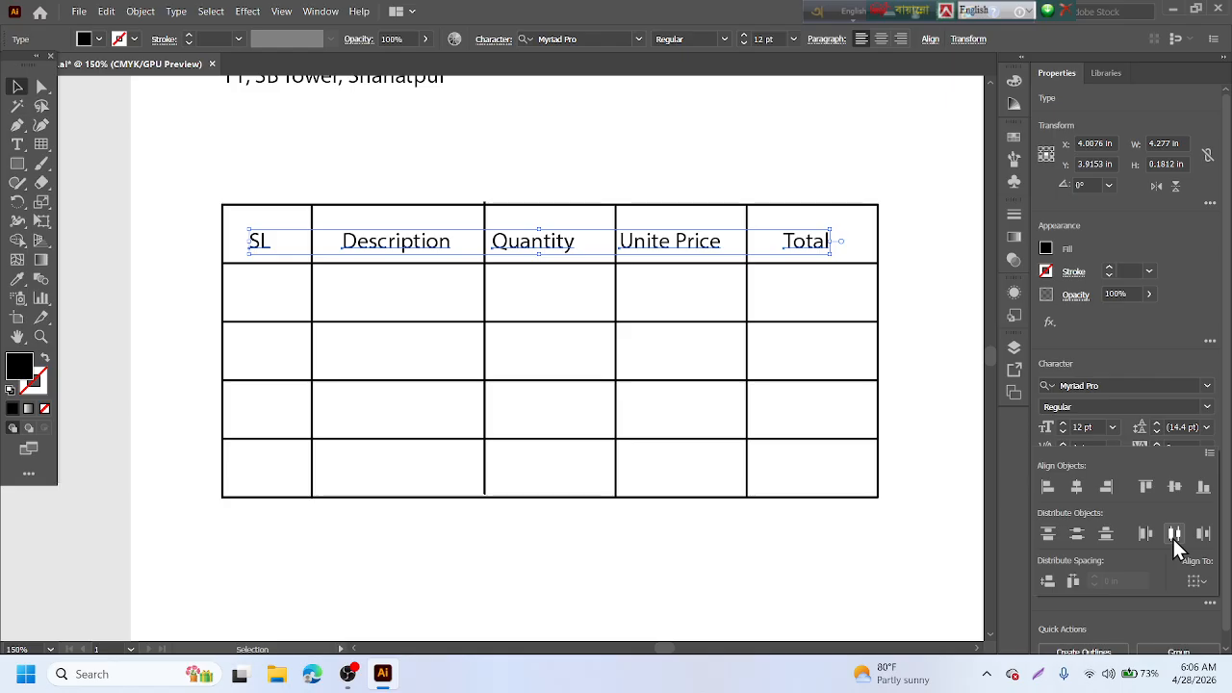
{"action": "left_click", "coordinate": [1148, 532]}
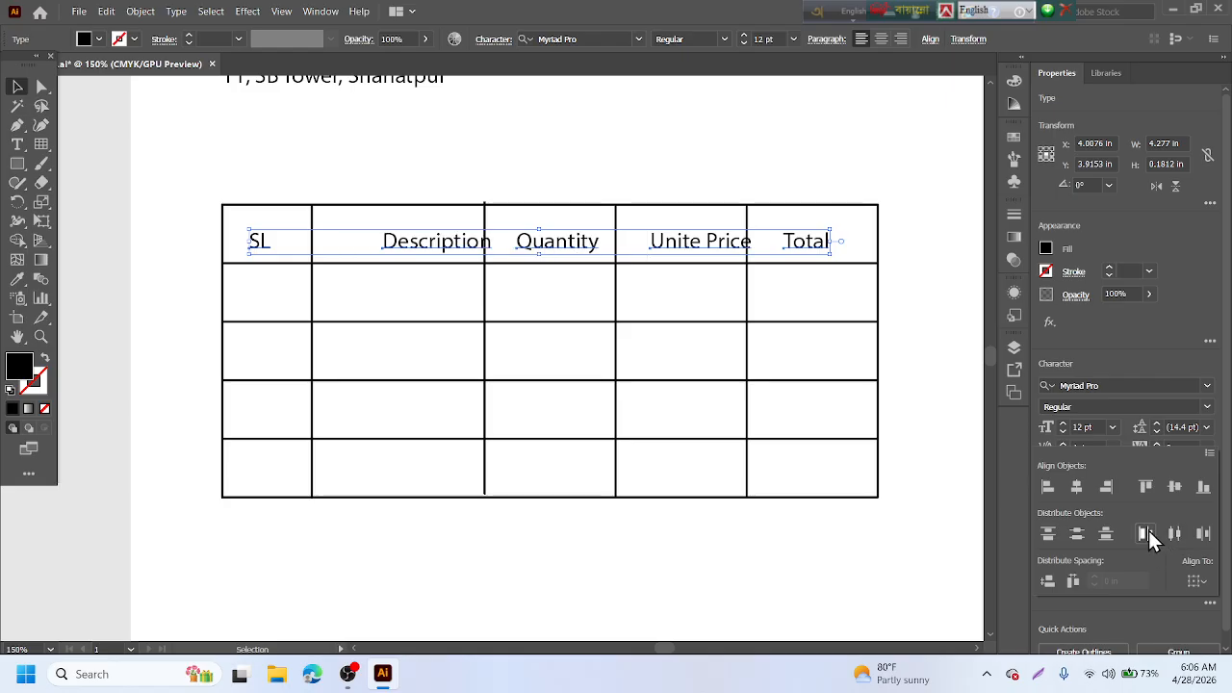
{"action": "left_click", "coordinate": [1203, 535]}
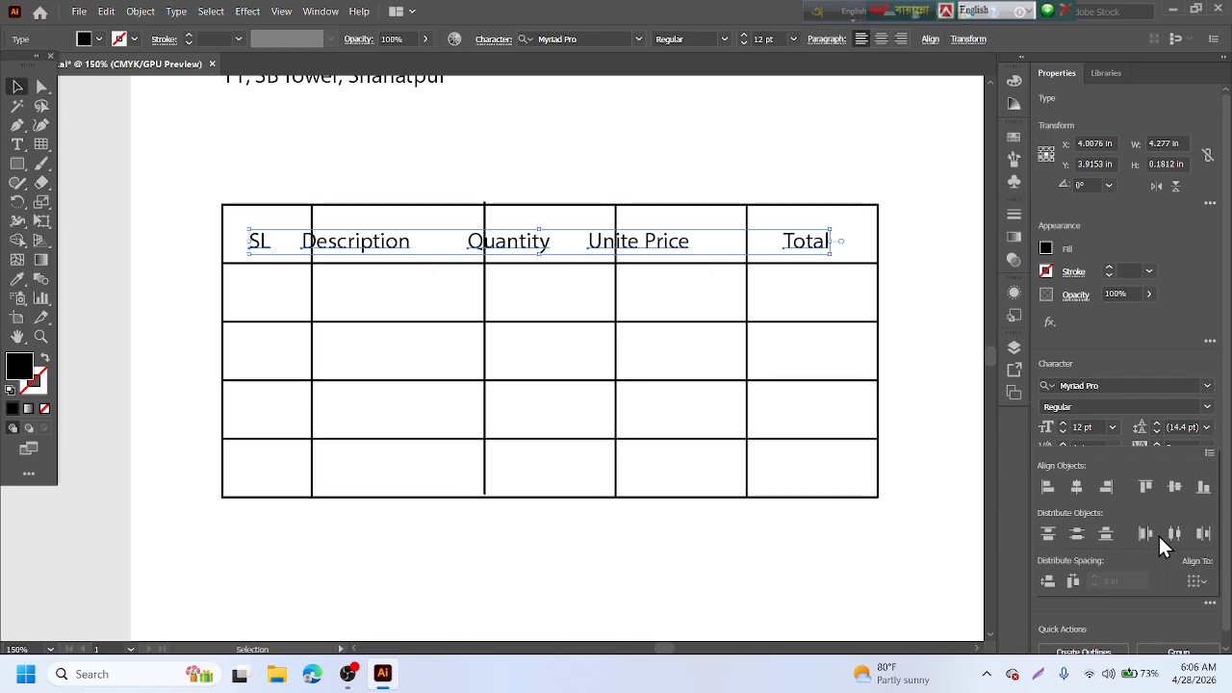
{"action": "left_click", "coordinate": [1166, 533]}
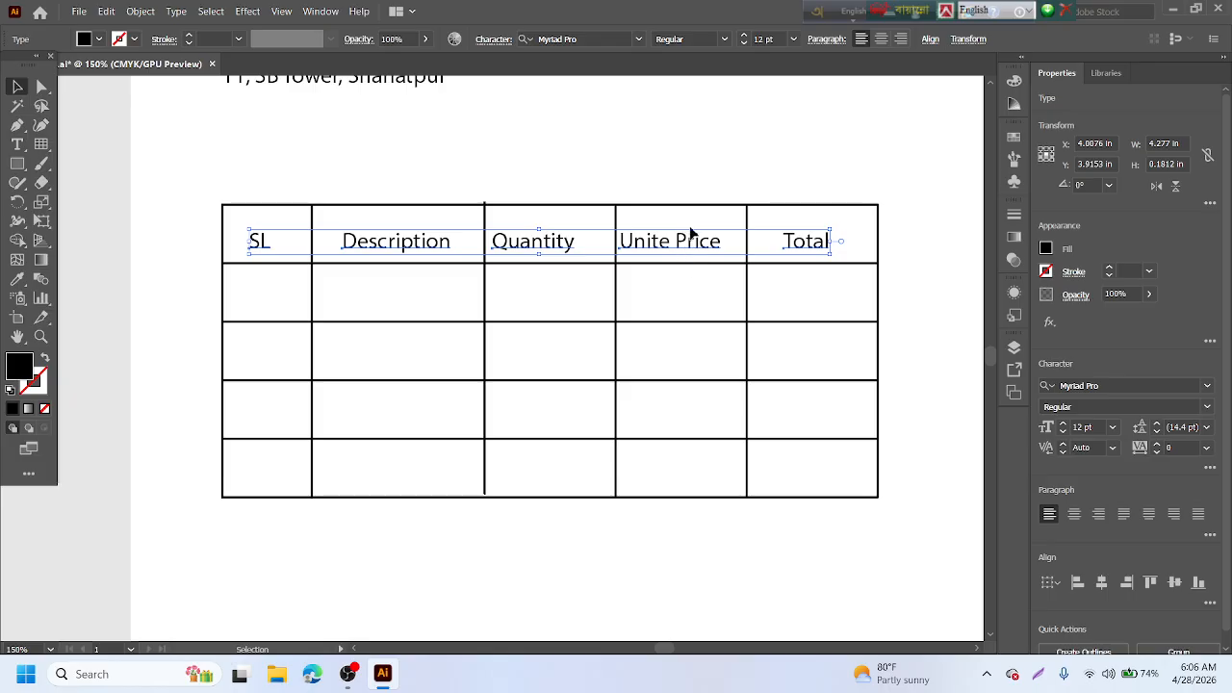
{"action": "left_click_drag", "start_coordinate": [692, 240], "coordinate": [693, 236]}
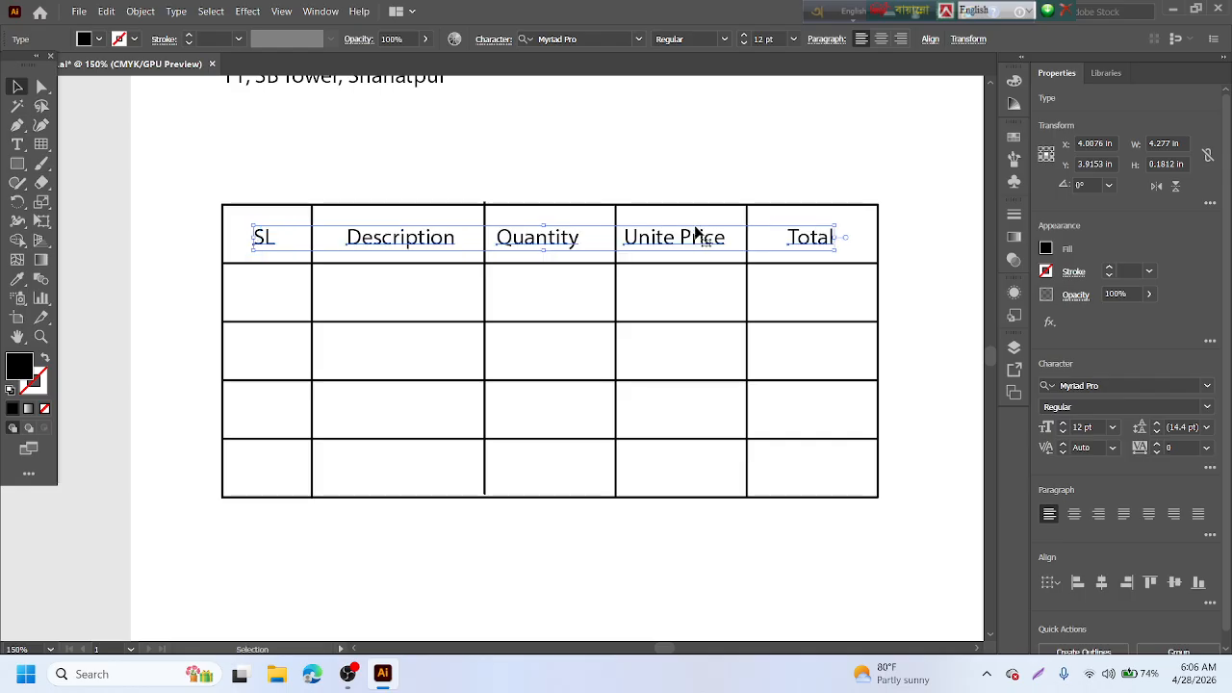
{"action": "left_click", "coordinate": [699, 152]}
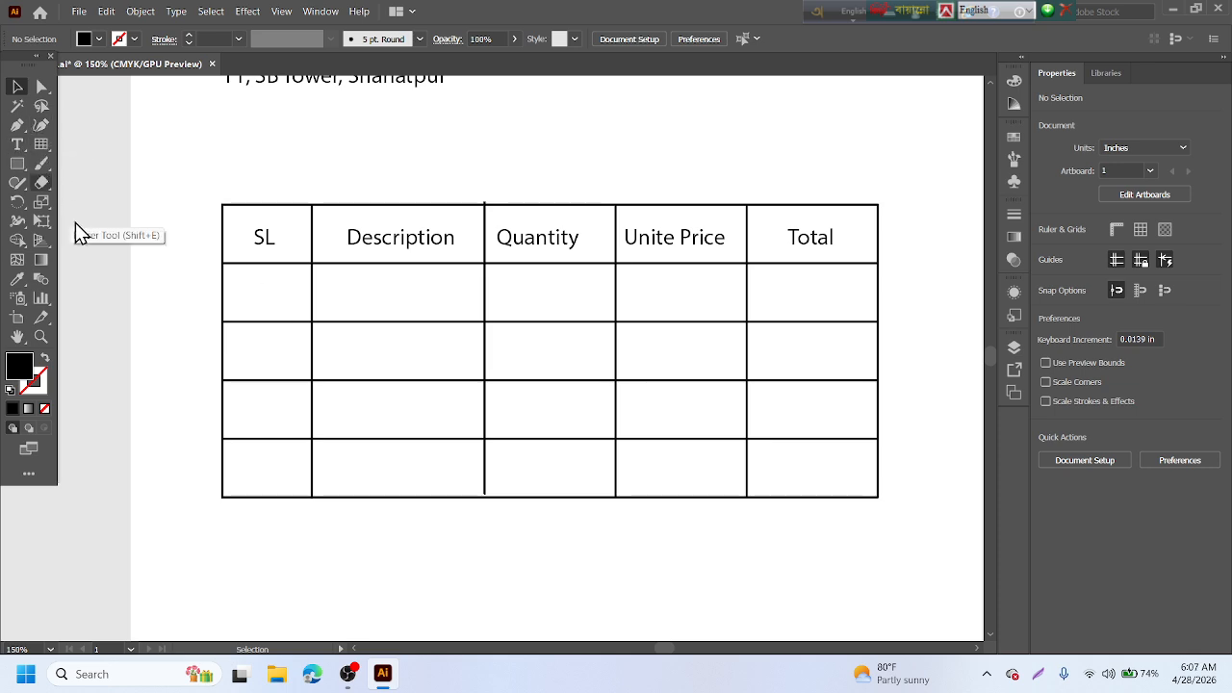
- Add the numbers 1 and 2 as text in the first two cells below the SL header
{"action": "scroll", "coordinate": [214, 311], "scroll_direction": "down", "scroll_amount": 3}
{"action": "scroll", "coordinate": [121, 196], "scroll_direction": "up", "scroll_amount": 3}
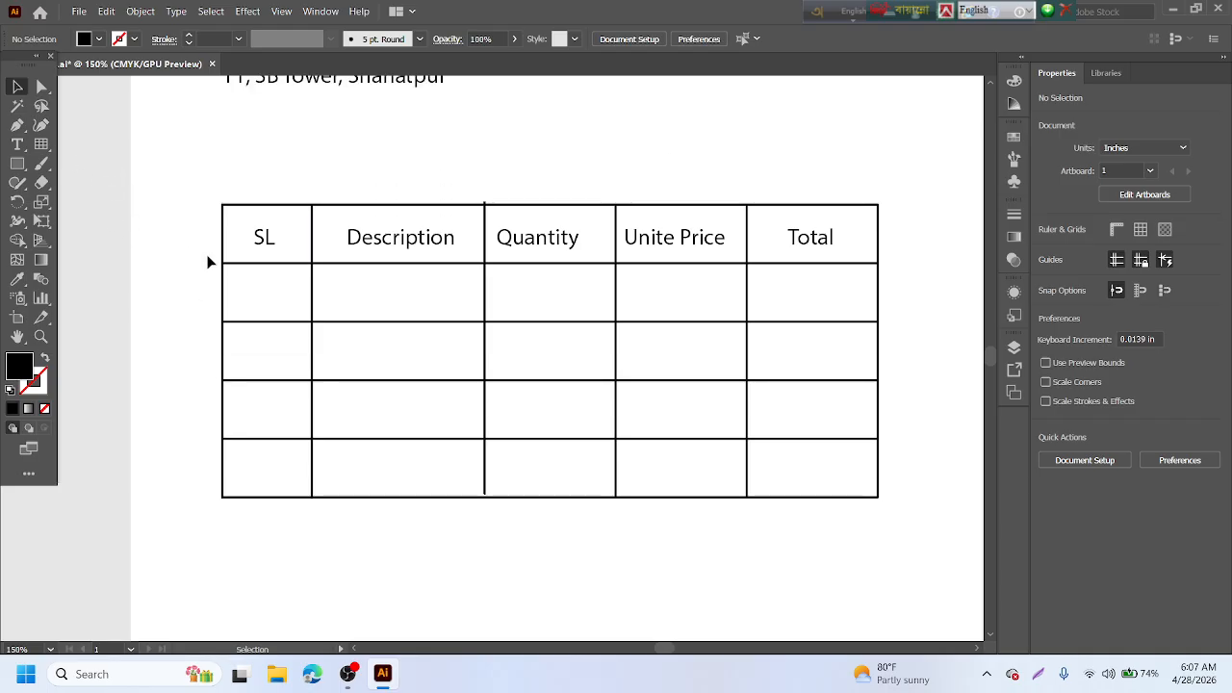
{"action": "left_click", "coordinate": [17, 144]}
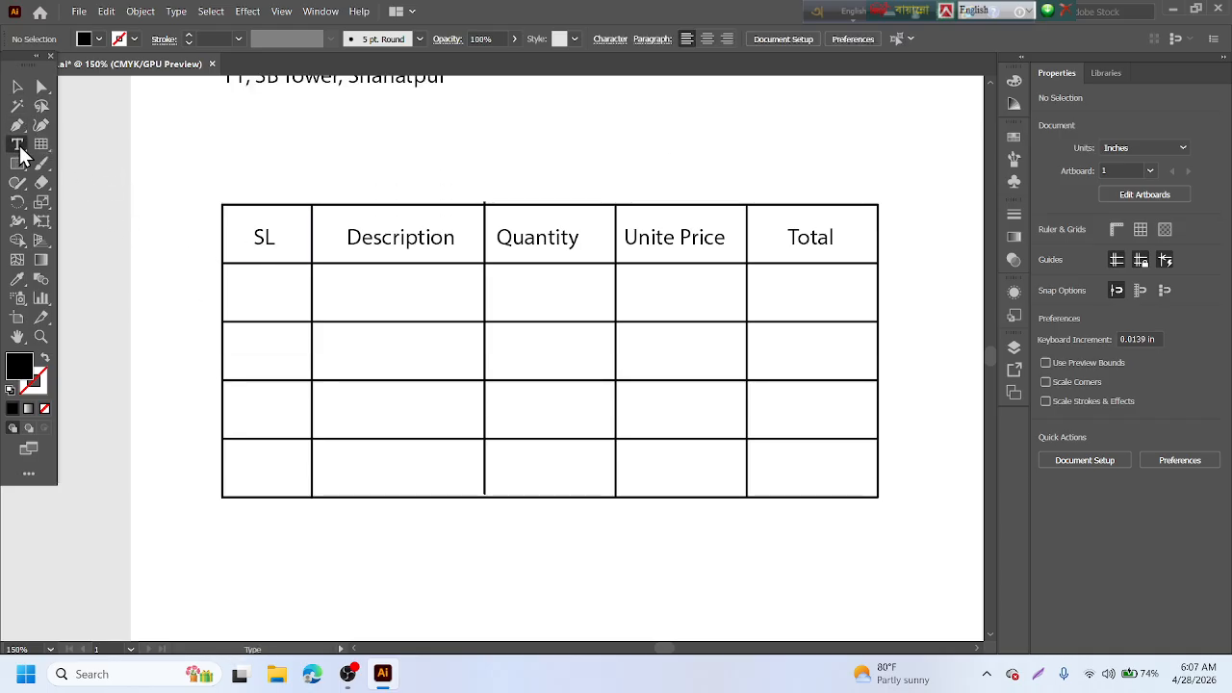
{"action": "left_click", "coordinate": [265, 297]}
{"action": "type", "text": "1"}
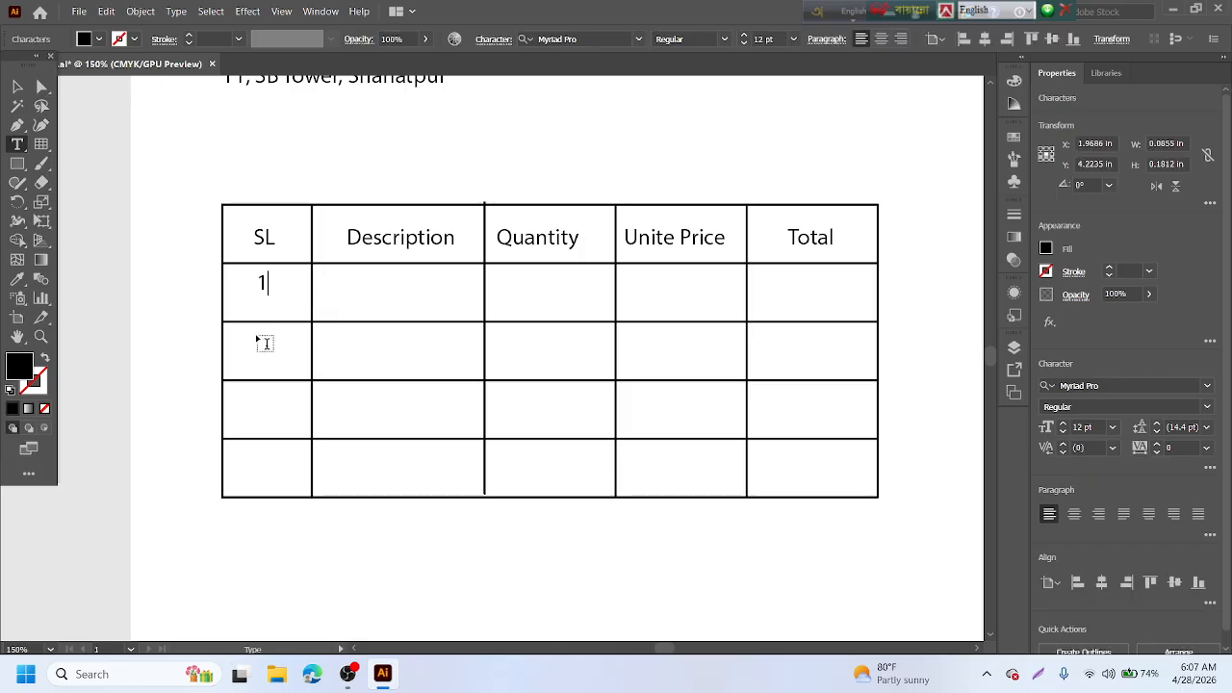
{"action": "key", "text": "Escape"}
{"action": "left_click", "coordinate": [260, 356]}
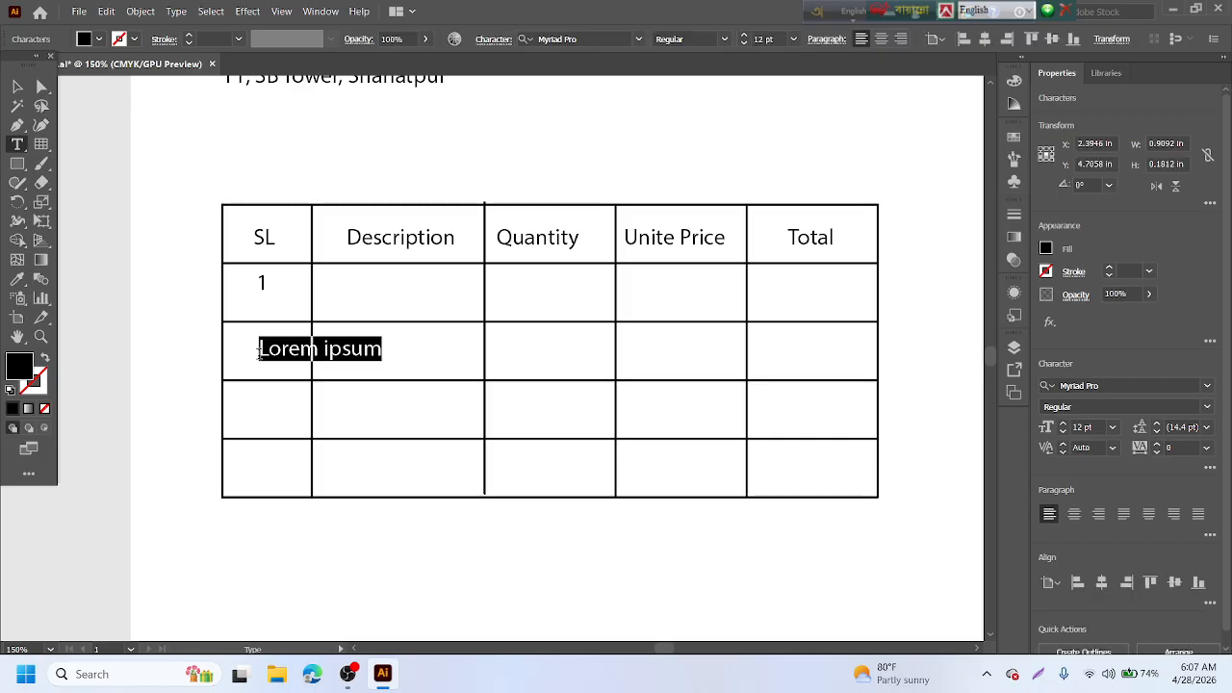
{"action": "type", "text": "2"}
{"action": "key", "text": "Escape"}
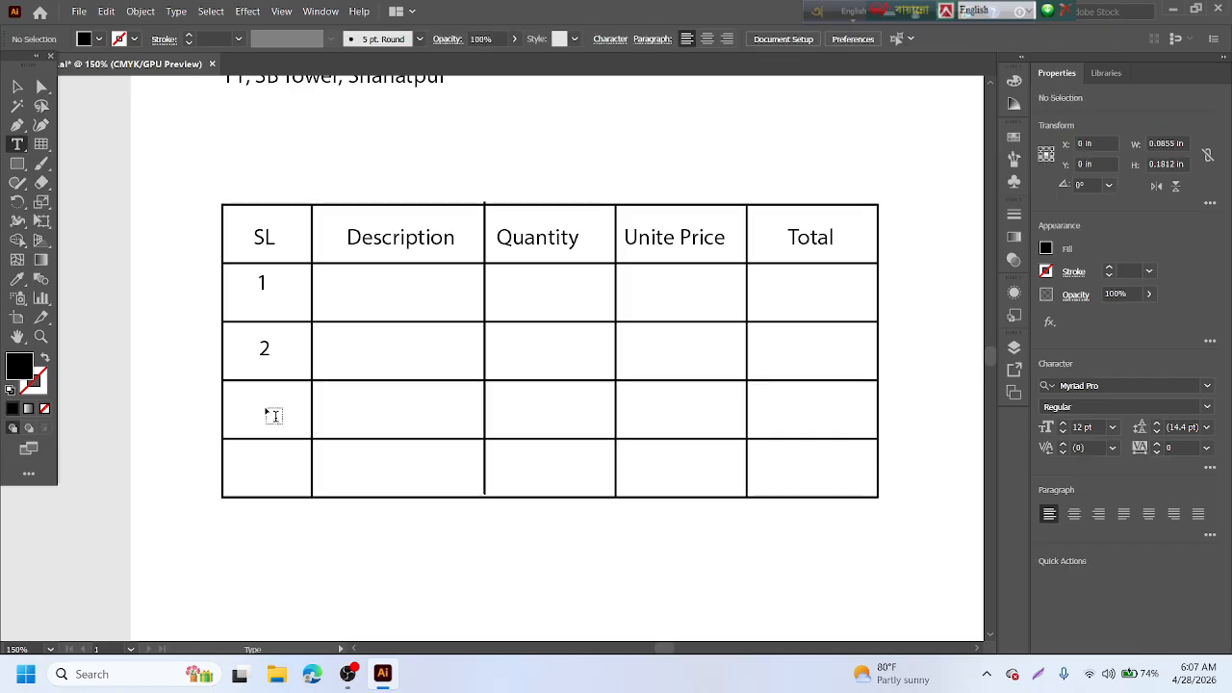
- Add the numbers 3 and 4 as text in the last two cells of the SL column
{"action": "left_click", "coordinate": [262, 404]}
{"action": "type", "text": "2"}
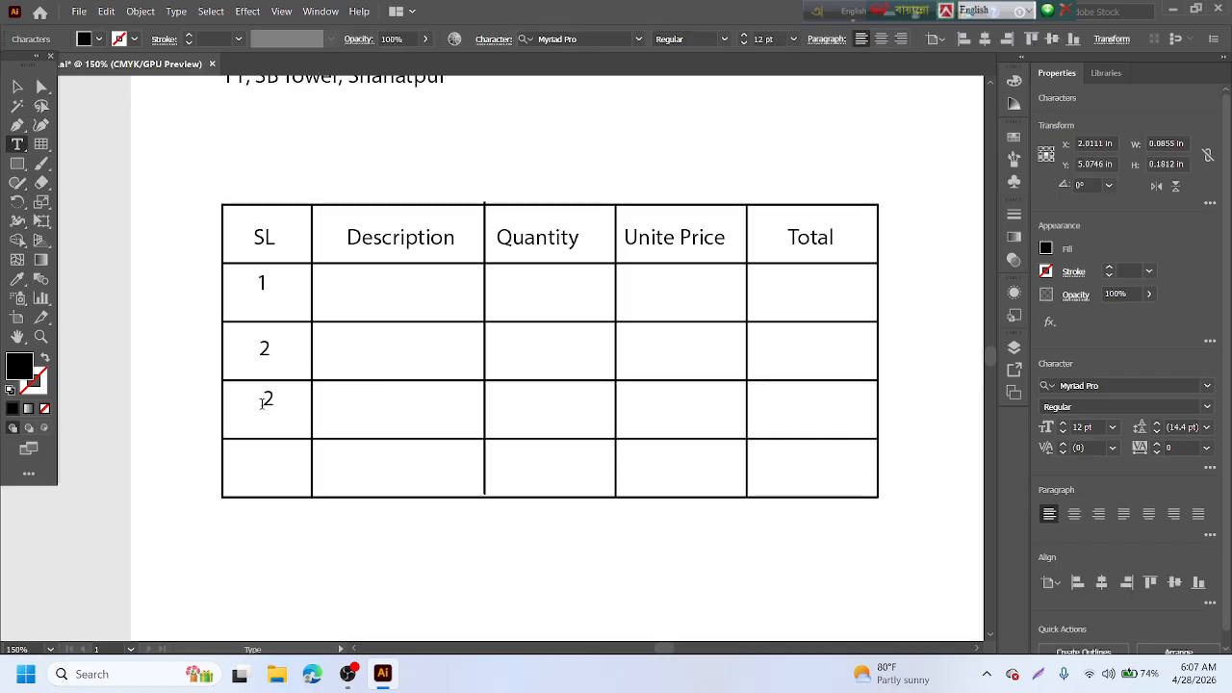
{"action": "key", "text": "BackSpace"}
{"action": "type", "text": "3"}
{"action": "key", "text": "Escape"}
{"action": "left_click", "coordinate": [260, 456]}
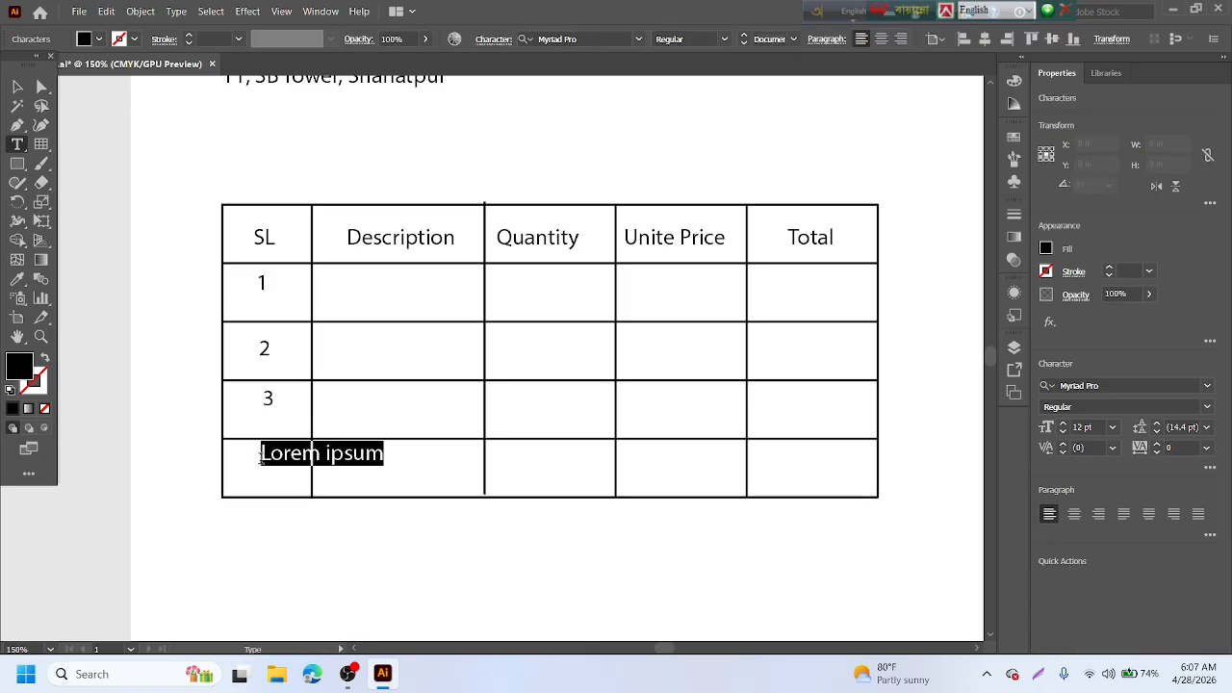
{"action": "type", "text": "4"}
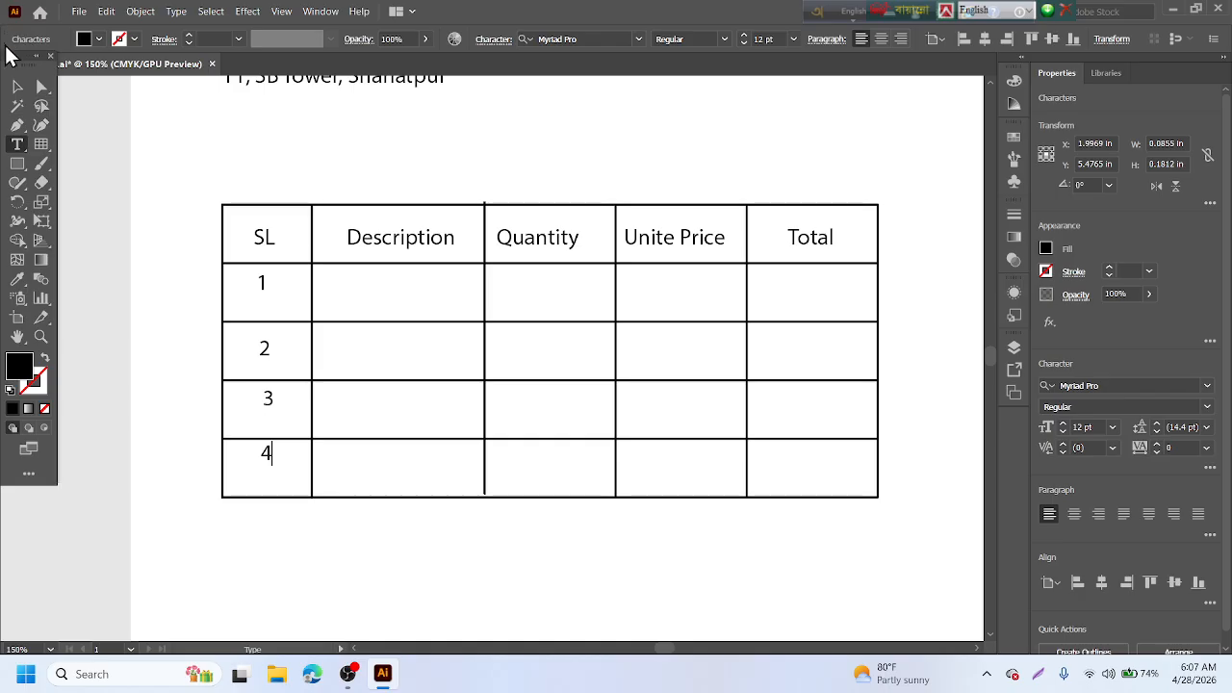
{"action": "left_click", "coordinate": [18, 86]}
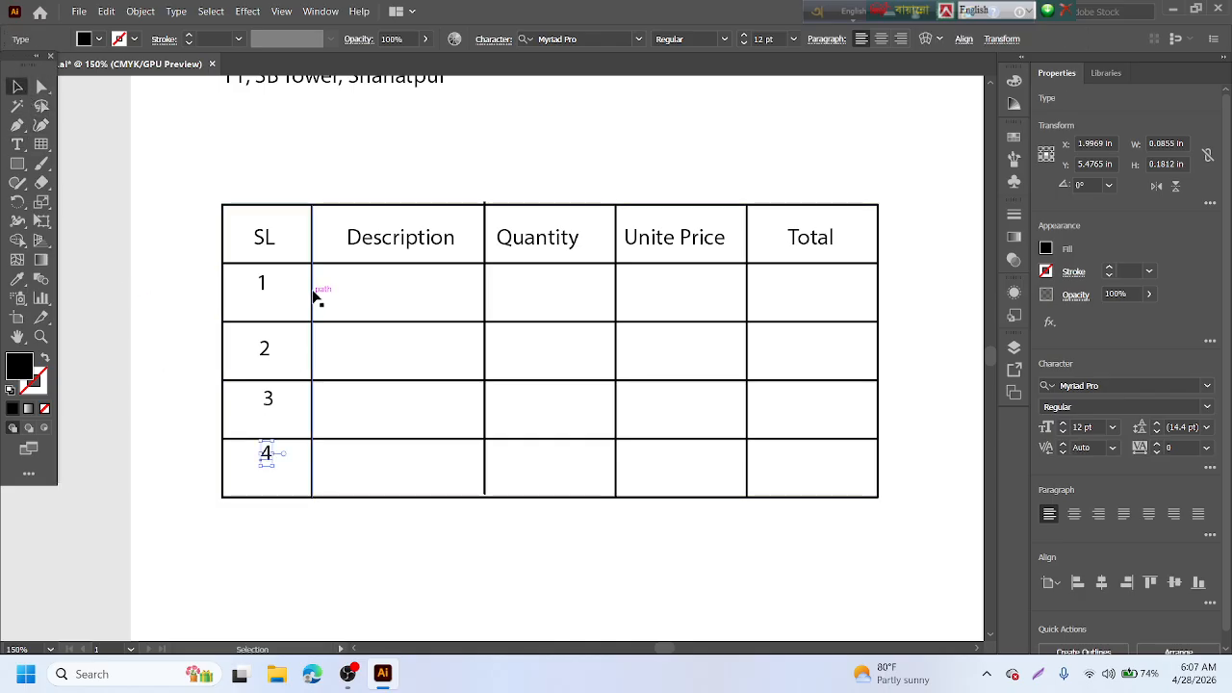
{"action": "left_click", "coordinate": [262, 285], "text": "shift"}
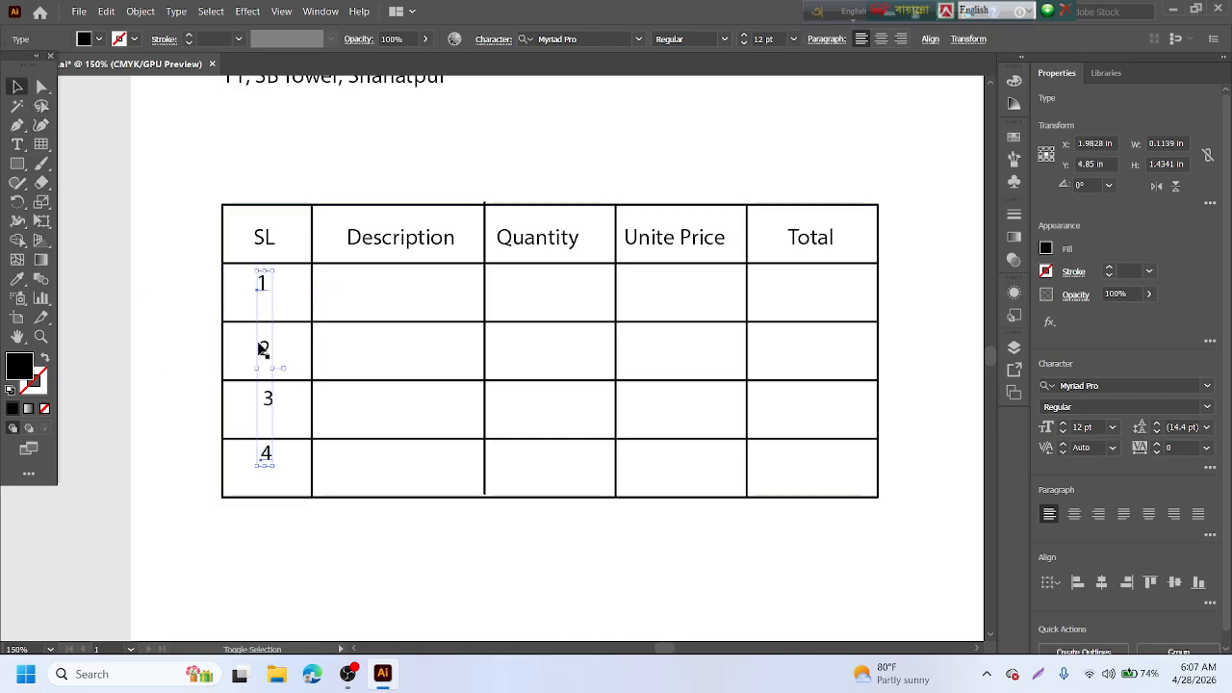
{"action": "left_click", "coordinate": [263, 352], "text": "shift"}
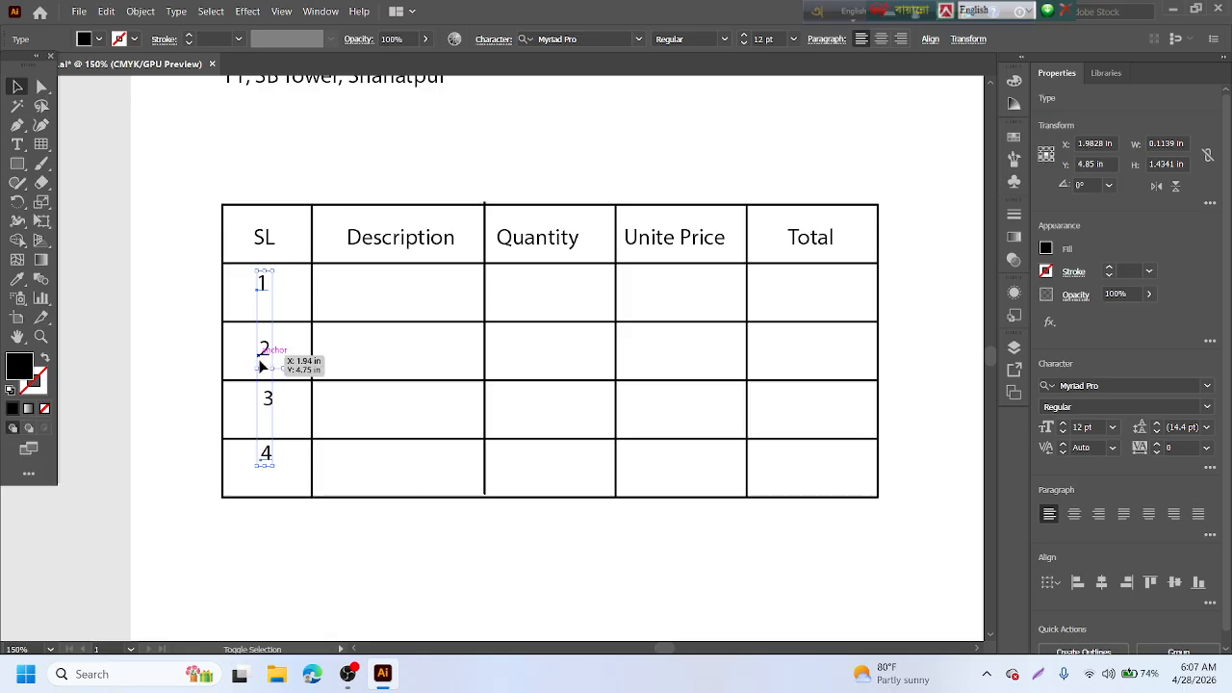
{"action": "left_click", "coordinate": [268, 408], "text": "shift"}
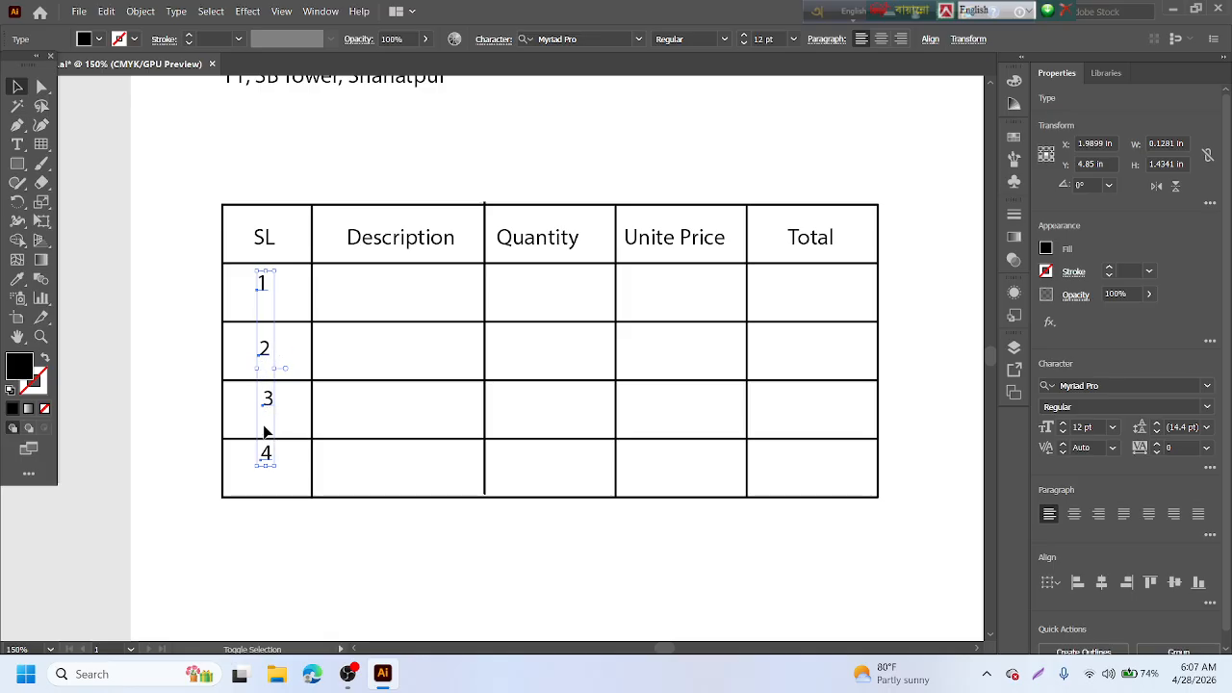
{"action": "left_click", "coordinate": [266, 456], "text": "shift"}
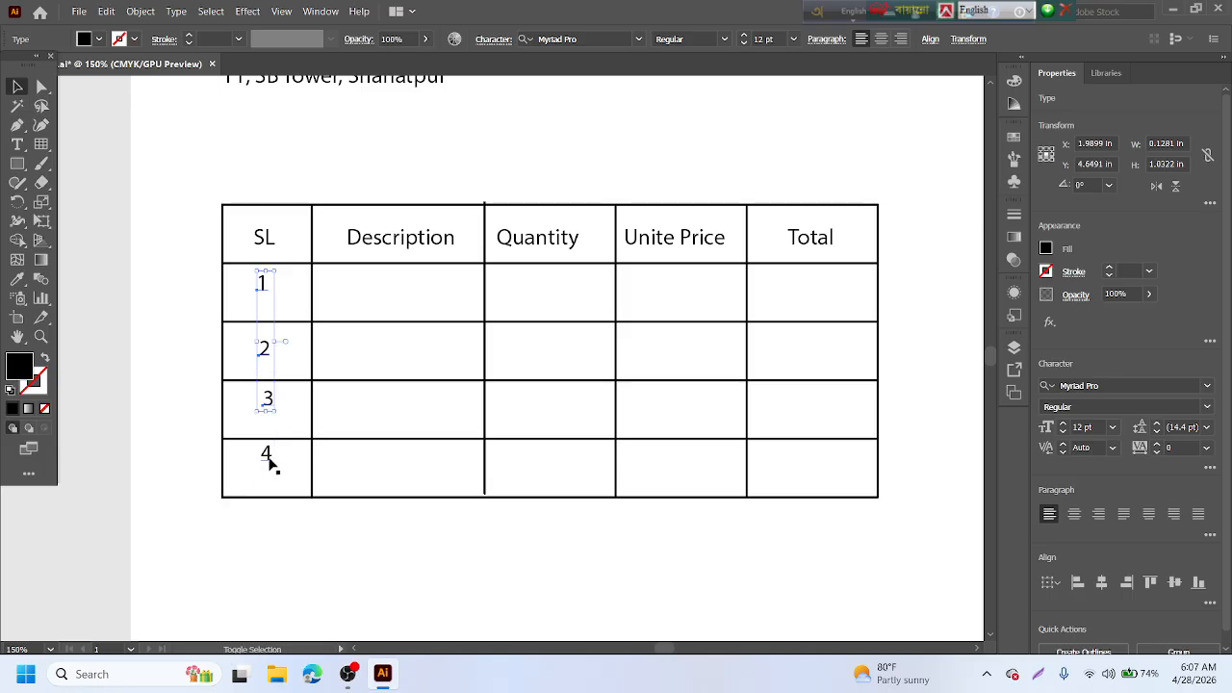
{"action": "left_click", "coordinate": [278, 461]}
- Align the numbers 1 to 4 on their horizontal centres, then align them together with the SL label the same way
{"action": "left_click", "coordinate": [260, 289]}
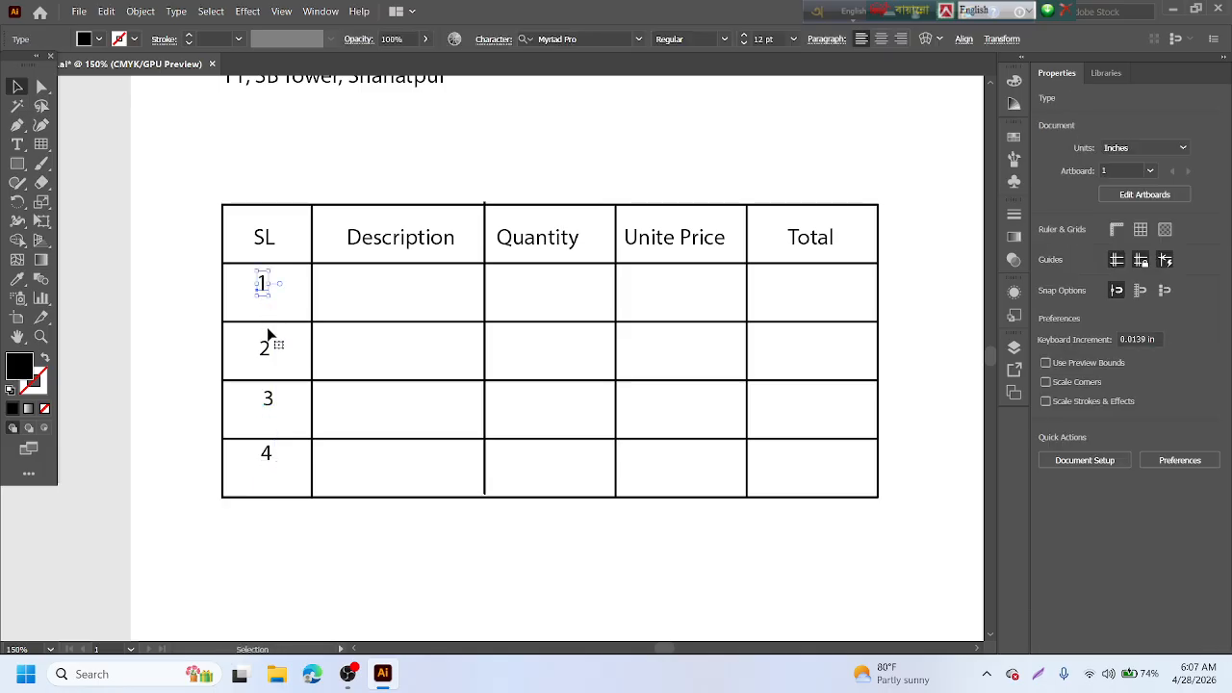
{"action": "left_click", "coordinate": [267, 349], "text": "shift"}
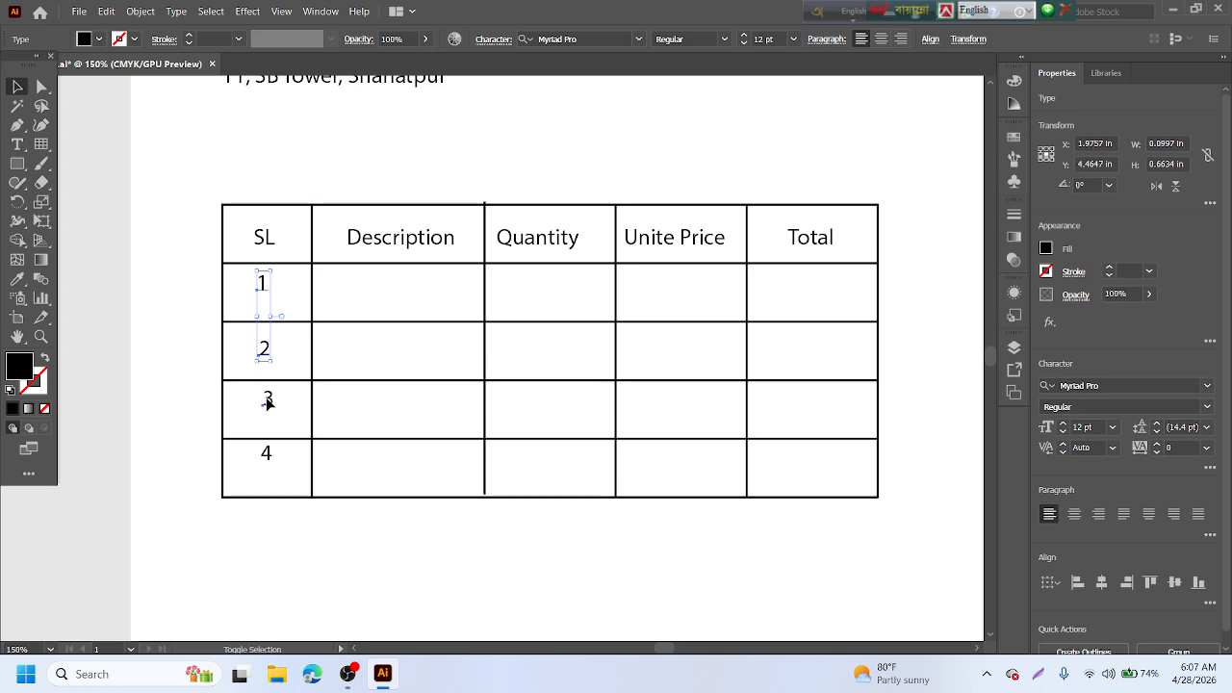
{"action": "left_click", "coordinate": [267, 403], "text": "shift"}
{"action": "left_click", "coordinate": [272, 467], "text": "shift"}
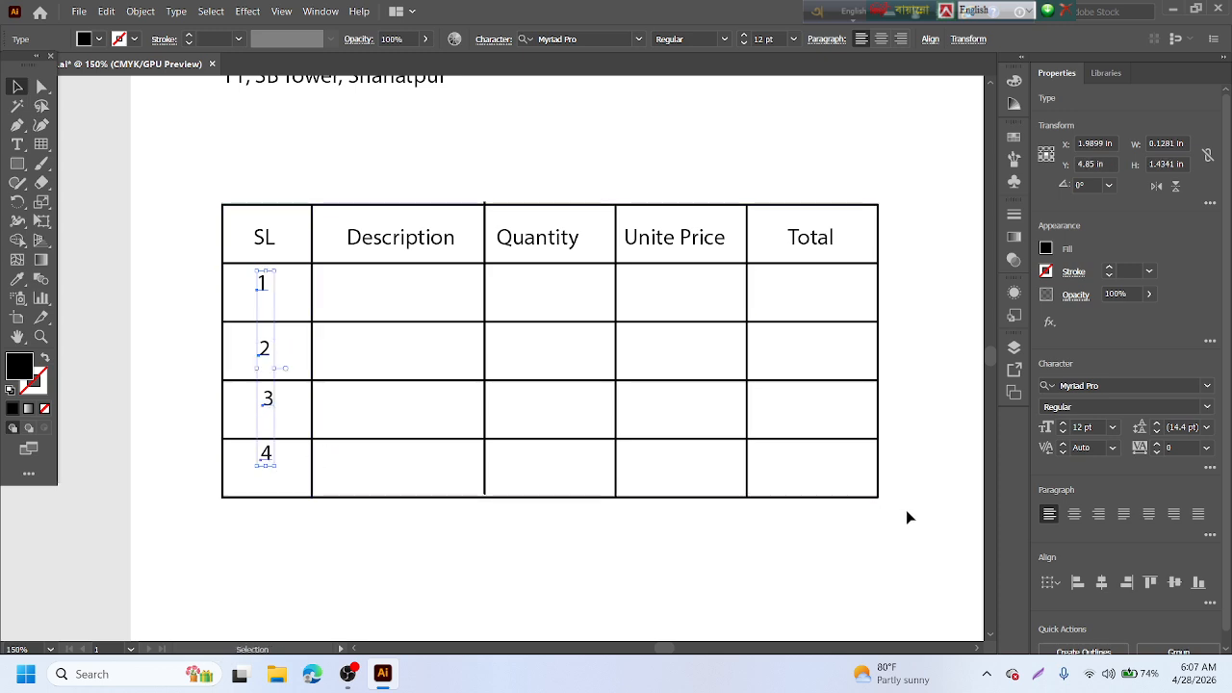
{"action": "left_click", "coordinate": [1102, 580]}
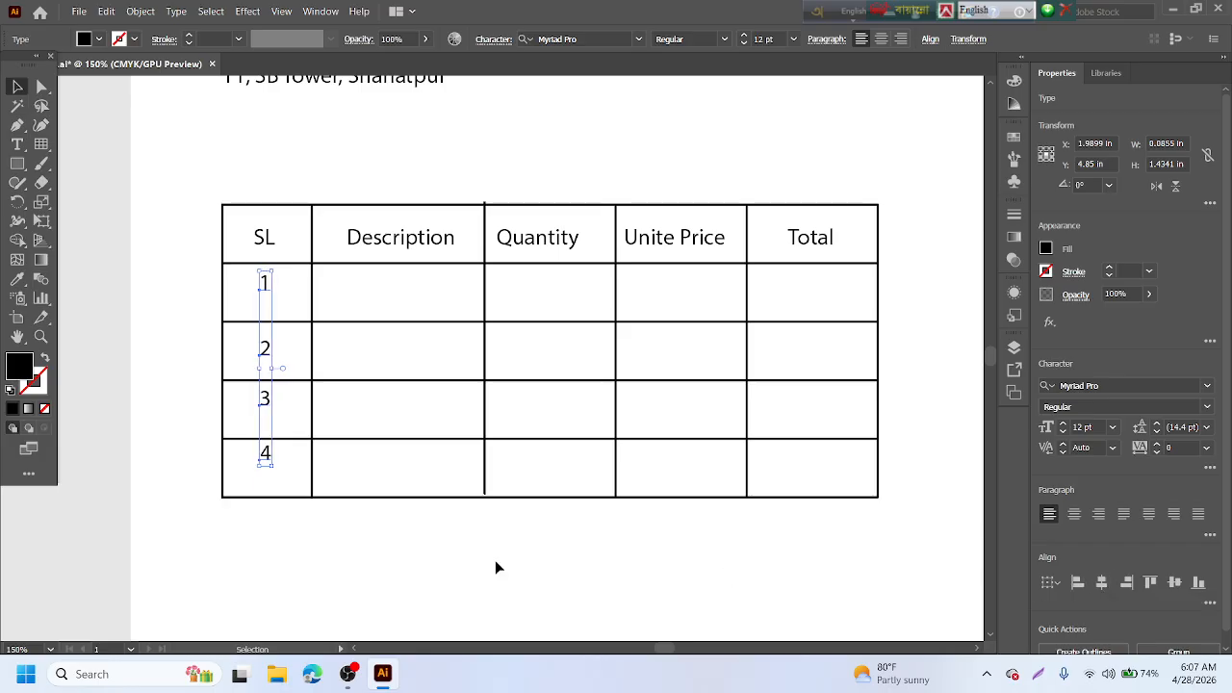
{"action": "left_click", "coordinate": [262, 247], "text": "shift"}
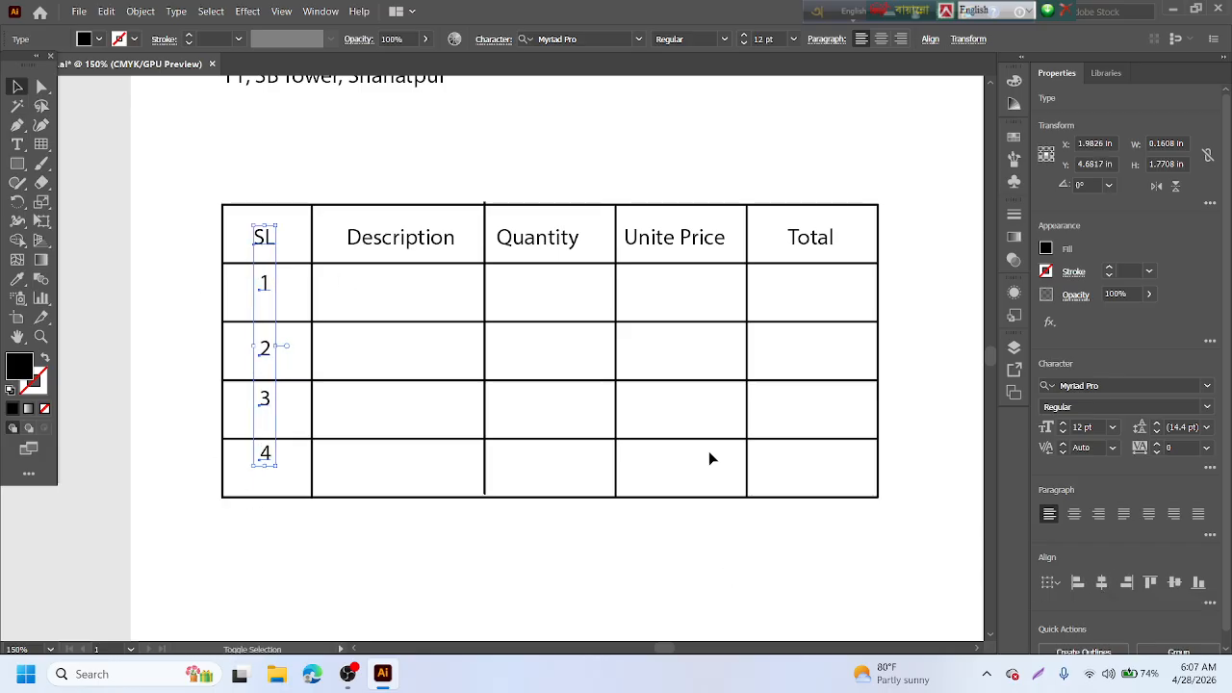
{"action": "left_click", "coordinate": [1096, 580]}
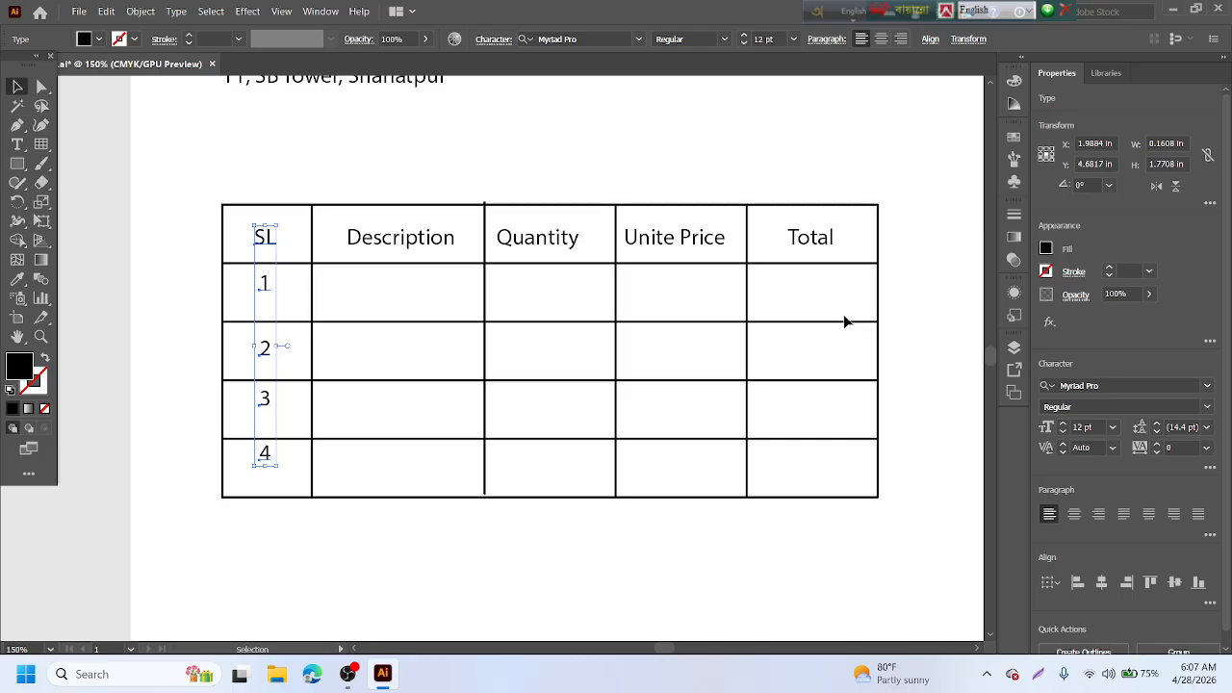
{"action": "left_click", "coordinate": [453, 502]}
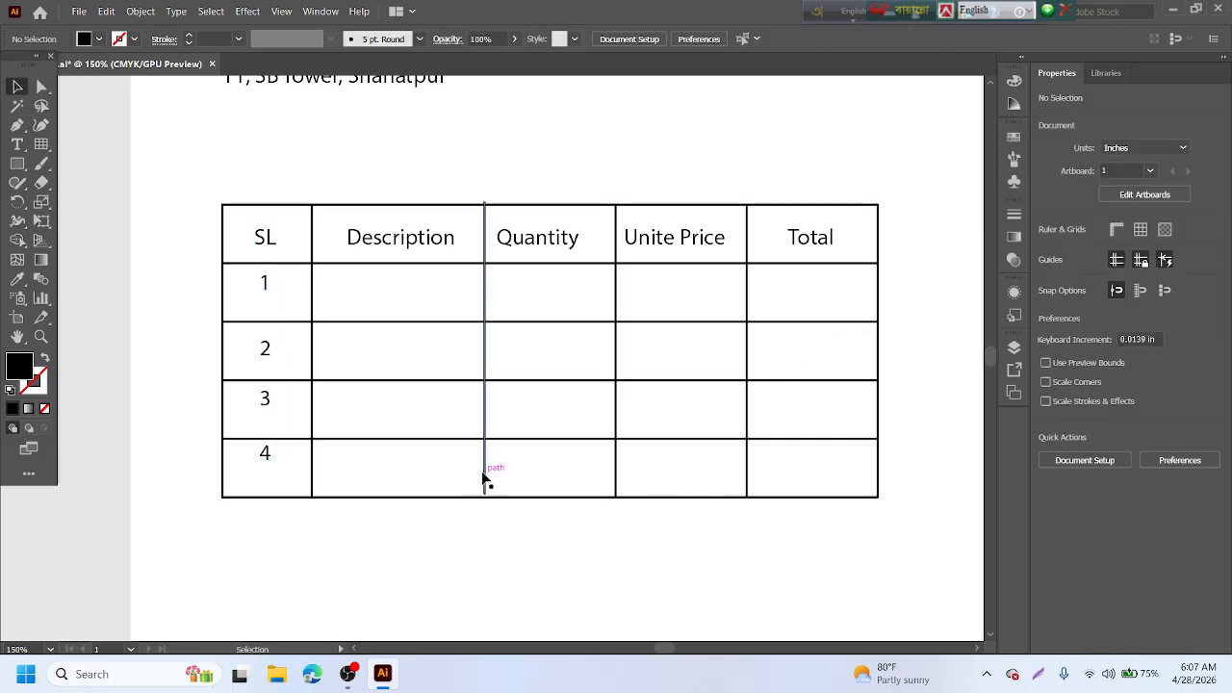
- Move only the vertical divider between Description and Quantity slightly down so it fits within the table's outer border
{"action": "left_click", "coordinate": [486, 478]}
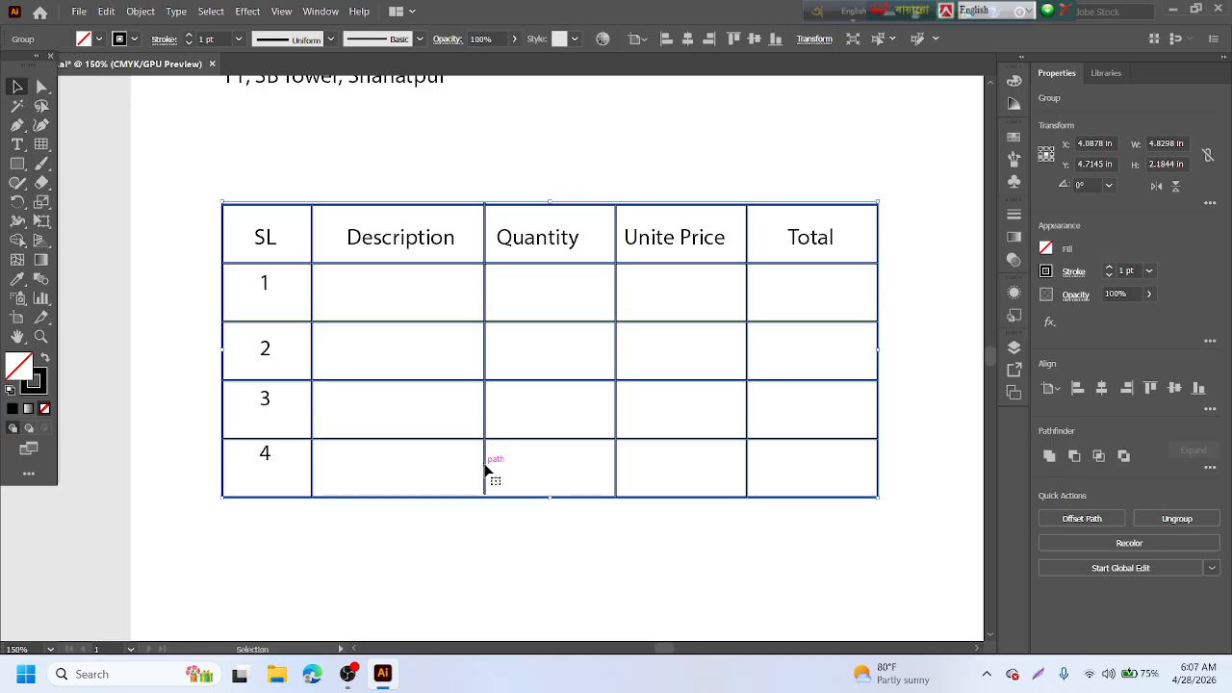
{"action": "left_click", "coordinate": [42, 87]}
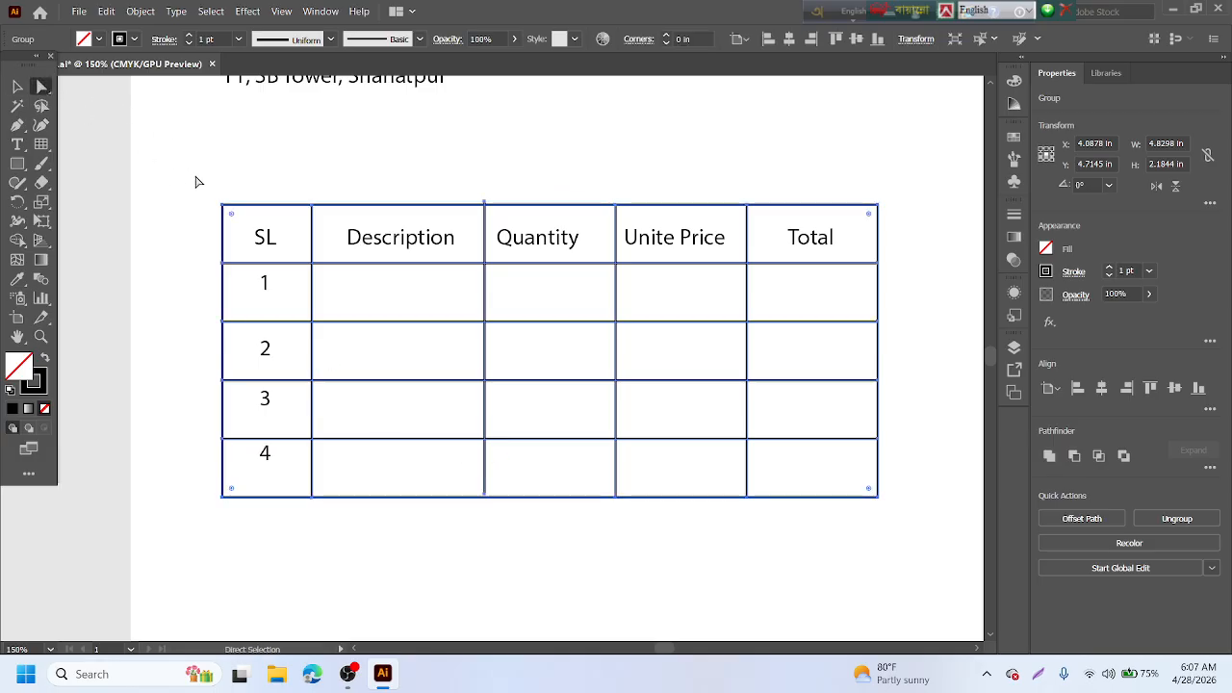
{"action": "left_click", "coordinate": [486, 299]}
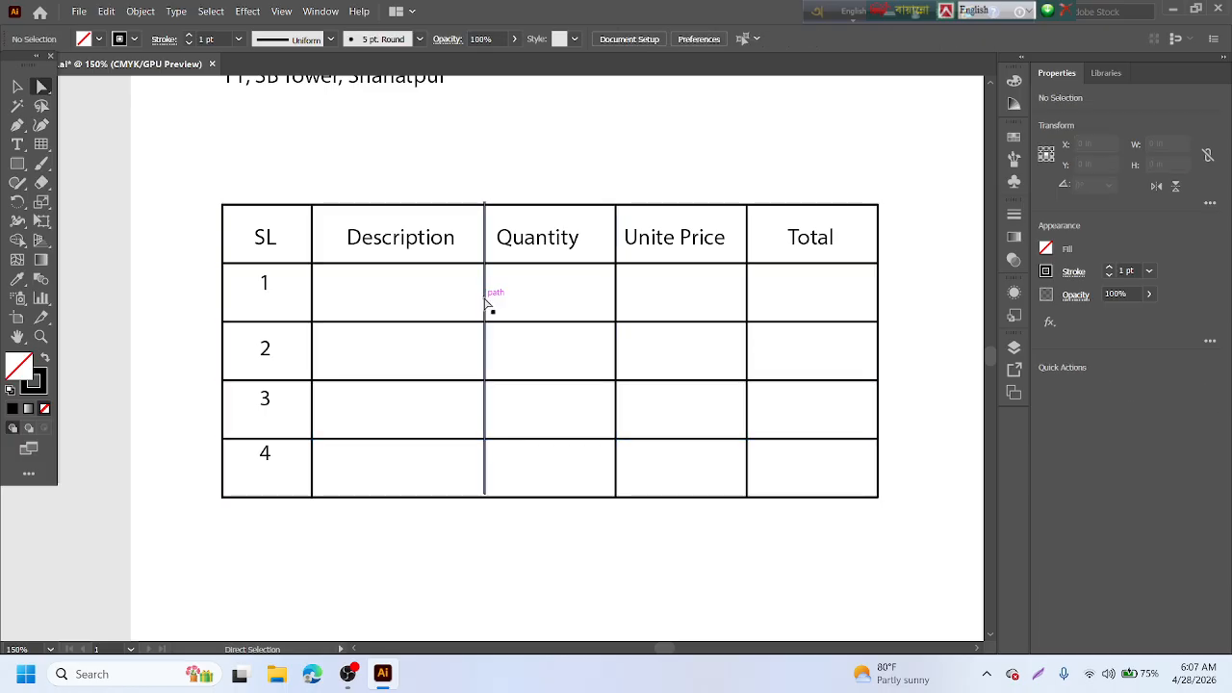
{"action": "left_click_drag", "start_coordinate": [486, 301], "coordinate": [484, 319]}
{"action": "left_click", "coordinate": [492, 580]}
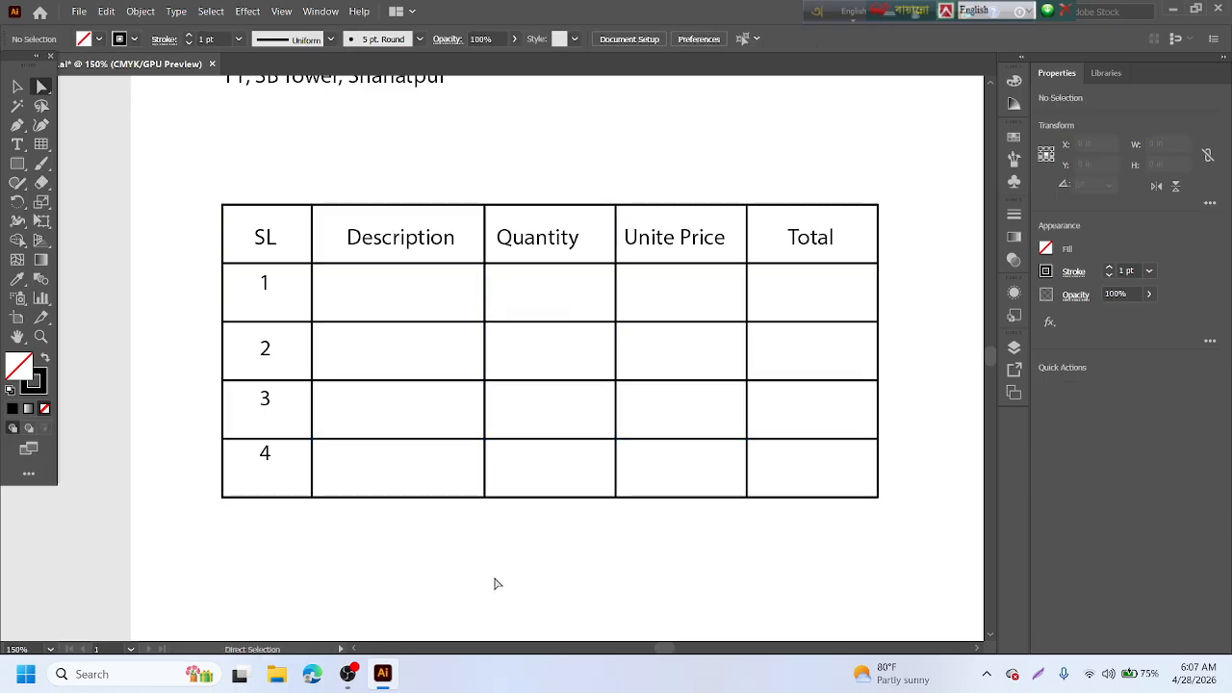
{"action": "scroll", "coordinate": [495, 576], "scroll_direction": "down", "scroll_amount": 4}
{"action": "scroll", "coordinate": [493, 561], "scroll_direction": "down", "scroll_amount": 2}
{"action": "scroll", "coordinate": [501, 534], "scroll_direction": "up", "scroll_amount": 1}
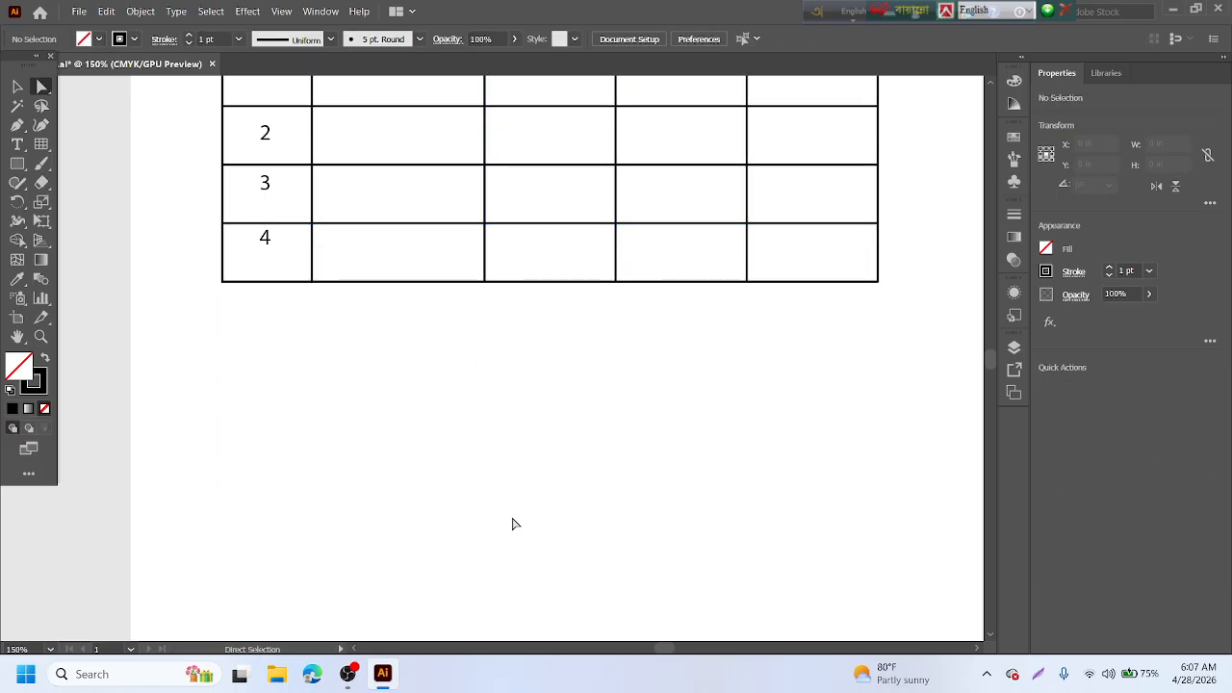
{"action": "scroll", "coordinate": [515, 521], "scroll_direction": "down", "scroll_amount": 2}
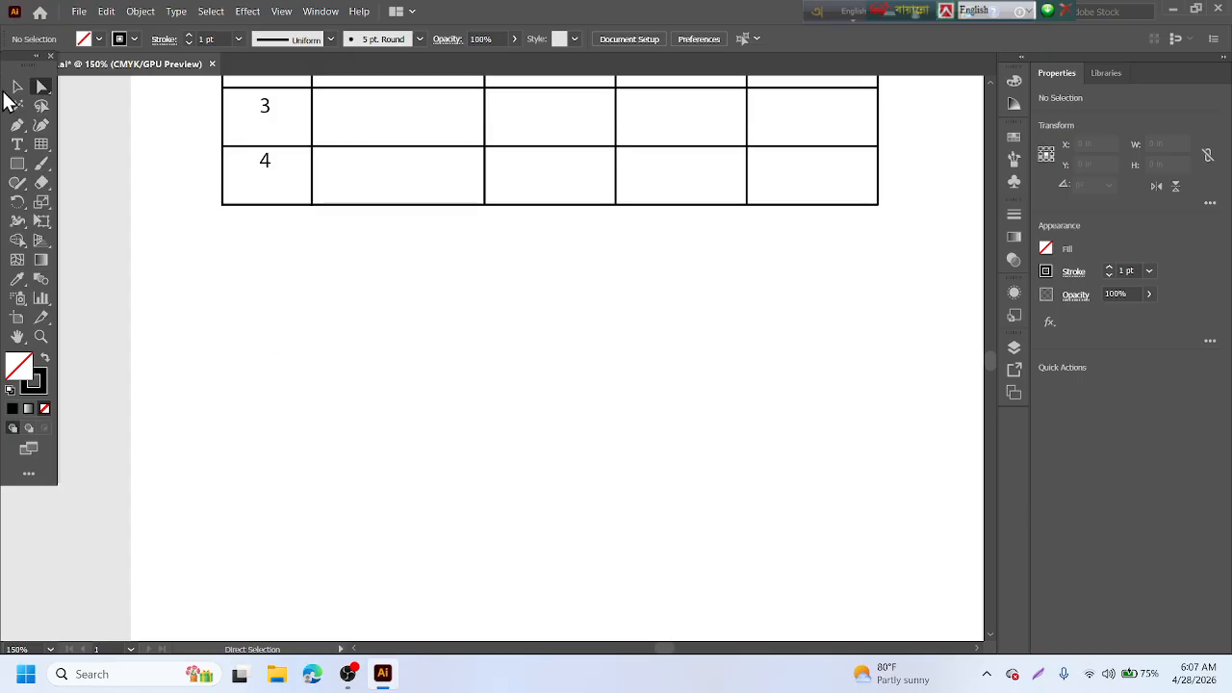
{"action": "left_click", "coordinate": [18, 125]}
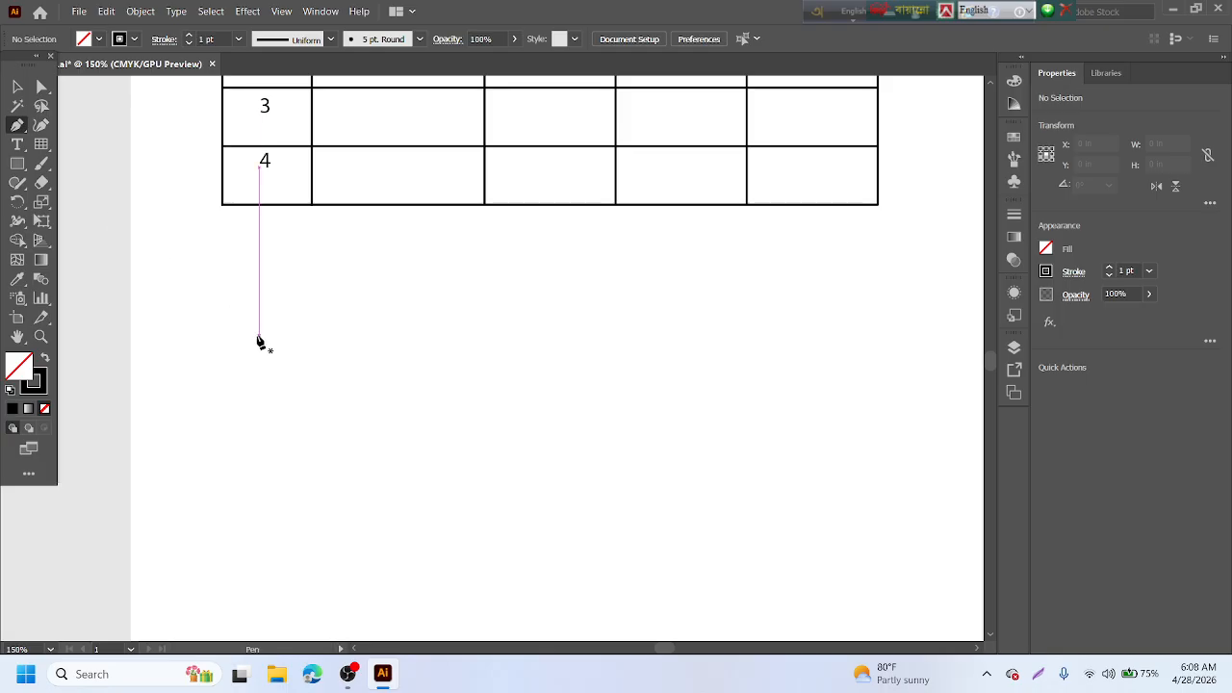
{"action": "left_click", "coordinate": [17, 145]}
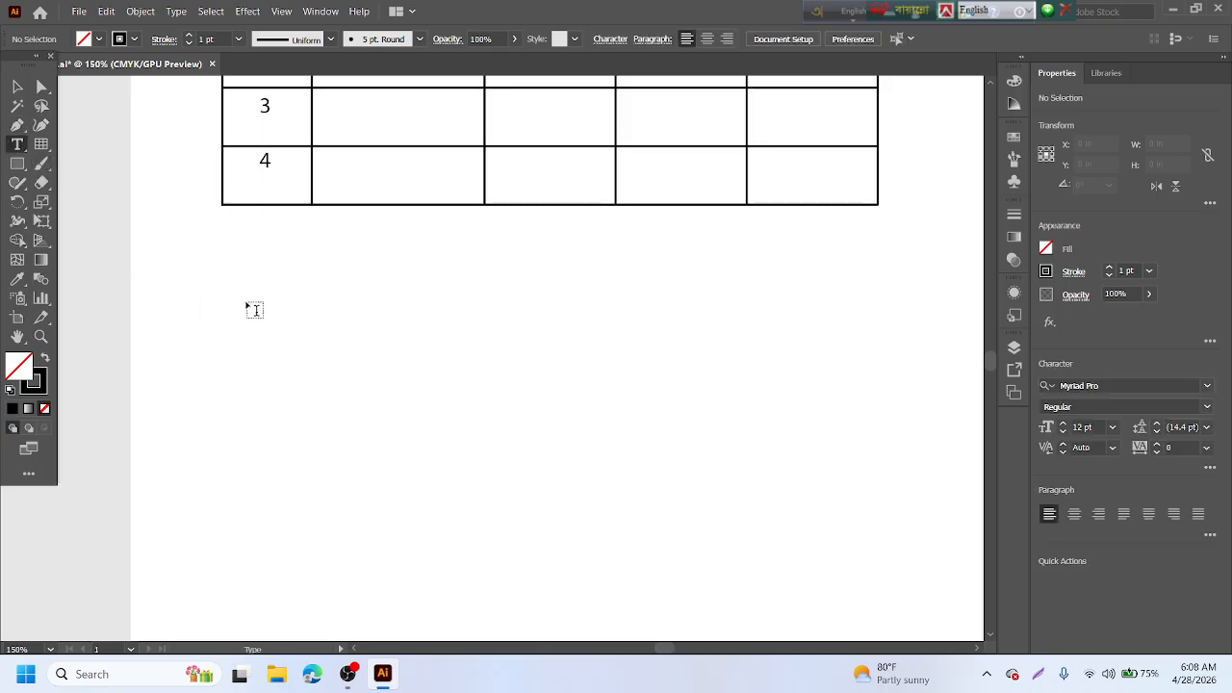
{"action": "scroll", "coordinate": [242, 449], "scroll_direction": "down", "scroll_amount": 3}
{"action": "scroll", "coordinate": [242, 457], "scroll_direction": "down", "scroll_amount": 2}
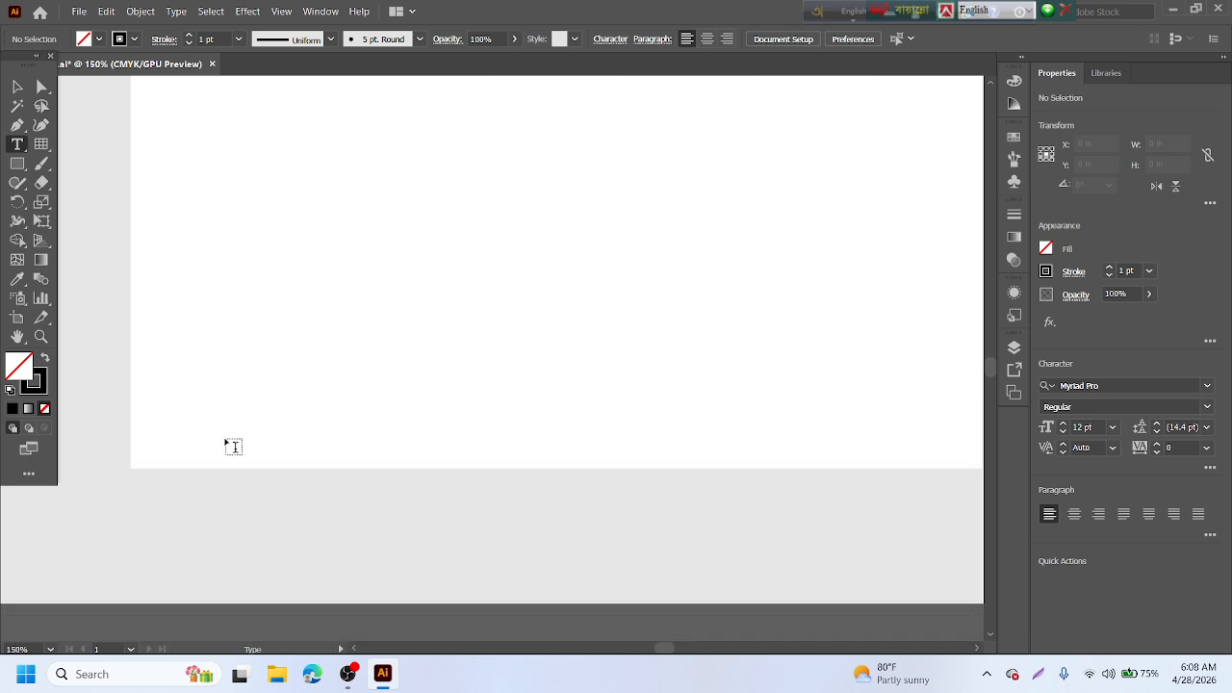
{"action": "scroll", "coordinate": [226, 438], "scroll_direction": "up", "scroll_amount": 1}
{"action": "scroll", "coordinate": [115, 287], "scroll_direction": "down", "scroll_amount": 1}
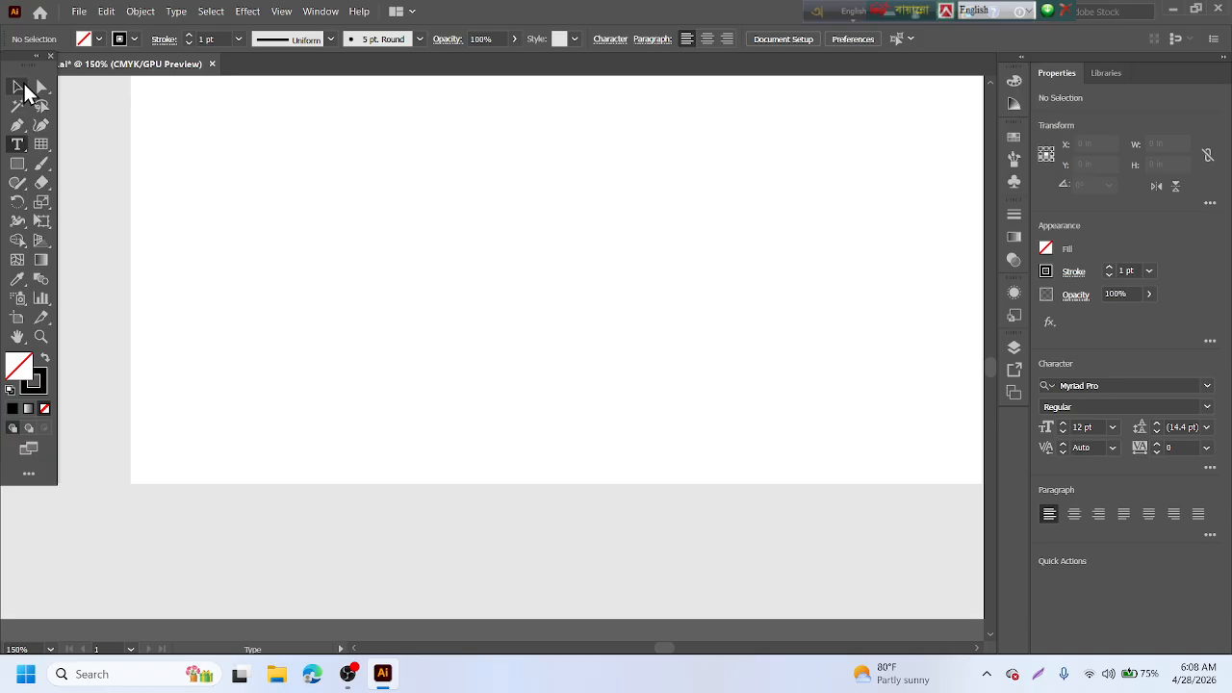
{"action": "left_click", "coordinate": [18, 86]}
{"action": "left_click", "coordinate": [23, 162]}
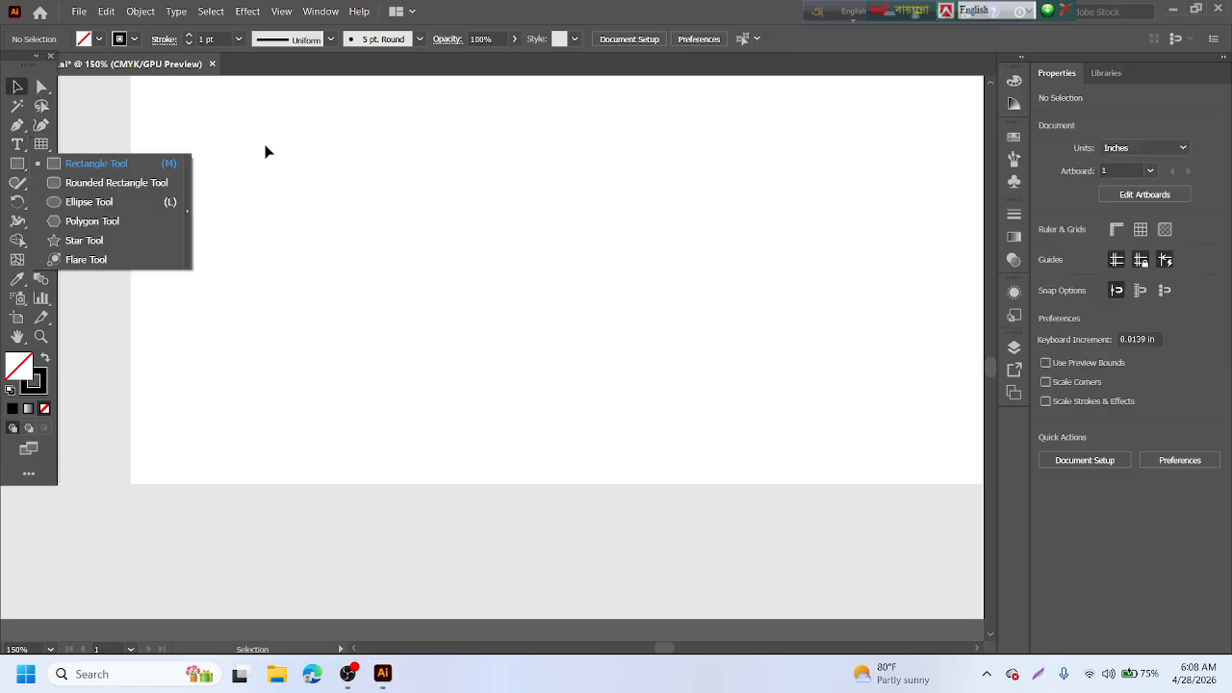
- Try to move the header shapes and the INVOICE title together down the page, and undo the move
{"action": "scroll", "coordinate": [206, 179], "scroll_direction": "up", "scroll_amount": 3}
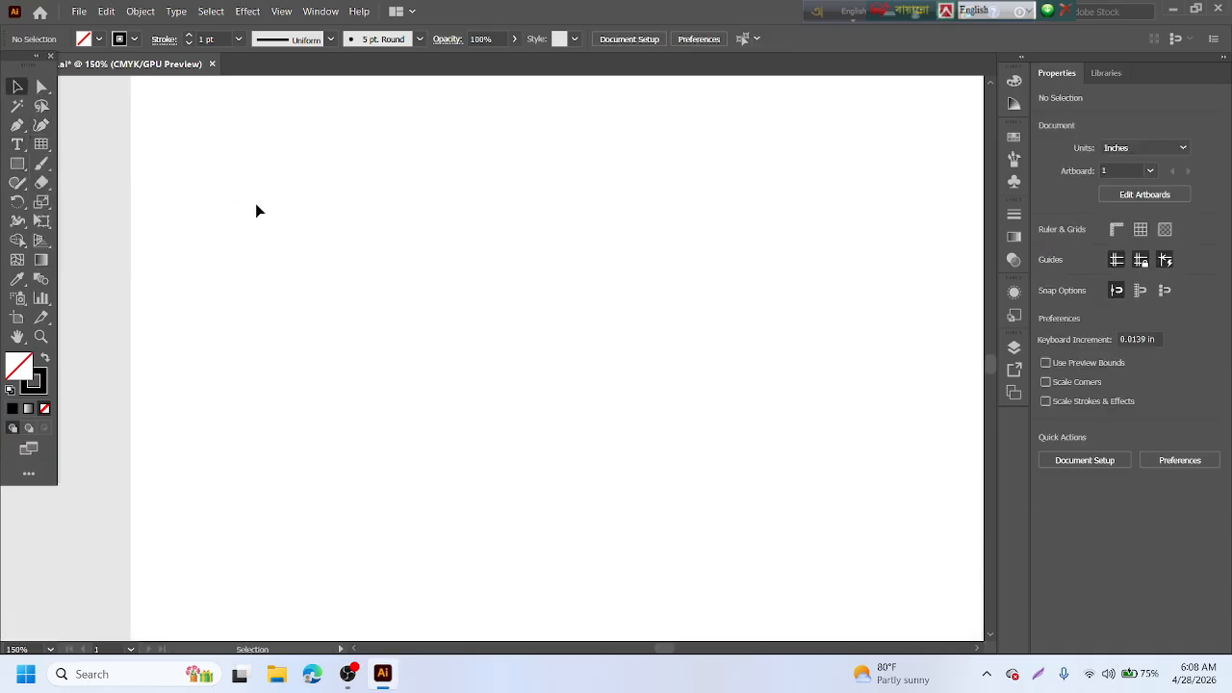
{"action": "scroll", "coordinate": [308, 197], "scroll_direction": "up", "scroll_amount": 10}
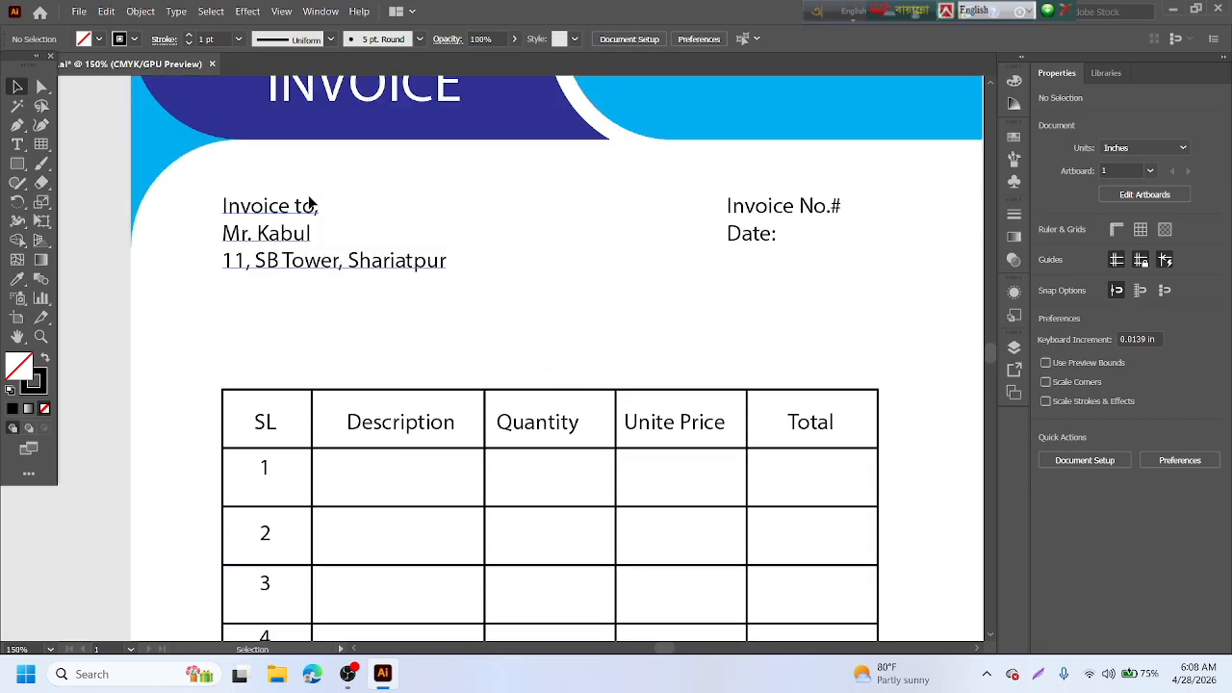
{"action": "scroll", "coordinate": [309, 198], "scroll_direction": "up", "scroll_amount": 2}
{"action": "left_click", "coordinate": [536, 231]}
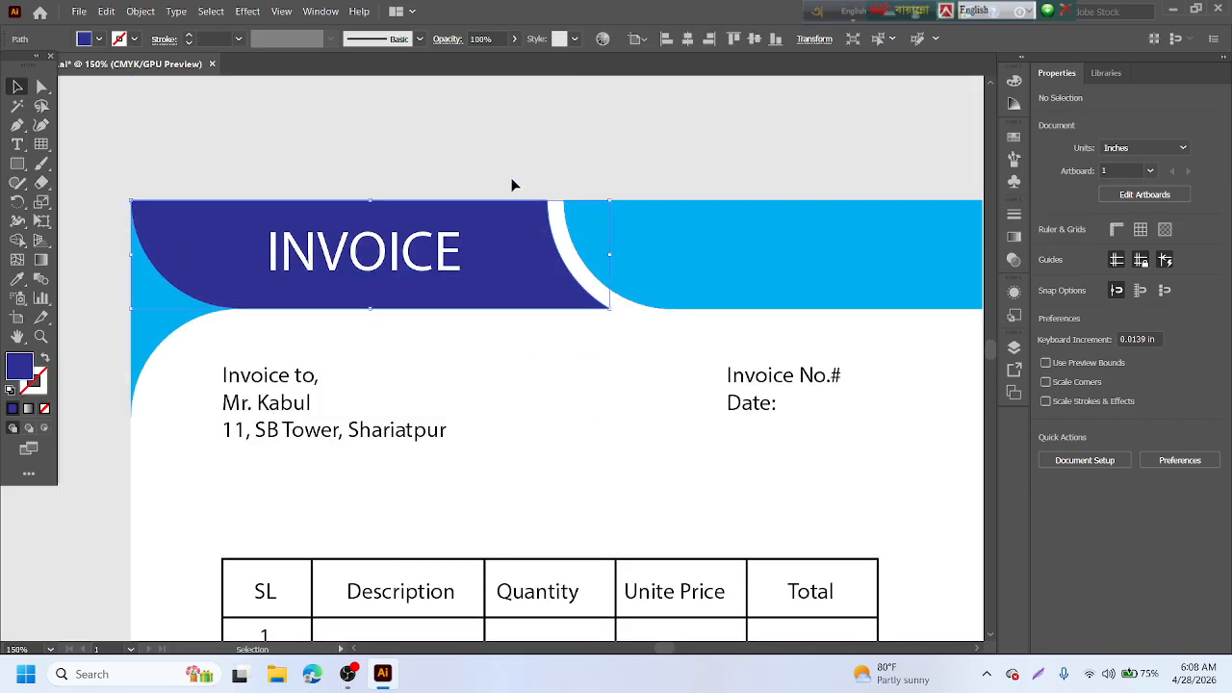
{"action": "left_click", "coordinate": [510, 170]}
{"action": "left_click_drag", "start_coordinate": [97, 173], "coordinate": [930, 272]}
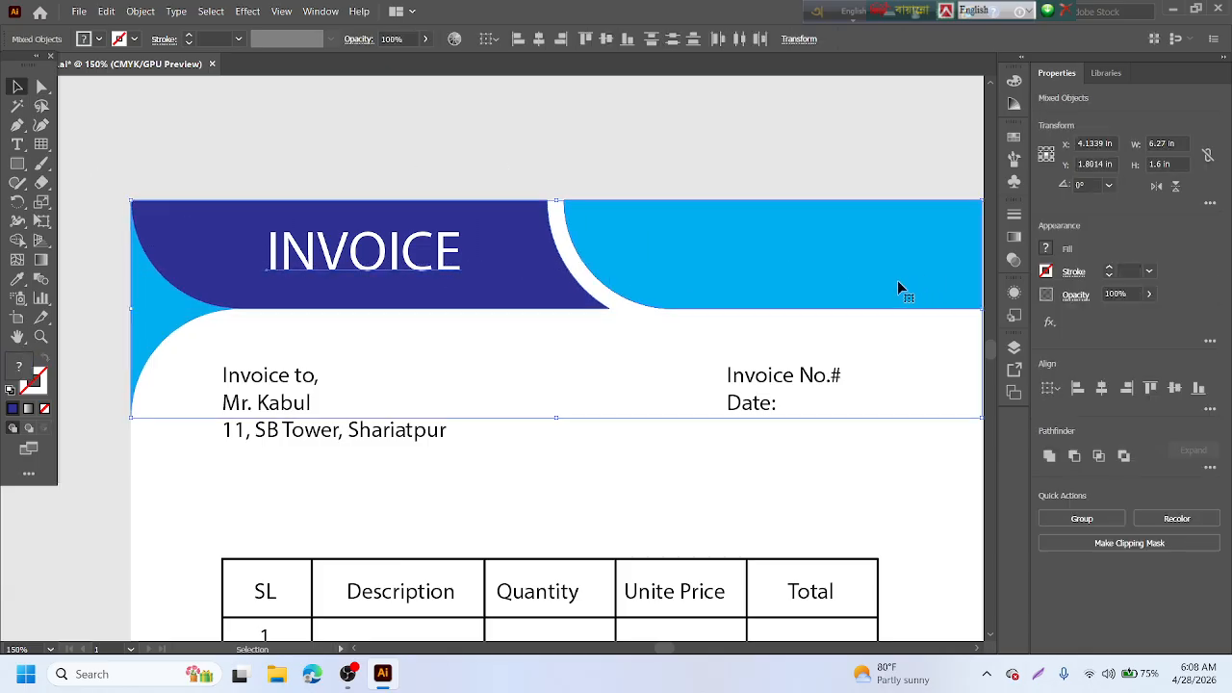
{"action": "left_click_drag", "start_coordinate": [840, 297], "coordinate": [853, 658]}
{"action": "key", "text": "ctrl+z"}
{"action": "scroll", "coordinate": [789, 382], "scroll_direction": "down", "scroll_amount": 6}
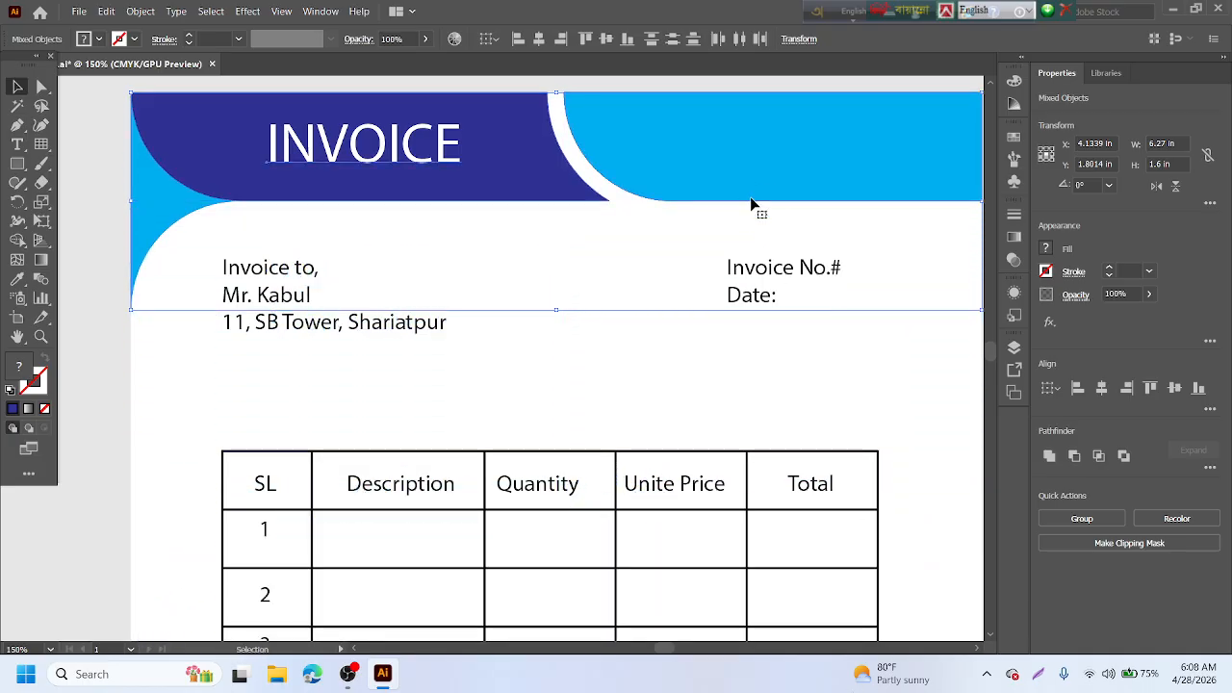
- Undo the stray move of the header shapes and group all of them together with the INVOICE title
{"action": "scroll", "coordinate": [749, 196], "scroll_direction": "up", "scroll_amount": 4}
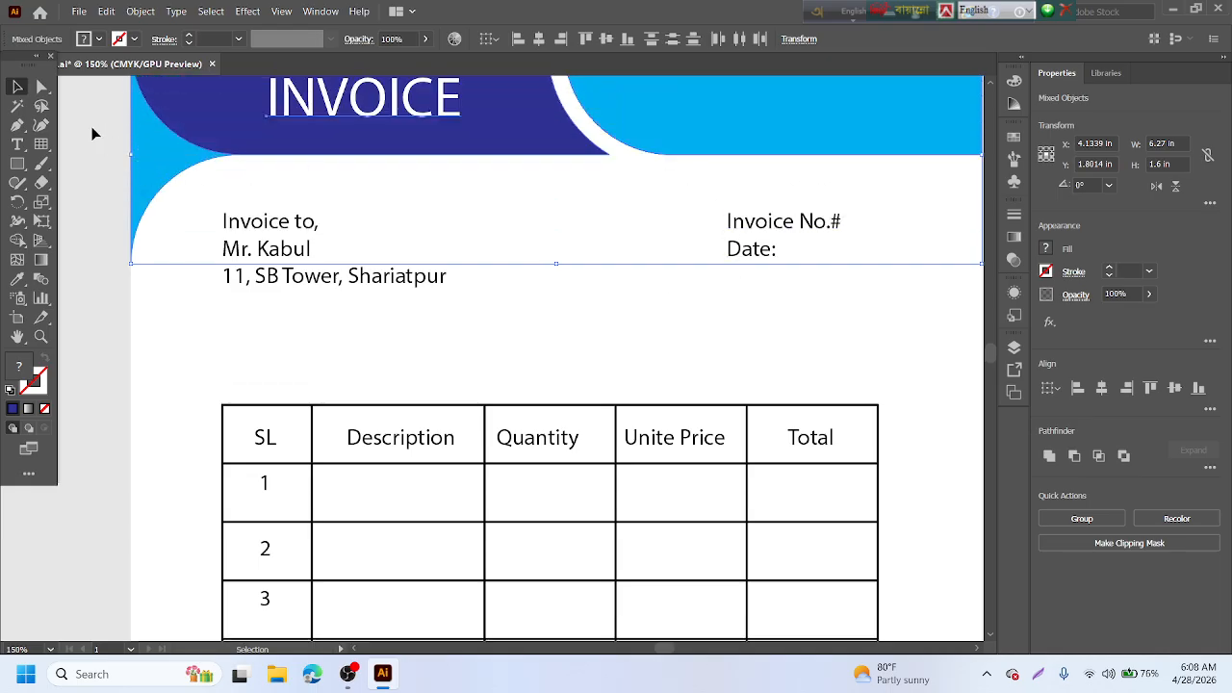
{"action": "left_click_drag", "start_coordinate": [92, 126], "coordinate": [567, 181]}
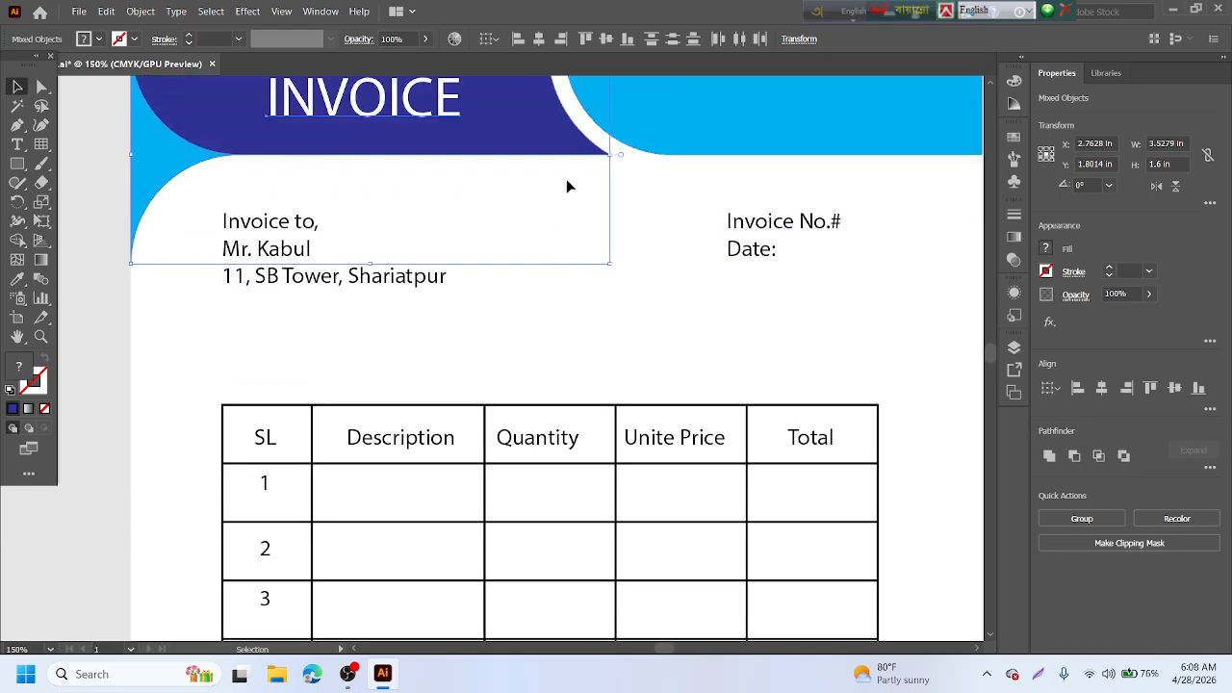
{"action": "left_click", "coordinate": [729, 178]}
{"action": "left_click", "coordinate": [736, 137]}
{"action": "left_click_drag", "start_coordinate": [736, 138], "coordinate": [743, 190]}
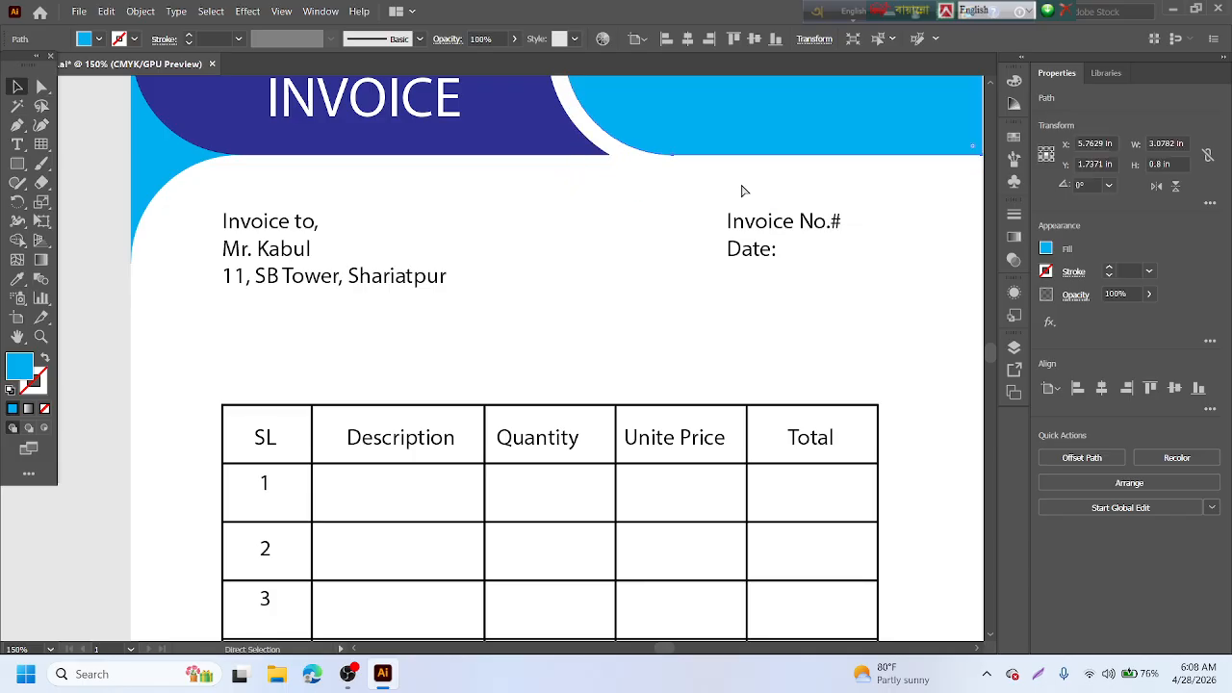
{"action": "scroll", "coordinate": [741, 190], "scroll_direction": "up", "scroll_amount": 3}
{"action": "left_click_drag", "start_coordinate": [85, 163], "coordinate": [747, 462]}
{"action": "key", "text": "ctrl+z"}
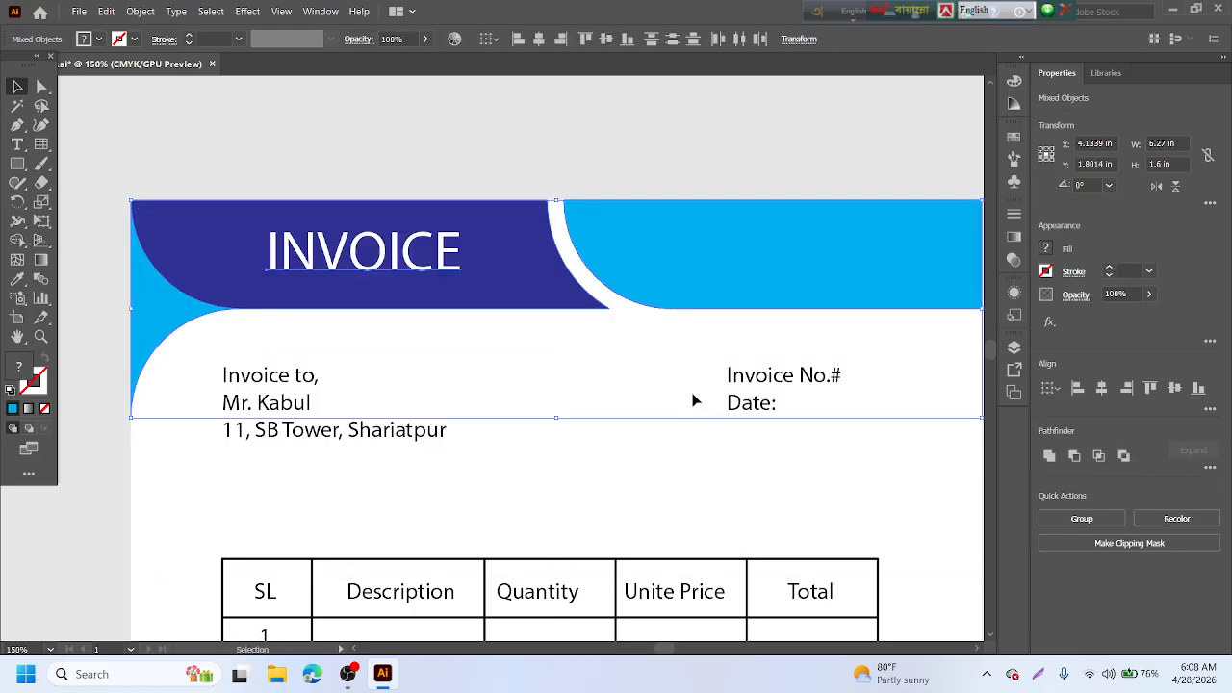
{"action": "right_click", "coordinate": [517, 219]}
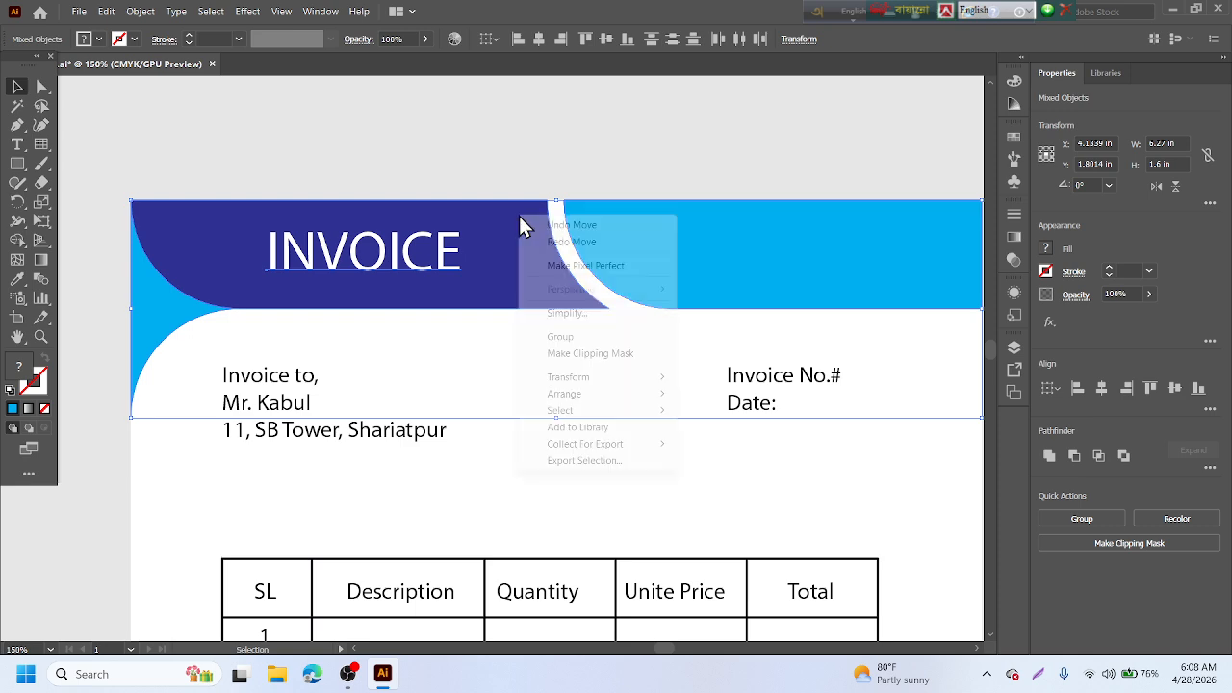
{"action": "left_click", "coordinate": [561, 338]}
- Duplicate the header group and place the copy near the bottom of the page, in line with the original's side edges
{"action": "scroll", "coordinate": [597, 252], "scroll_direction": "down", "scroll_amount": 2}
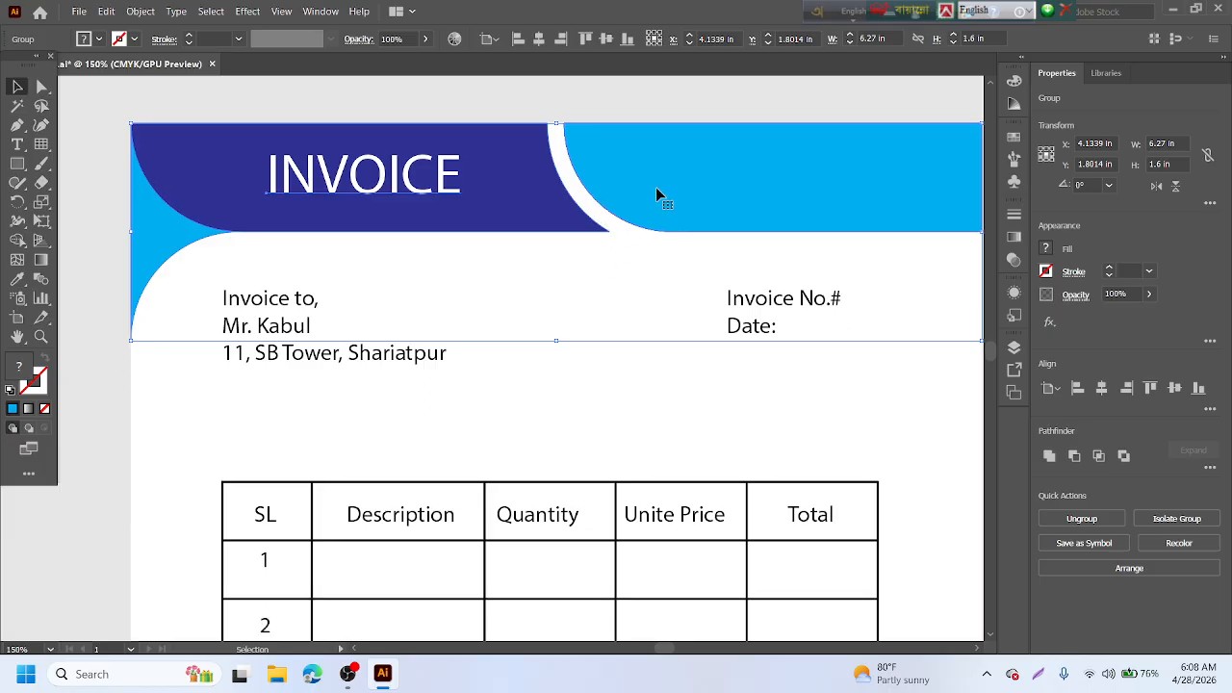
{"action": "scroll", "coordinate": [656, 187], "scroll_direction": "down", "scroll_amount": 2}
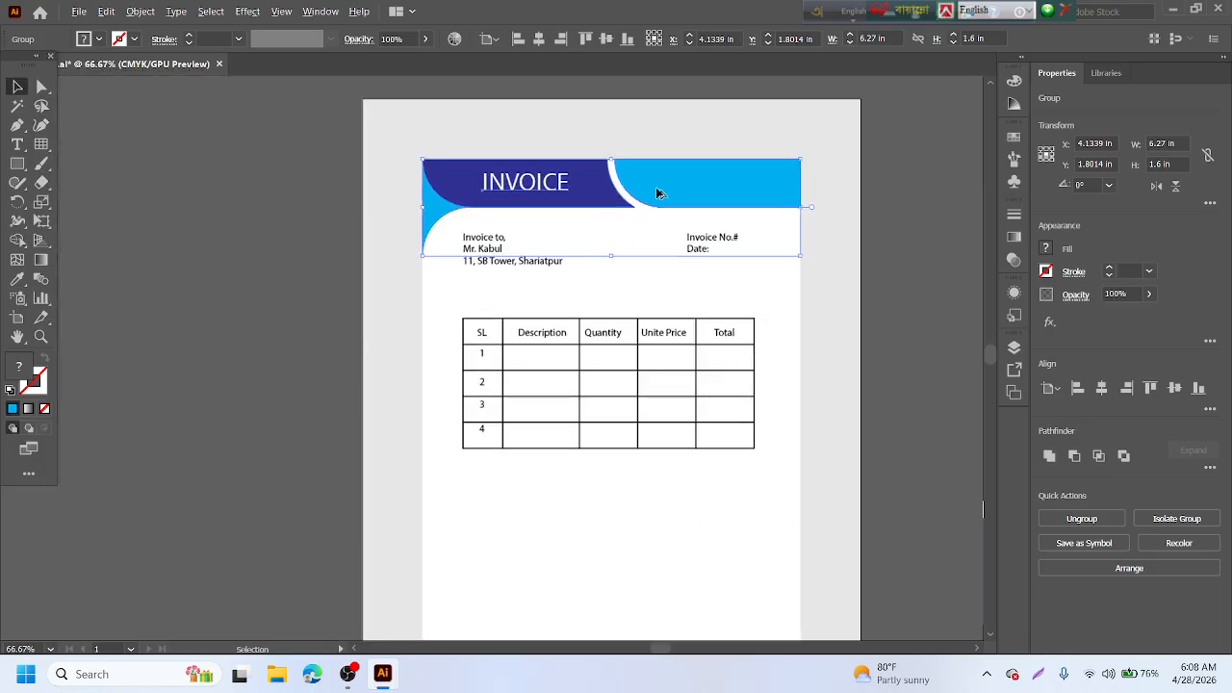
{"action": "left_click", "coordinate": [677, 382]}
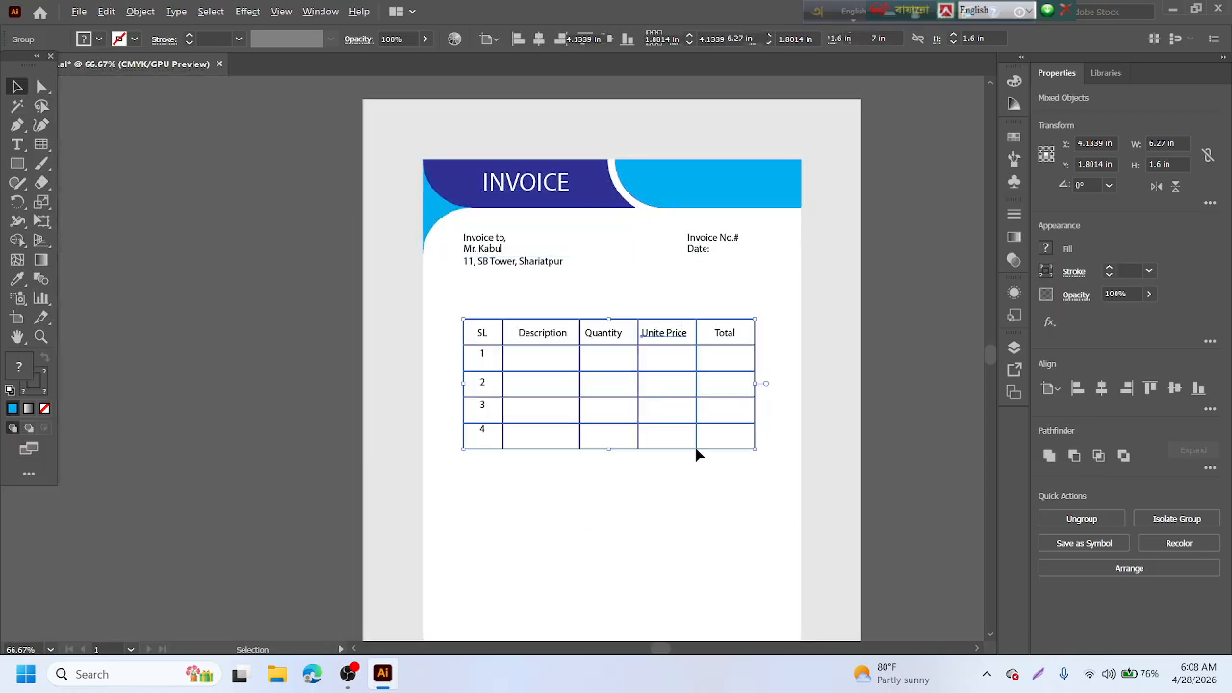
{"action": "left_click", "coordinate": [750, 201]}
{"action": "left_click_drag", "start_coordinate": [751, 201], "coordinate": [750, 582], "text": "alt"}
{"action": "scroll", "coordinate": [784, 491], "scroll_direction": "down", "scroll_amount": 2}
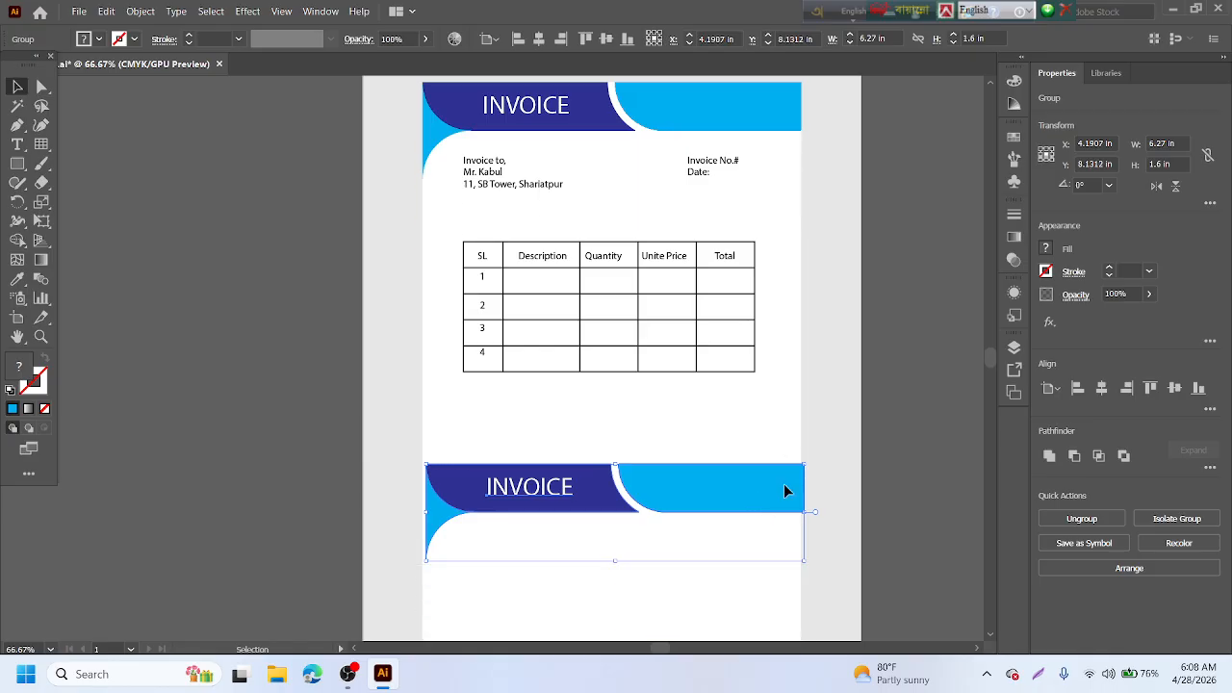
{"action": "scroll", "coordinate": [785, 490], "scroll_direction": "down", "scroll_amount": 3}
{"action": "left_click_drag", "start_coordinate": [757, 385], "coordinate": [751, 497]}
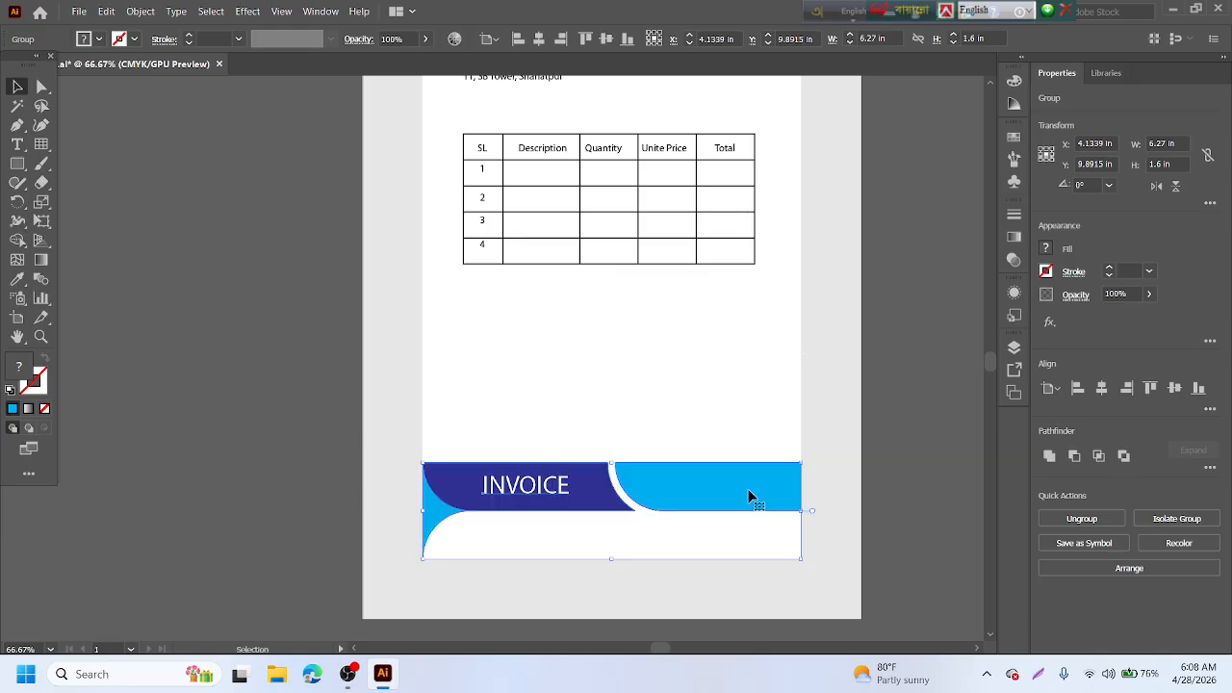
- Ungroup the copied header near the bottom of the page and flip all its parts vertically
{"action": "right_click", "coordinate": [751, 497]}
{"action": "left_click", "coordinate": [735, 350]}
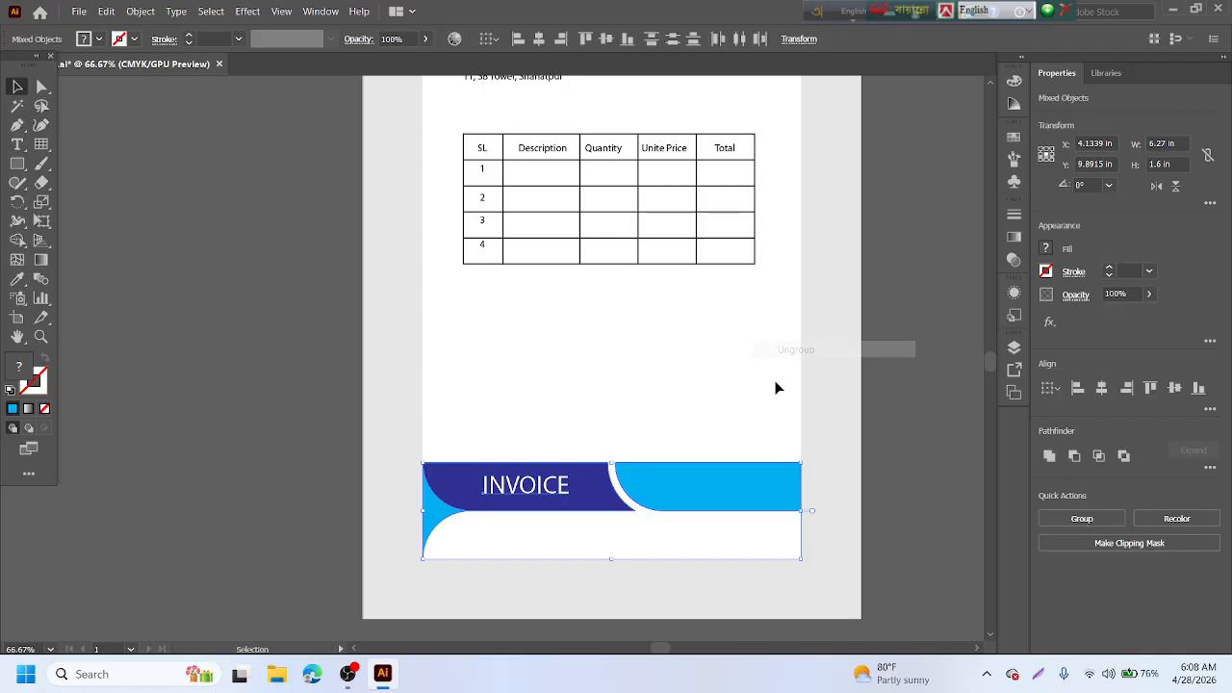
{"action": "left_click", "coordinate": [733, 392]}
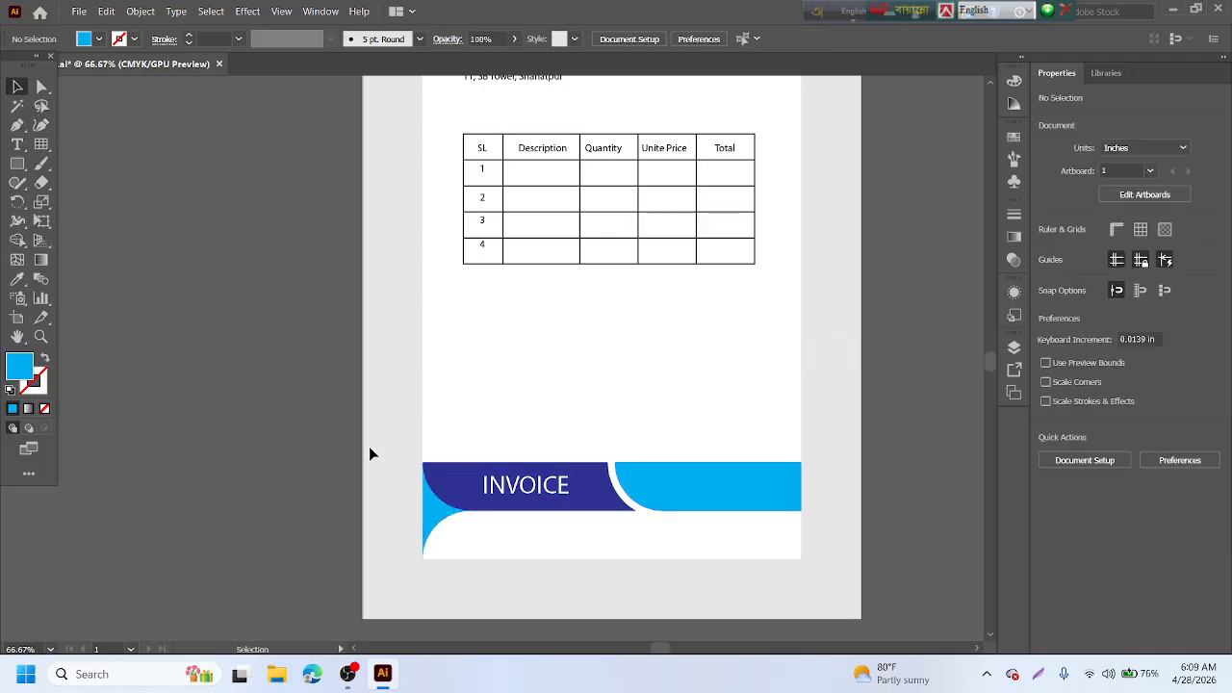
{"action": "left_click_drag", "start_coordinate": [372, 453], "coordinate": [823, 538]}
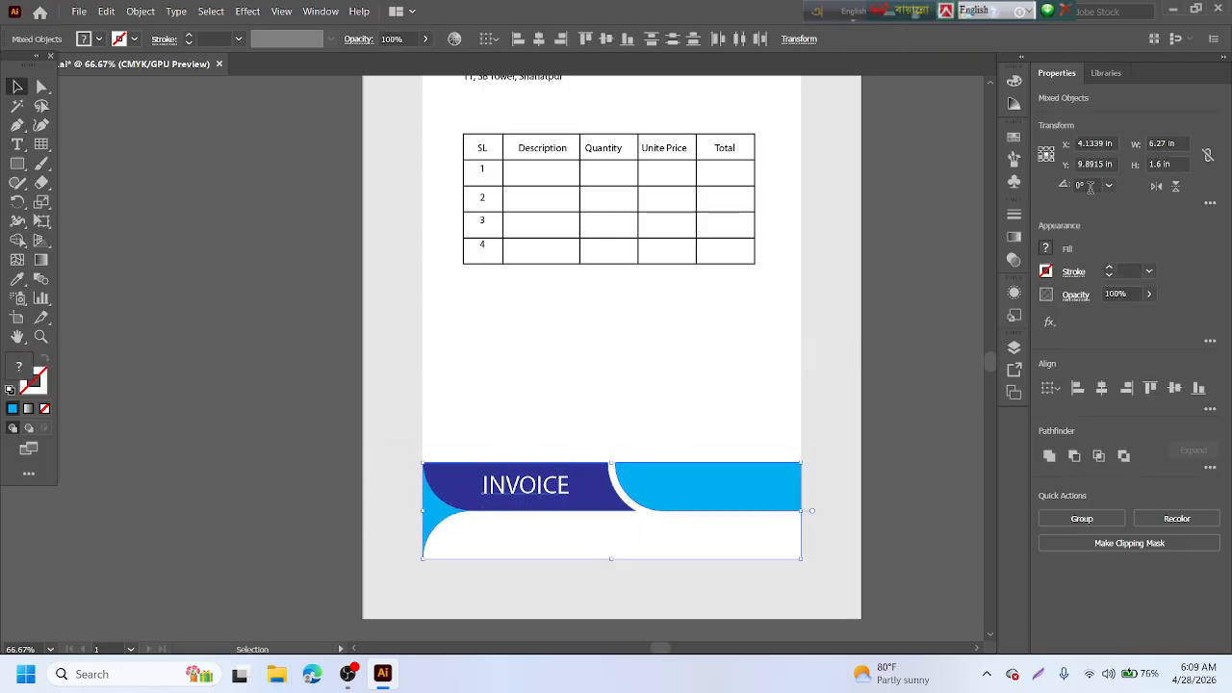
{"action": "left_click", "coordinate": [1176, 185]}
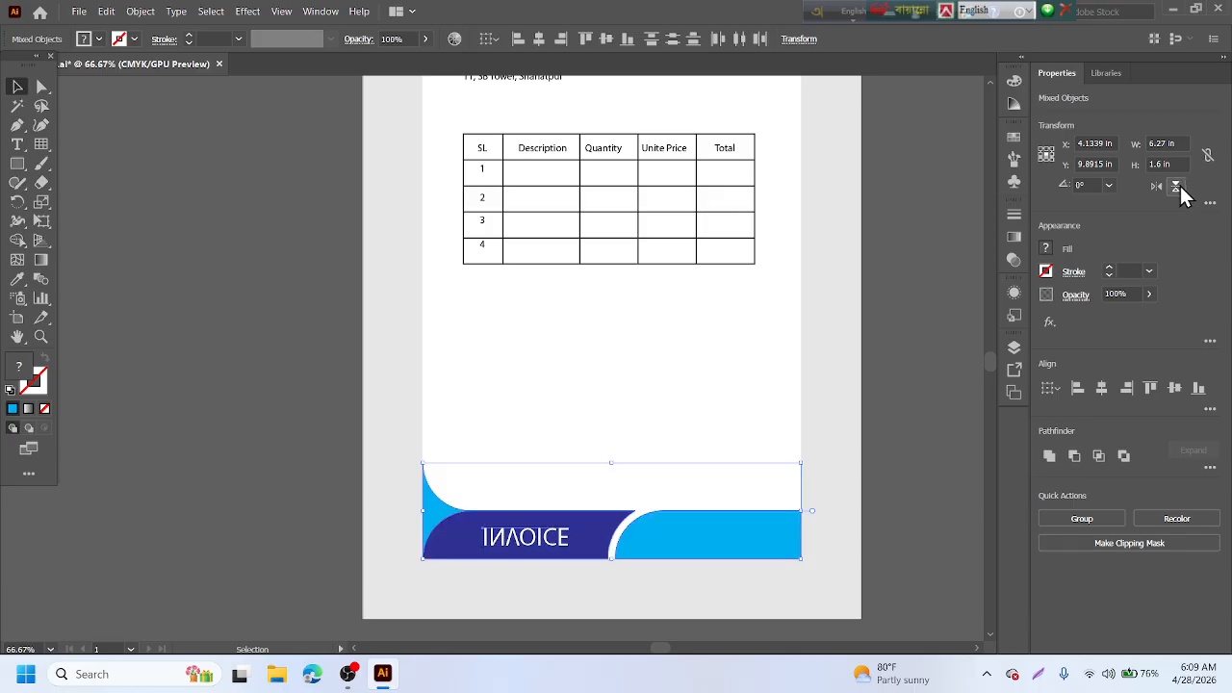
{"action": "left_click", "coordinate": [709, 389]}
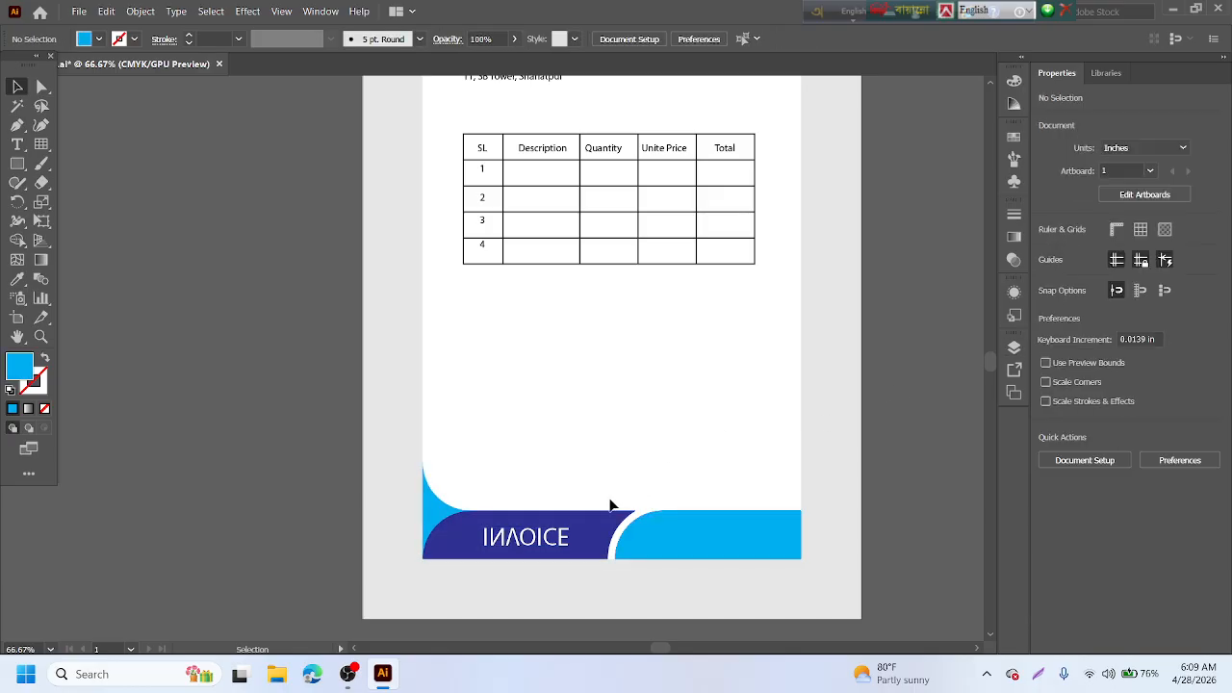
- Delete the flipped INVOICE text from the dark blue footer shape
{"action": "left_click", "coordinate": [554, 551]}
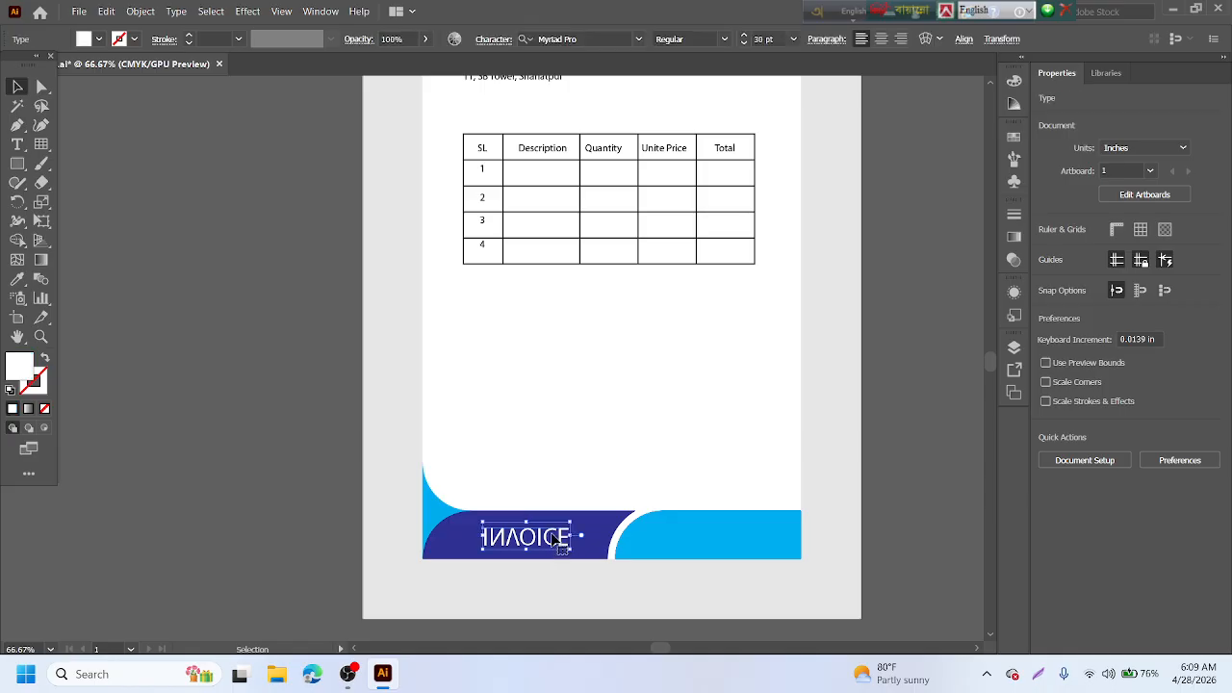
{"action": "key", "text": "Delete"}
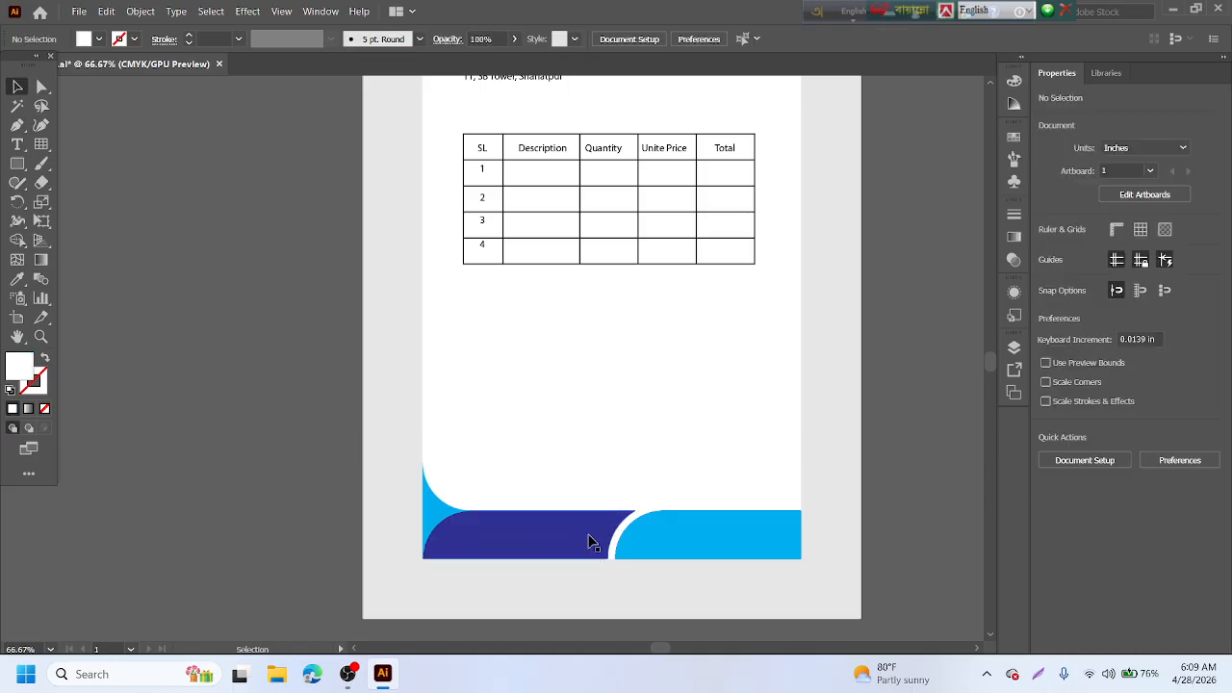
{"action": "scroll", "coordinate": [612, 458], "scroll_direction": "up", "scroll_amount": 1}
{"action": "scroll", "coordinate": [618, 463], "scroll_direction": "up", "scroll_amount": 1}
{"action": "scroll", "coordinate": [611, 444], "scroll_direction": "down", "scroll_amount": 1}
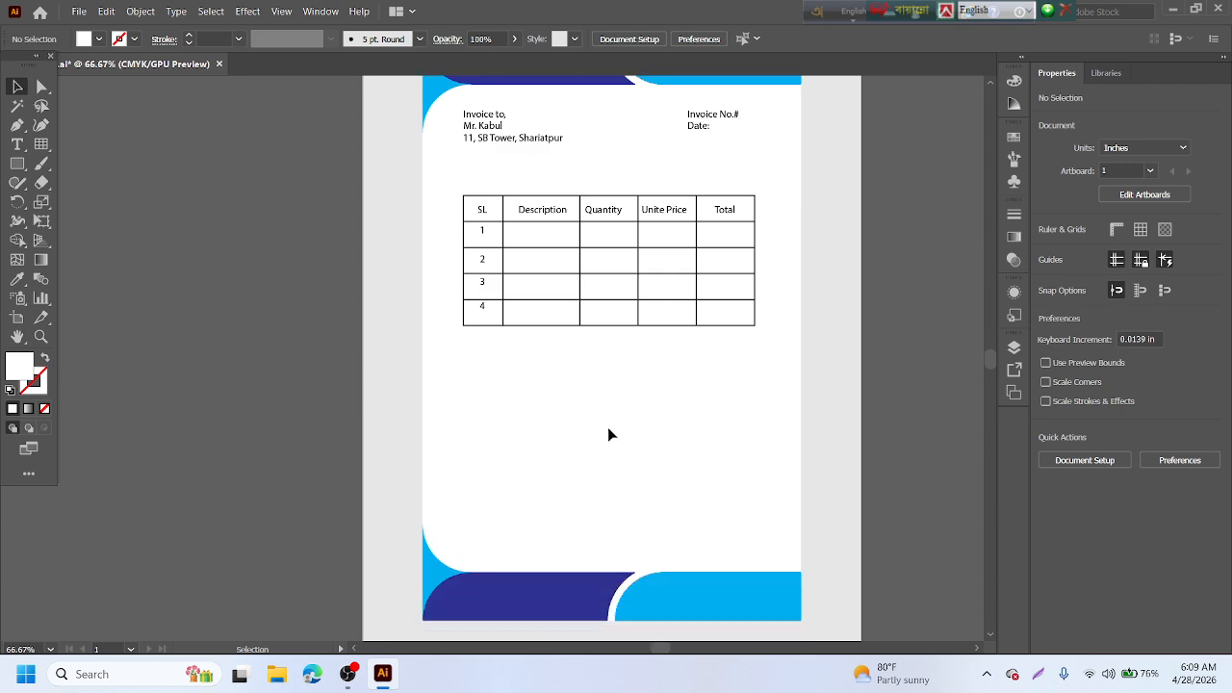
{"action": "scroll", "coordinate": [587, 380], "scroll_direction": "up", "scroll_amount": 1}
{"action": "scroll", "coordinate": [604, 374], "scroll_direction": "down", "scroll_amount": 2}
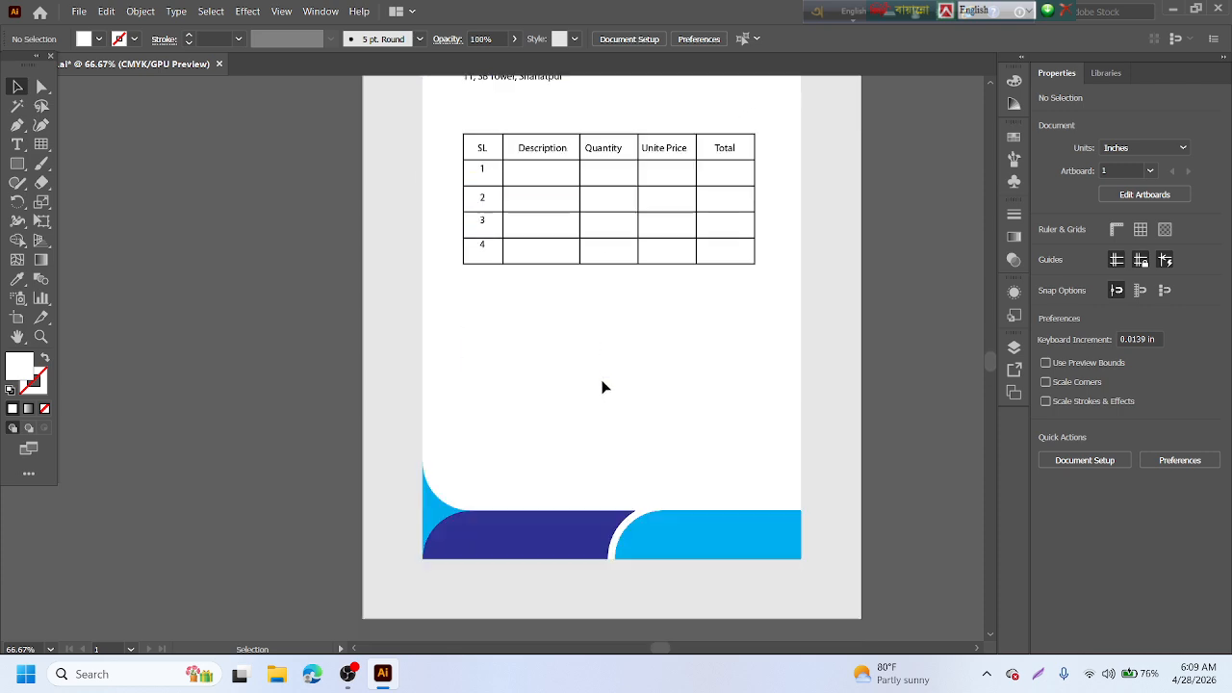
- Duplicate the light blue curved corner shape of the footer, mirror the copy horizontally and place it at the footer's opposite end
{"action": "left_click", "coordinate": [442, 502]}
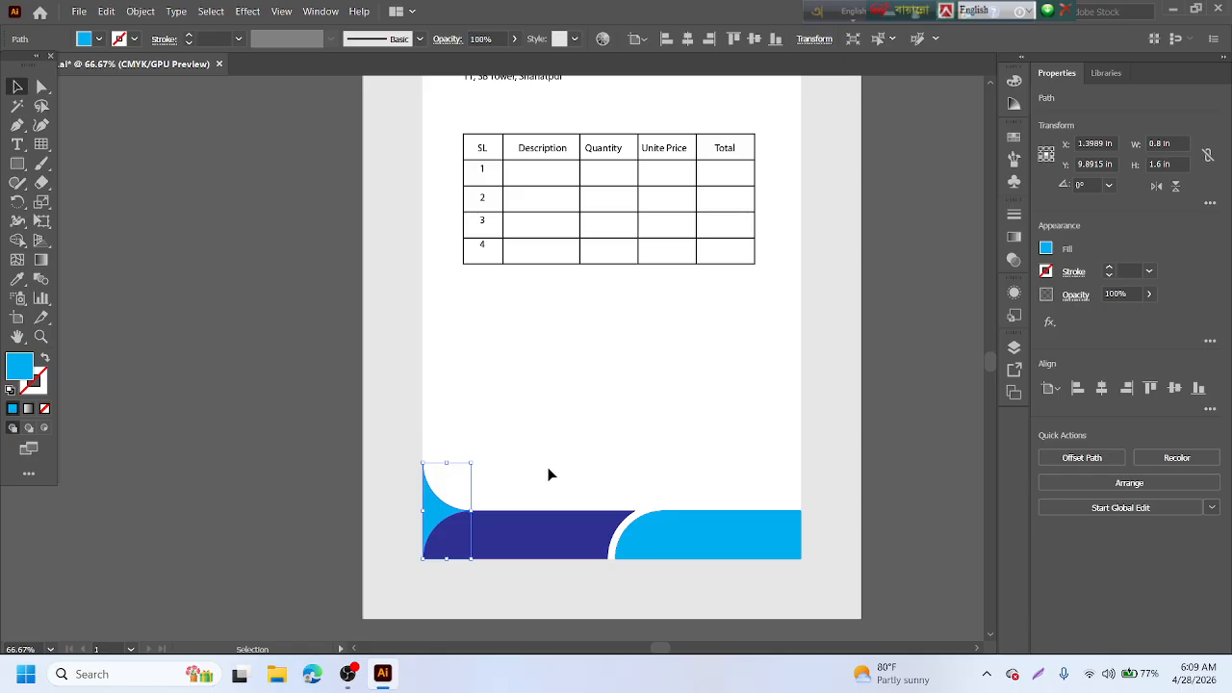
{"action": "left_click", "coordinate": [784, 525]}
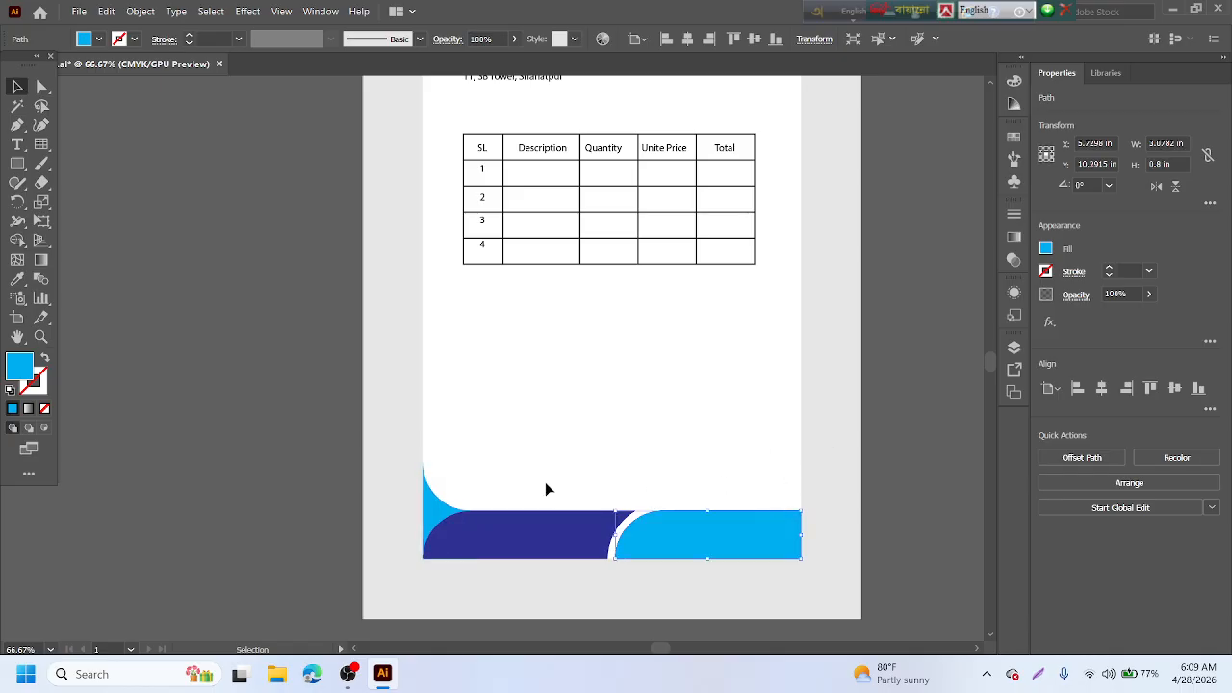
{"action": "left_click", "coordinate": [437, 518]}
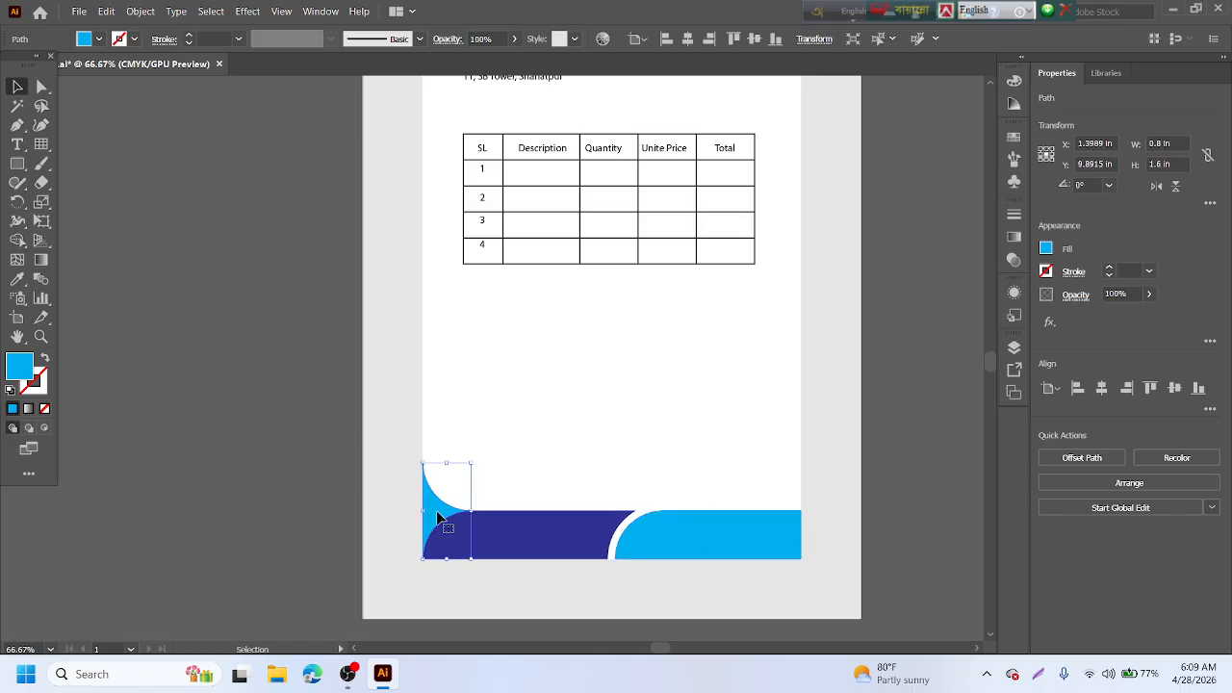
{"action": "key", "text": "a"}
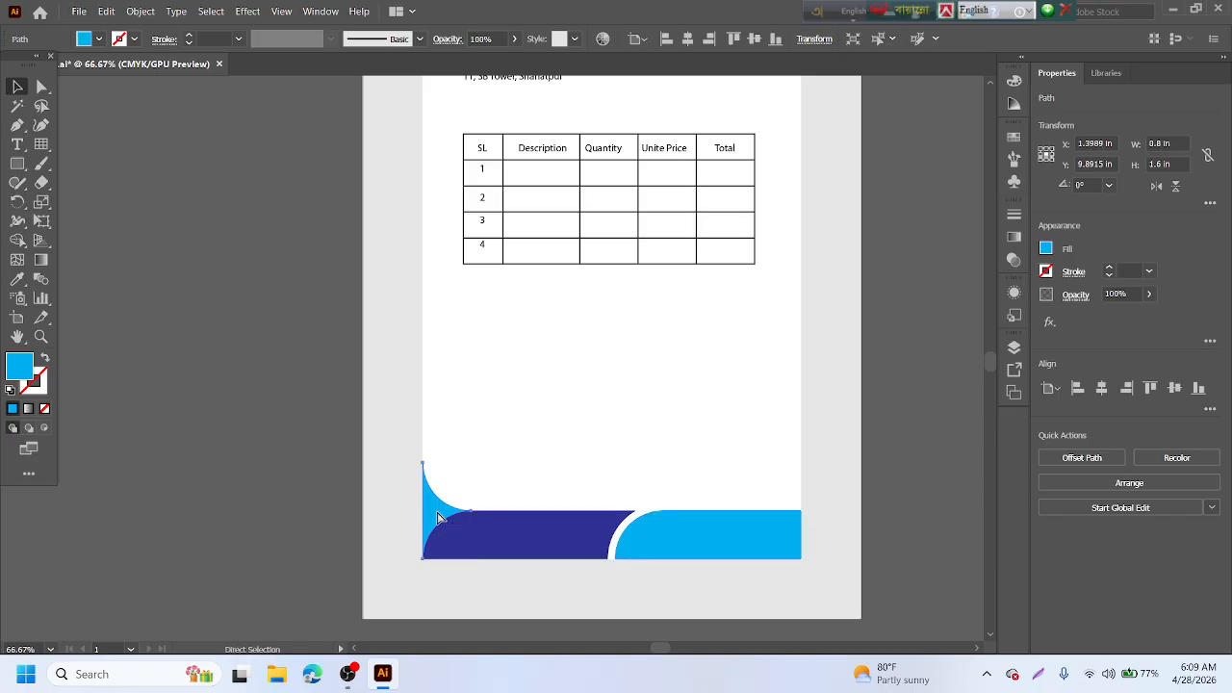
{"action": "key", "text": "v"}
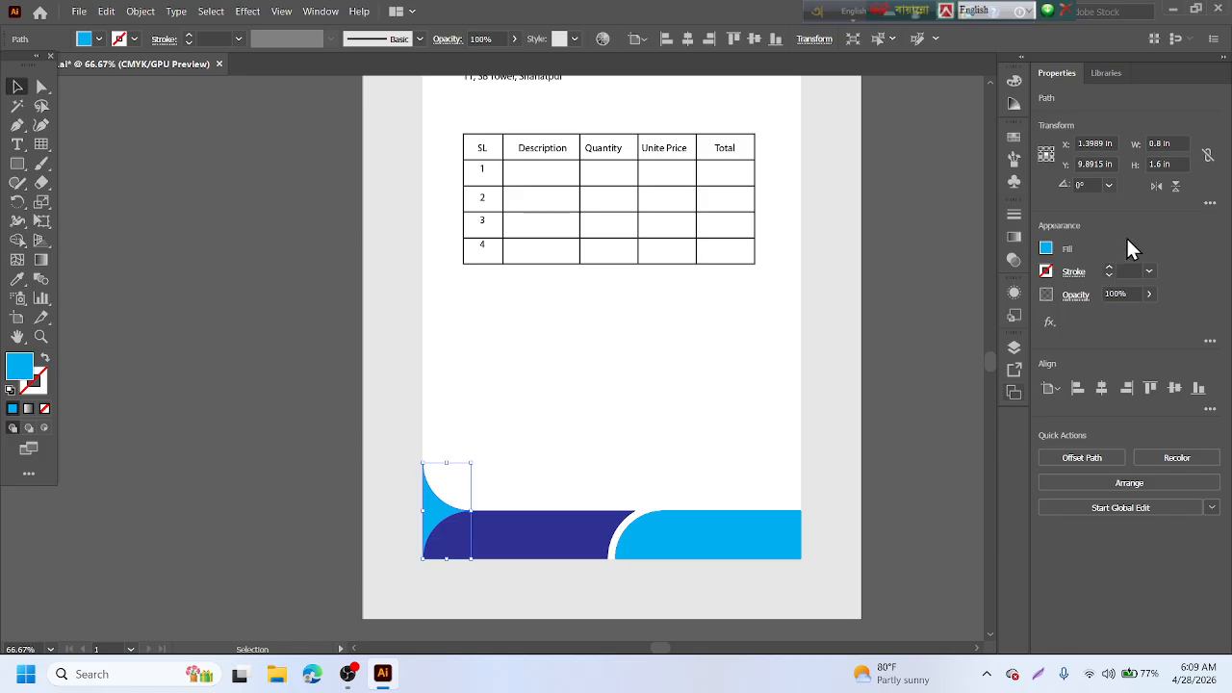
{"action": "left_click", "coordinate": [1156, 185]}
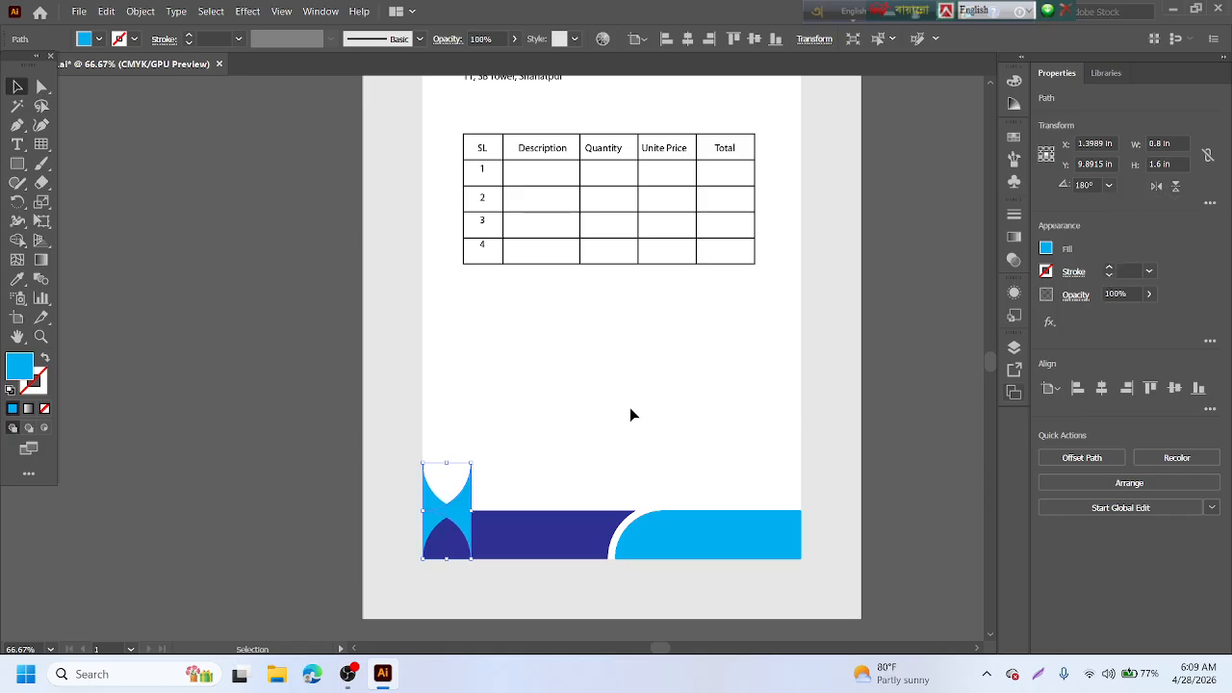
{"action": "left_click_drag", "start_coordinate": [456, 515], "coordinate": [785, 508]}
{"action": "left_click", "coordinate": [850, 473]}
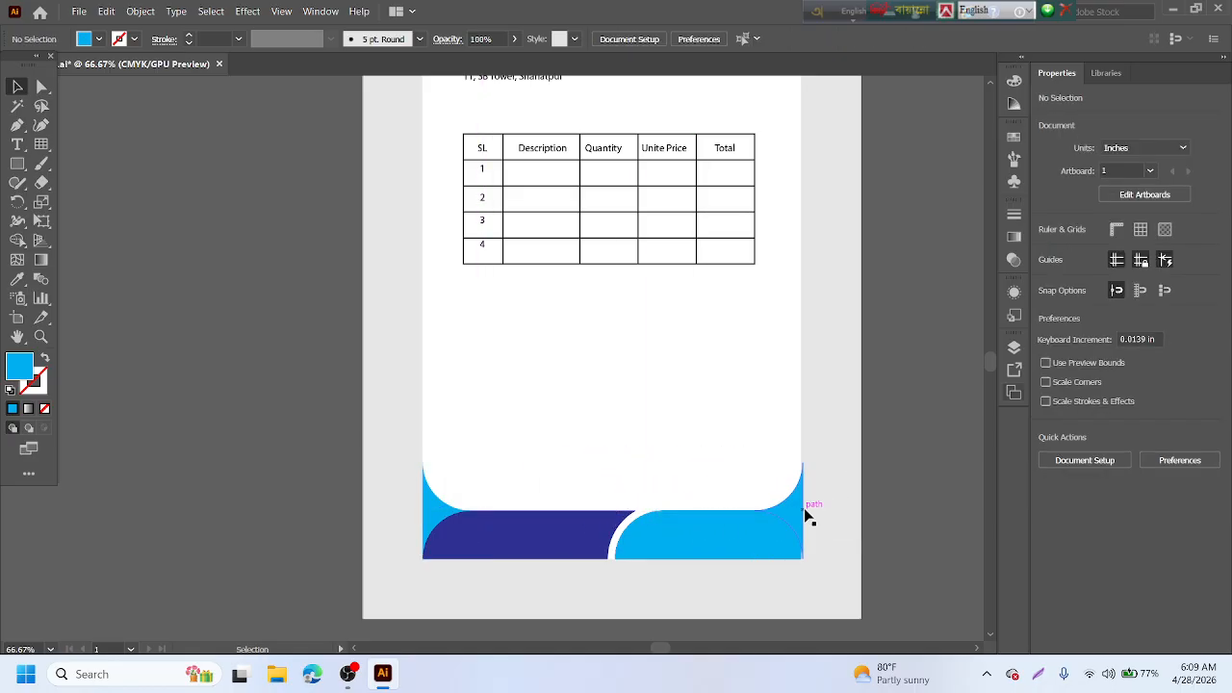
- Align the mirrored corner shape flush with the right edge of the white page and the light blue footer shape
{"action": "left_click_drag", "start_coordinate": [795, 509], "coordinate": [792, 507]}
{"action": "left_click", "coordinate": [832, 426]}
{"action": "scroll", "coordinate": [788, 425], "scroll_direction": "up", "scroll_amount": 2}
{"action": "scroll", "coordinate": [788, 426], "scroll_direction": "down", "scroll_amount": 4}
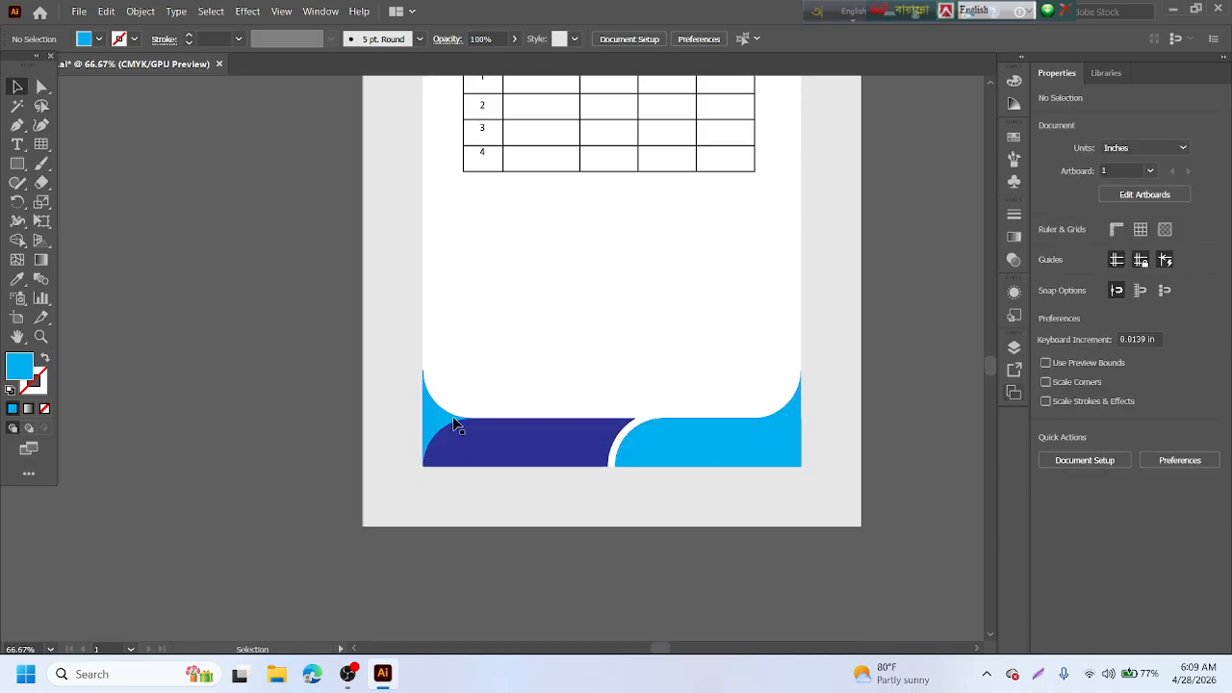
{"action": "scroll", "coordinate": [778, 435], "scroll_direction": "up", "scroll_amount": 2}
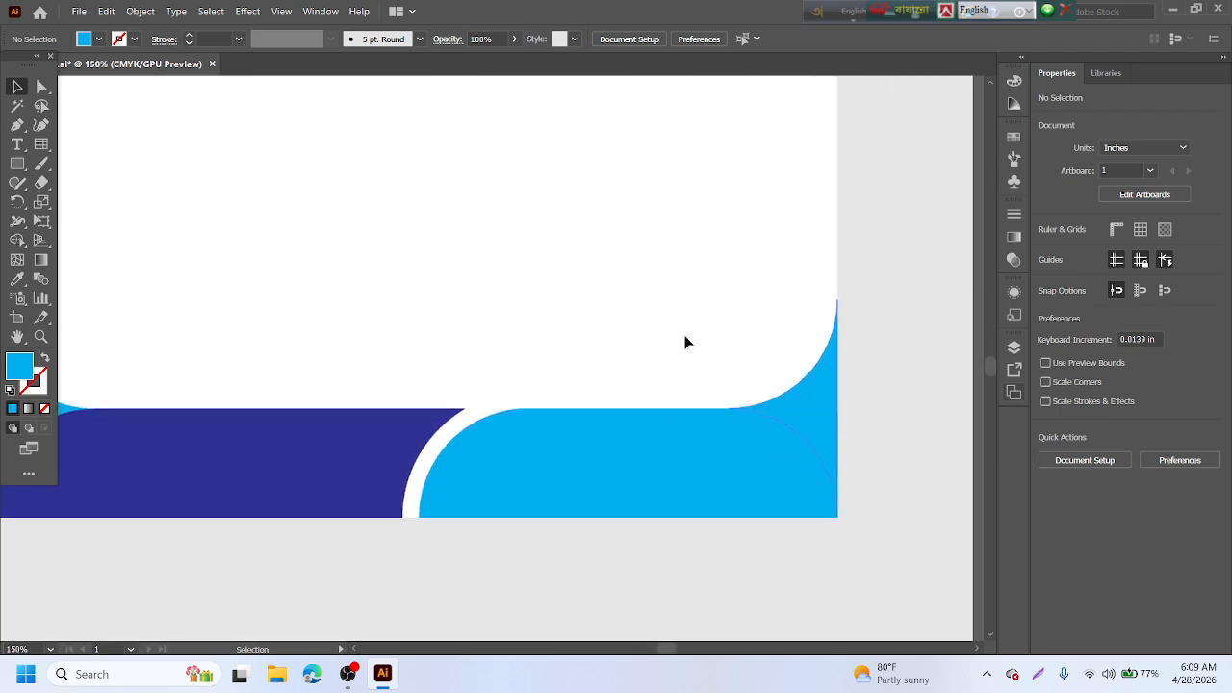
{"action": "left_click", "coordinate": [816, 420]}
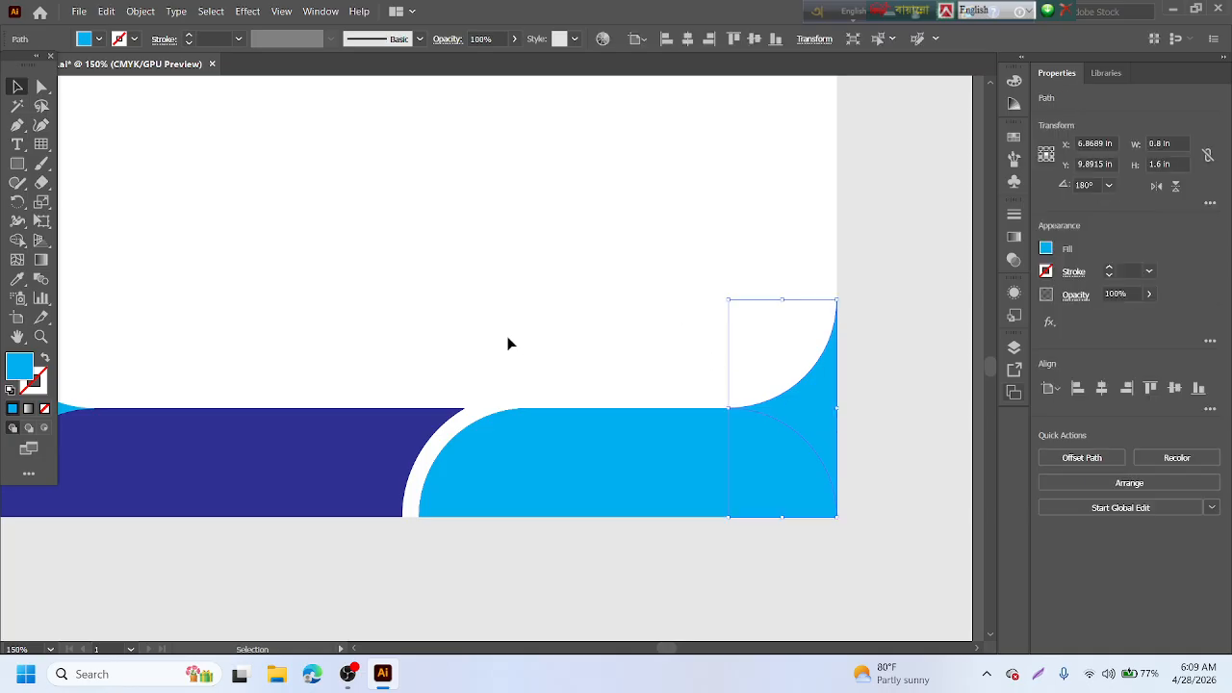
{"action": "scroll", "coordinate": [261, 276], "scroll_direction": "down", "scroll_amount": 1}
{"action": "scroll", "coordinate": [261, 271], "scroll_direction": "down", "scroll_amount": 1}
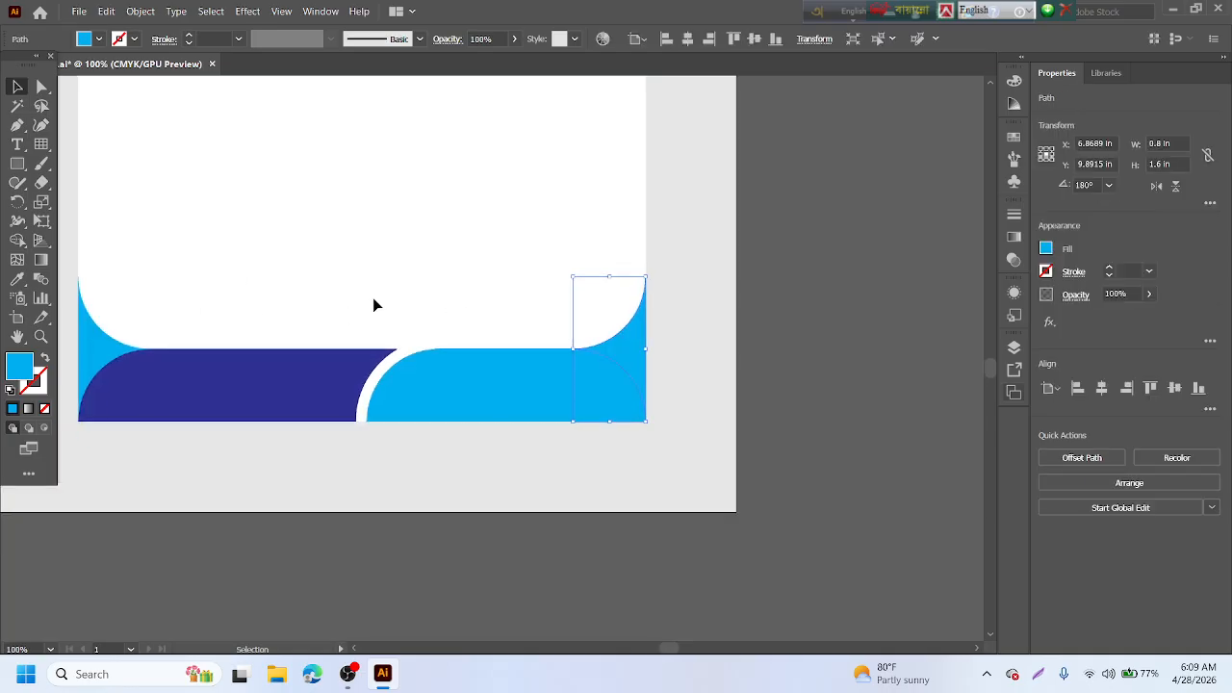
{"action": "left_click_drag", "start_coordinate": [387, 258], "coordinate": [518, 326]}
{"action": "left_click", "coordinate": [571, 464]}
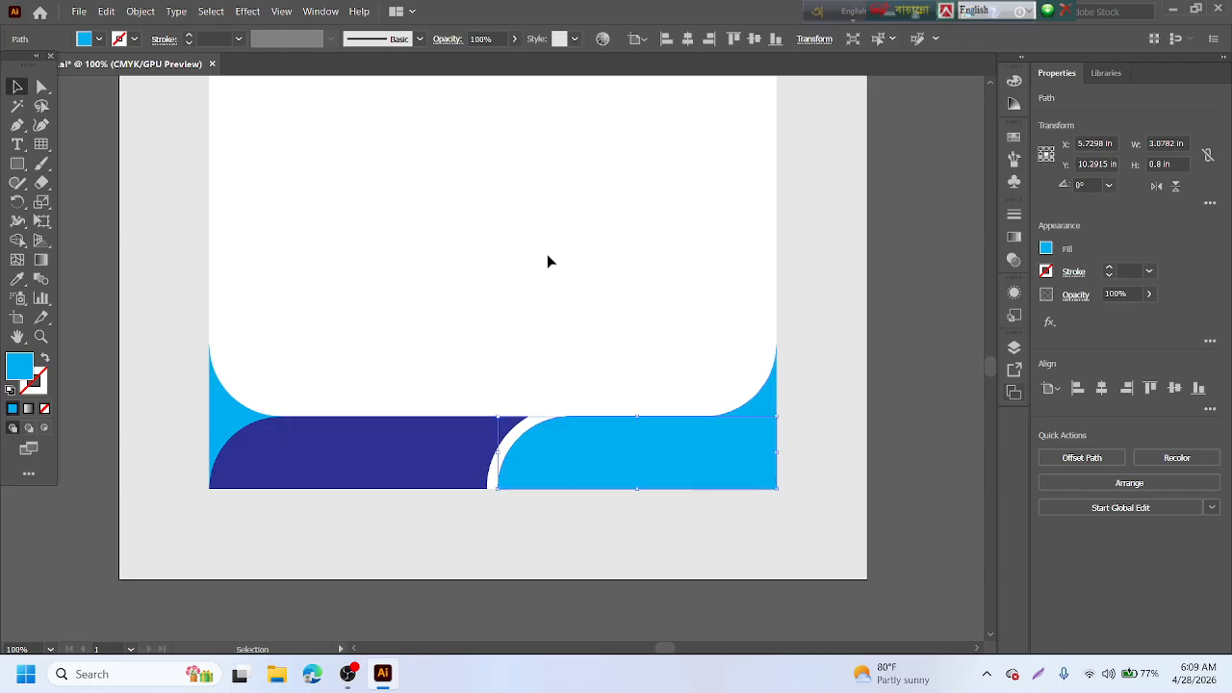
{"action": "left_click", "coordinate": [546, 254]}
{"action": "left_click", "coordinate": [556, 444]}
- Add a text line reading "Payment to," below the lower-left corner of the item table
{"action": "scroll", "coordinate": [536, 341], "scroll_direction": "up", "scroll_amount": 5}
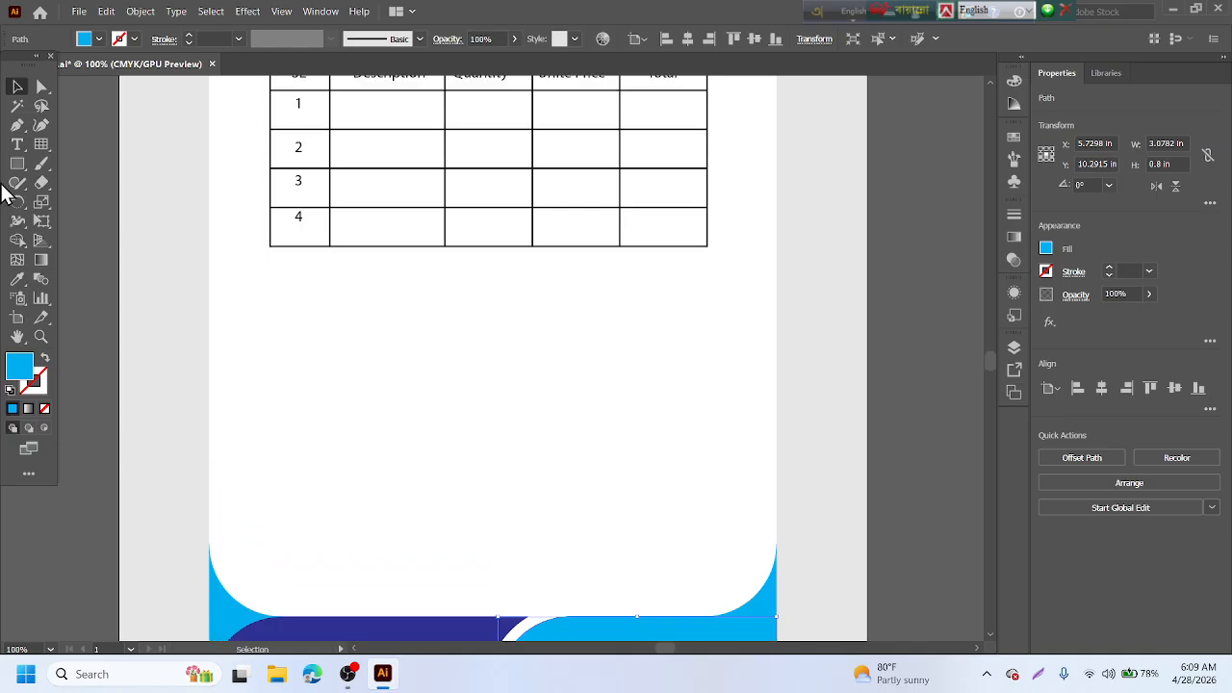
{"action": "left_click", "coordinate": [18, 145]}
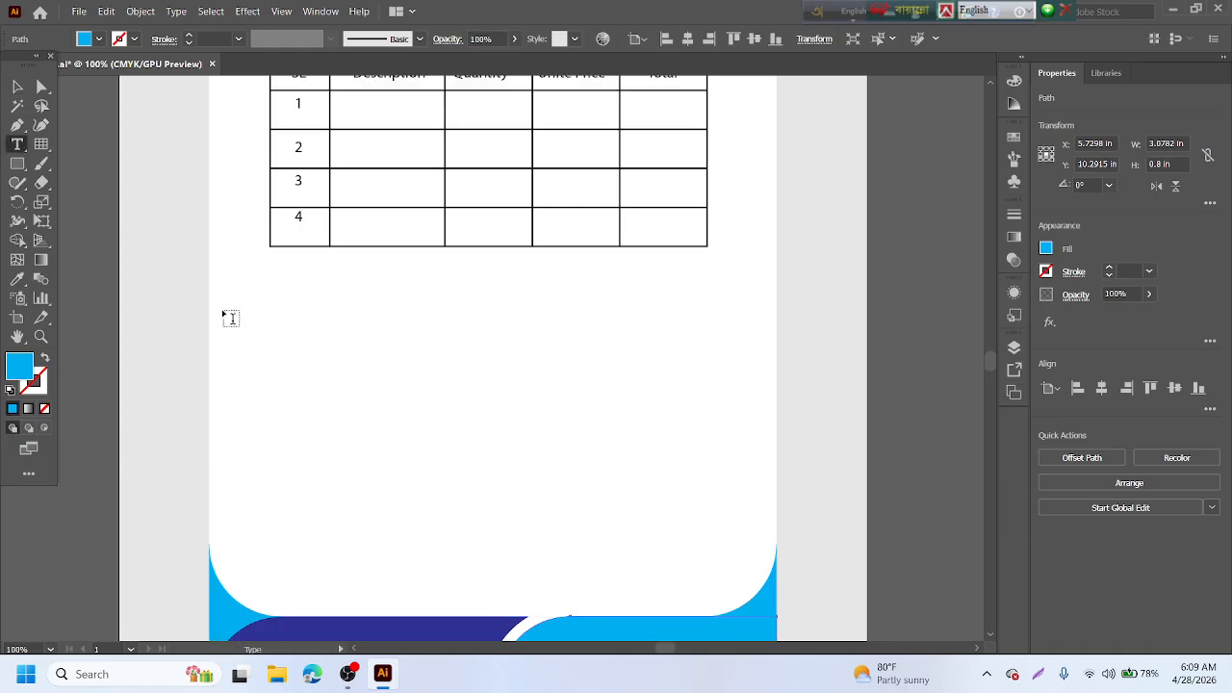
{"action": "left_click", "coordinate": [280, 297]}
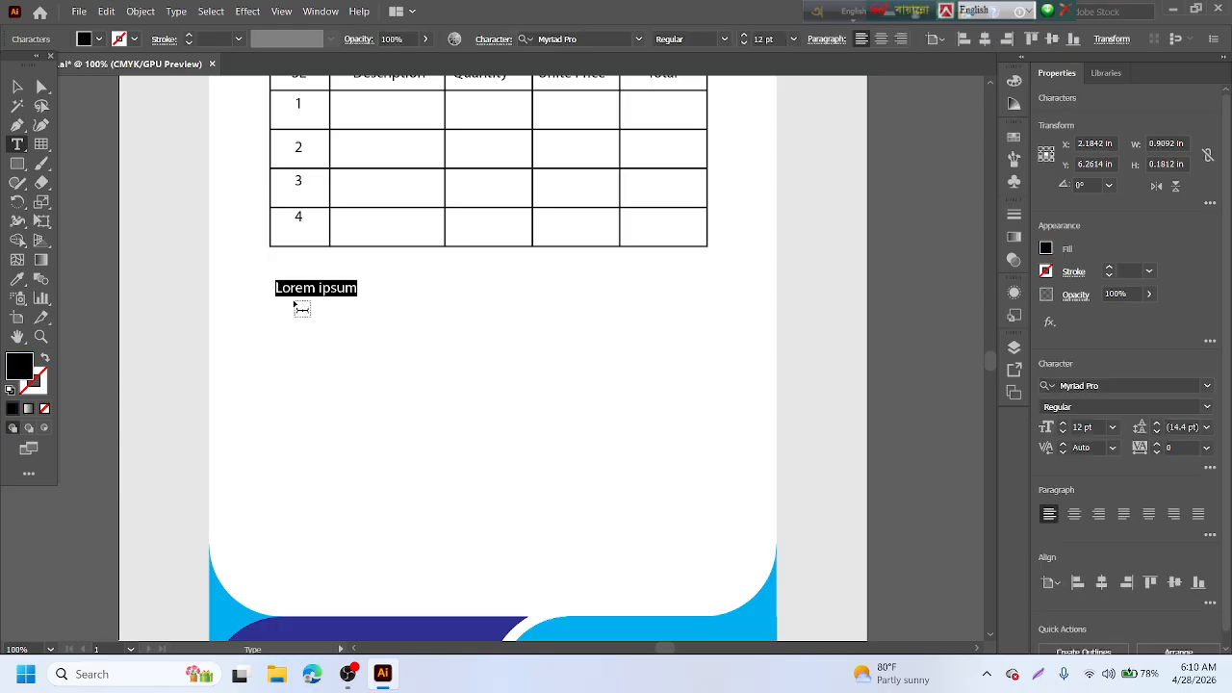
{"action": "type", "text": "Payment to"}
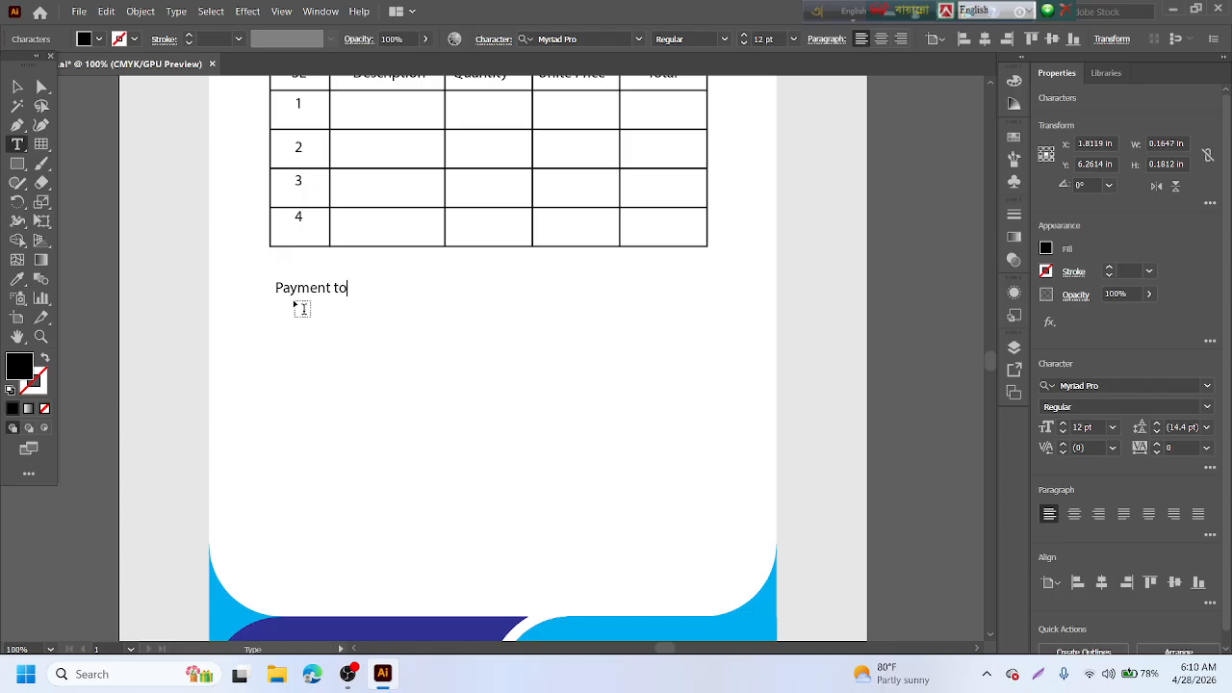
{"action": "type", "text": "."}
{"action": "key", "text": "BackSpace"}
{"action": "type", "text": ","}
- Continue the payment text with "Bank Information" in English and three blank underscore lines beneath it
{"action": "key", "text": "F12"}
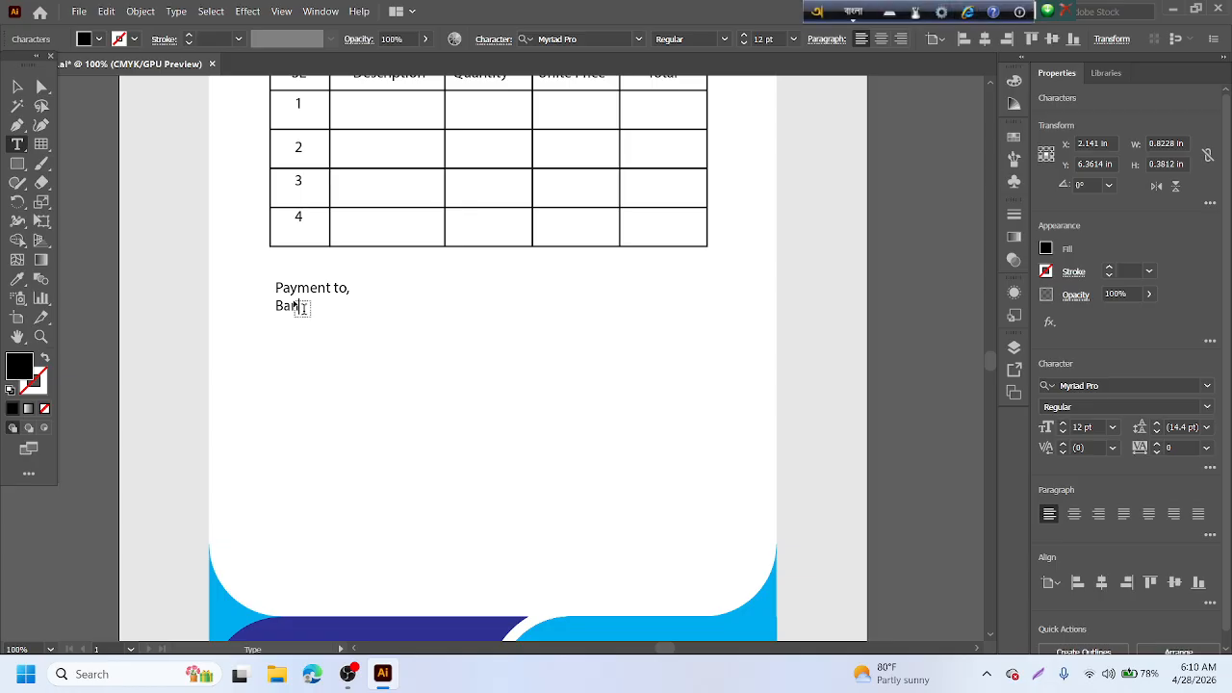
{"action": "type", "text": "ক"}
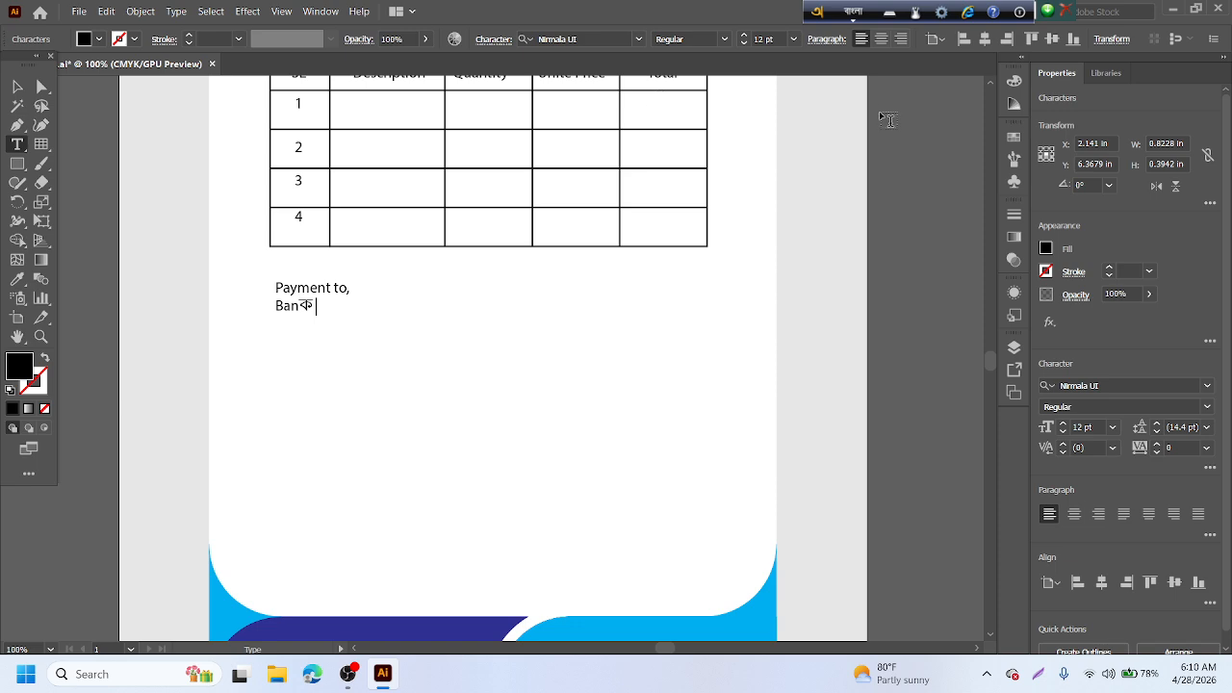
{"action": "key", "text": "F12"}
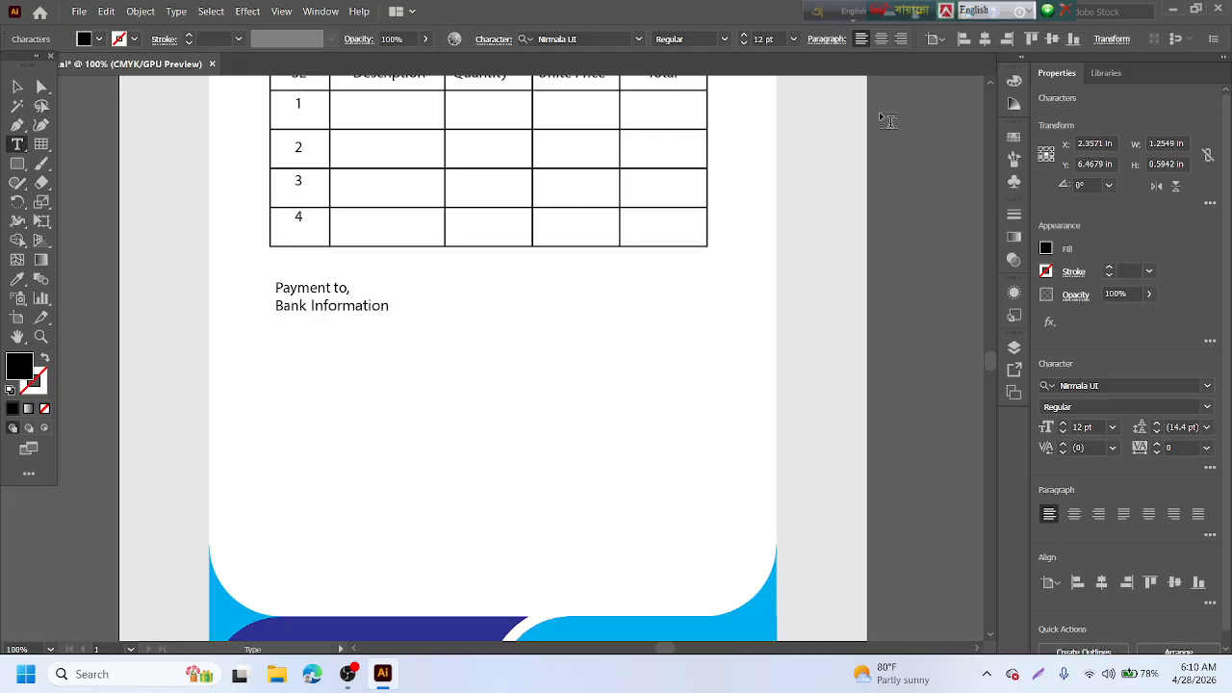
{"action": "type", "text": "________________ ________________ ________________"}
{"action": "left_click", "coordinate": [17, 87]}
{"action": "left_click", "coordinate": [475, 383]}
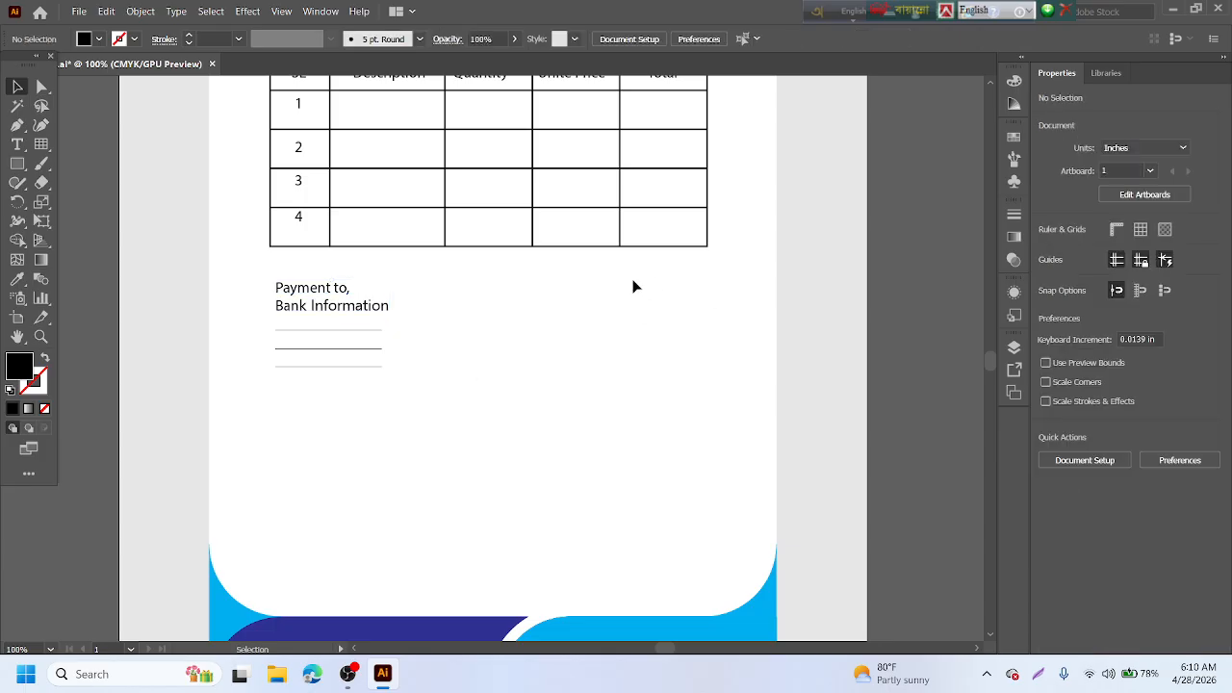
- Add the text "Total Amount" below the item table, starting under the Unite Price column
{"action": "scroll", "coordinate": [630, 261], "scroll_direction": "up", "scroll_amount": 3}
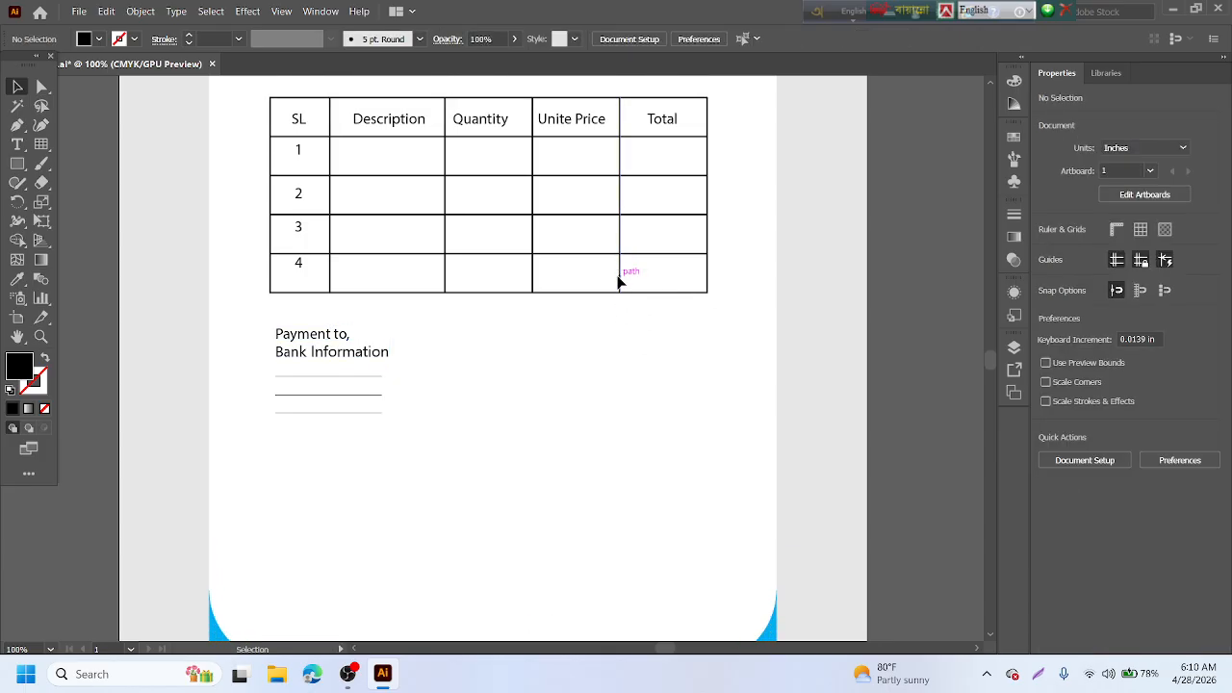
{"action": "scroll", "coordinate": [612, 287], "scroll_direction": "down", "scroll_amount": 1}
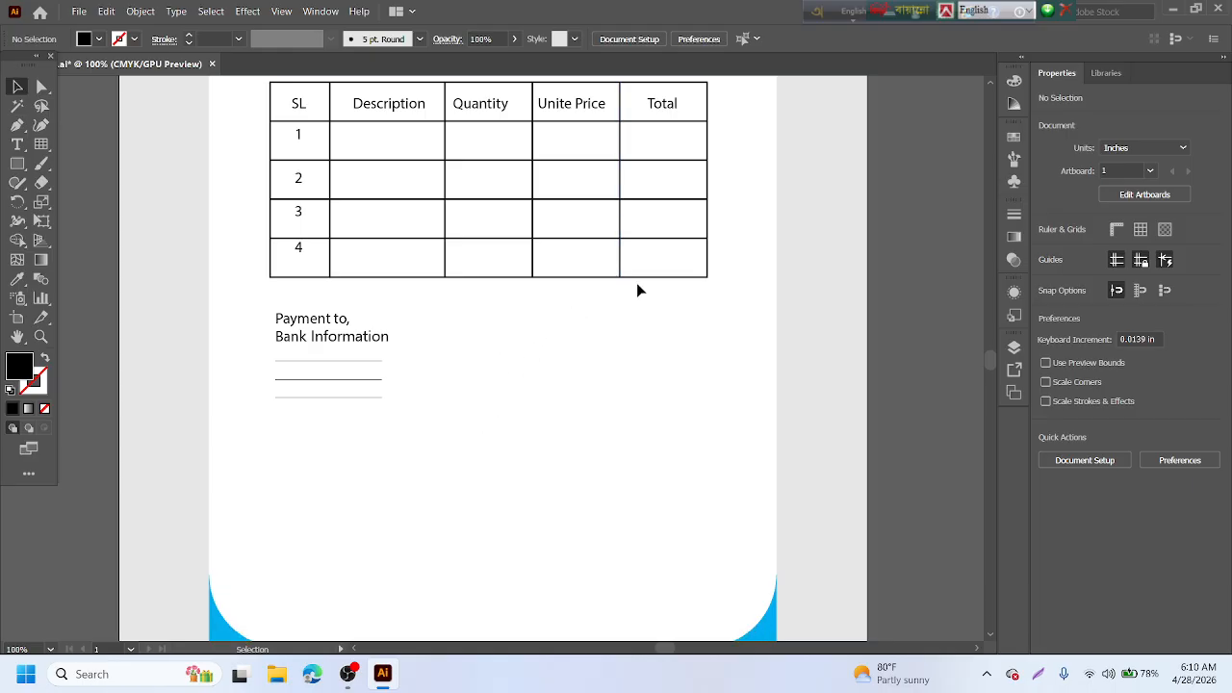
{"action": "left_click", "coordinate": [18, 144]}
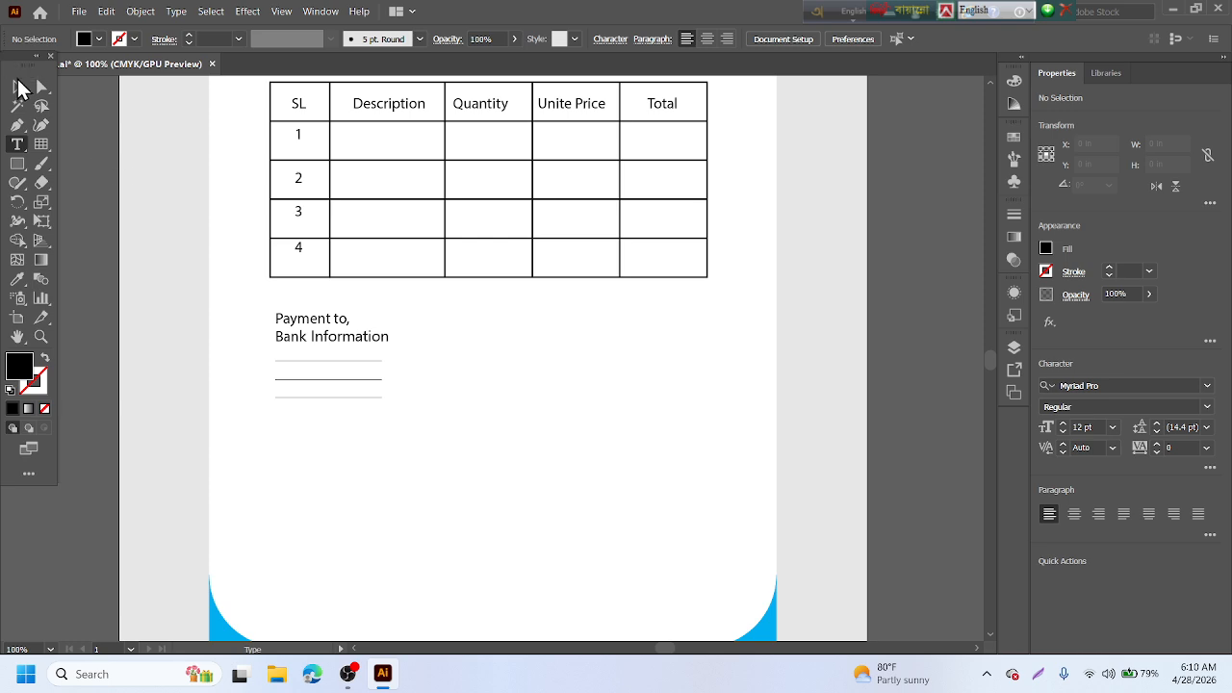
{"action": "left_click", "coordinate": [530, 323]}
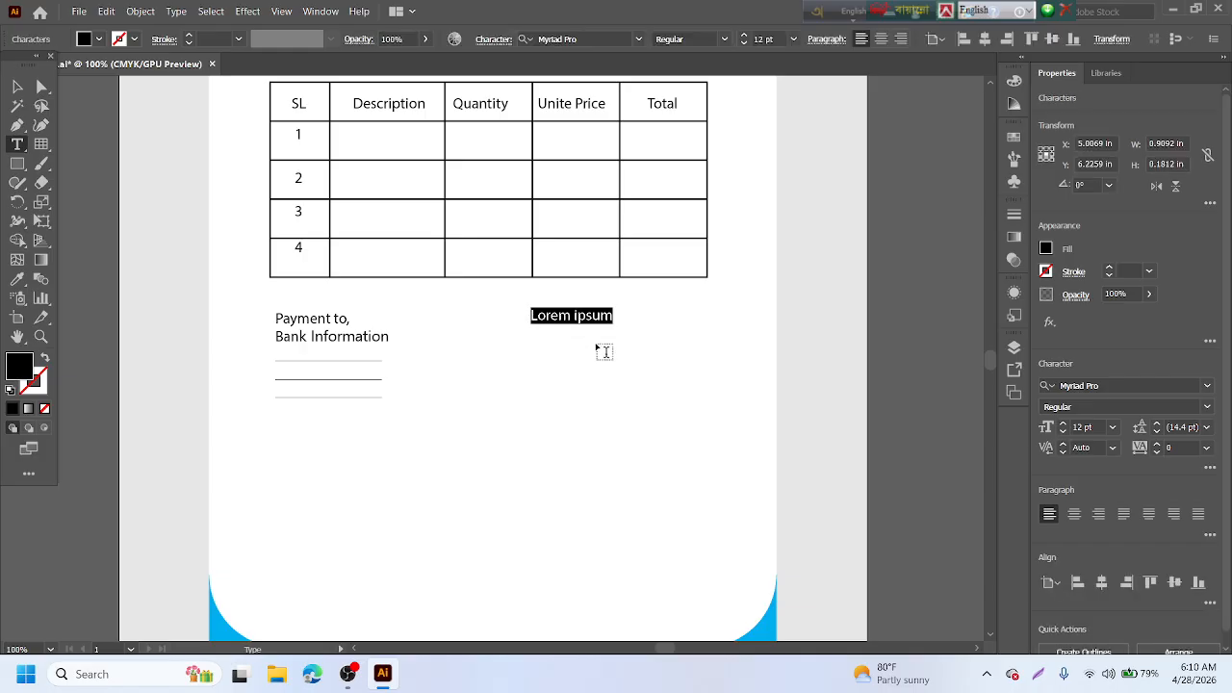
{"action": "type", "text": "Tota"}
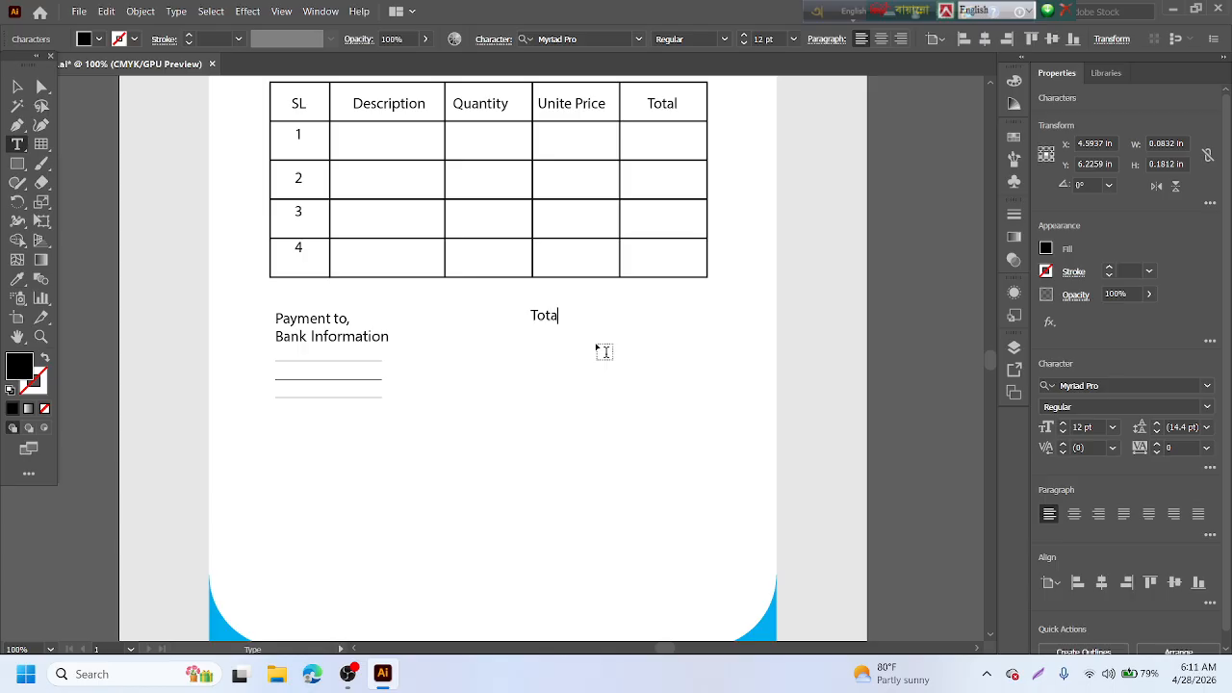
{"action": "type", "text": "l Amount"}
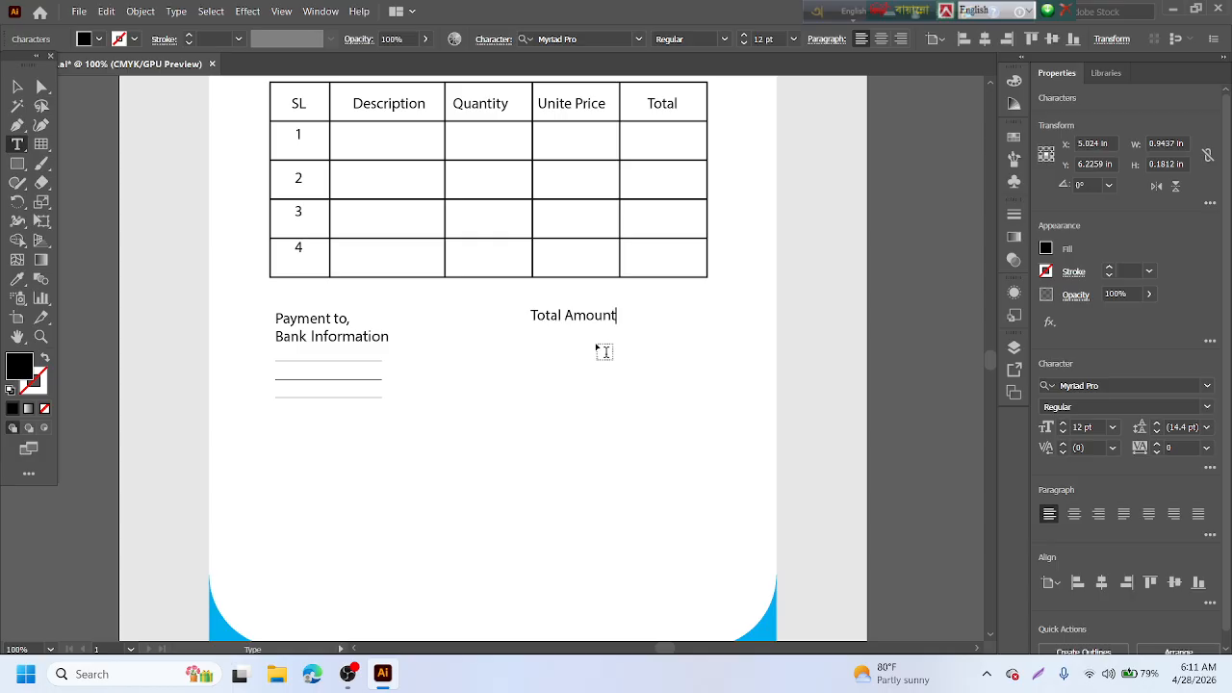
{"action": "left_click", "coordinate": [16, 87]}
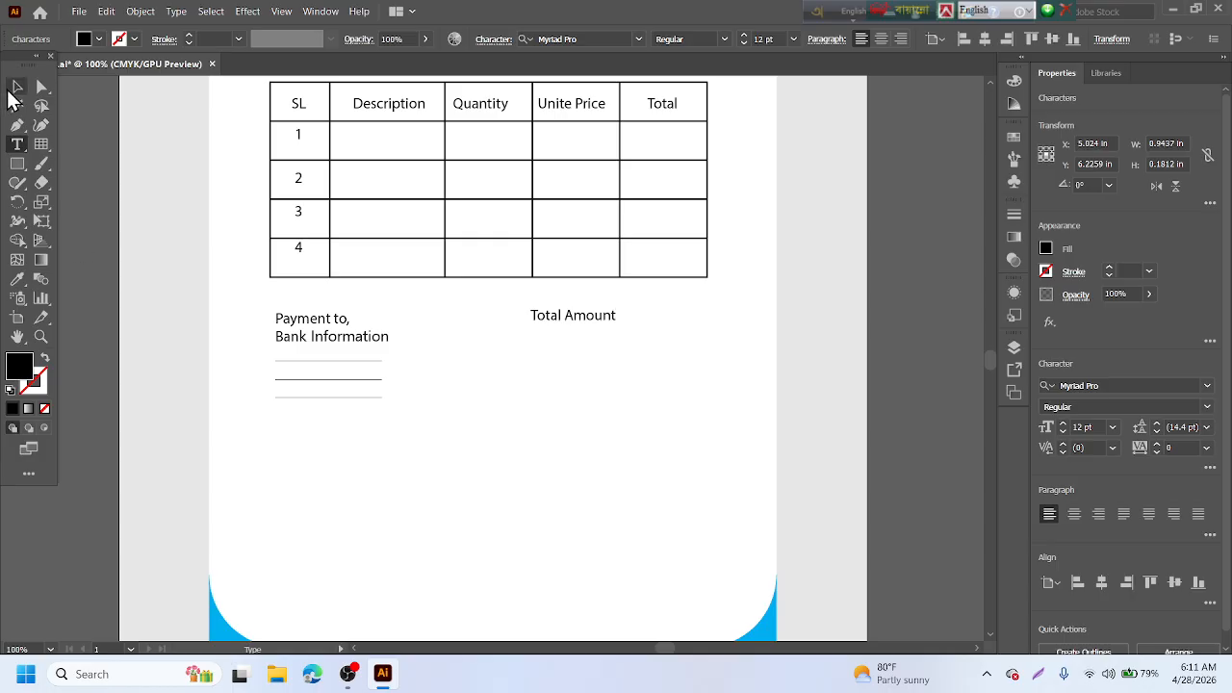
- Duplicate the Total Amount label directly below it and change the copy's text to "Discount"
{"action": "mouse_move", "coordinate": [595, 326]}
{"action": "left_mouse_down"}
{"action": "mouse_move", "coordinate": [594, 314]}
{"action": "mouse_move", "coordinate": [585, 332]}
{"action": "left_mouse_up"}
{"action": "key", "text": "t"}
{"action": "triple_click", "coordinate": [587, 331]}
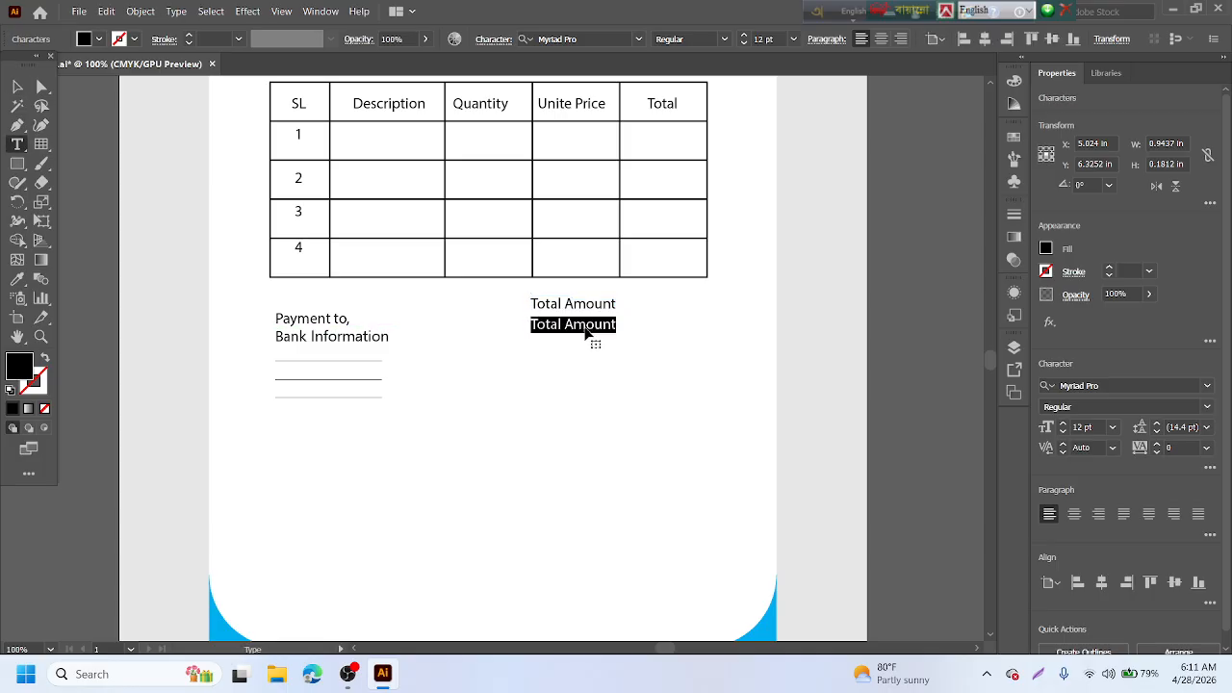
{"action": "type", "text": "Disc"}
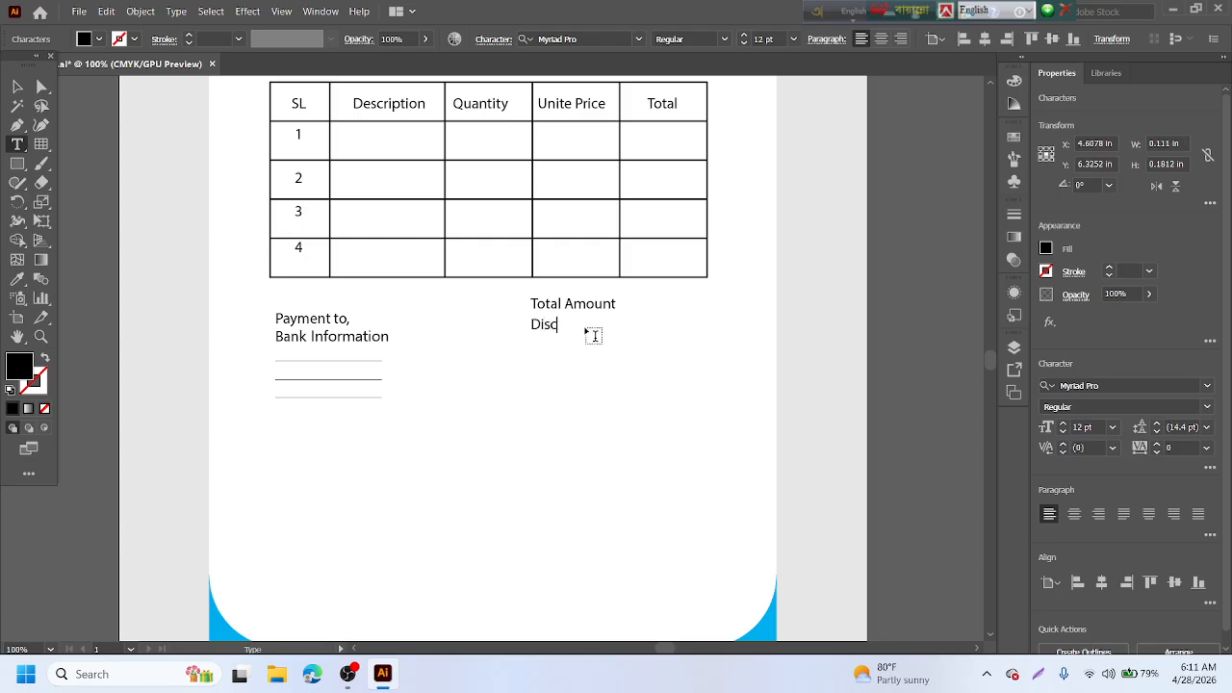
{"action": "type", "text": "ount"}
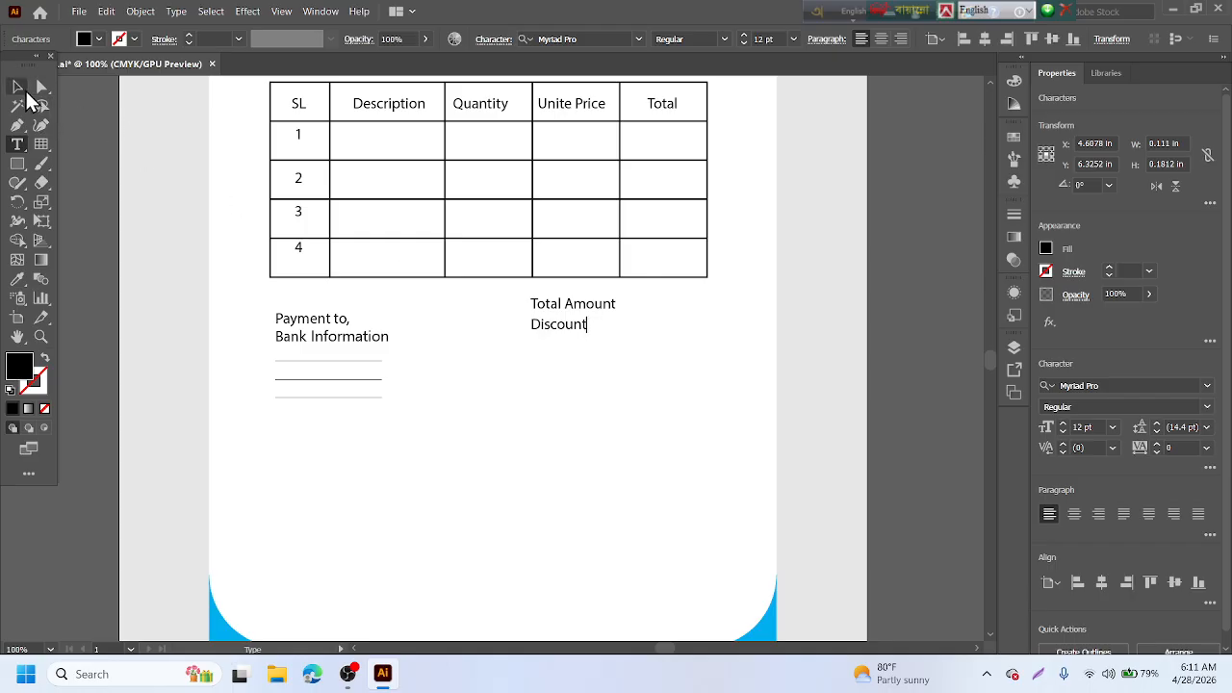
{"action": "key", "text": "Escape"}
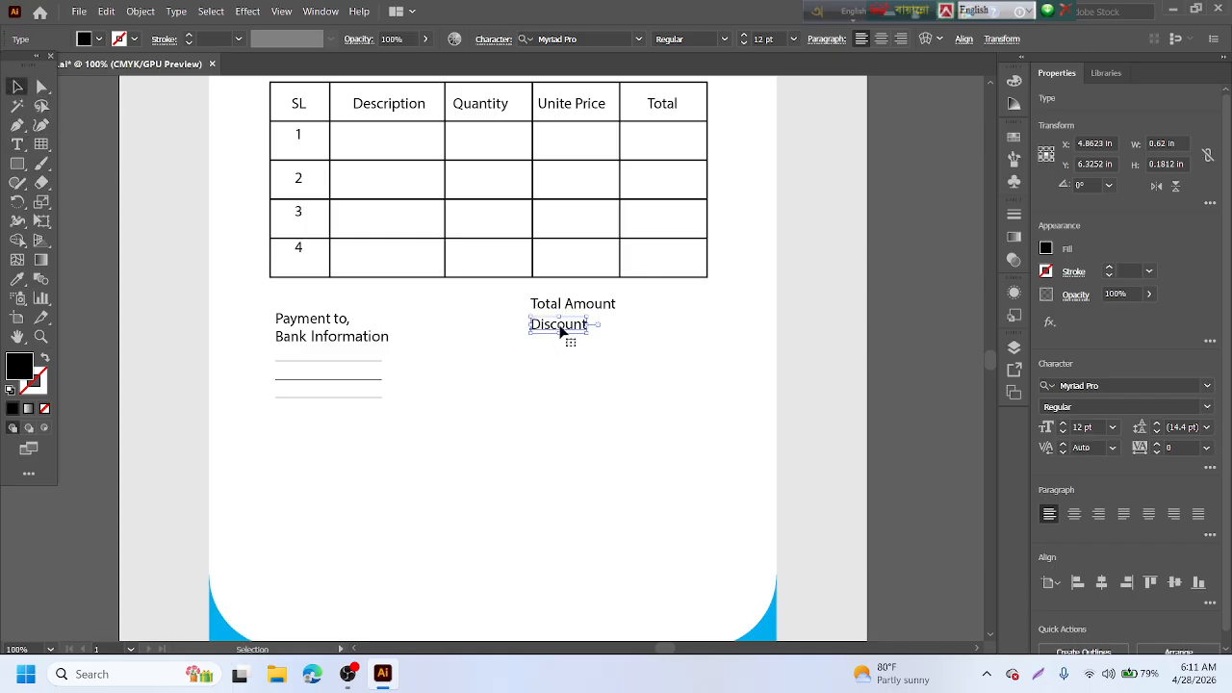
- Duplicate the Discount label directly below it and change the copy's text to "Total : 25000/=", with a wide gap before the amount
{"action": "left_click_drag", "start_coordinate": [561, 331], "coordinate": [561, 351]}
{"action": "key", "text": "t"}
{"action": "double_click", "coordinate": [561, 350]}
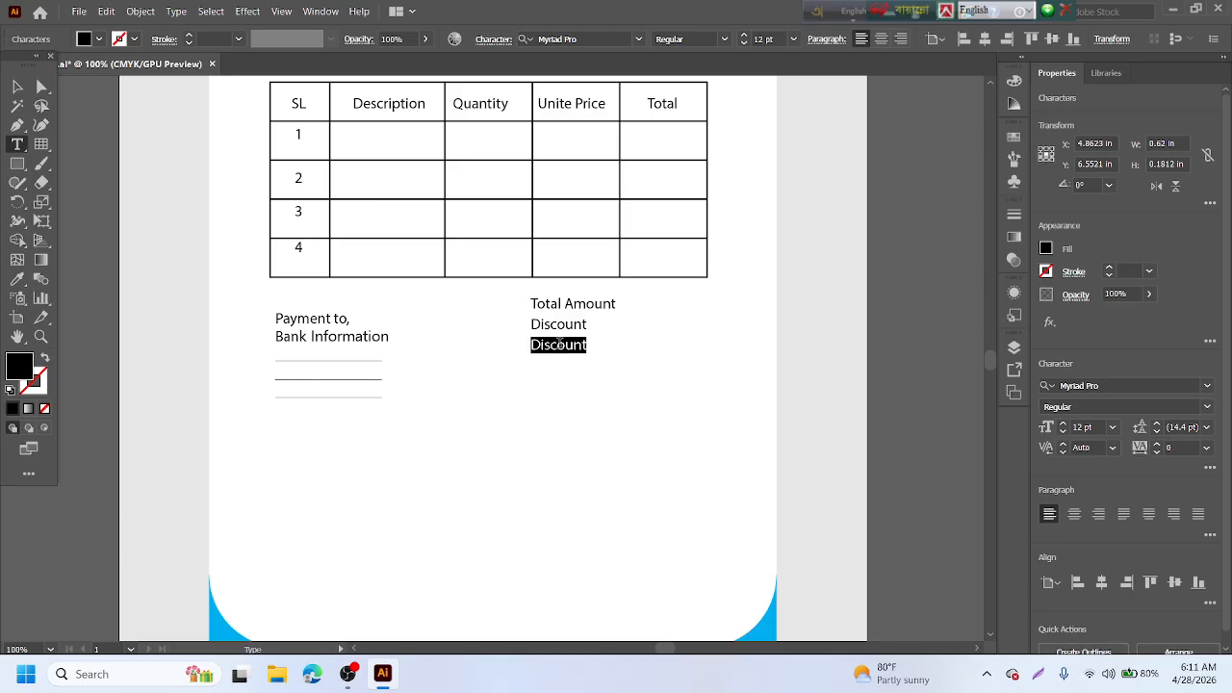
{"action": "type", "text": "Total :"}
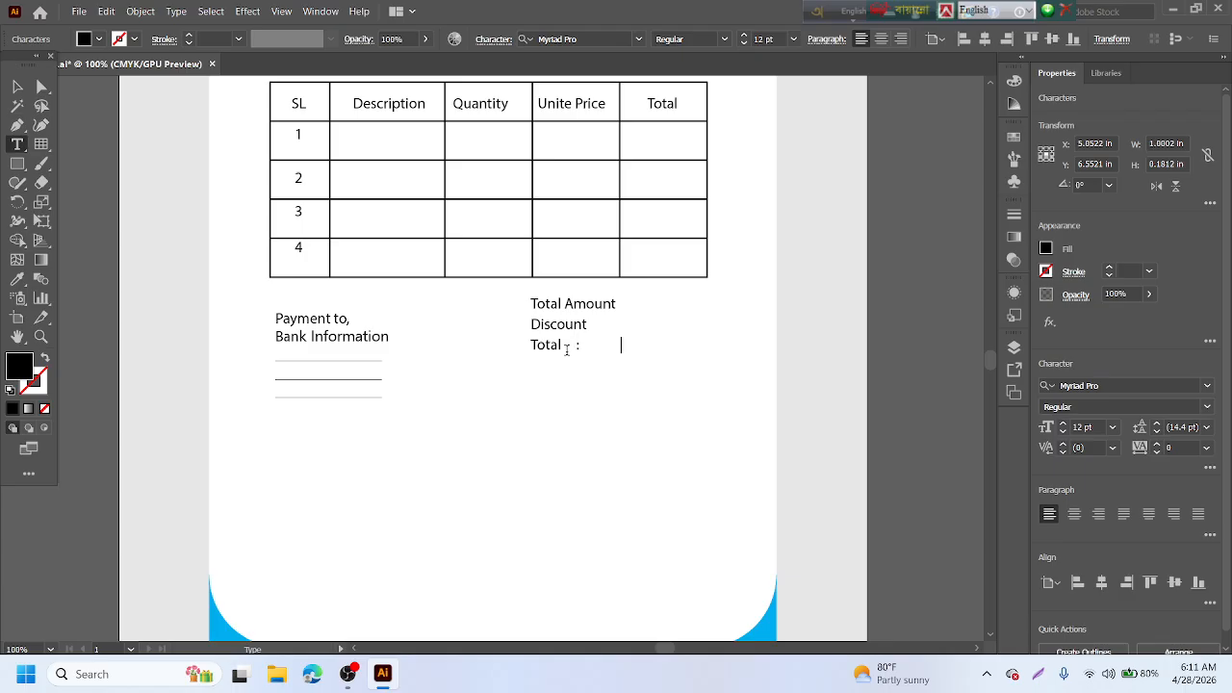
{"action": "type", "text": "25000"}
{"action": "key", "text": "BackSpace"}
{"action": "type", "text": "="}
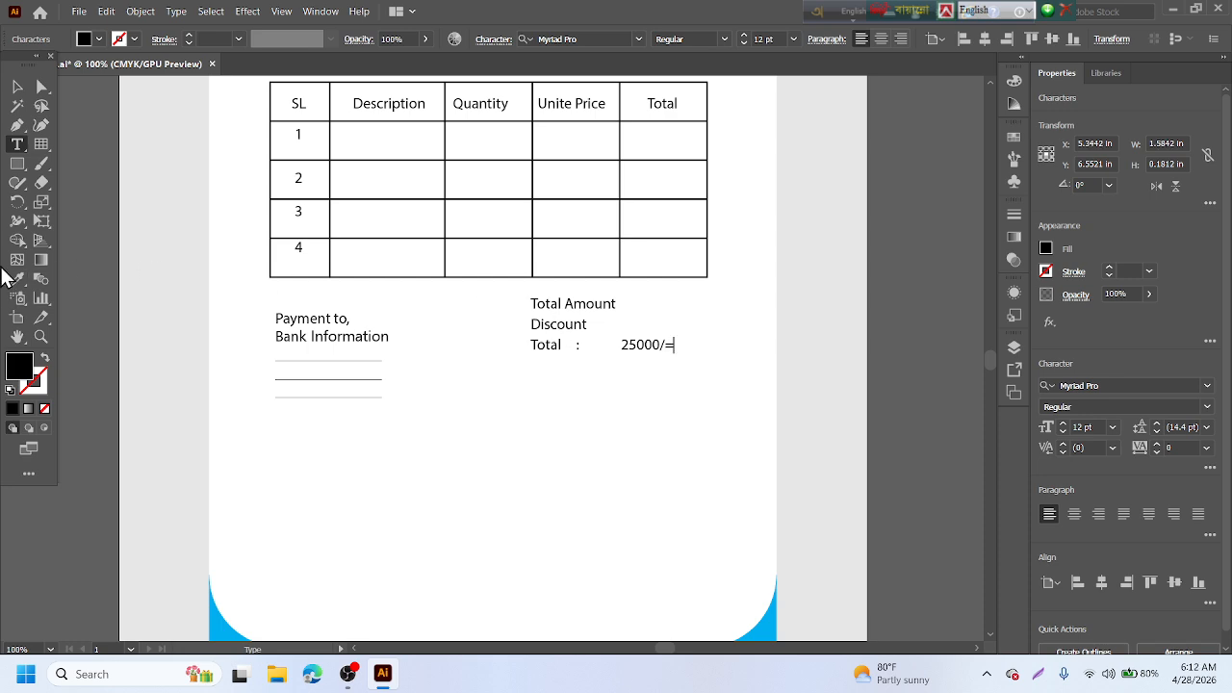
{"action": "left_click", "coordinate": [17, 86]}
{"action": "left_click", "coordinate": [536, 440]}
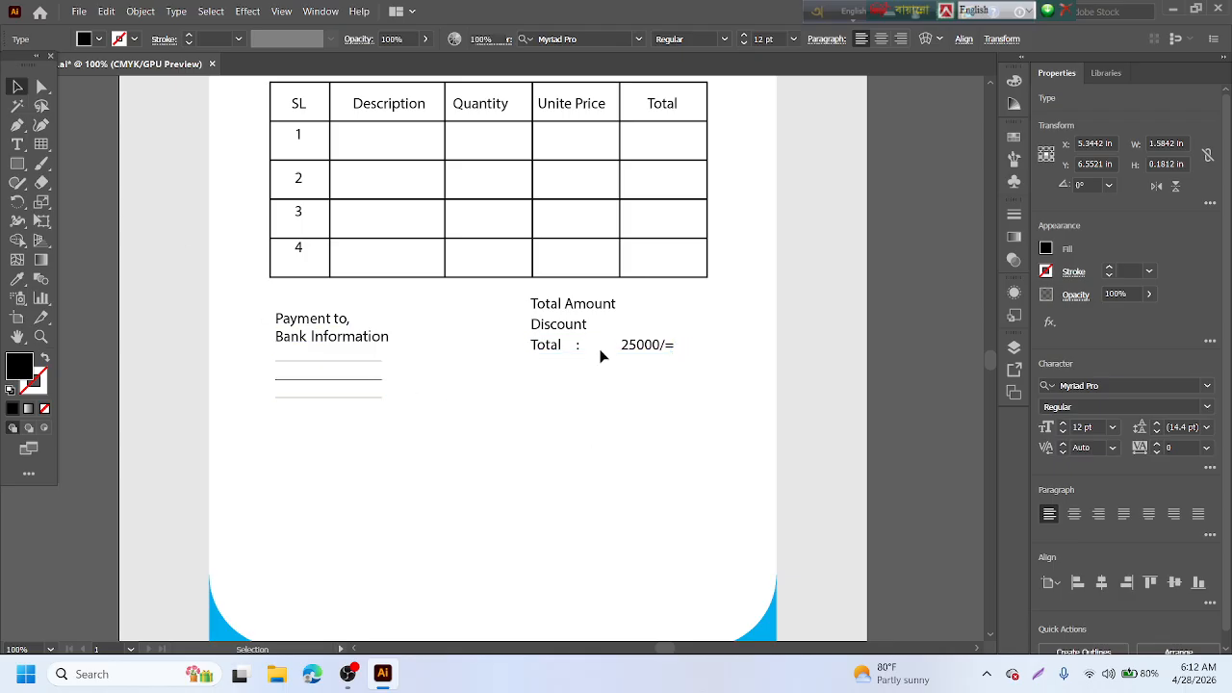
- Enlarge the "Total : 25000/=" text to about 15.19 pt and place it slightly below the Discount label
{"action": "left_click_drag", "start_coordinate": [630, 344], "coordinate": [698, 364]}
{"action": "left_click", "coordinate": [666, 435]}
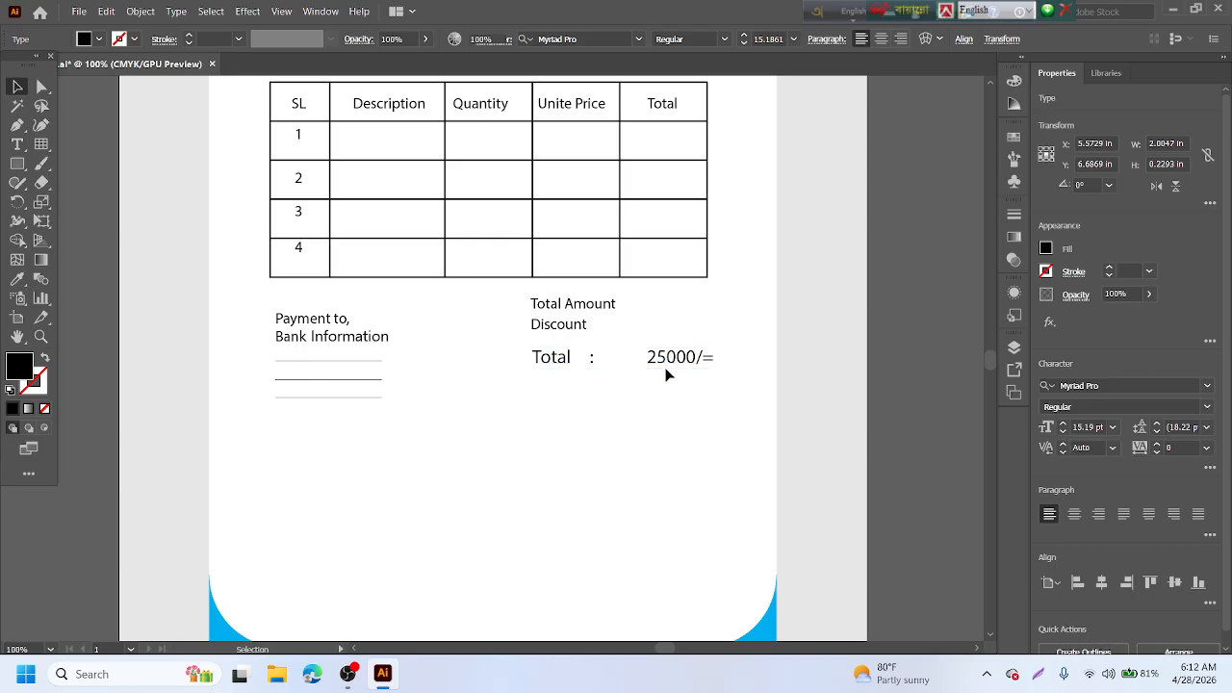
{"action": "left_click", "coordinate": [687, 468]}
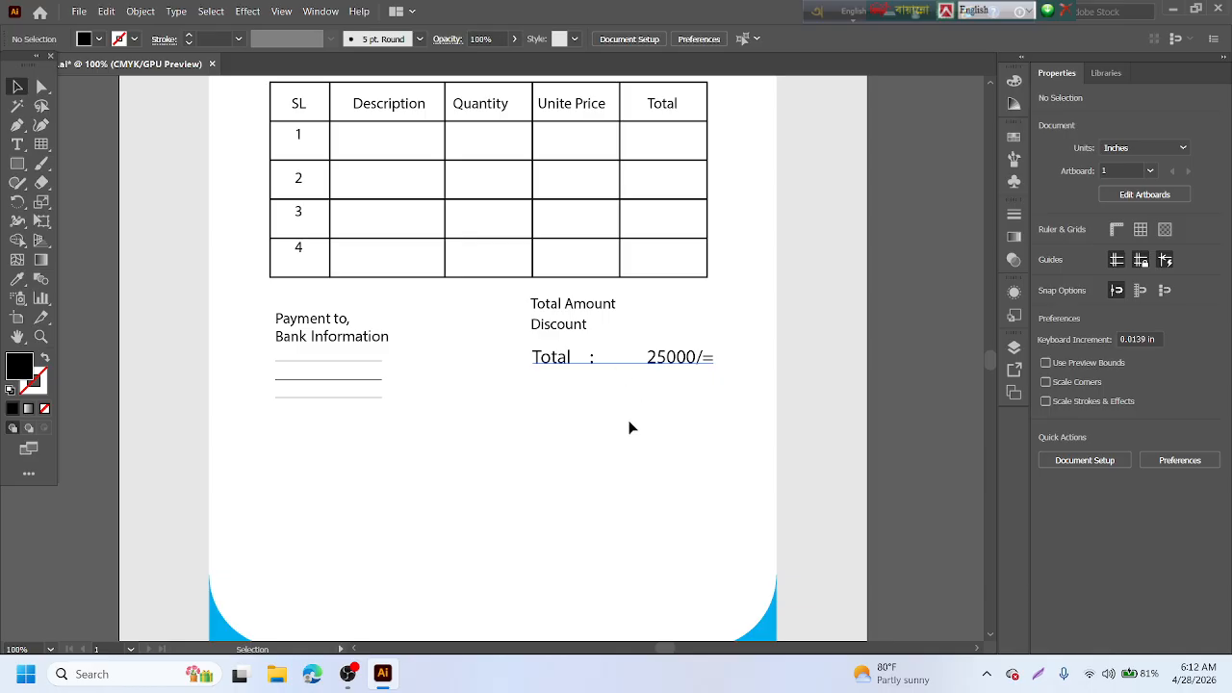
- Draw a rounded rectangle about 2.17 by 0.29 in over the "Total : 25000/=" text and fill it with light blue
{"action": "left_click", "coordinate": [23, 165]}
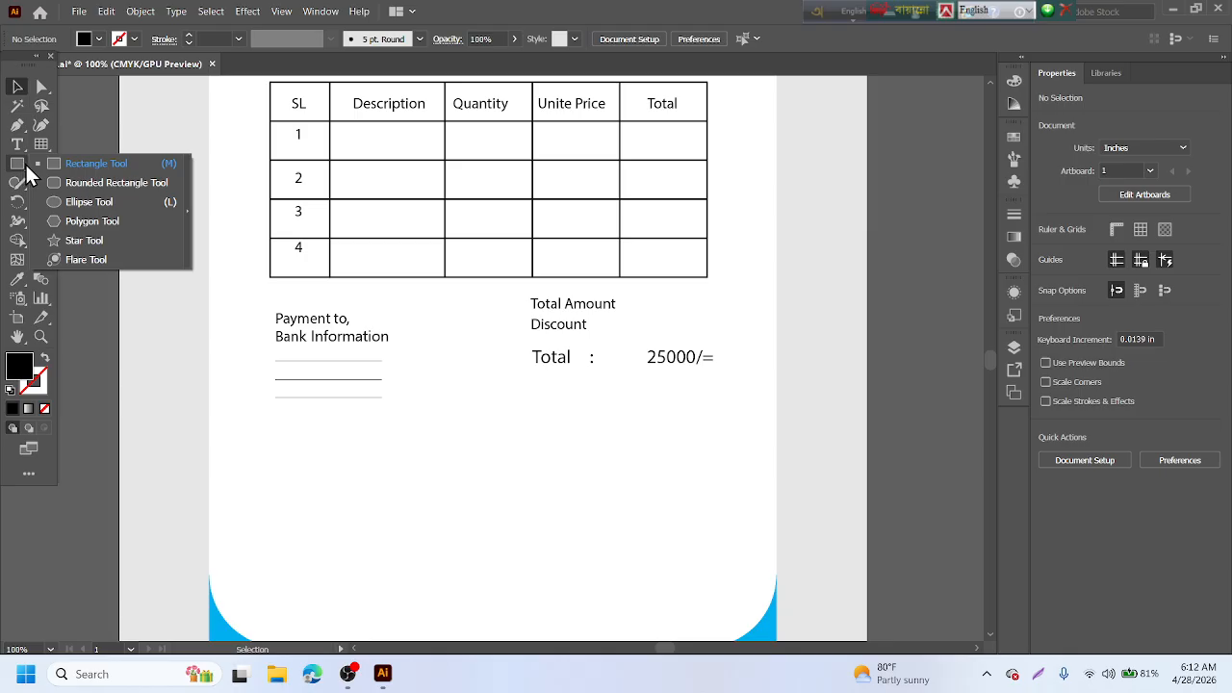
{"action": "left_click", "coordinate": [97, 186]}
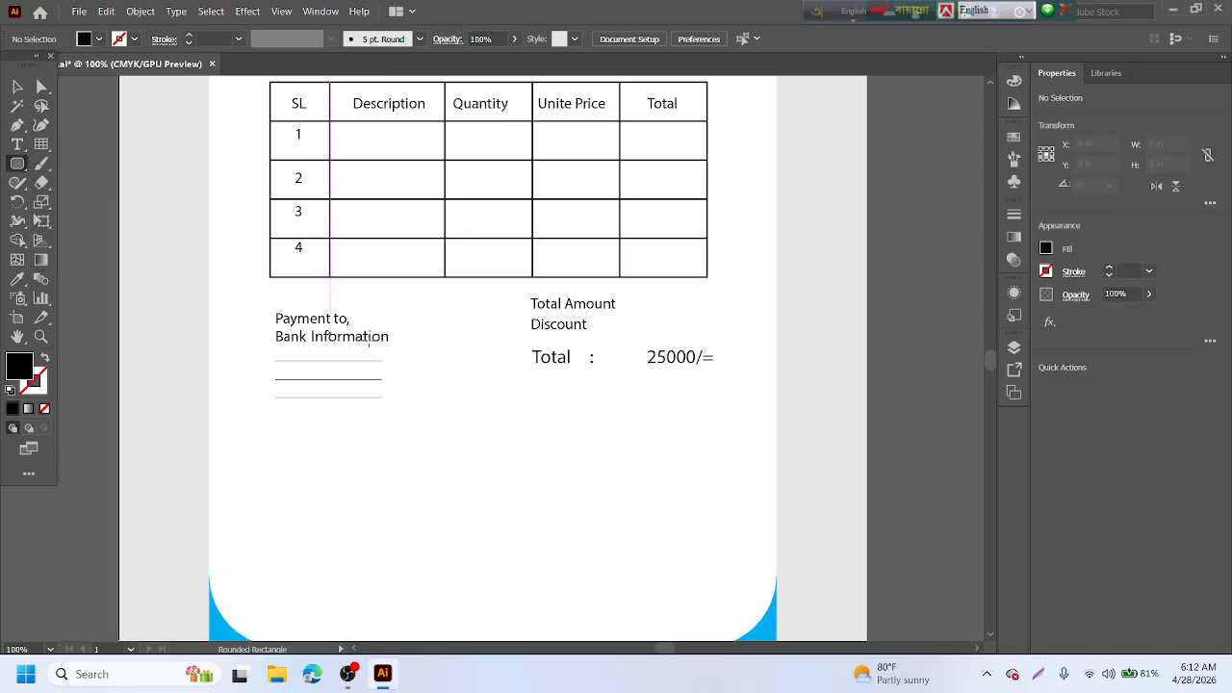
{"action": "left_click_drag", "start_coordinate": [525, 344], "coordinate": [722, 370]}
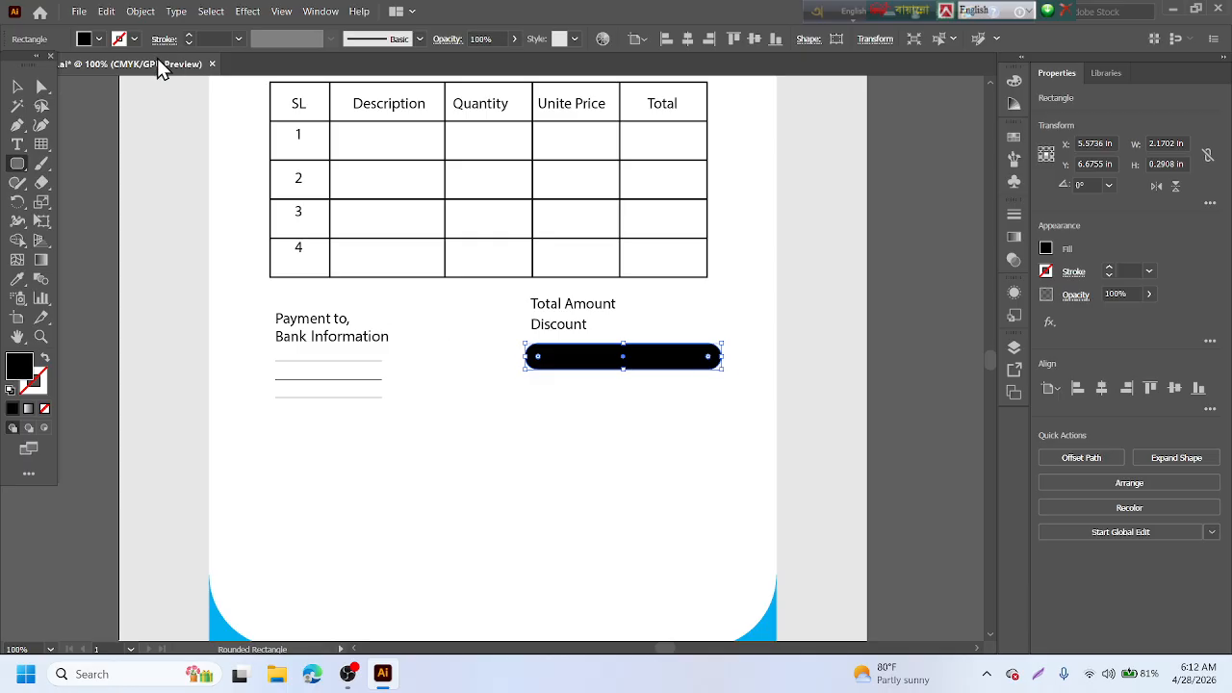
{"action": "left_click", "coordinate": [100, 38]}
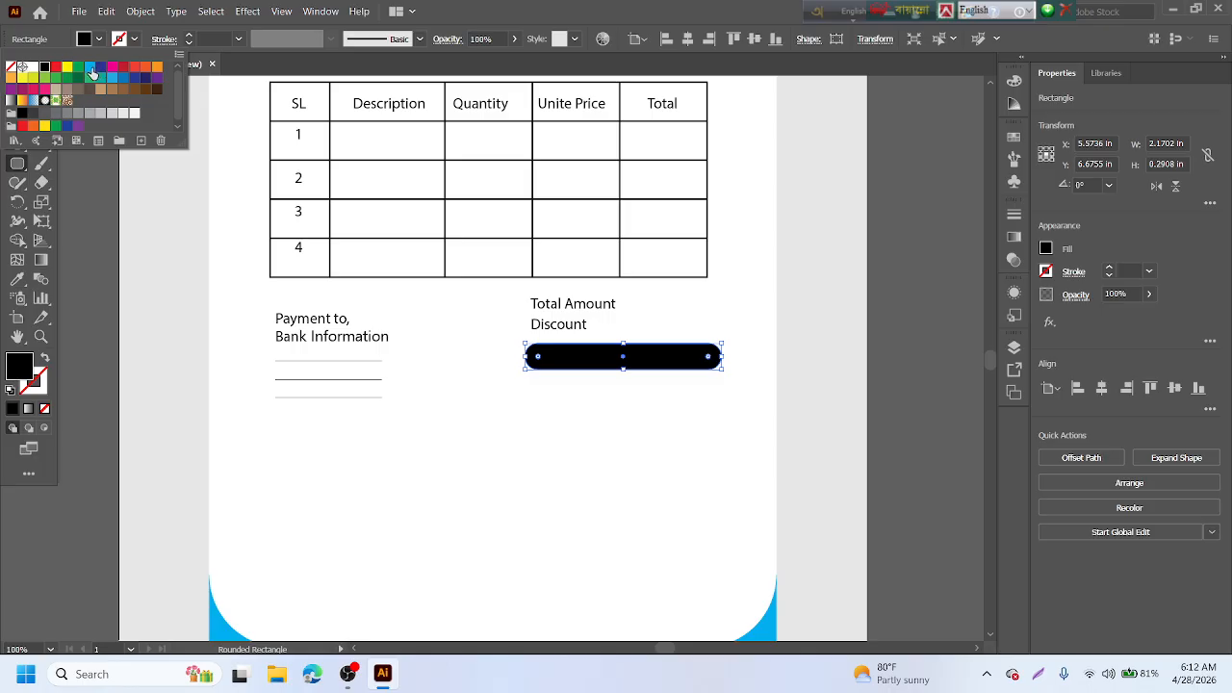
{"action": "left_click", "coordinate": [89, 67]}
{"action": "left_click", "coordinate": [116, 258]}
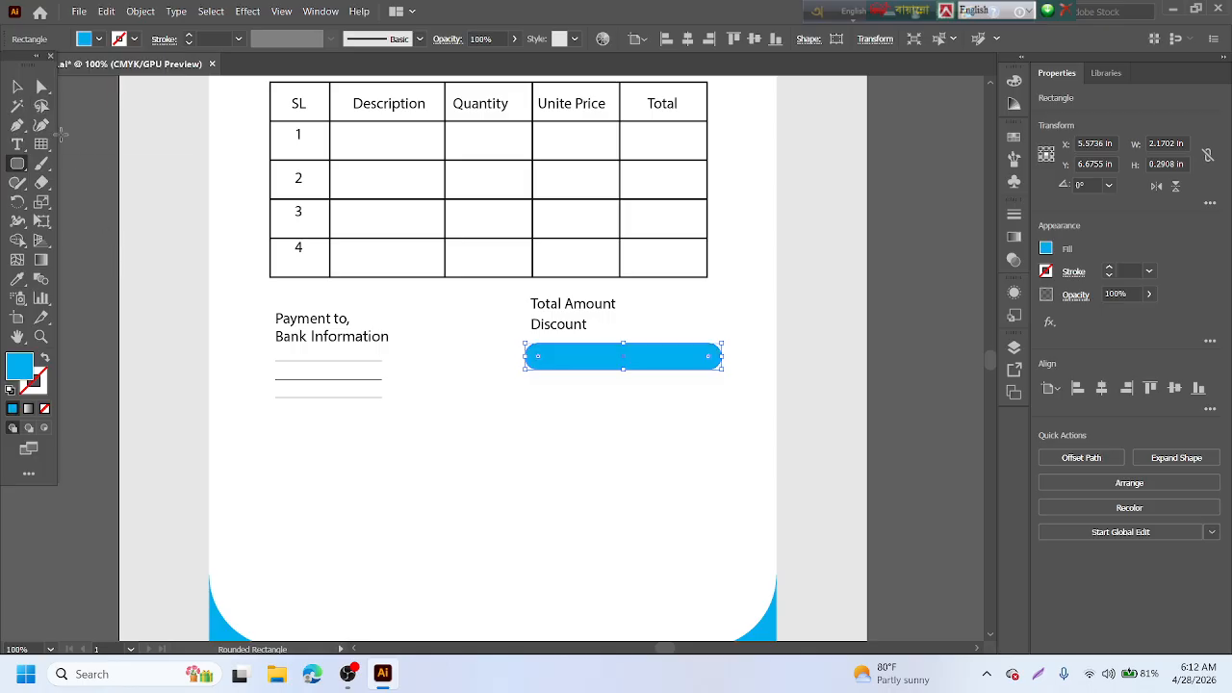
- Lower the opacity of the light blue rounded bar to 49%
{"action": "left_click", "coordinate": [513, 41]}
{"action": "left_click_drag", "start_coordinate": [512, 59], "coordinate": [485, 77]}
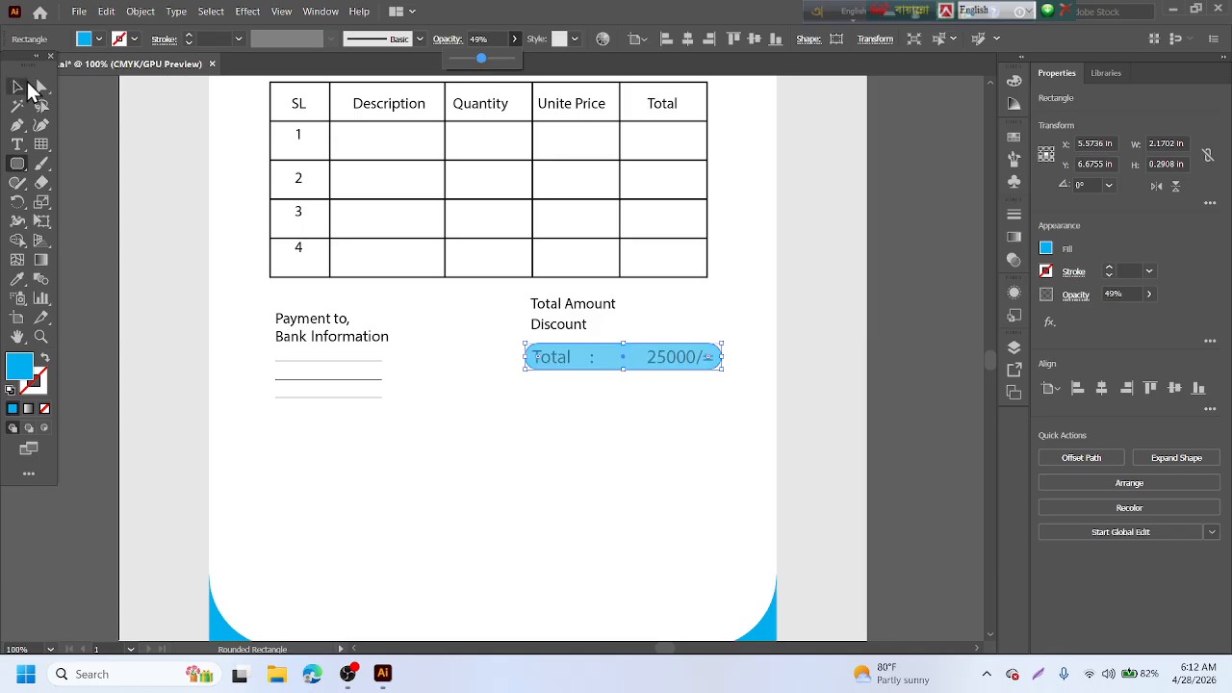
{"action": "left_click", "coordinate": [21, 88]}
{"action": "left_click", "coordinate": [475, 421]}
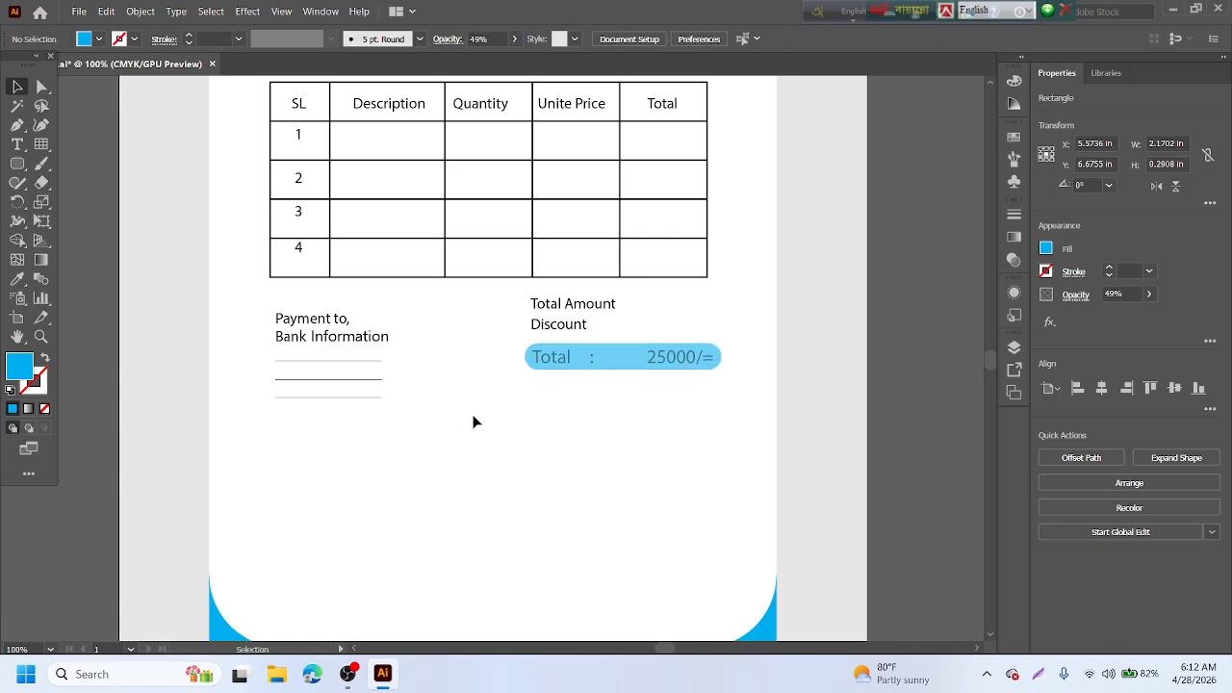
- Send the light blue rounded bar backward behind the "Total : 25000/=" text
{"action": "left_click", "coordinate": [590, 366]}
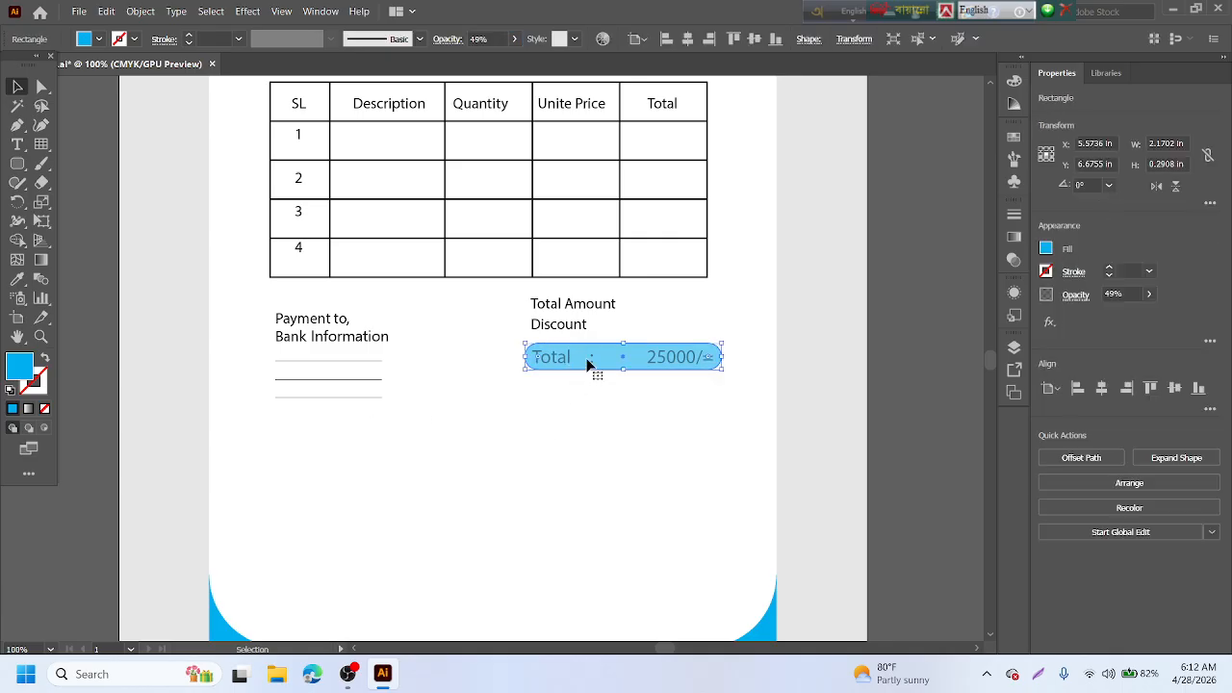
{"action": "right_click", "coordinate": [589, 367]}
{"action": "mouse_move", "coordinate": [660, 284]}
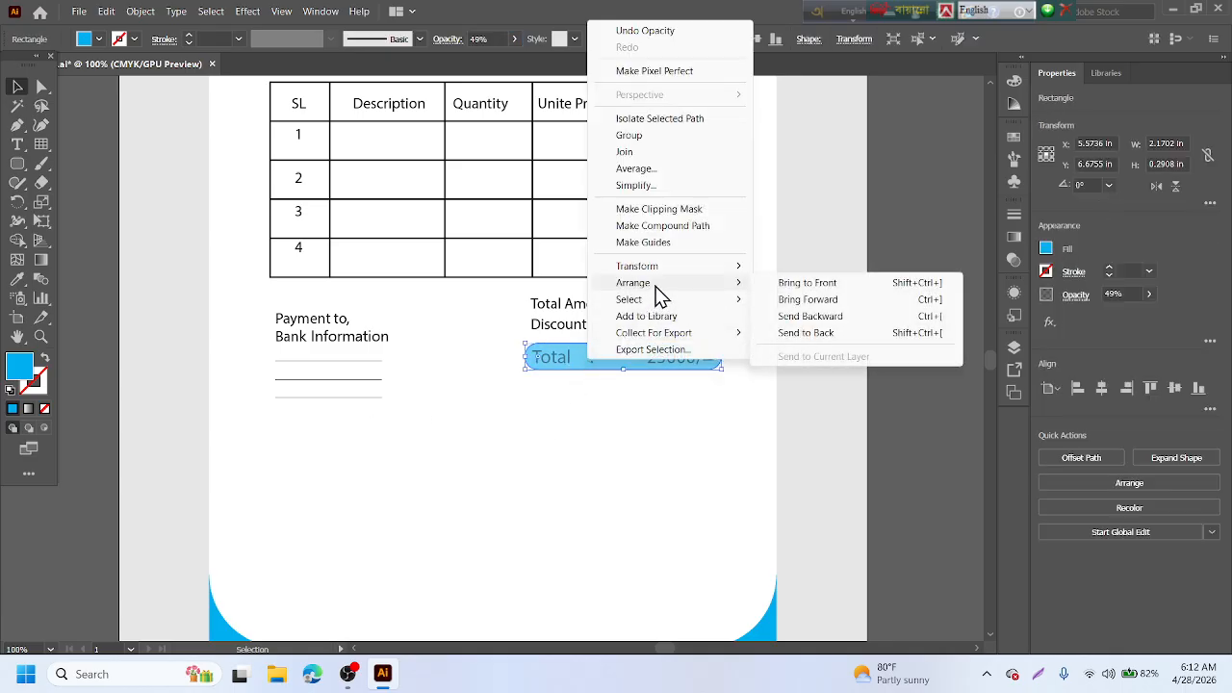
{"action": "left_click", "coordinate": [672, 412]}
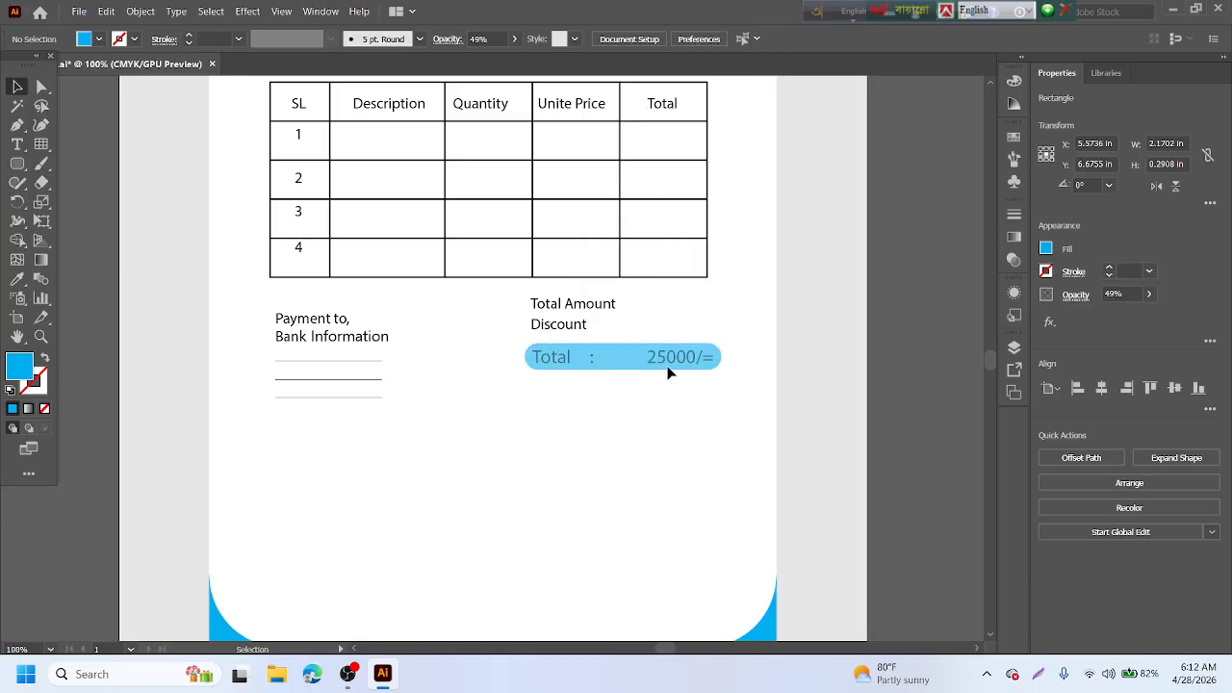
{"action": "right_click", "coordinate": [616, 363]}
{"action": "mouse_move", "coordinate": [660, 284]}
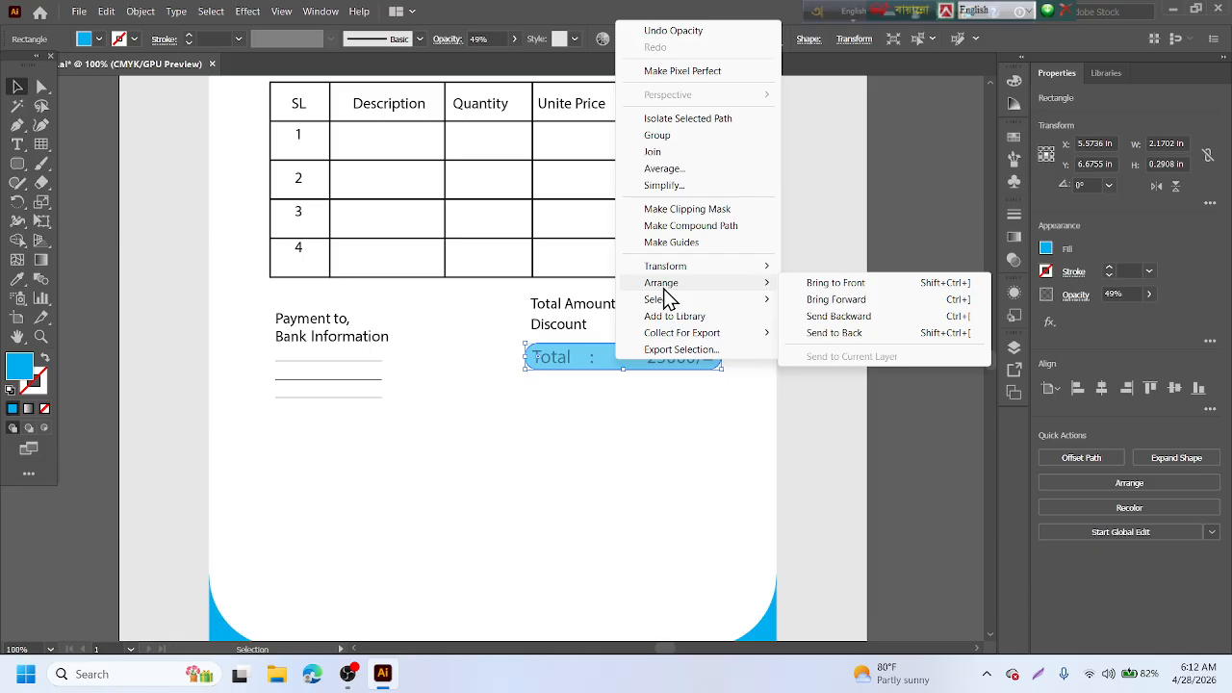
{"action": "left_click", "coordinate": [860, 317]}
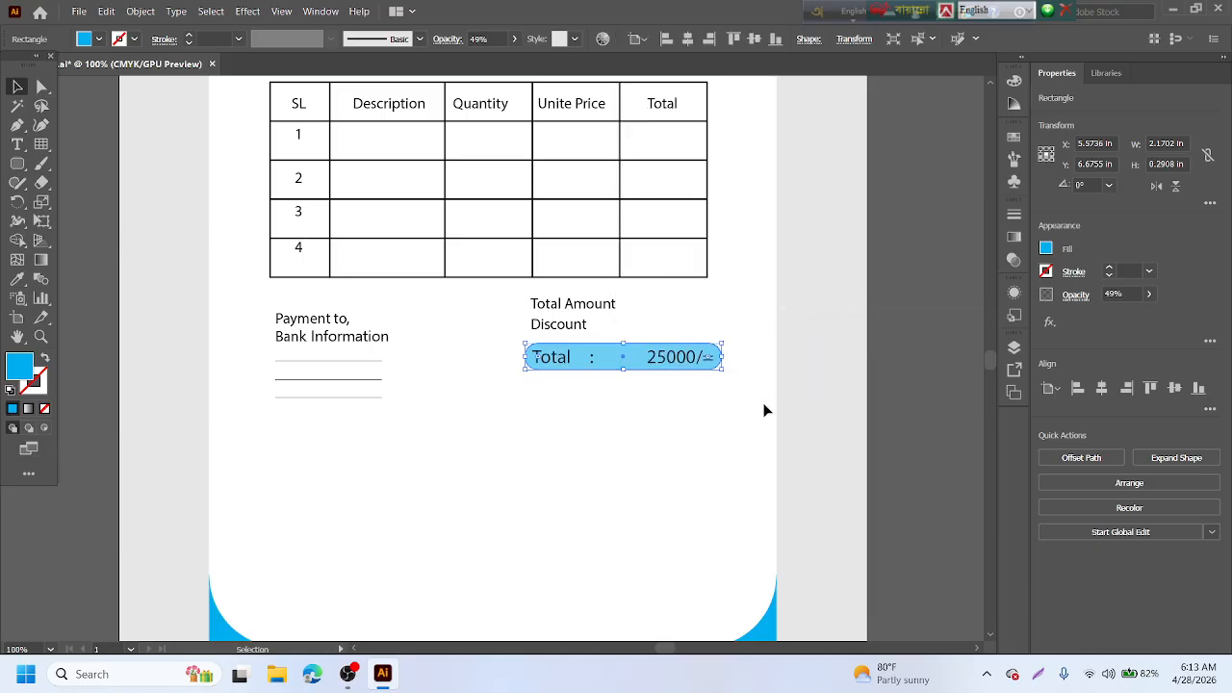
{"action": "left_click", "coordinate": [706, 445]}
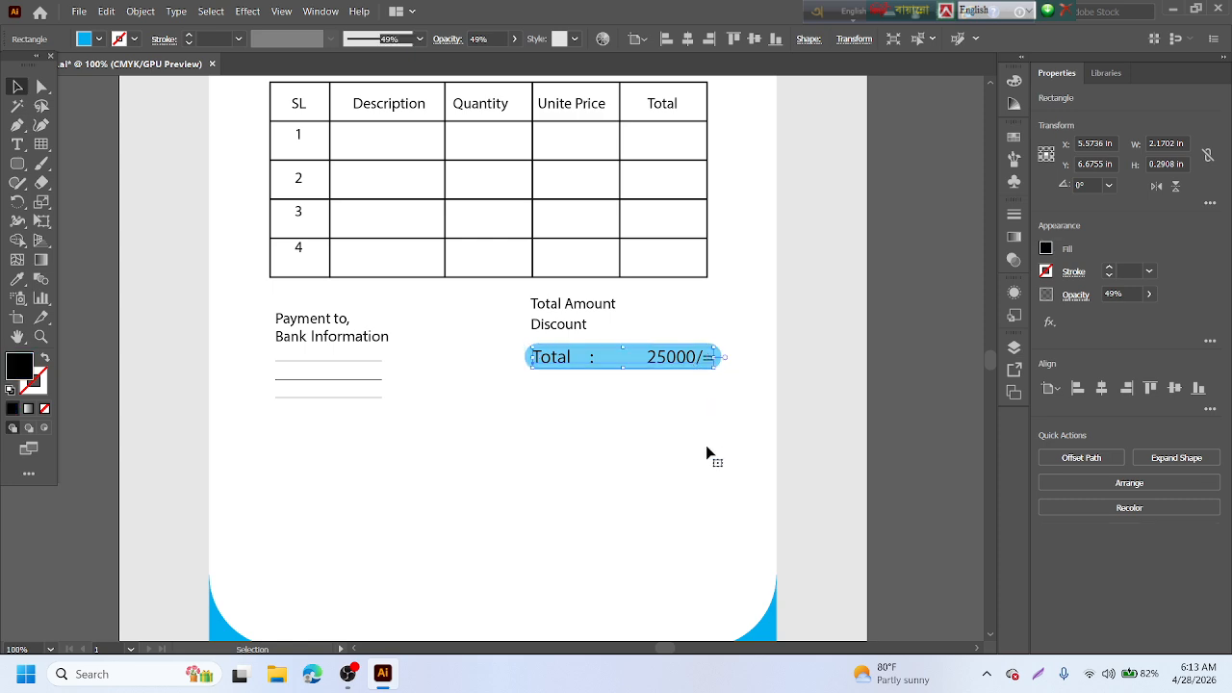
- Set the opacity of the rounded bar behind the Total text to 100%
{"action": "left_click", "coordinate": [692, 370]}
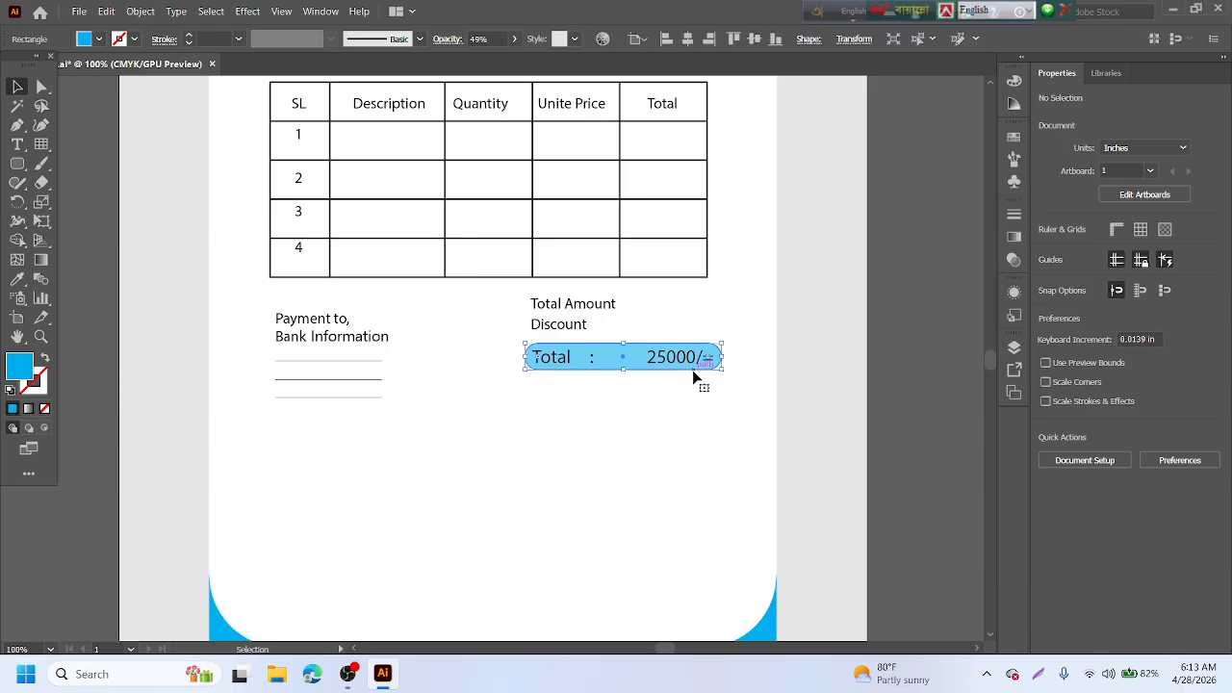
{"action": "left_click", "coordinate": [515, 40]}
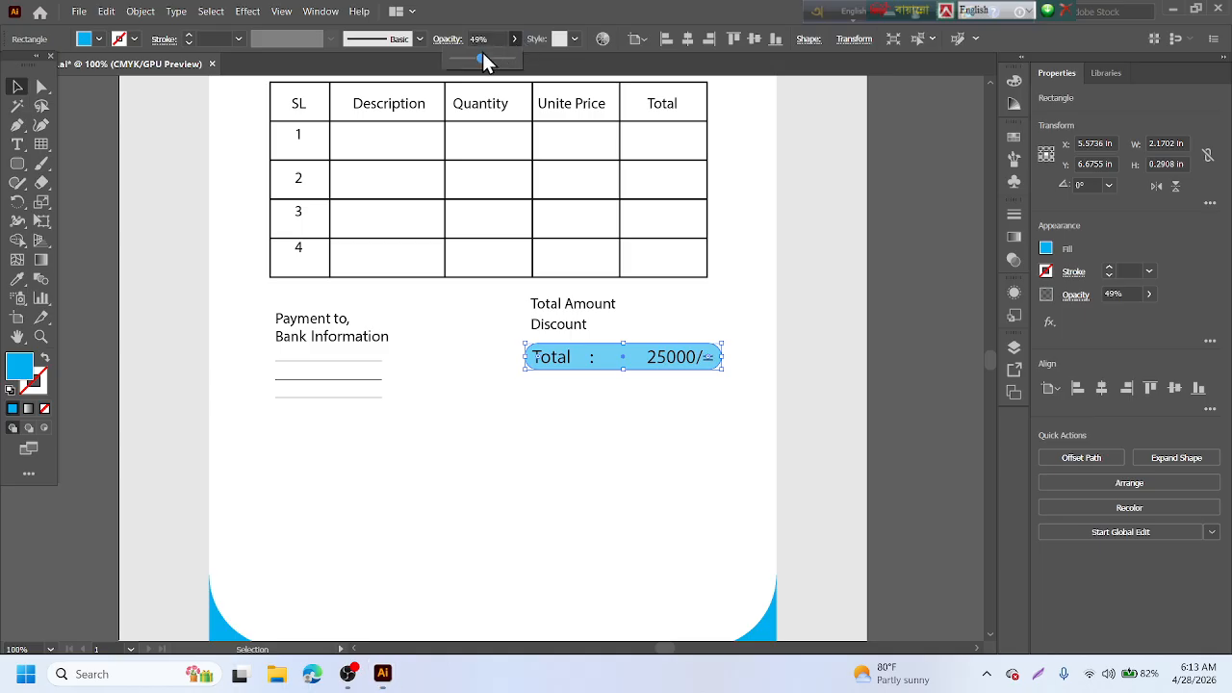
{"action": "left_click", "coordinate": [514, 39]}
{"action": "left_click_drag", "start_coordinate": [508, 65], "coordinate": [510, 63]}
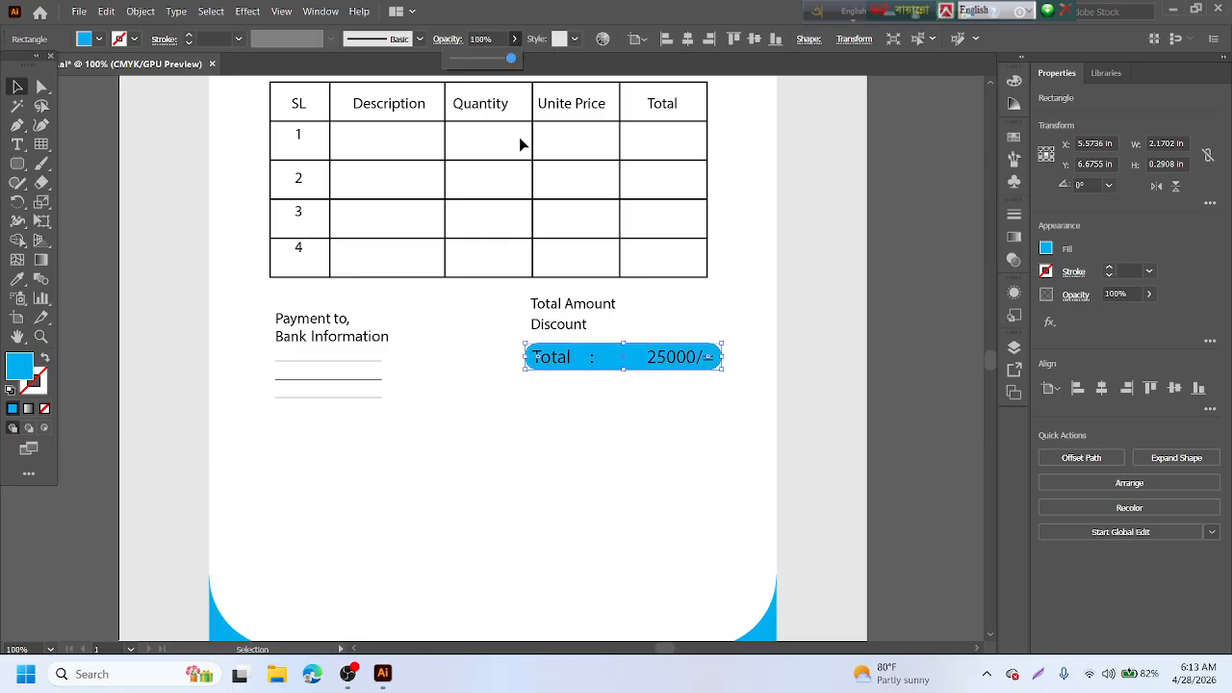
{"action": "left_click", "coordinate": [467, 387]}
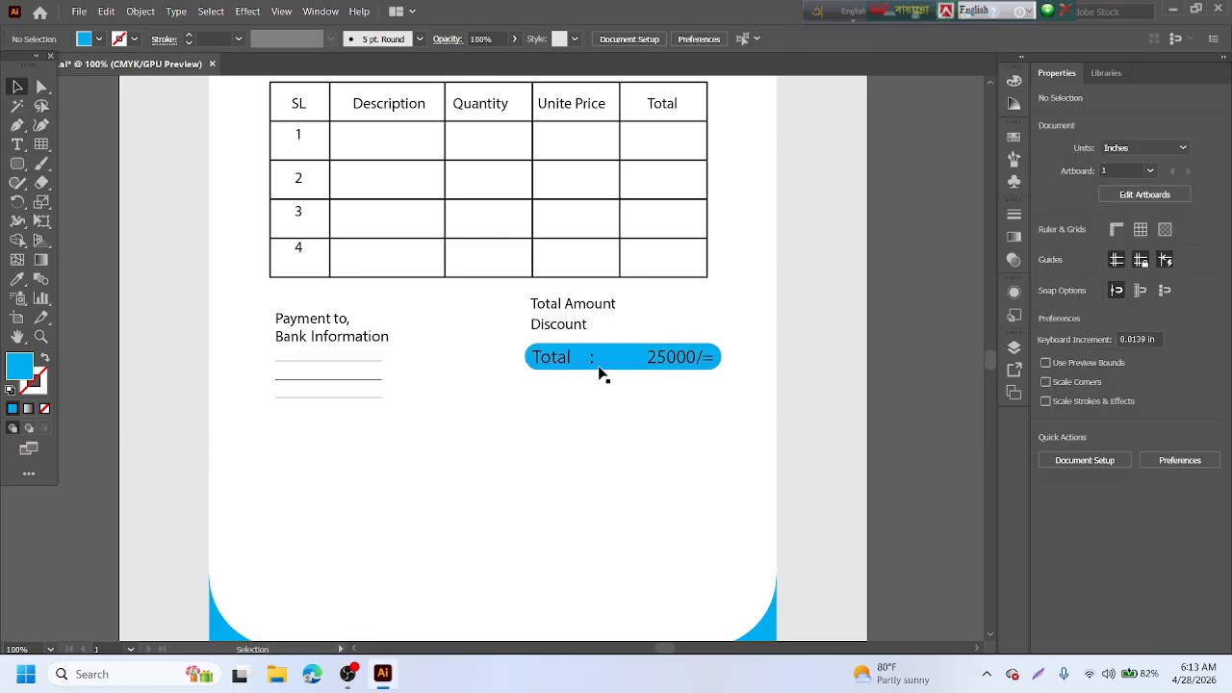
- Change the fill of the whole "Total : 25000/=" text to dark blue
{"action": "triple_click", "coordinate": [562, 359]}
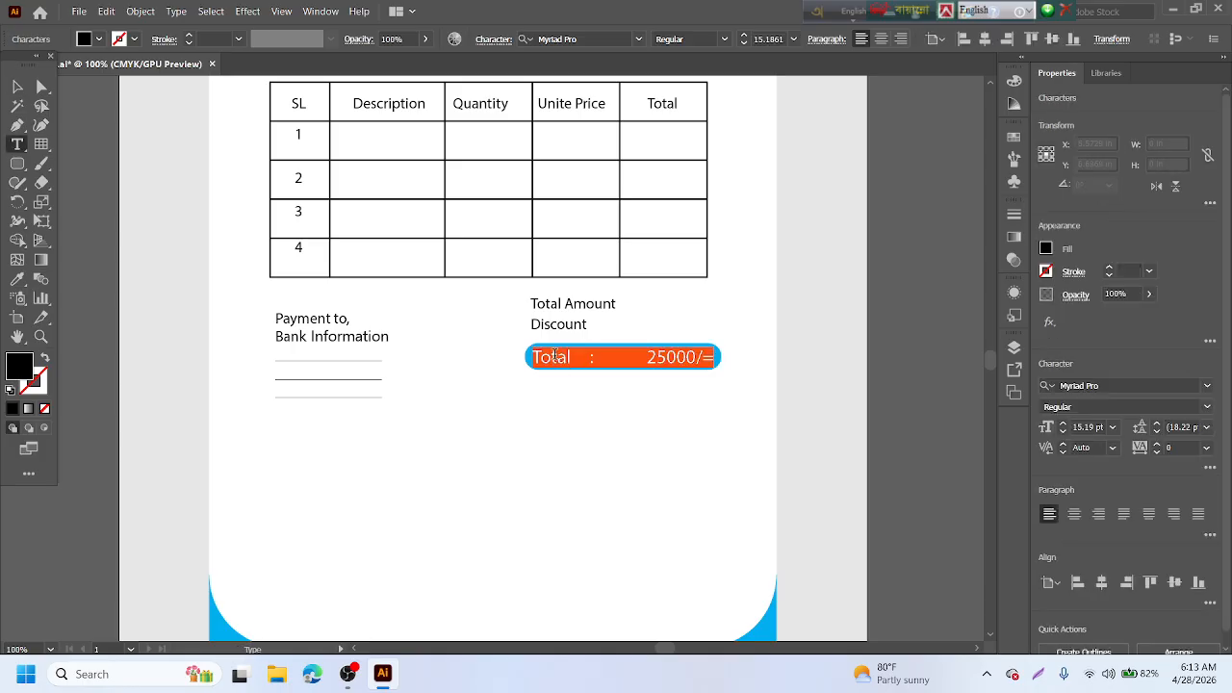
{"action": "left_click", "coordinate": [1046, 249]}
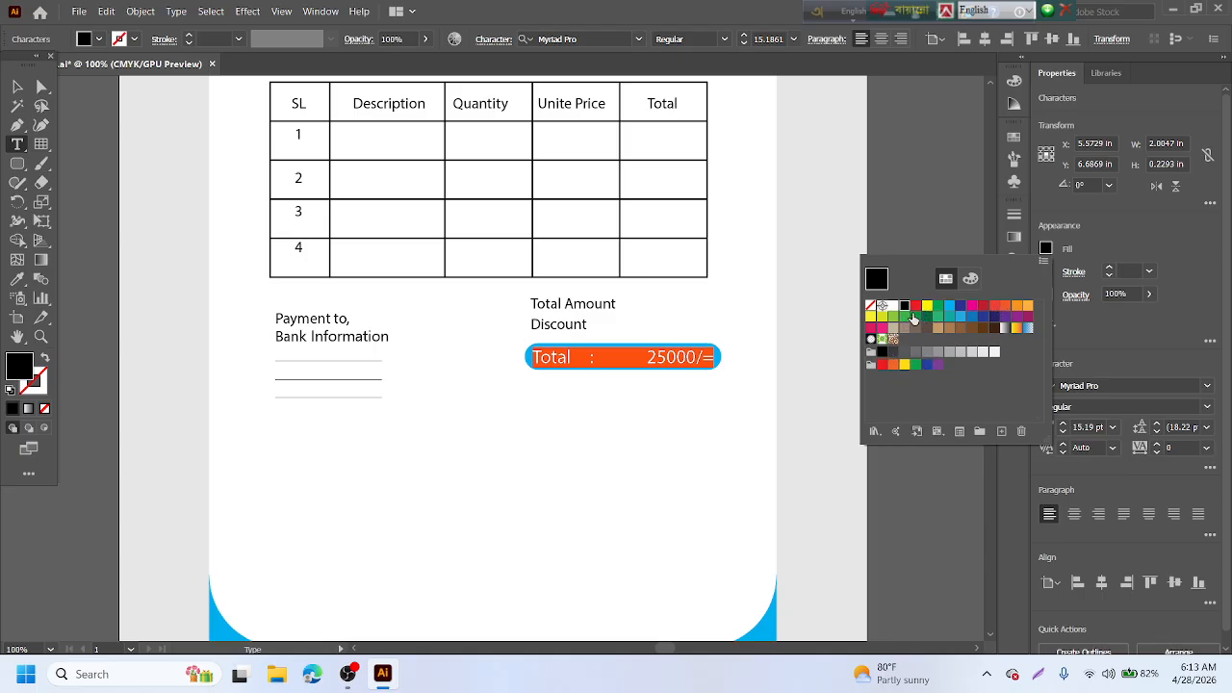
{"action": "left_click", "coordinate": [960, 306]}
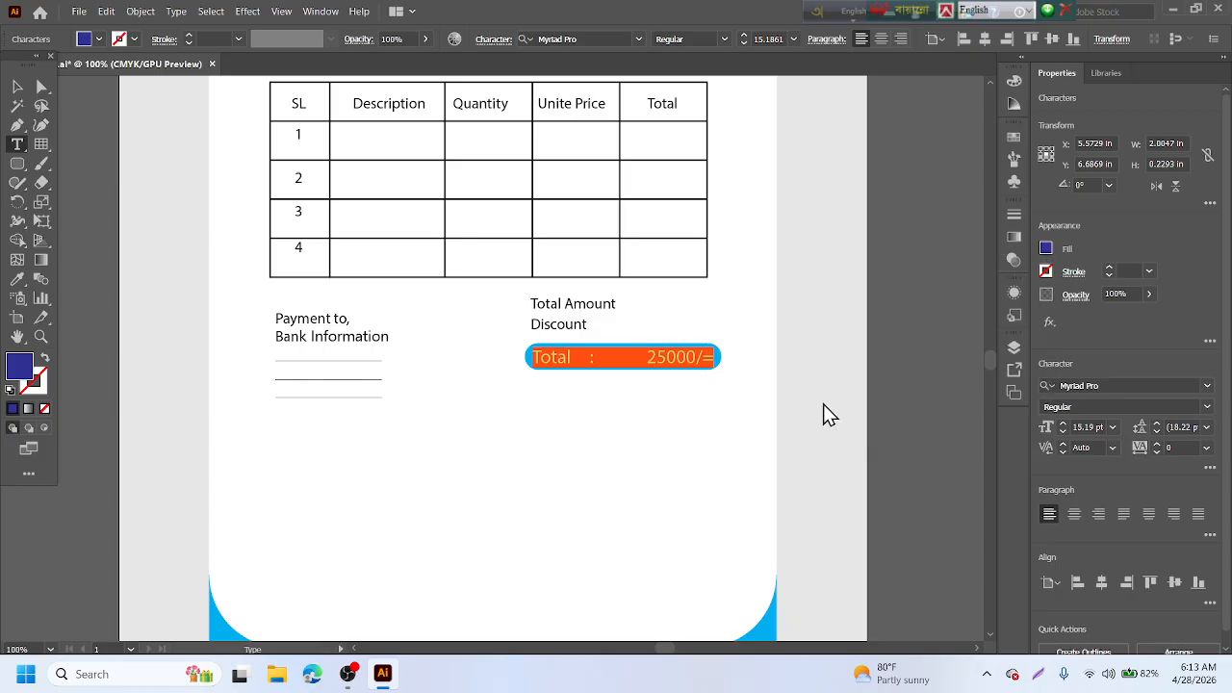
{"action": "left_click", "coordinate": [17, 86]}
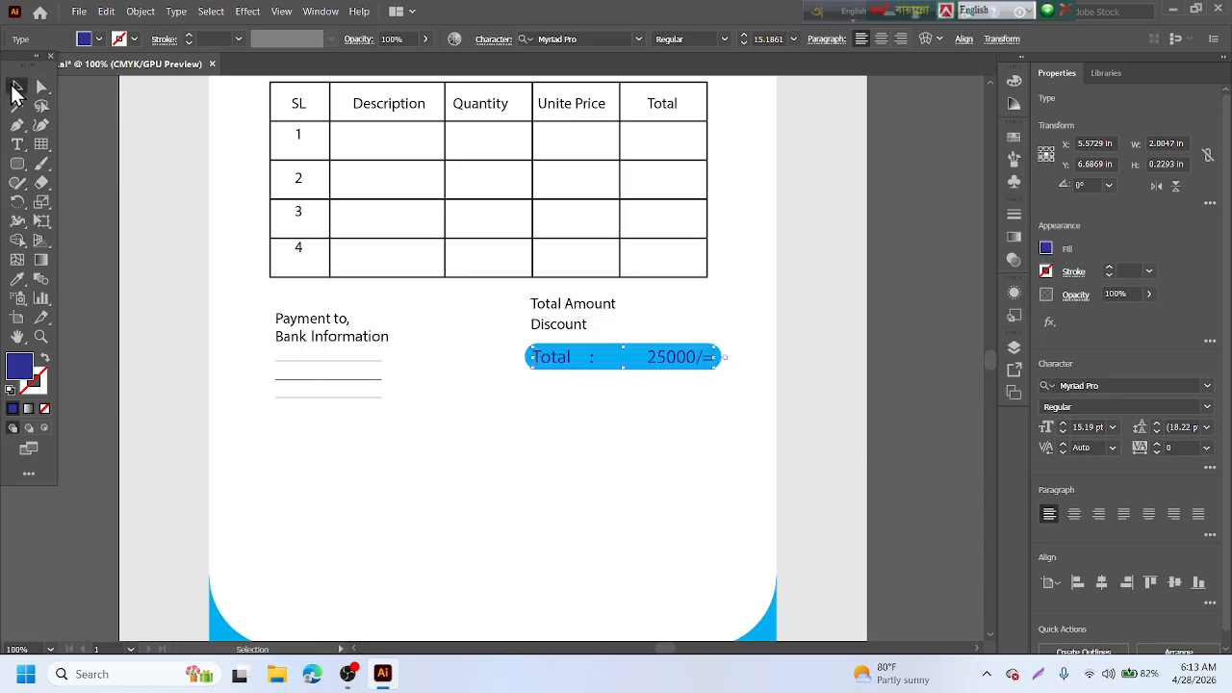
{"action": "left_click", "coordinate": [316, 450]}
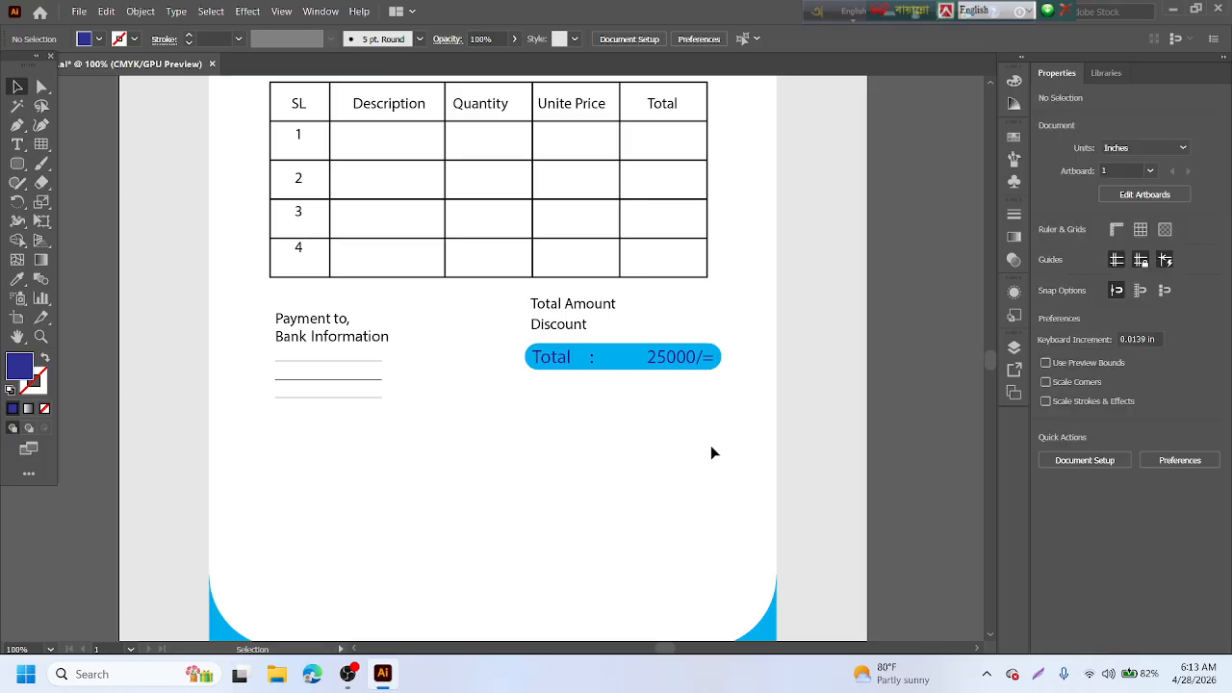
- Try moving the Total text and its blue bar further down the page, and undo both moves
{"action": "left_click", "coordinate": [602, 362]}
{"action": "left_click", "coordinate": [617, 557]}
{"action": "left_click_drag", "start_coordinate": [591, 361], "coordinate": [594, 430]}
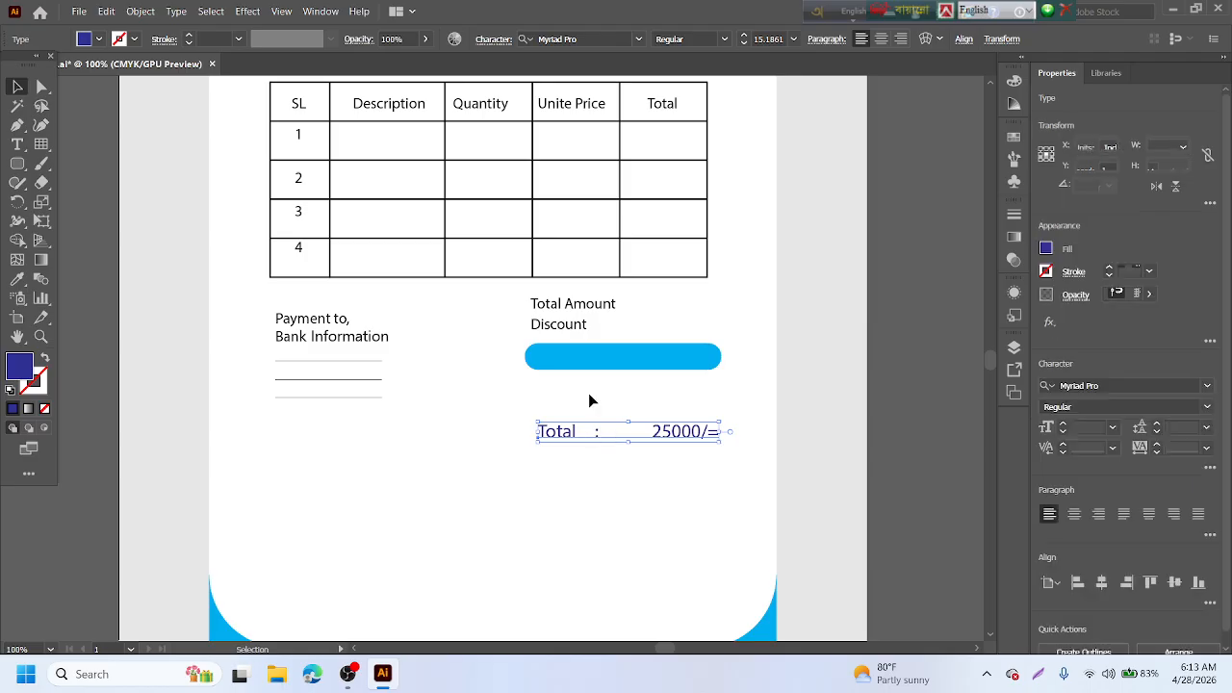
{"action": "left_click_drag", "start_coordinate": [588, 357], "coordinate": [594, 427]}
{"action": "left_click", "coordinate": [611, 495]}
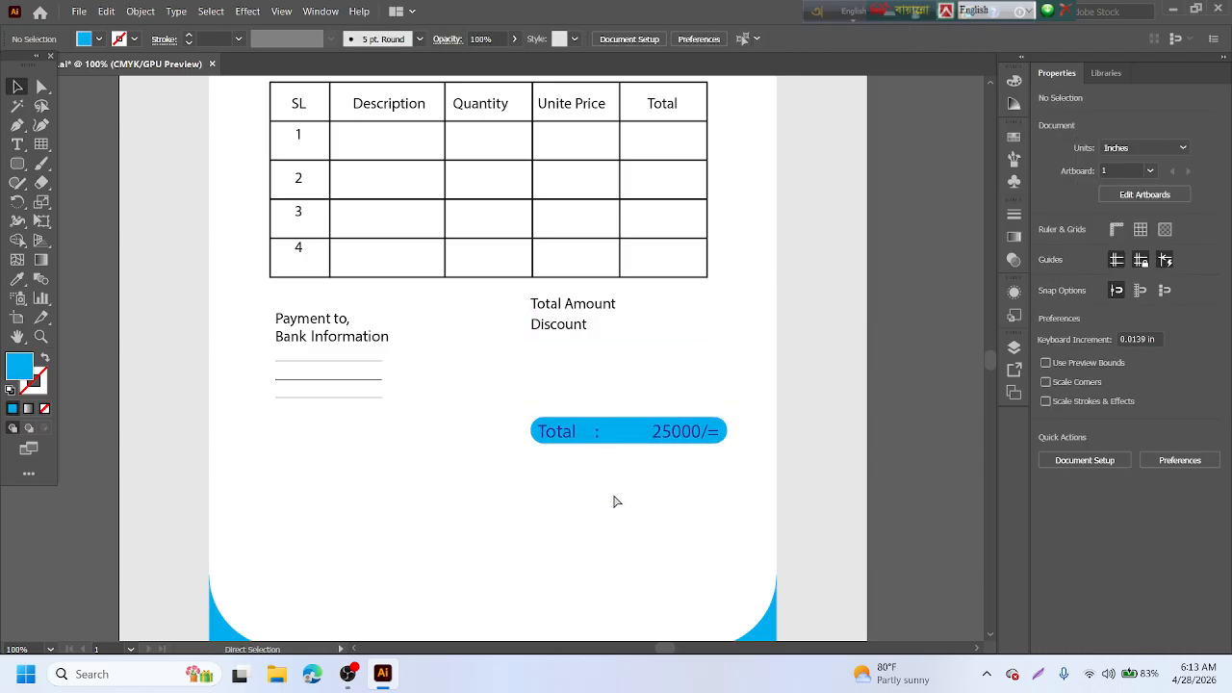
{"action": "key", "text": "ctrl+z"}
{"action": "key", "text": "ctrl+z"}
{"action": "left_click", "coordinate": [612, 495]}
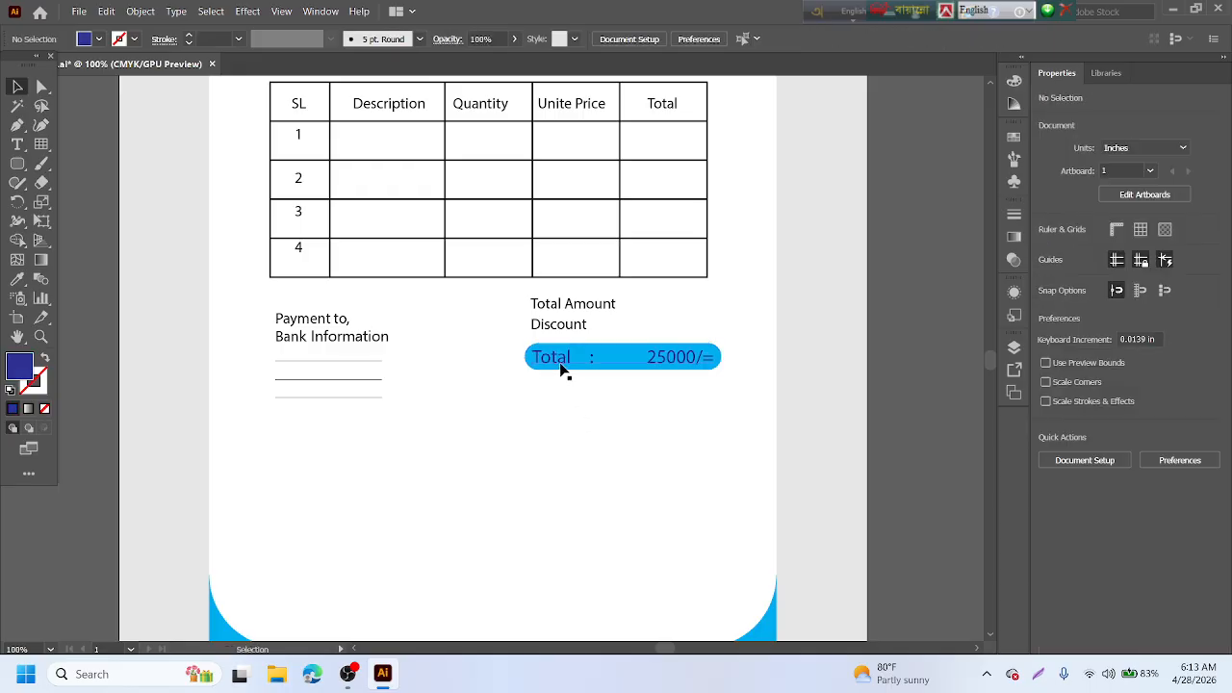
- Draw a horizontal line about 1.46 in long well below the bank information lines and give it a 2 pt black stroke
{"action": "scroll", "coordinate": [361, 514], "scroll_direction": "down", "scroll_amount": 1}
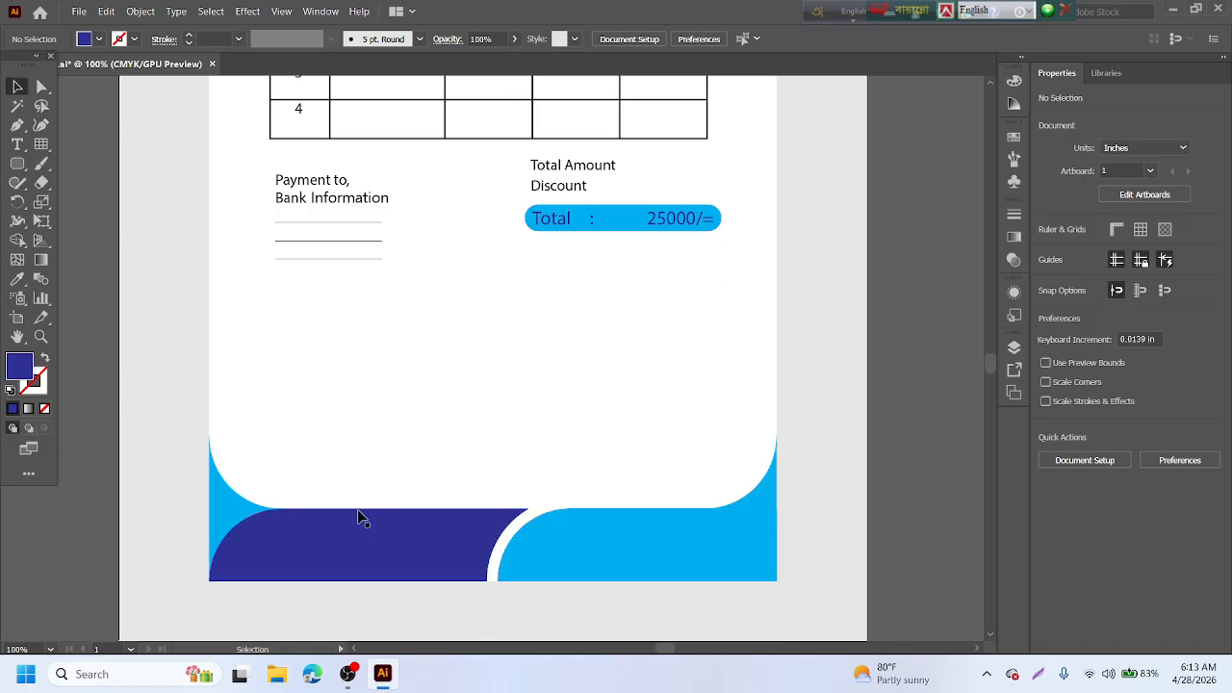
{"action": "scroll", "coordinate": [357, 511], "scroll_direction": "up", "scroll_amount": 1}
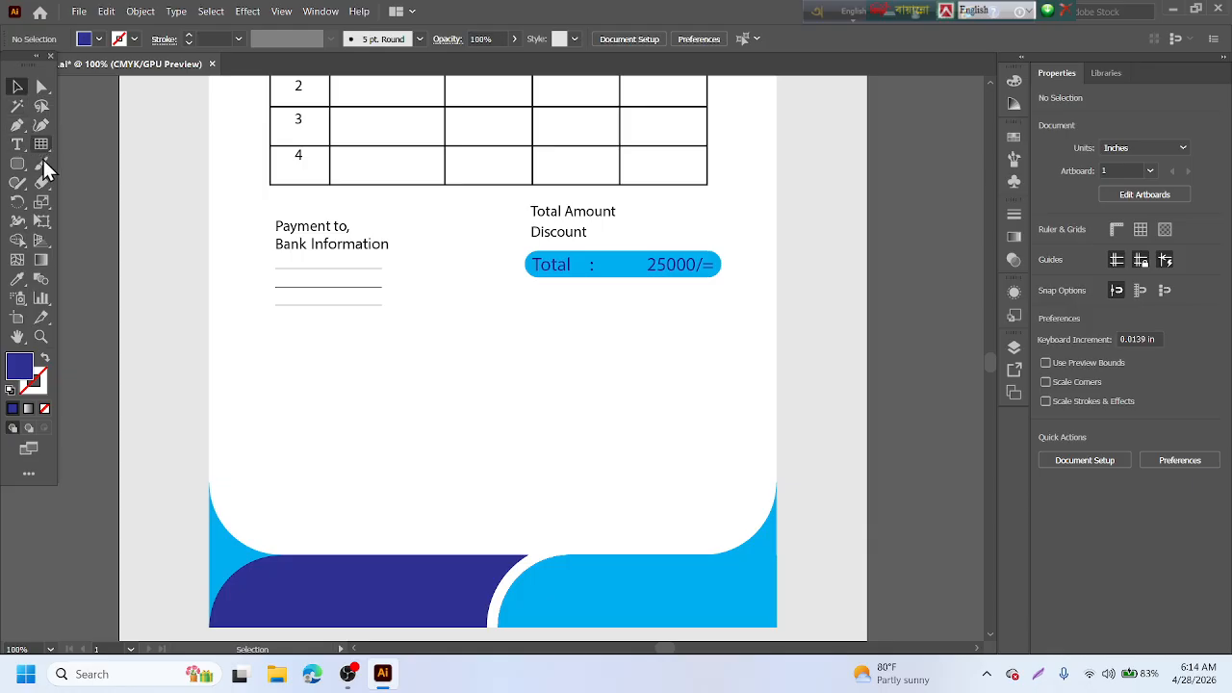
{"action": "left_click_drag", "start_coordinate": [45, 142], "coordinate": [123, 137]}
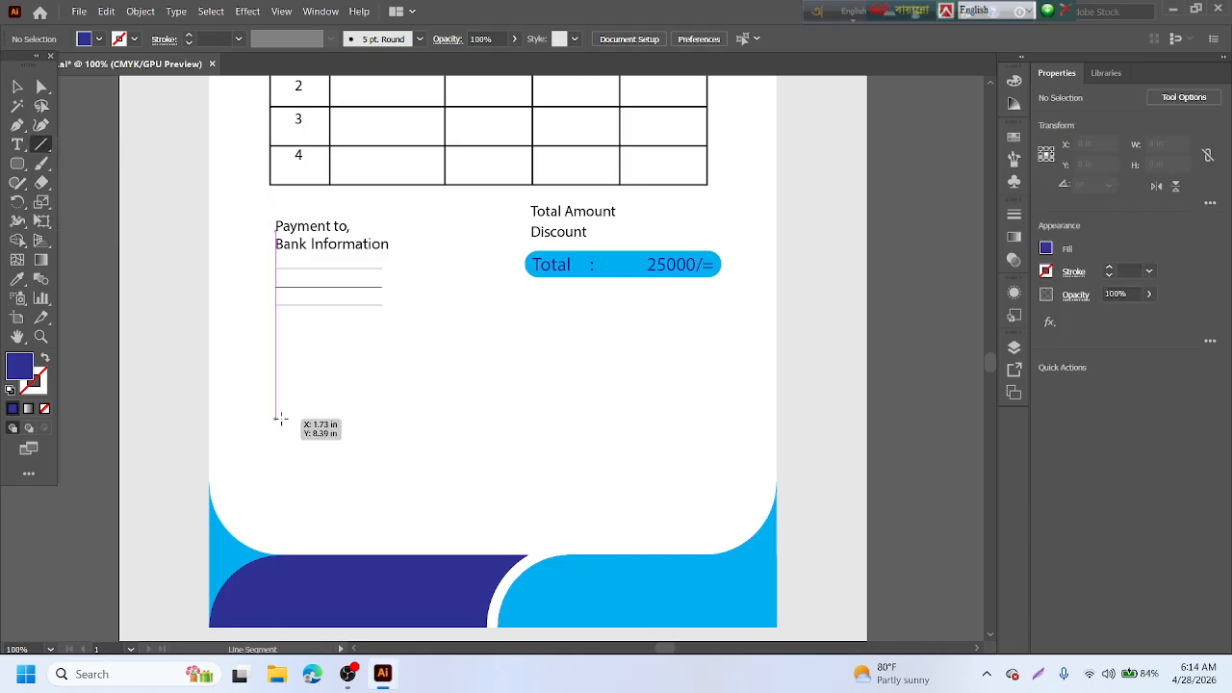
{"action": "mouse_move", "coordinate": [277, 419]}
{"action": "left_mouse_down"}
{"action": "mouse_move", "coordinate": [426, 422]}
{"action": "mouse_move", "coordinate": [409, 424]}
{"action": "left_mouse_up"}
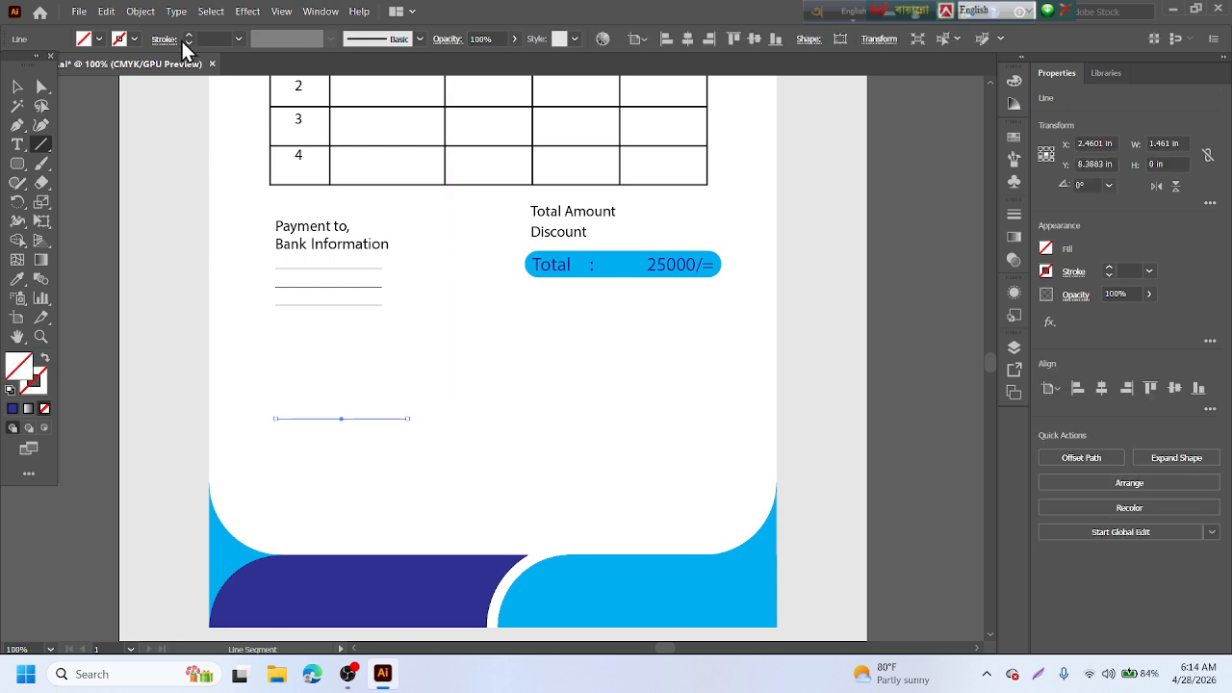
{"action": "left_click", "coordinate": [188, 34]}
{"action": "left_click", "coordinate": [187, 34]}
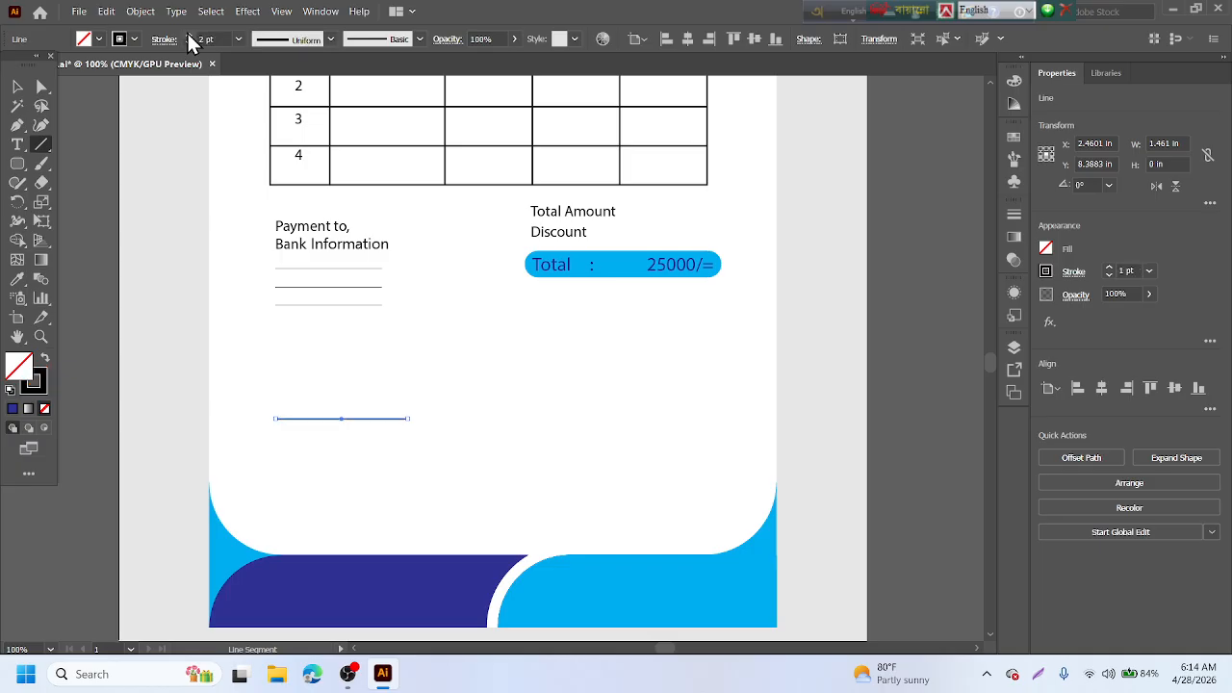
{"action": "left_click", "coordinate": [188, 34]}
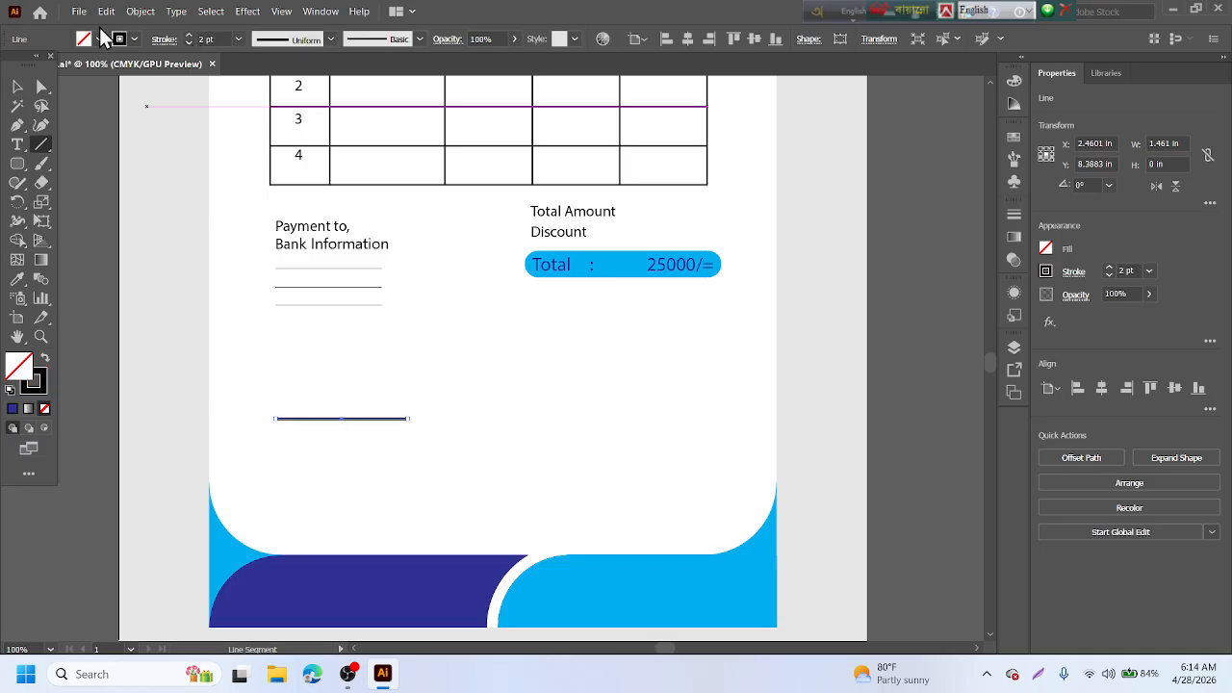
{"action": "left_click", "coordinate": [134, 39]}
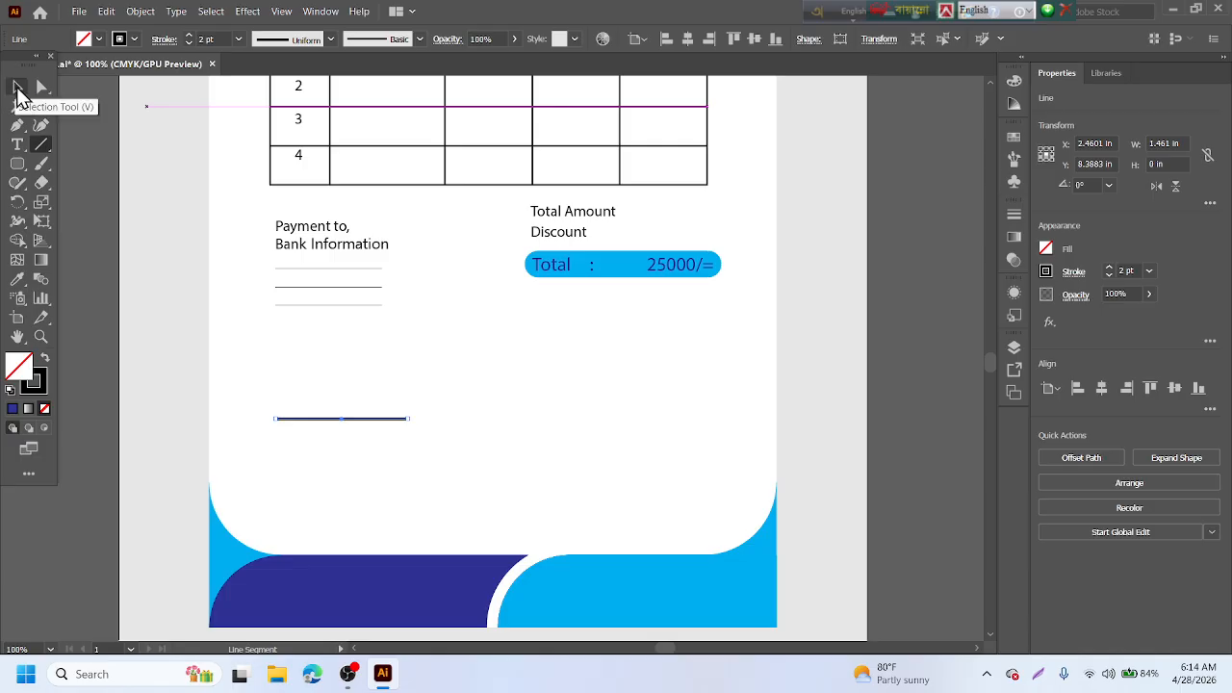
{"action": "left_click", "coordinate": [15, 87]}
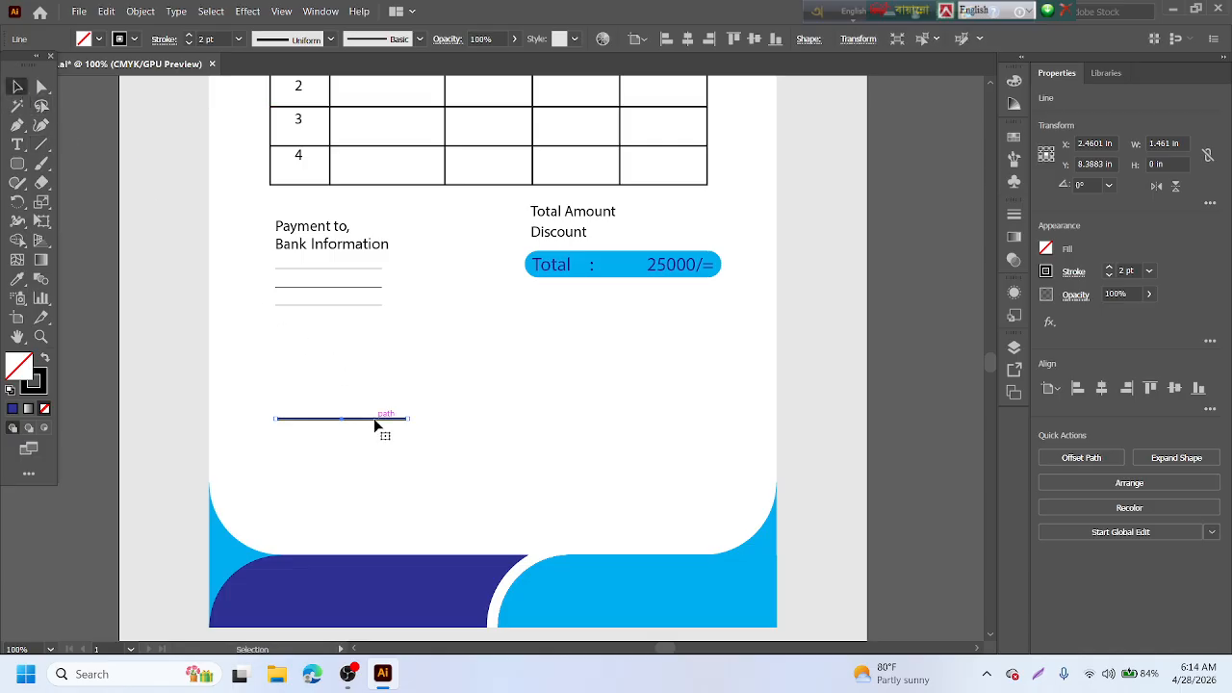
- Duplicate the thick black line to the page's right side, under the Total bar, and align both lines on their vertical centres
{"action": "left_click_drag", "start_coordinate": [375, 424], "coordinate": [671, 416]}
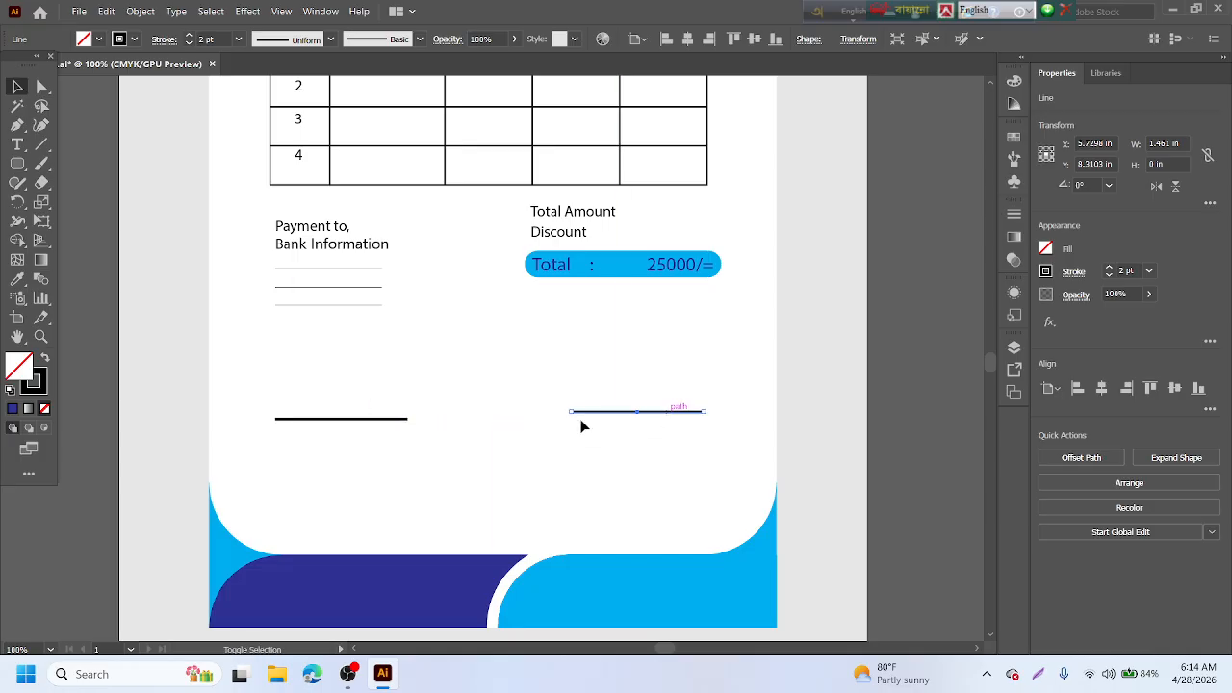
{"action": "left_click", "coordinate": [392, 422], "text": "shift"}
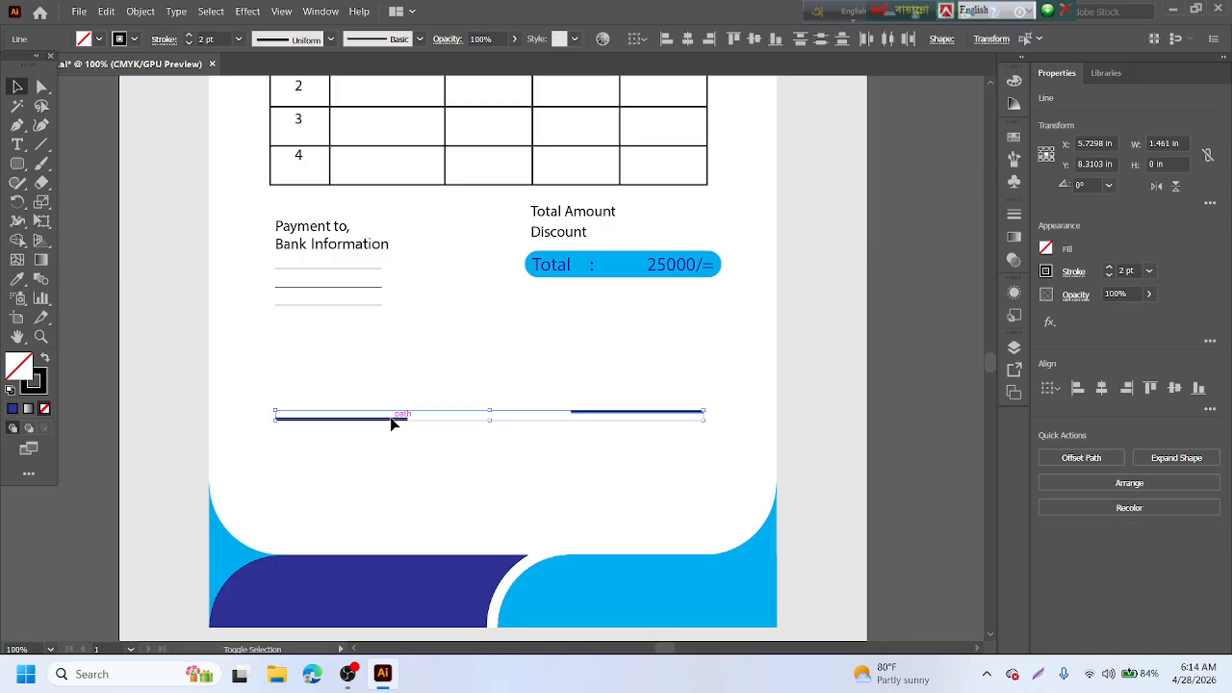
{"action": "left_click", "coordinate": [1176, 389]}
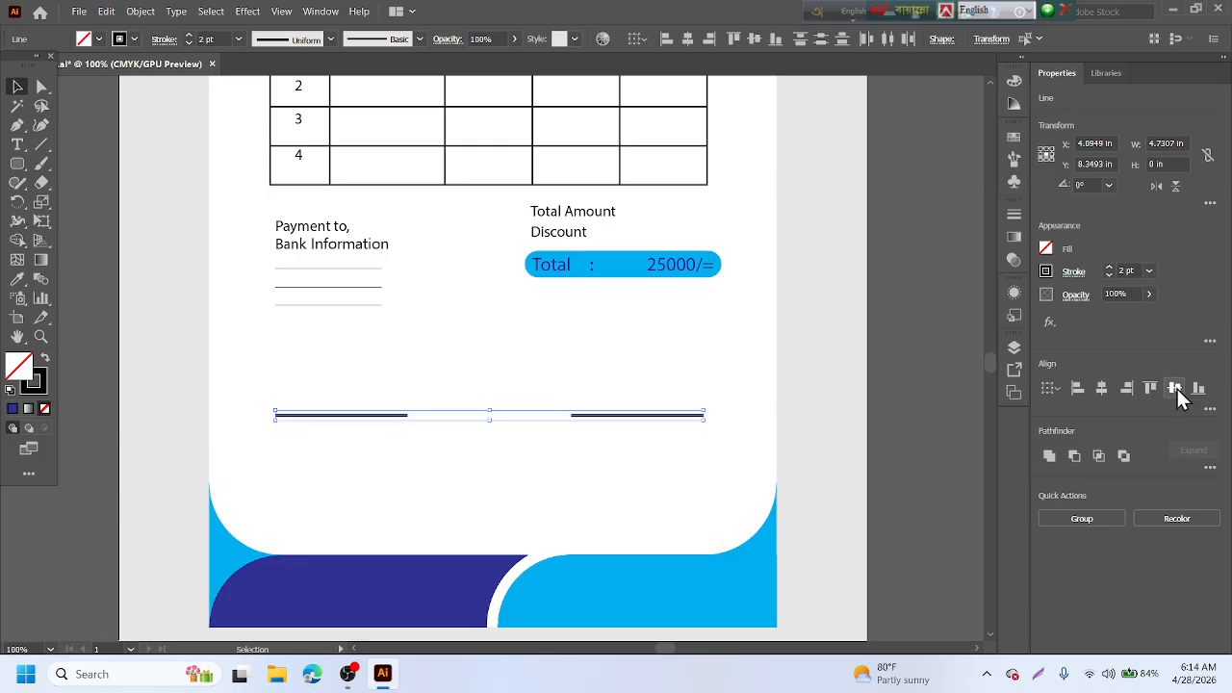
{"action": "left_click", "coordinate": [618, 525]}
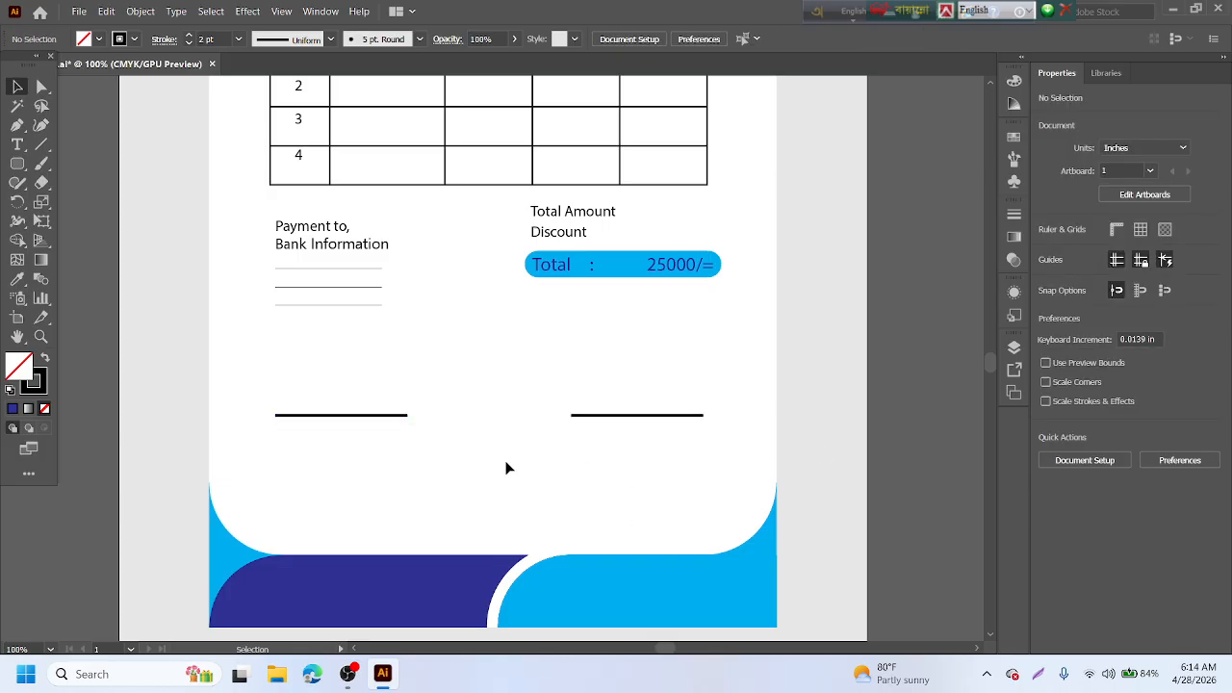
- Add the text "Manager" below the left signature line and "Customer" below the right one
{"action": "left_click", "coordinate": [17, 145]}
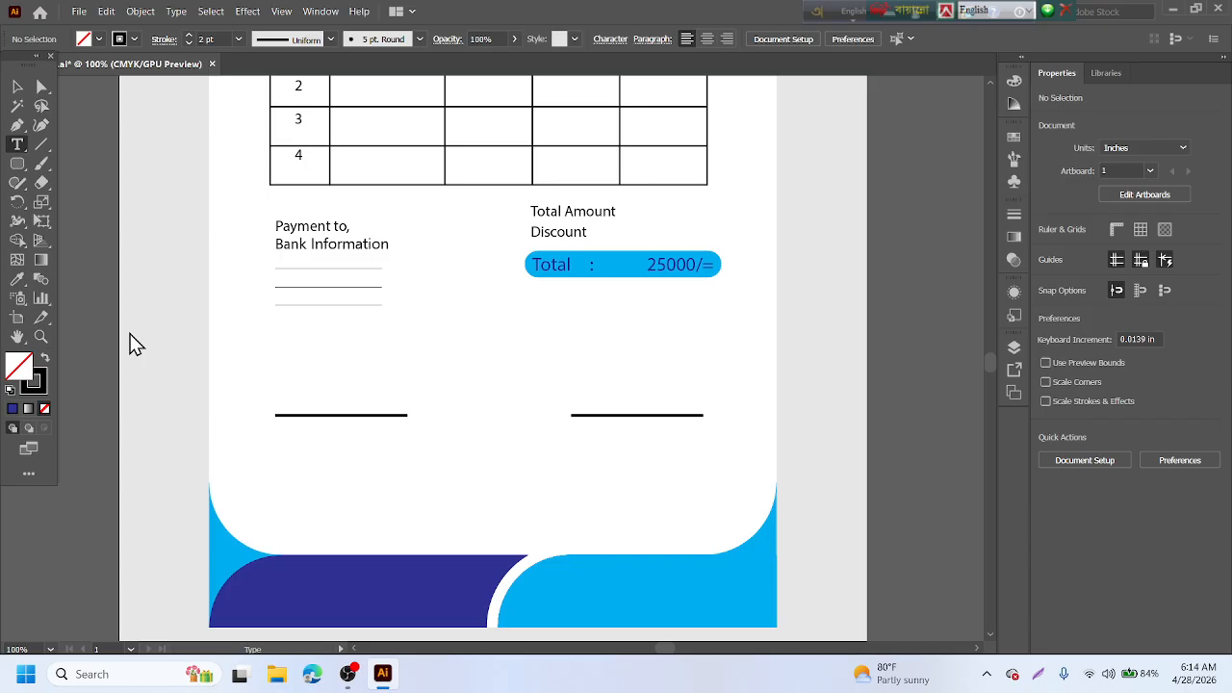
{"action": "left_click", "coordinate": [282, 435]}
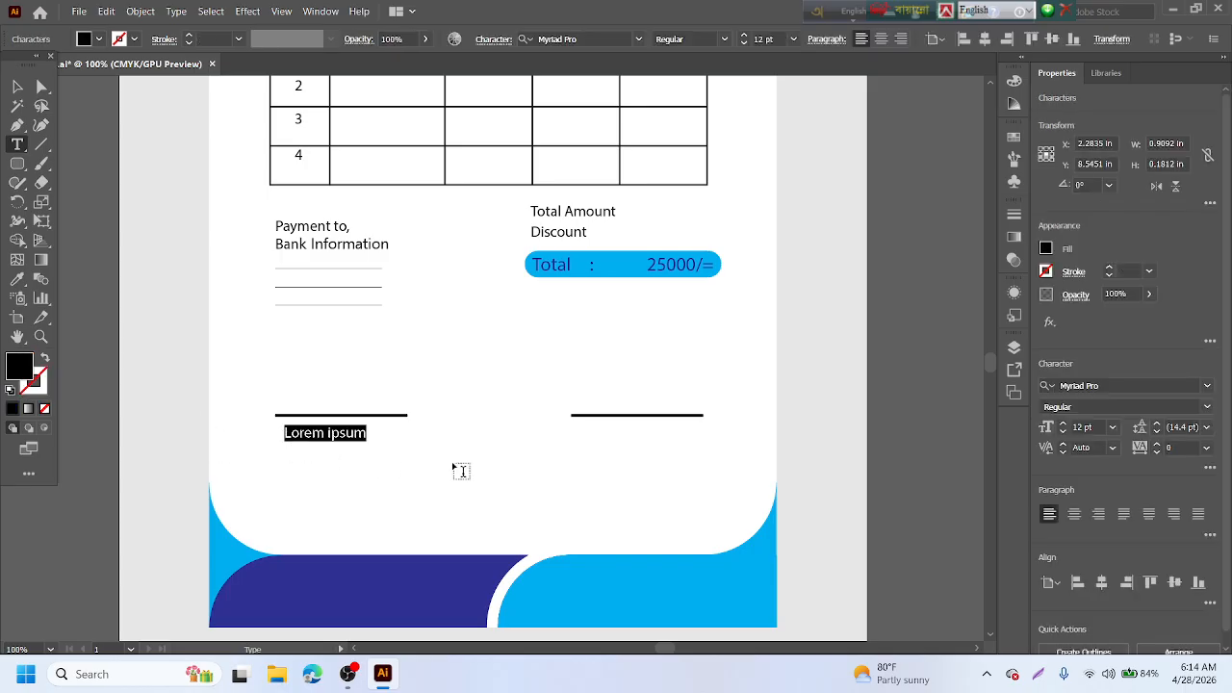
{"action": "type", "text": "Manager"}
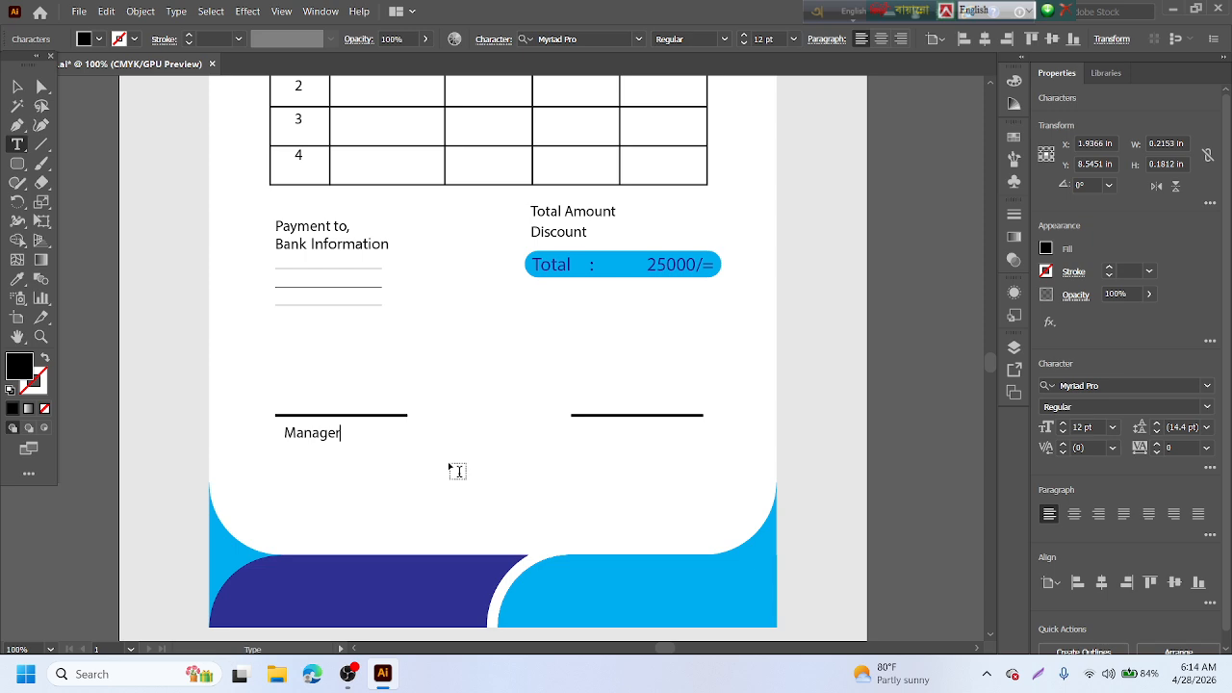
{"action": "key", "text": "Escape"}
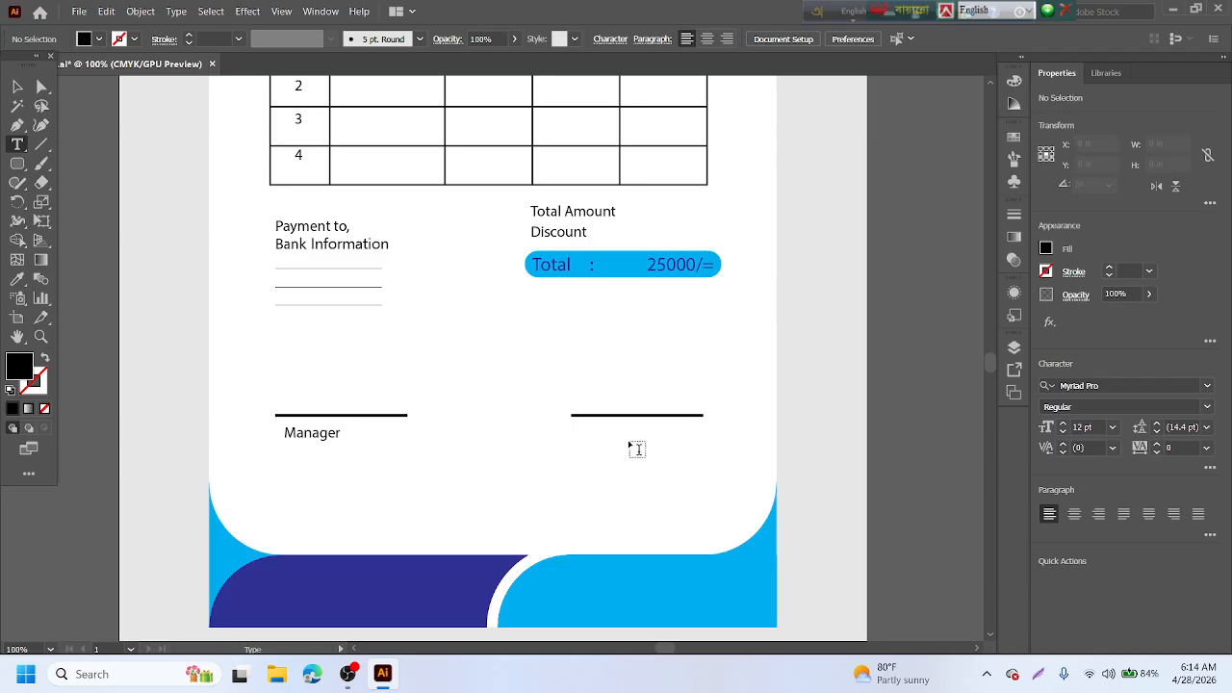
{"action": "left_click", "coordinate": [578, 431]}
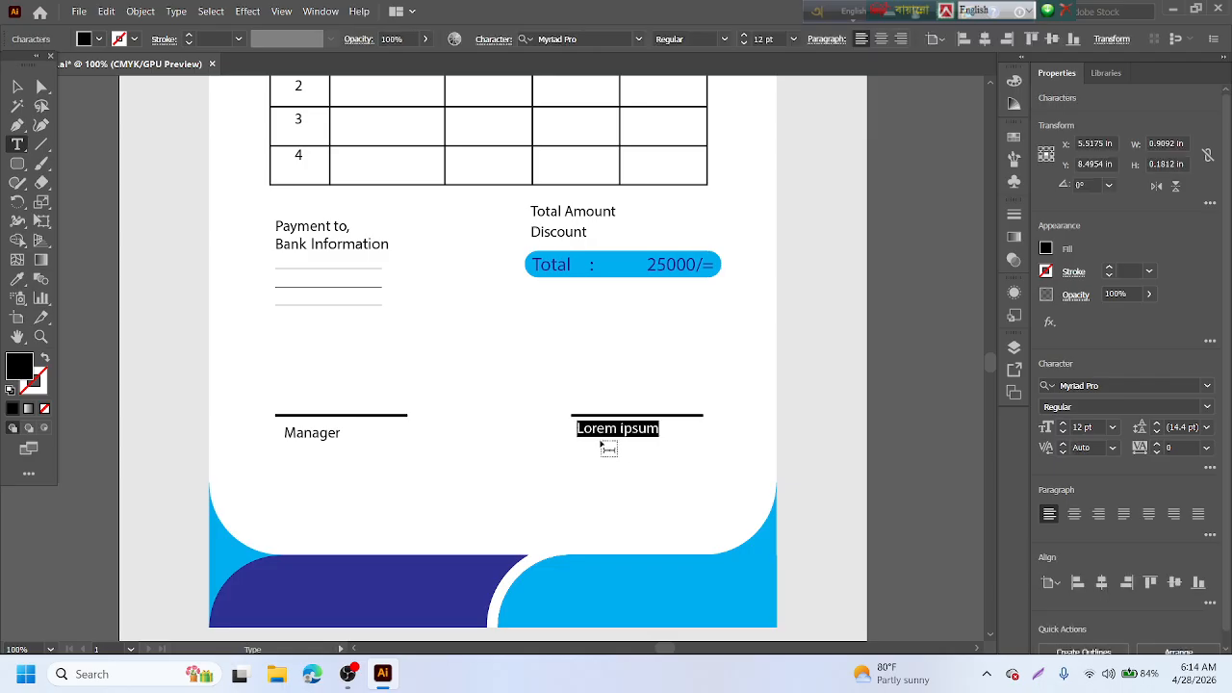
{"action": "type", "text": "Customer"}
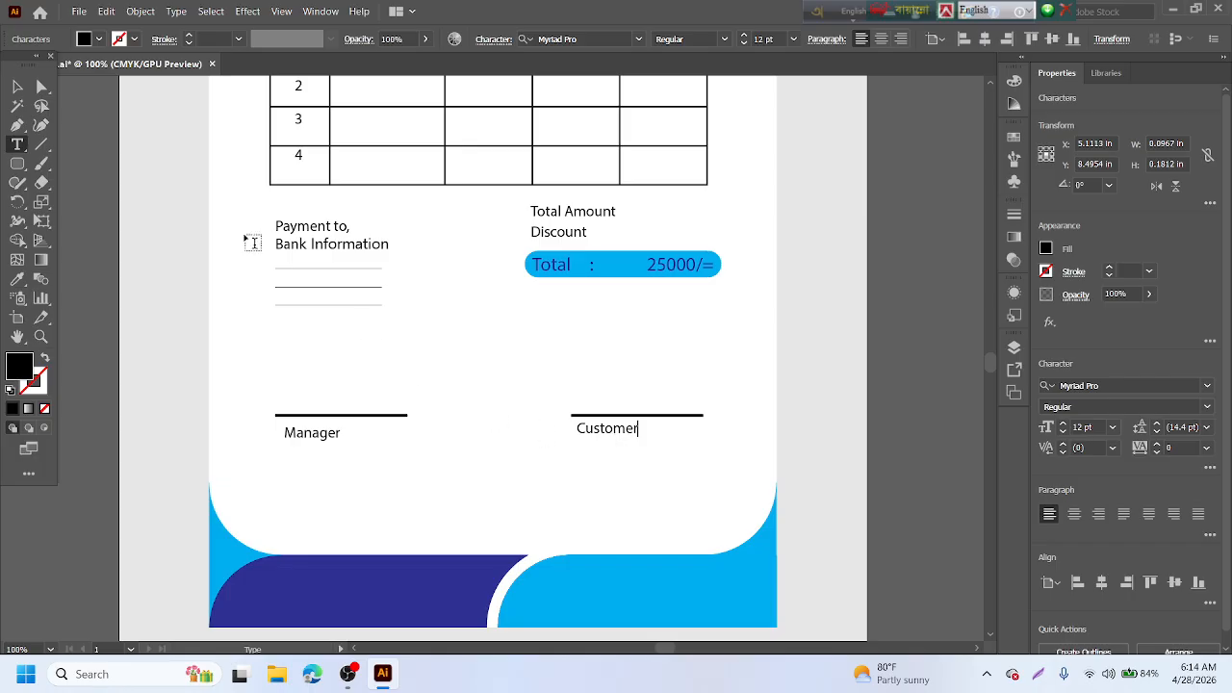
{"action": "left_click", "coordinate": [17, 86]}
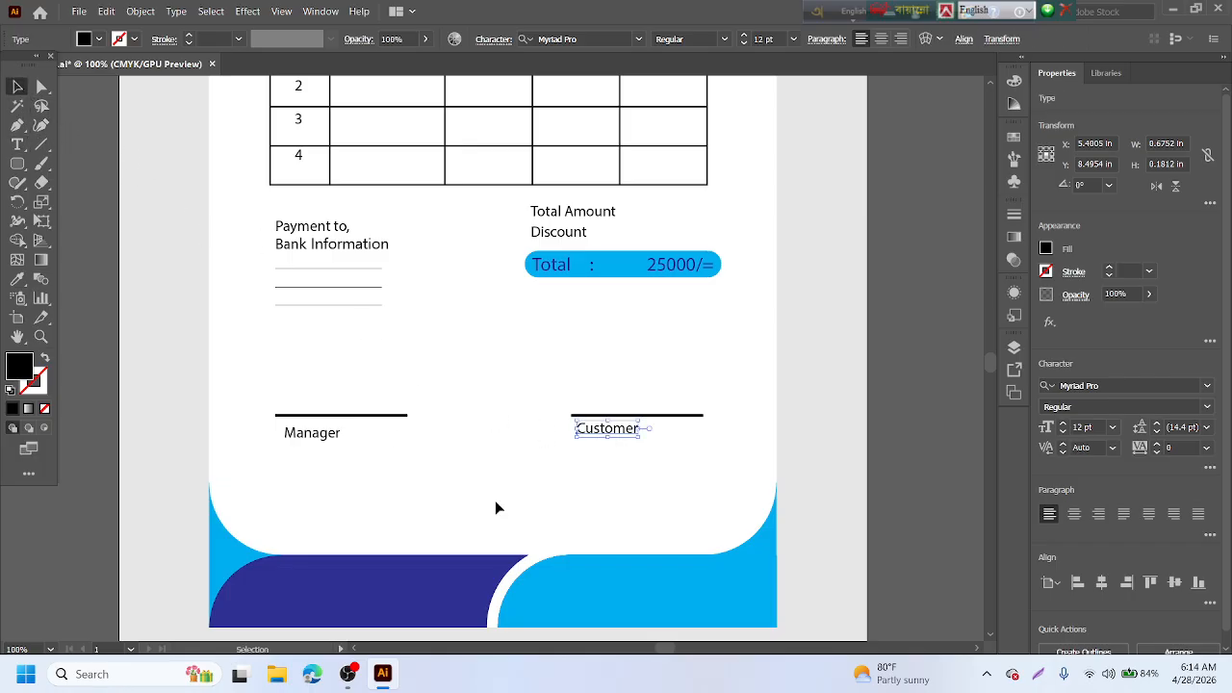
- Align the Manager and Customer labels on their vertical centres and move them together to sit centred just below their lines
{"action": "left_click", "coordinate": [672, 506]}
{"action": "left_click", "coordinate": [635, 433]}
{"action": "left_click", "coordinate": [336, 441], "text": "shift"}
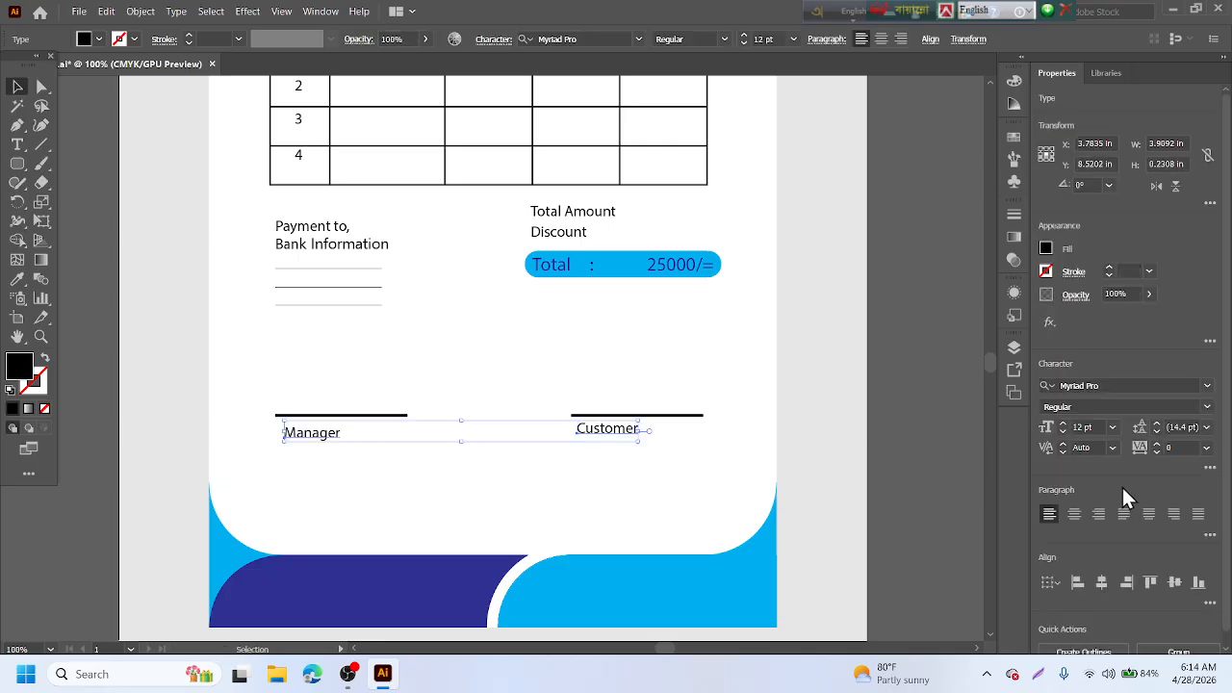
{"action": "left_click", "coordinate": [1176, 583]}
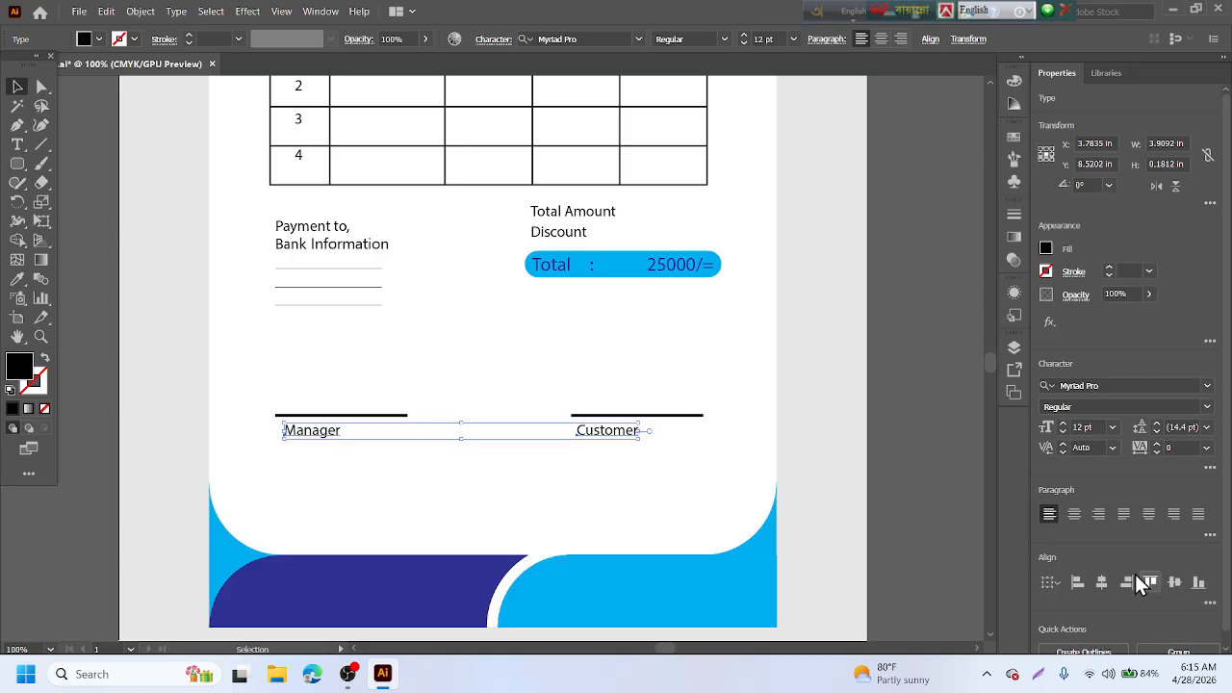
{"action": "left_click_drag", "start_coordinate": [588, 433], "coordinate": [616, 442]}
{"action": "left_click", "coordinate": [631, 481]}
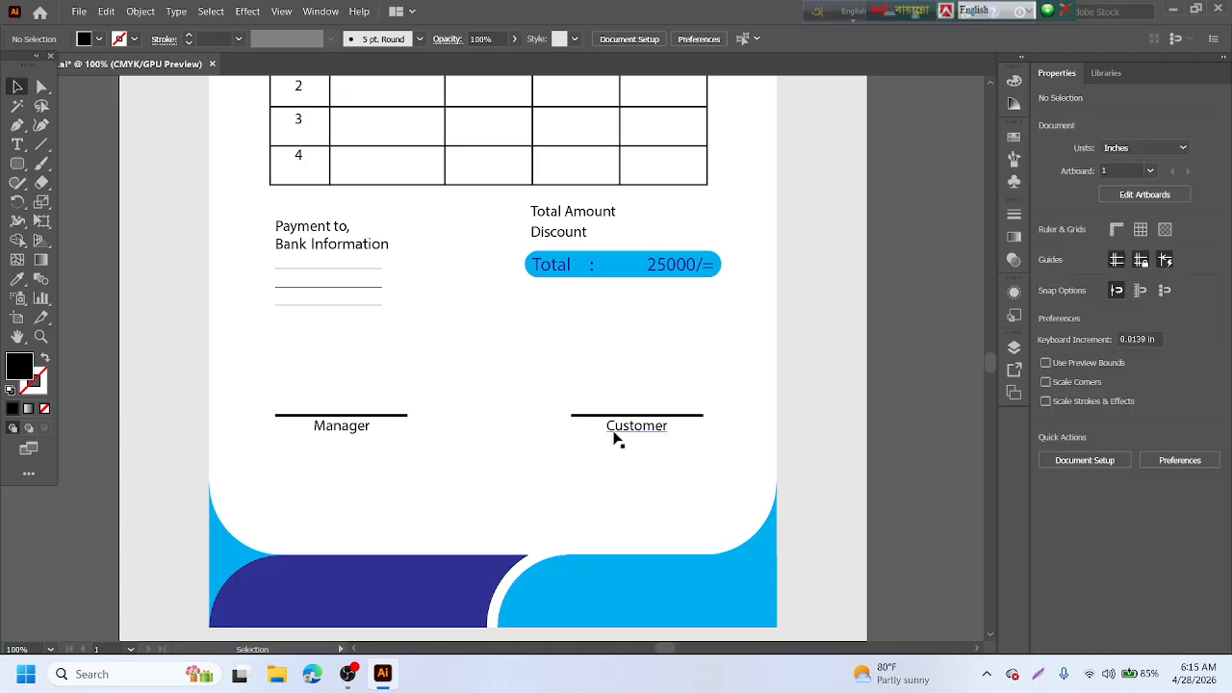
- Shift the Manager and Customer labels slightly left and scale them up together so they spread outward under their lines
{"action": "left_click", "coordinate": [365, 432]}
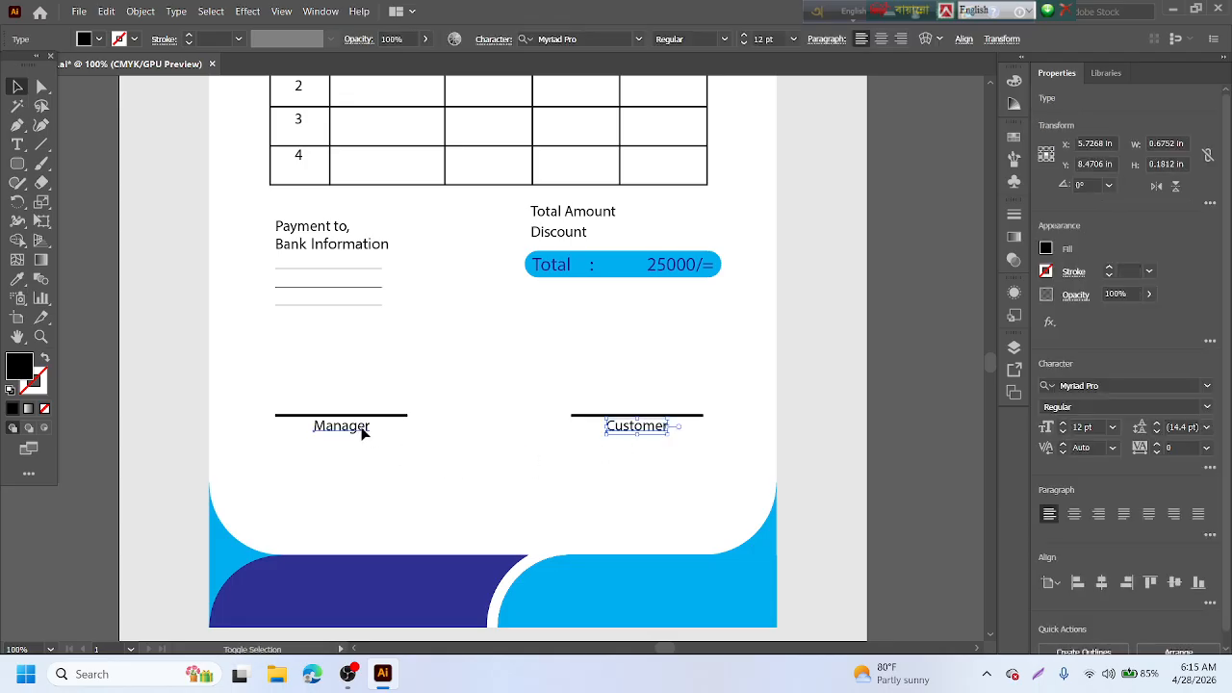
{"action": "left_click_drag", "start_coordinate": [364, 434], "coordinate": [356, 435]}
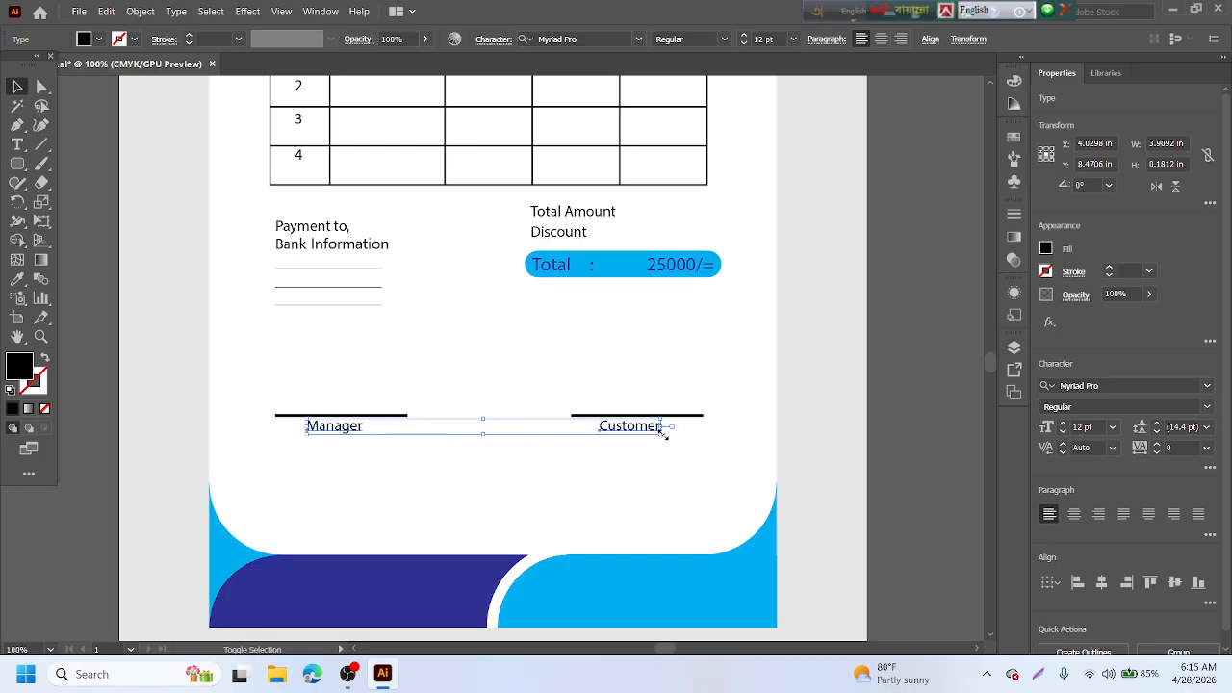
{"action": "mouse_move", "coordinate": [664, 434]}
{"action": "left_mouse_down"}
{"action": "mouse_move", "coordinate": [708, 452]}
{"action": "mouse_move", "coordinate": [662, 441]}
{"action": "left_mouse_up"}
{"action": "left_click", "coordinate": [670, 485]}
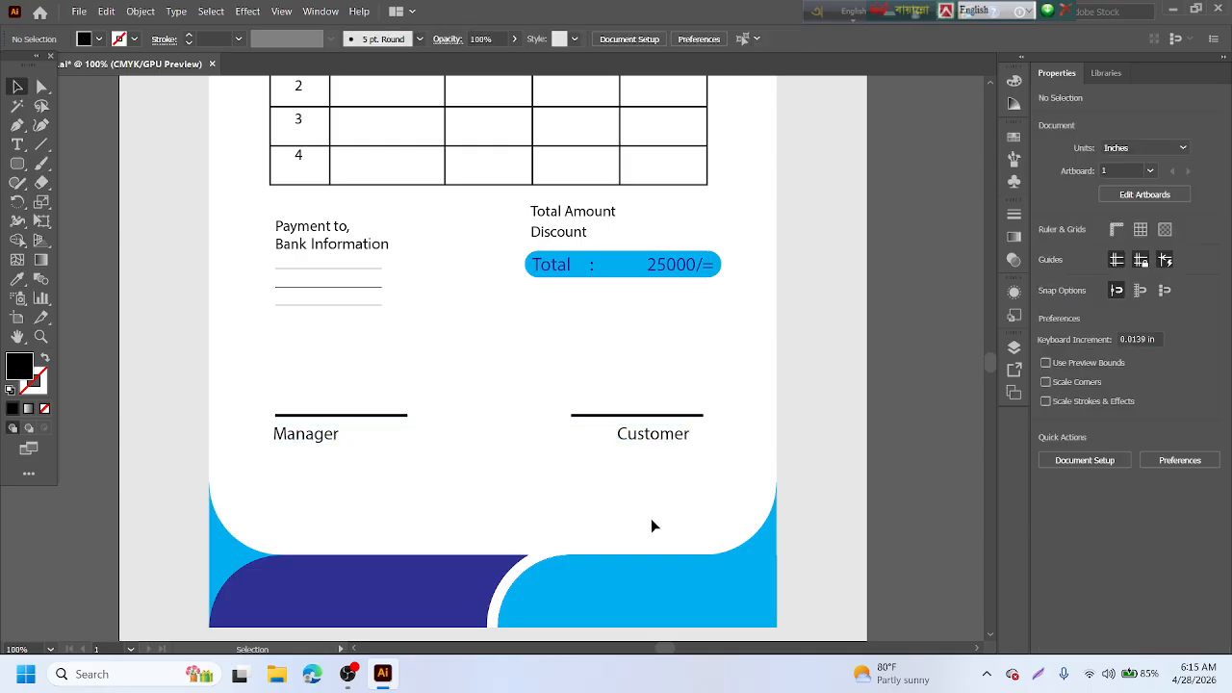
- Add two placeholder text areas in the footer, about 2.13 x 0.43 in on the dark blue shape and 2.40 x 0.43 in on the light blue one
{"action": "scroll", "coordinate": [650, 525], "scroll_direction": "down", "scroll_amount": 2}
{"action": "scroll", "coordinate": [479, 451], "scroll_direction": "down", "scroll_amount": 2}
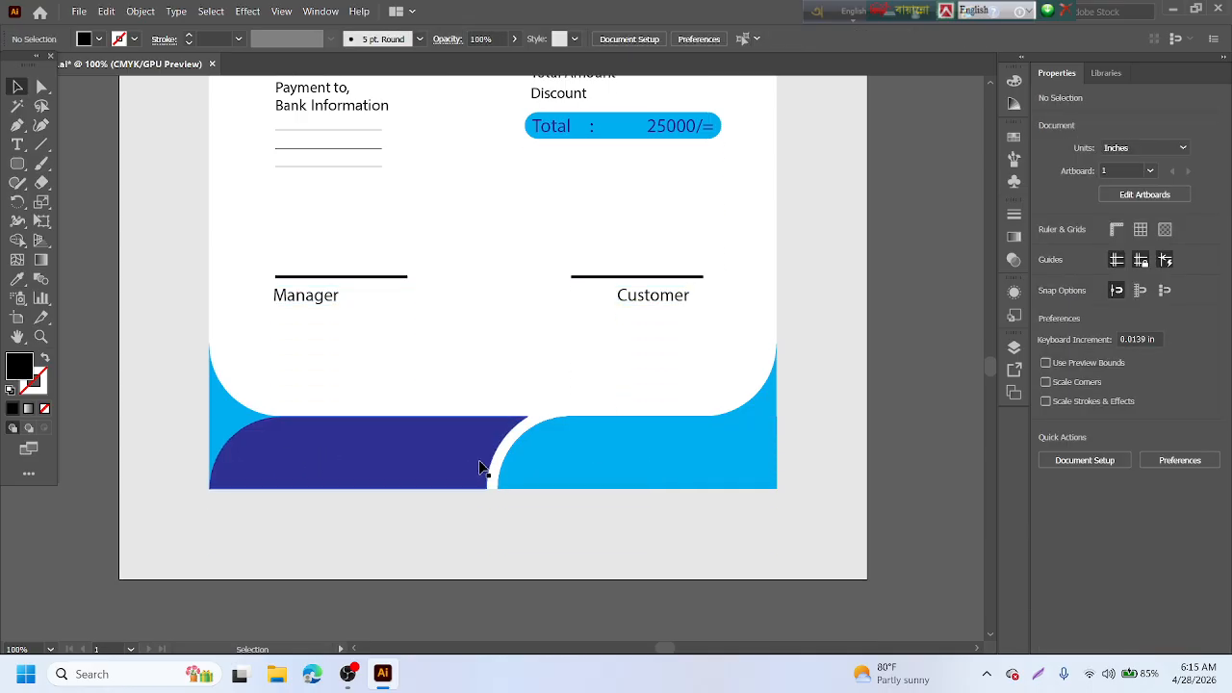
{"action": "scroll", "coordinate": [530, 481], "scroll_direction": "up", "scroll_amount": 4}
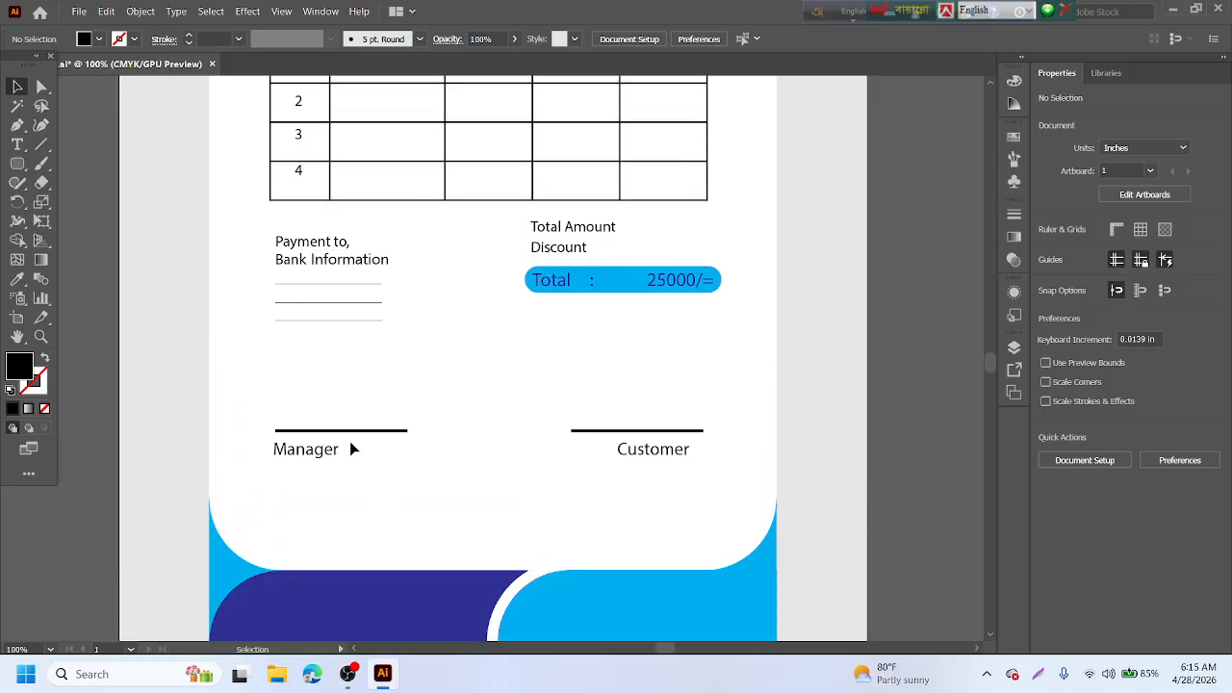
{"action": "left_click", "coordinate": [18, 145]}
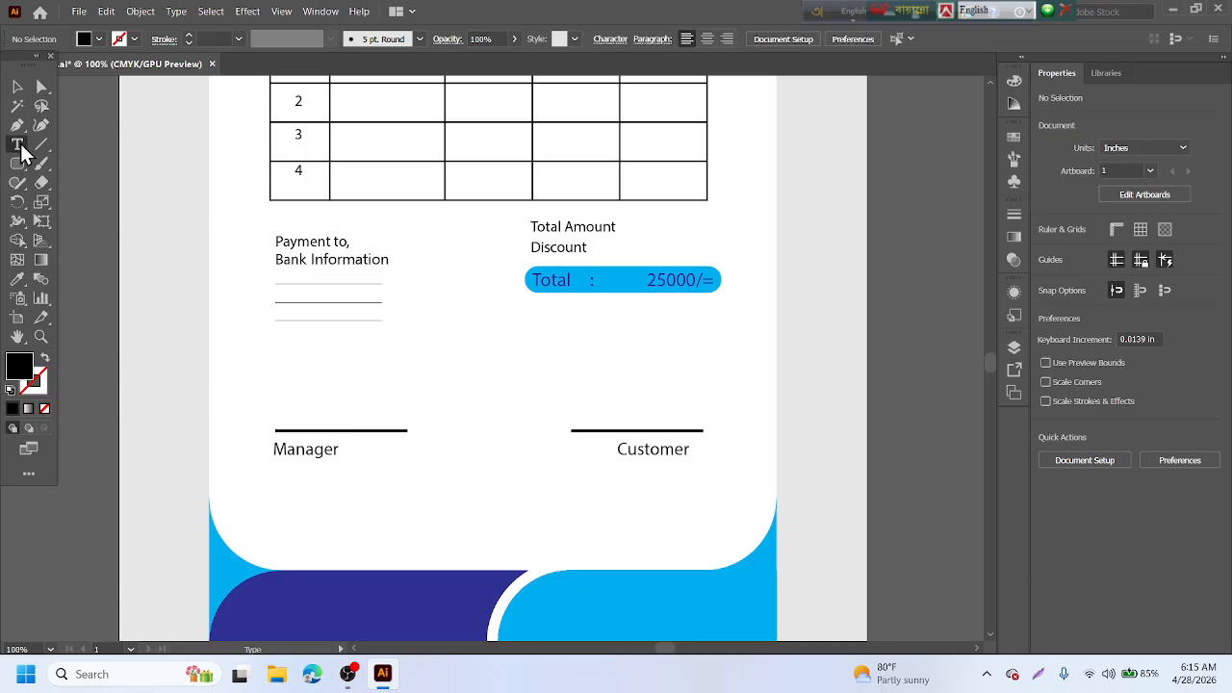
{"action": "scroll", "coordinate": [286, 580], "scroll_direction": "down", "scroll_amount": 5}
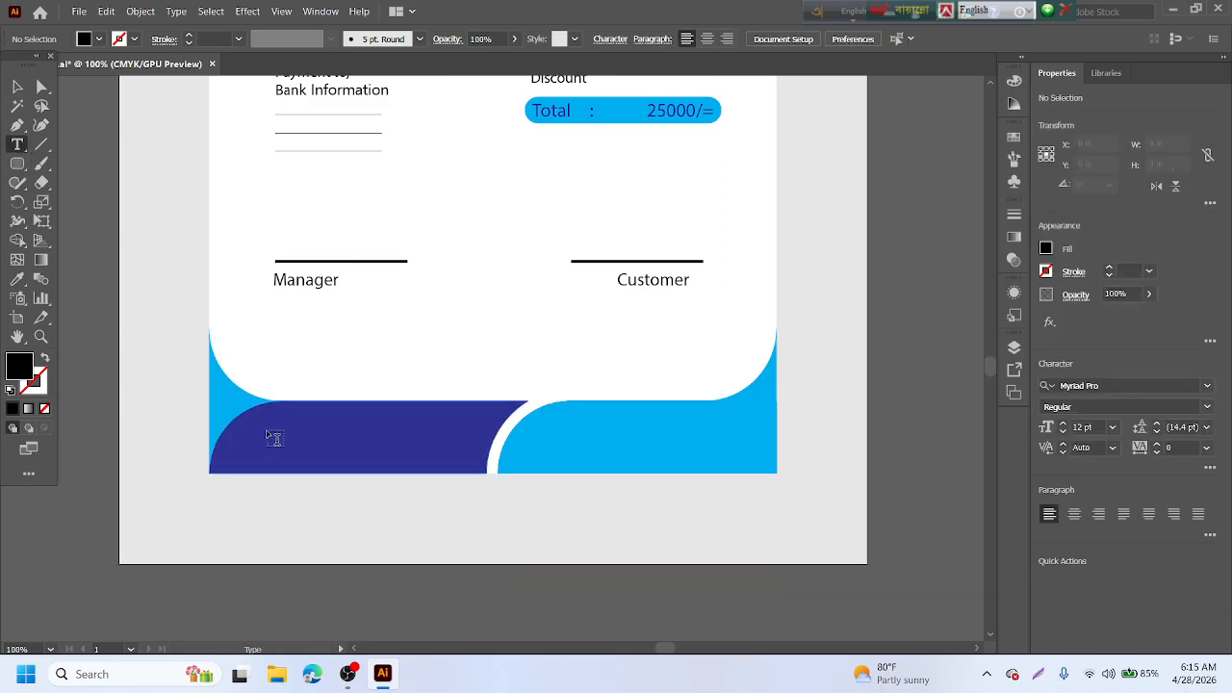
{"action": "left_click_drag", "start_coordinate": [261, 420], "coordinate": [454, 455]}
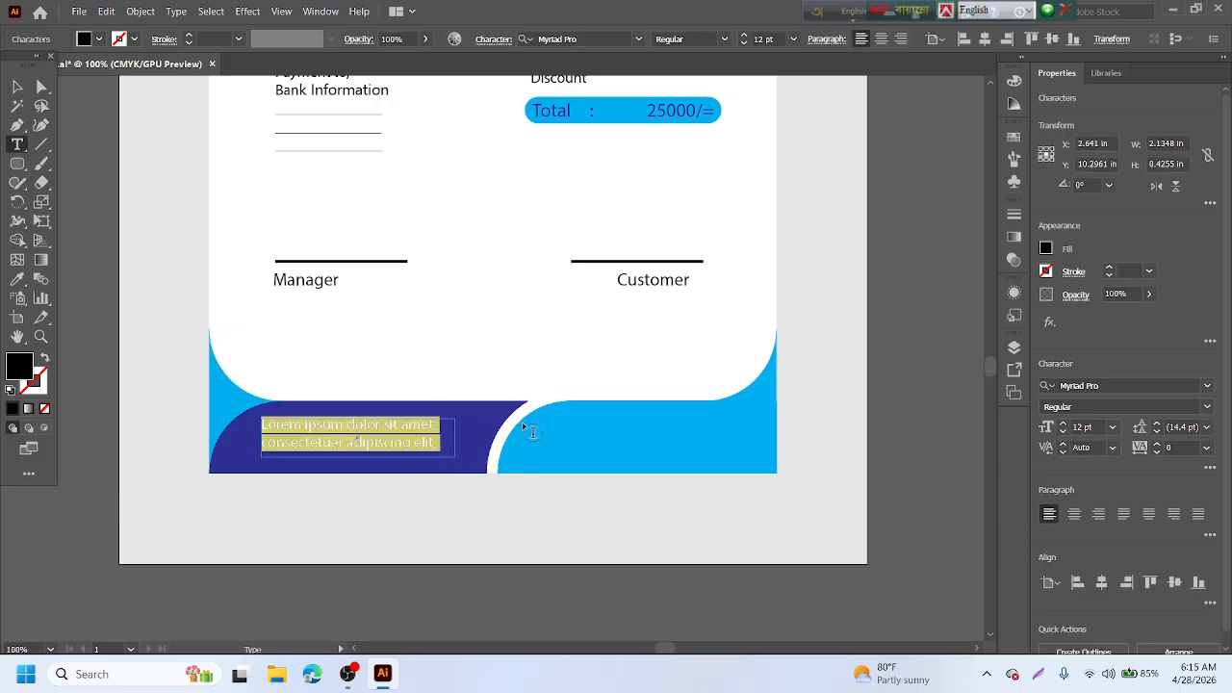
{"action": "left_click_drag", "start_coordinate": [542, 426], "coordinate": [762, 466]}
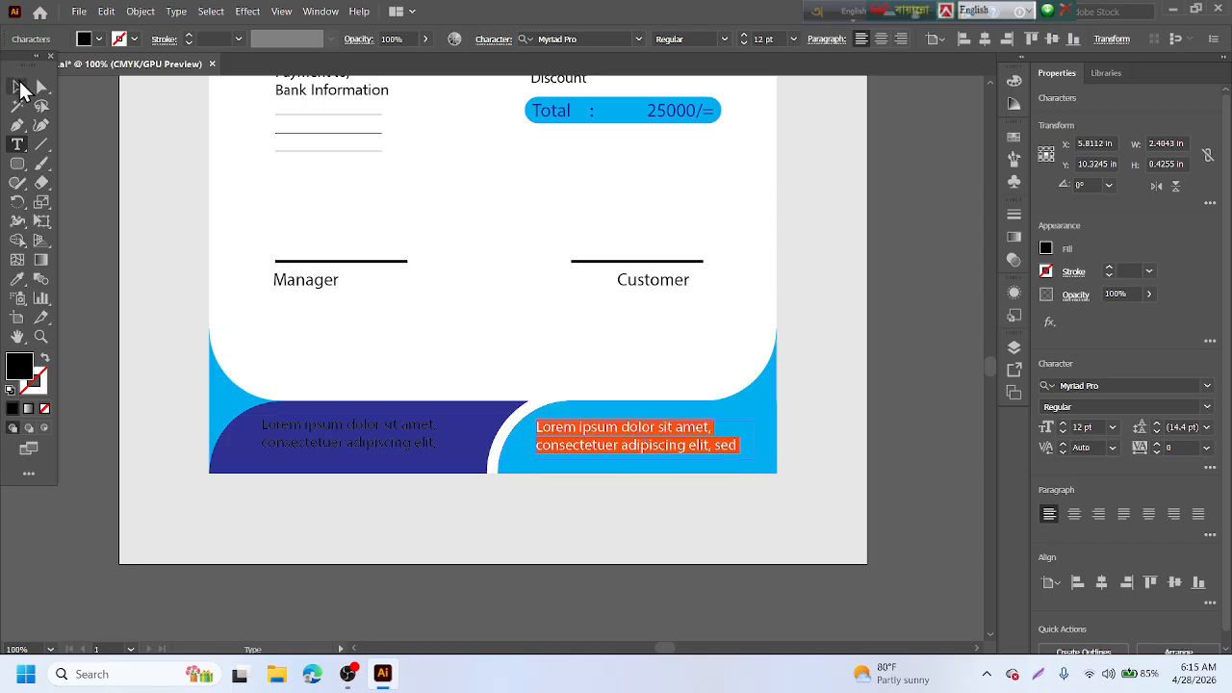
- Change the fill of the placeholder text on the dark blue footer shape to white
{"action": "left_click", "coordinate": [20, 85]}
{"action": "left_click", "coordinate": [372, 442]}
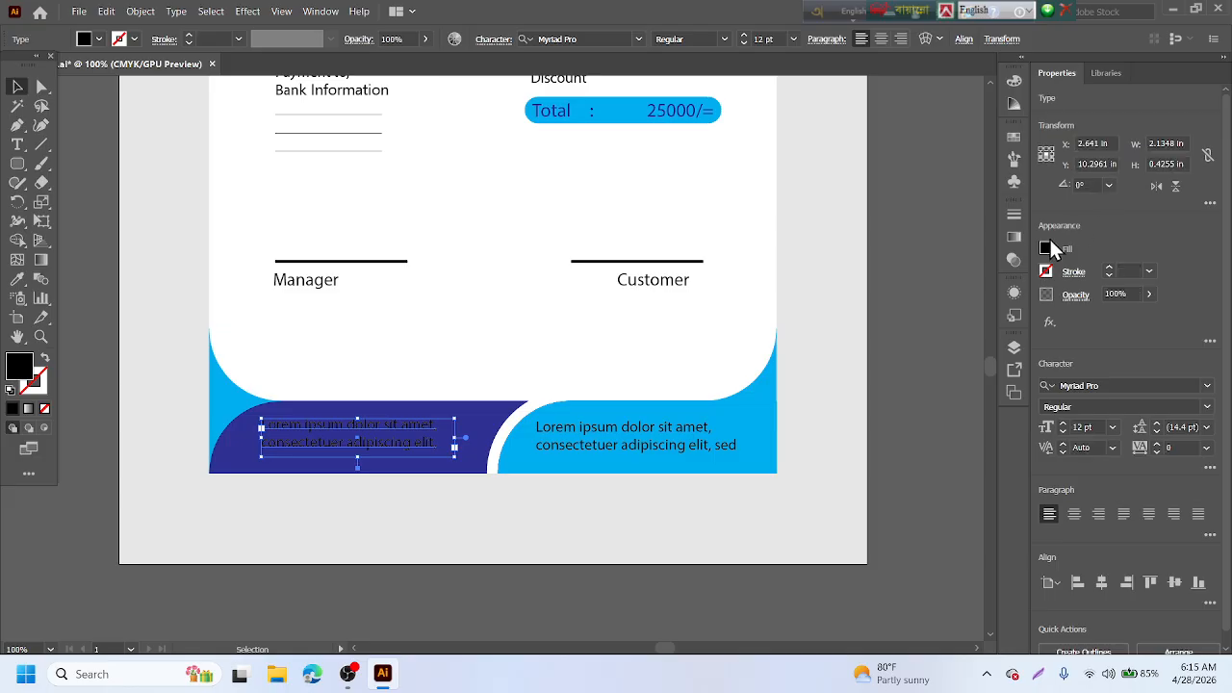
{"action": "left_click", "coordinate": [1046, 250]}
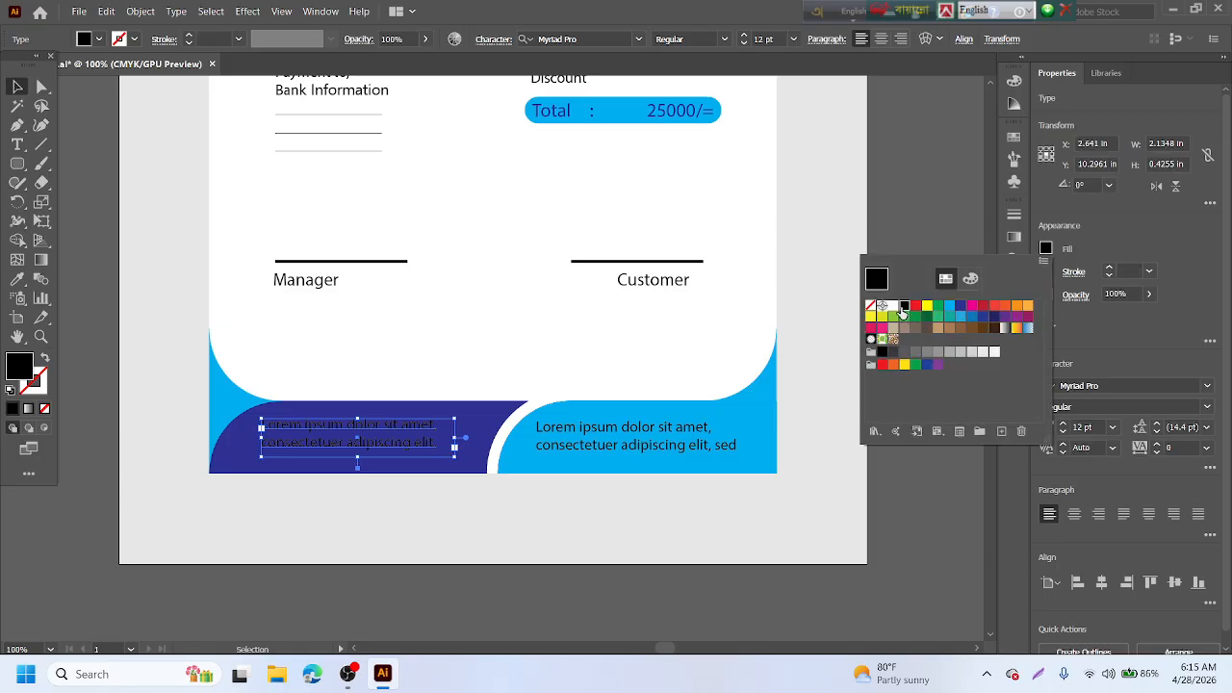
{"action": "left_click", "coordinate": [893, 306]}
{"action": "left_click", "coordinate": [831, 507]}
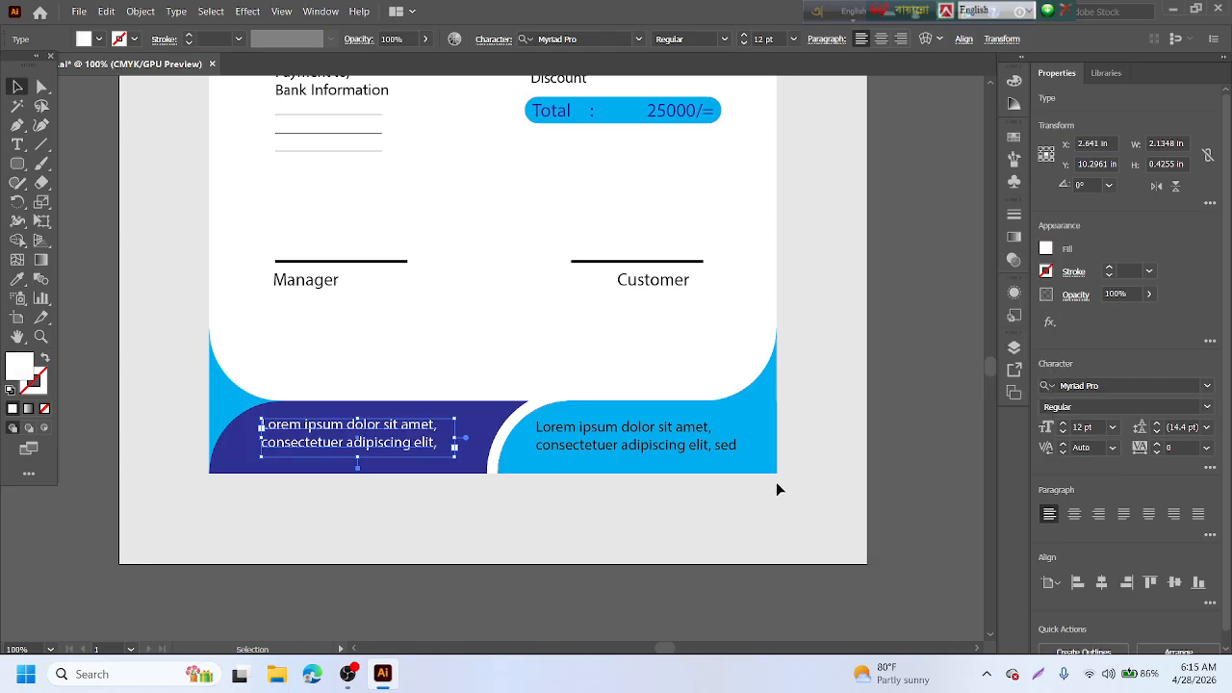
{"action": "left_click", "coordinate": [689, 508]}
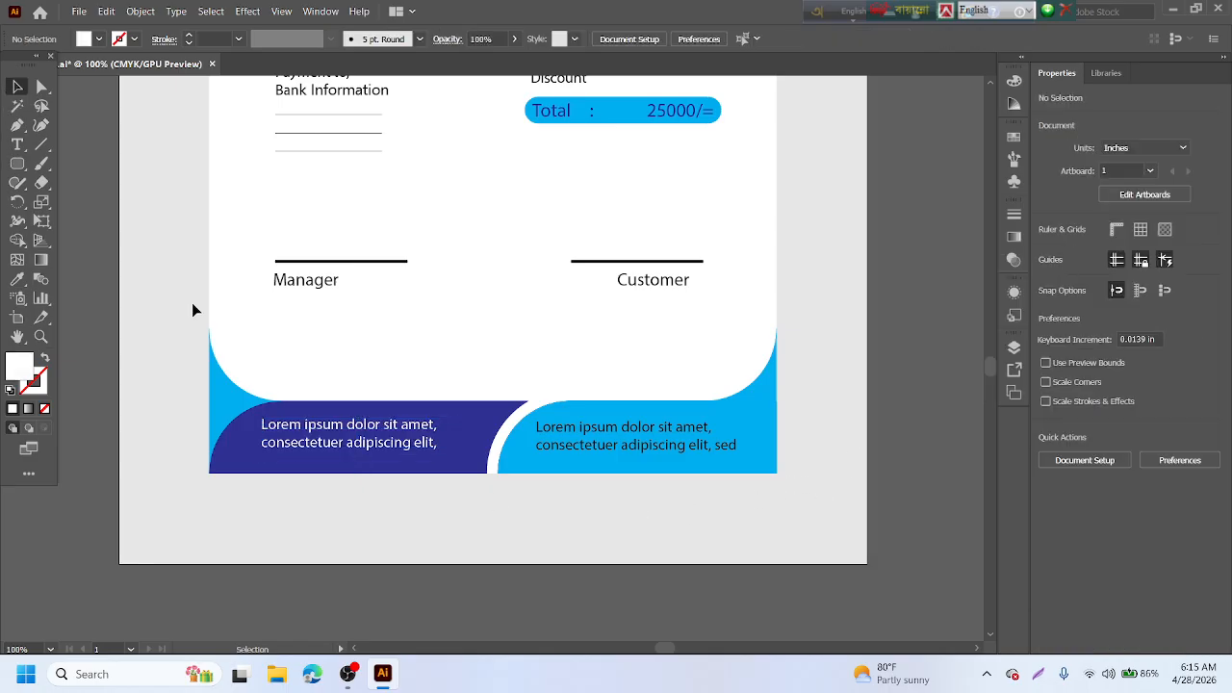
- Review the whole invoice from header to footer and save the document
{"action": "scroll", "coordinate": [424, 507], "scroll_direction": "up", "scroll_amount": 10}
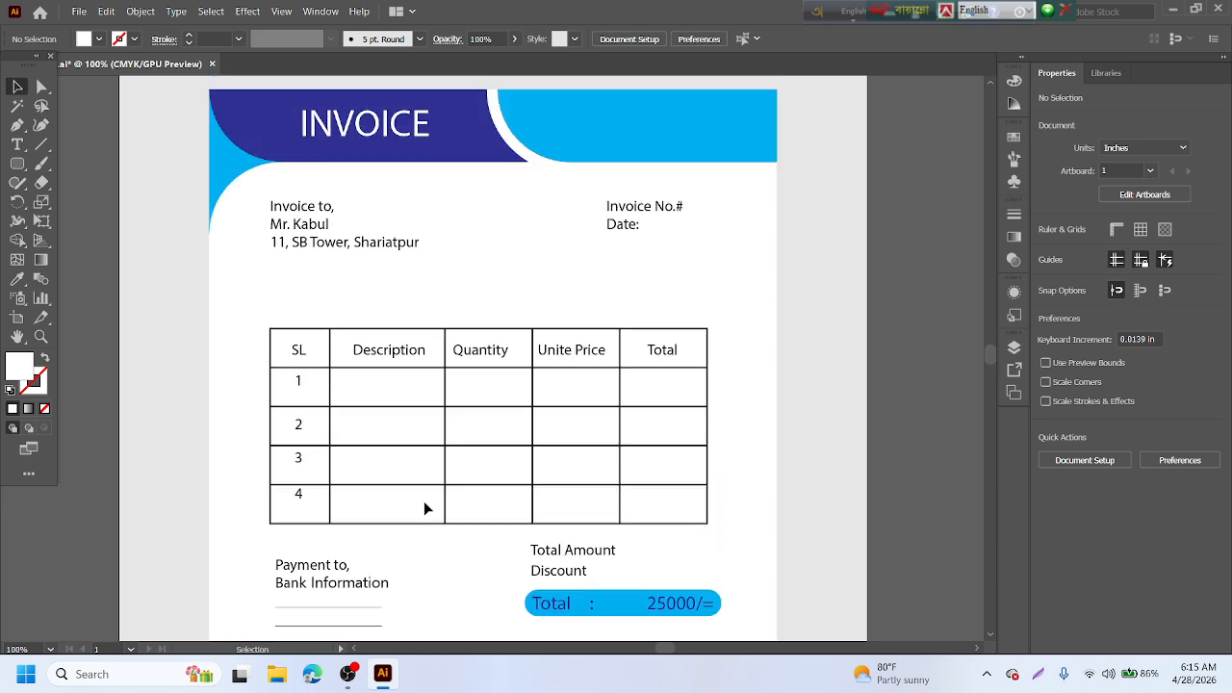
{"action": "scroll", "coordinate": [438, 491], "scroll_direction": "up", "scroll_amount": 2}
{"action": "scroll", "coordinate": [553, 346], "scroll_direction": "down", "scroll_amount": 2}
{"action": "scroll", "coordinate": [676, 295], "scroll_direction": "down", "scroll_amount": 7}
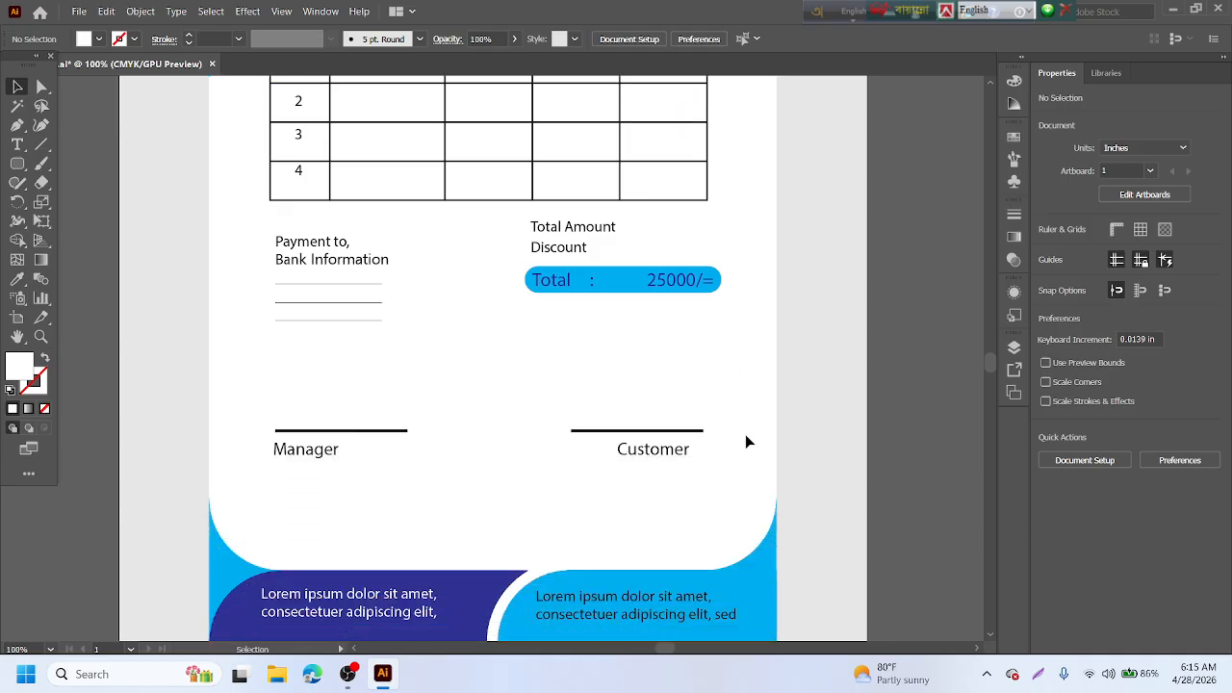
{"action": "scroll", "coordinate": [744, 441], "scroll_direction": "down", "scroll_amount": 4}
{"action": "scroll", "coordinate": [731, 514], "scroll_direction": "up", "scroll_amount": 1}
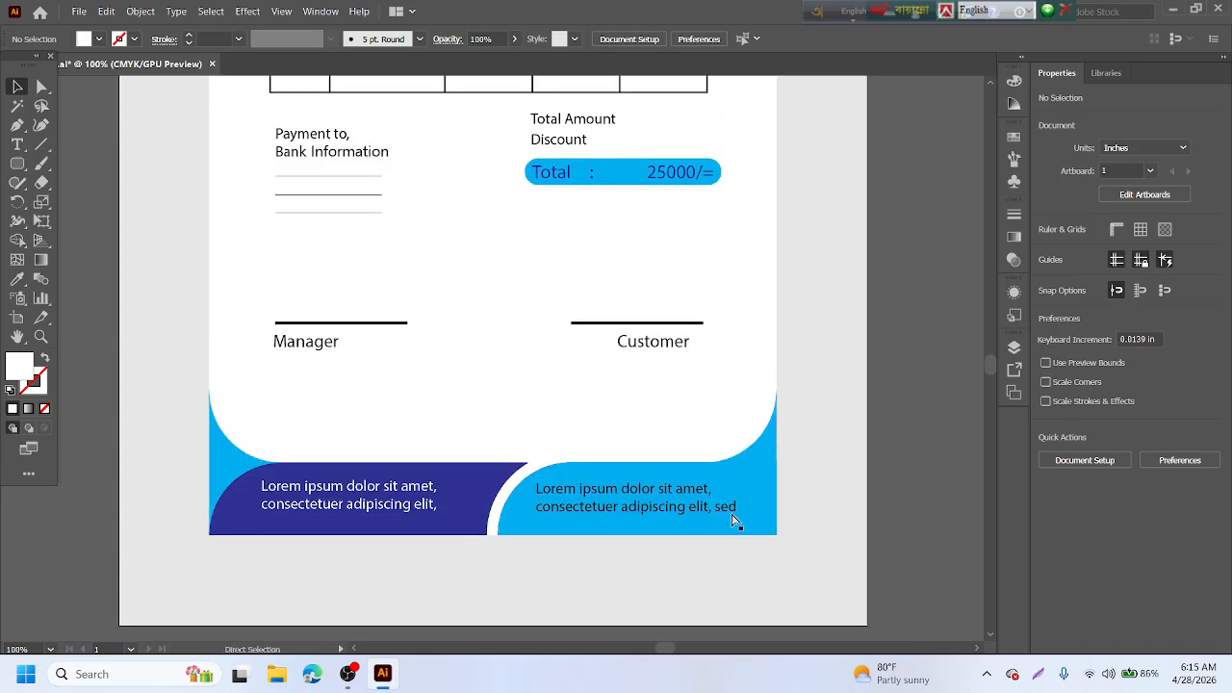
{"action": "scroll", "coordinate": [731, 518], "scroll_direction": "up", "scroll_amount": 2}
{"action": "scroll", "coordinate": [731, 517], "scroll_direction": "up", "scroll_amount": 6}
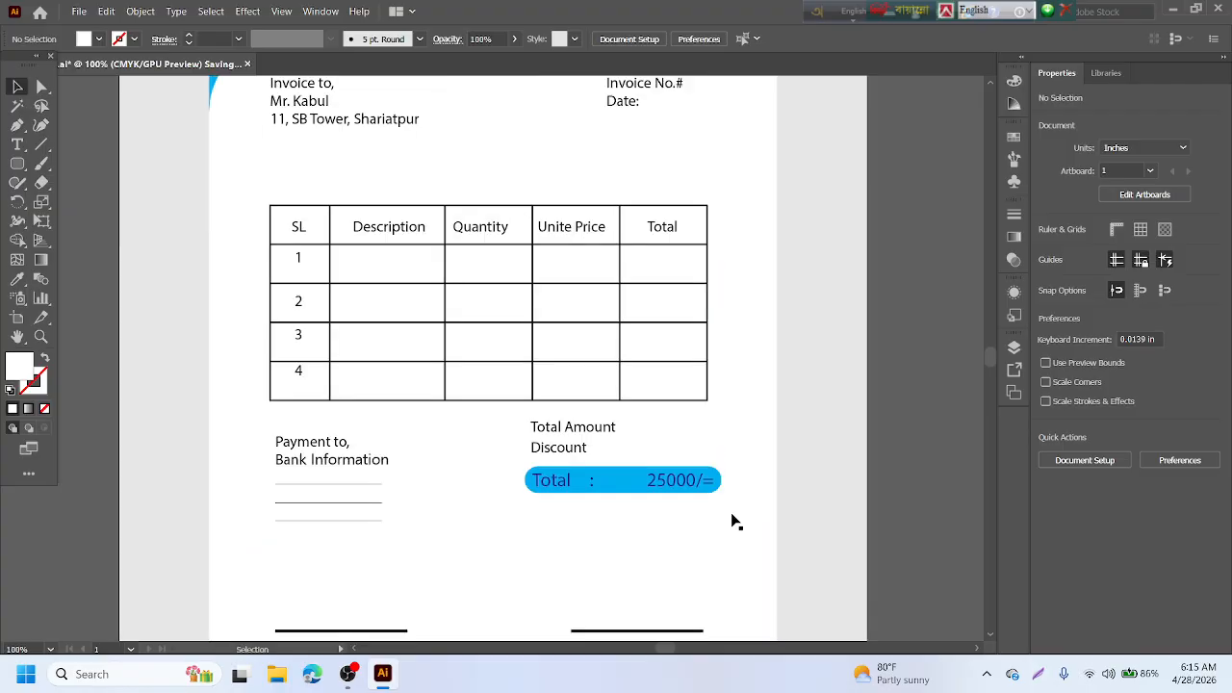
{"action": "scroll", "coordinate": [624, 240], "scroll_direction": "up", "scroll_amount": 5}
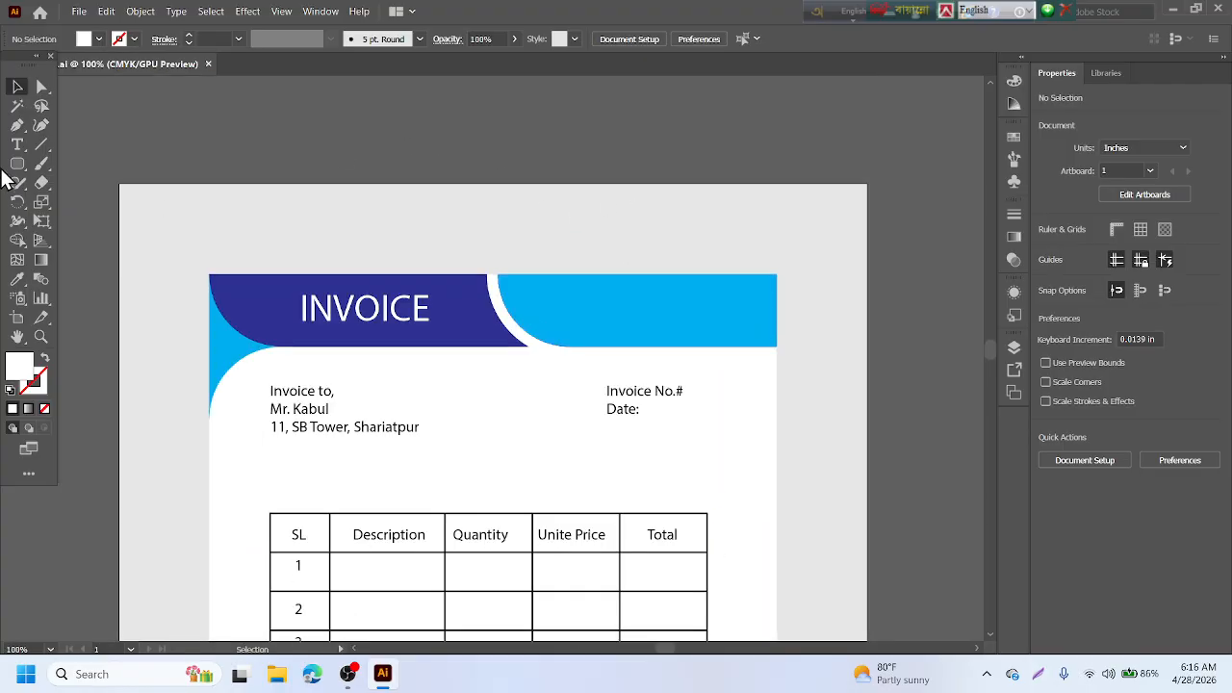